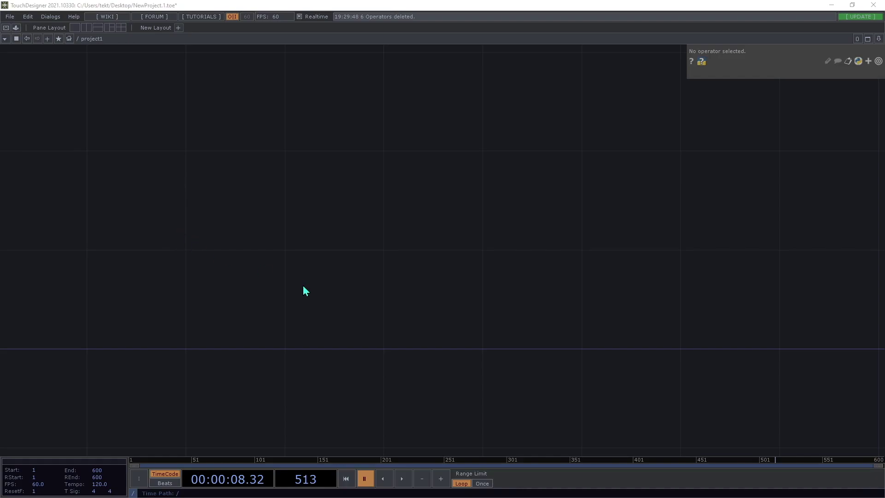
Step: Load the RayTK-0.13.tox component into the empty project1 network
left_click(340, 304)
left_click_drag(452, 268, 474, 302)
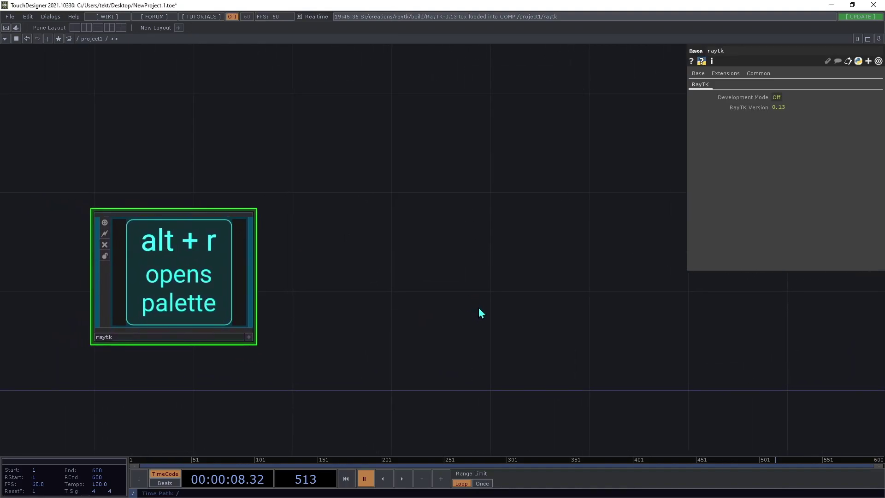
Step: Add a boxSdf operator from the RayTK palette, found with "sdf", and place it beside the raytk component
left_click_drag(456, 331, 397, 296)
scroll(396, 297, "down", 2)
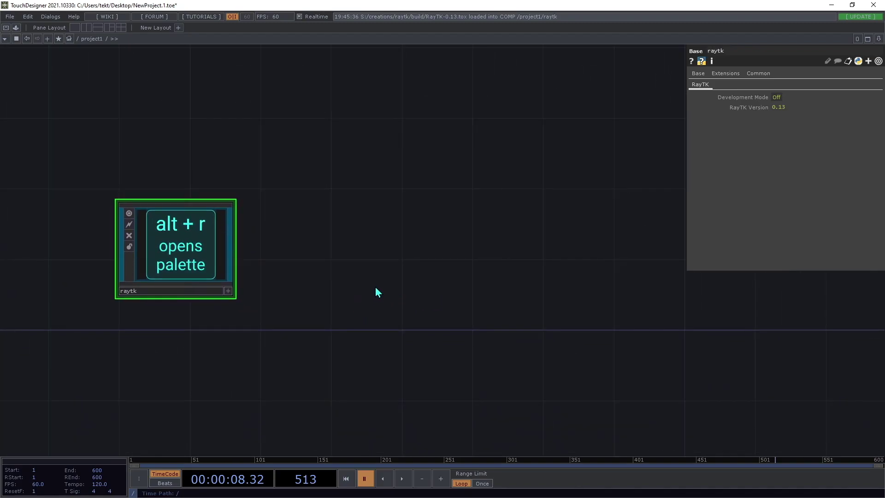
scroll(375, 291, "down", 1)
left_click_drag(377, 295, 351, 258)
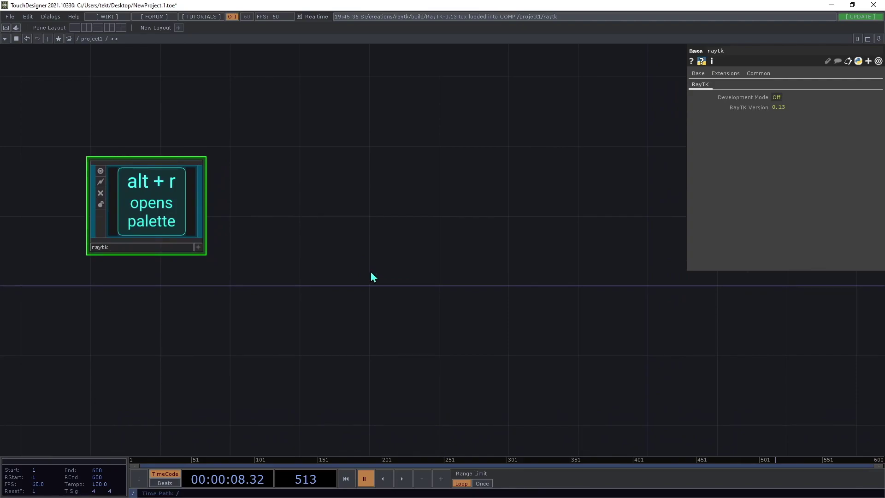
left_click_drag(372, 275, 310, 249)
scroll(323, 249, "down", 3)
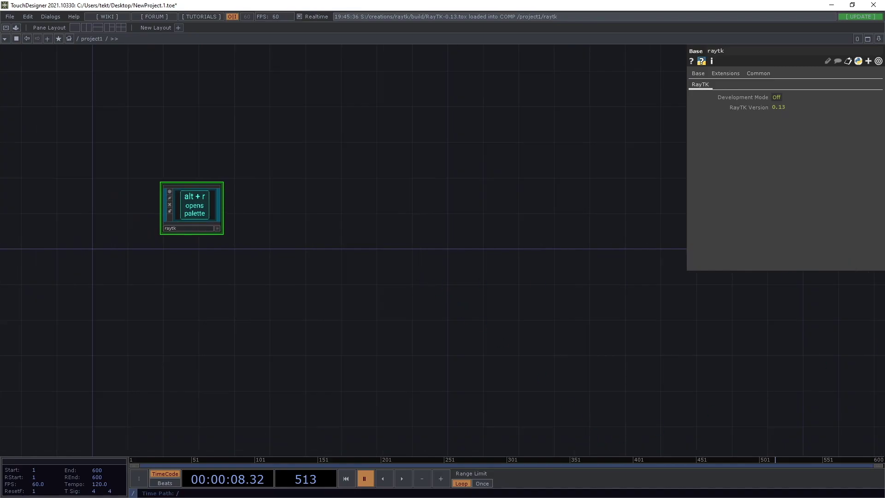
left_click_drag(338, 298, 263, 301)
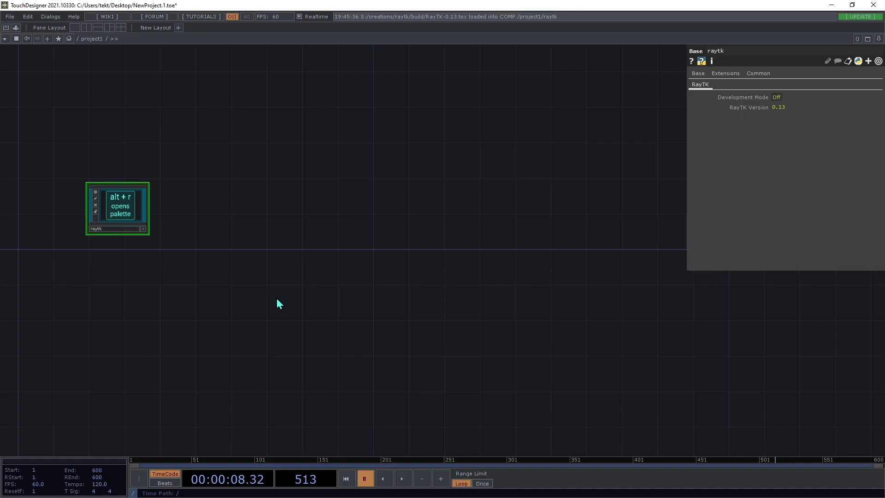
key("alt+r")
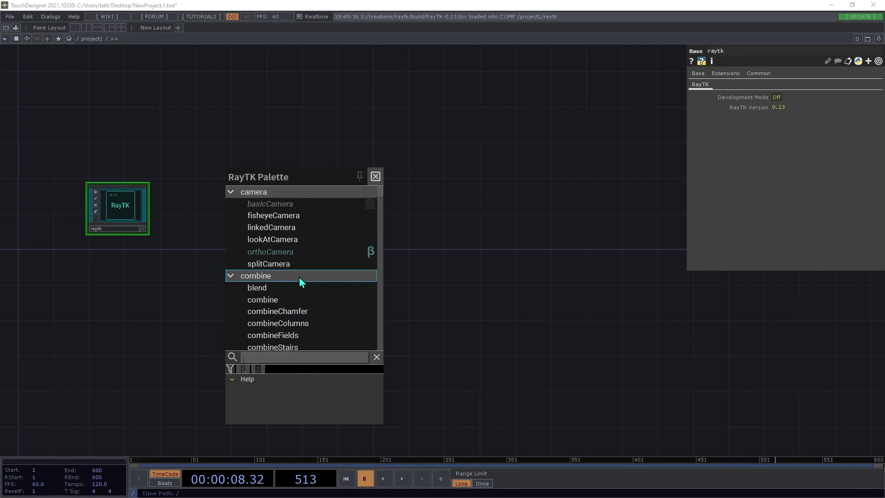
type("sdf")
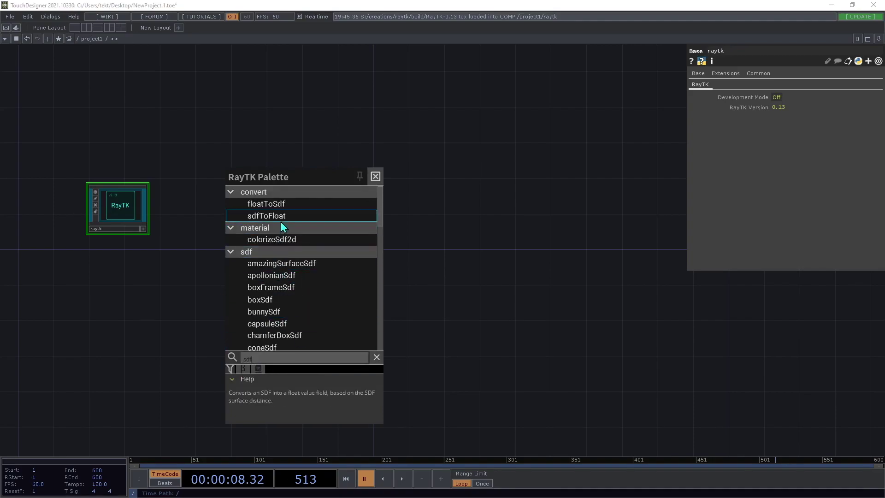
scroll(289, 303, "down", 1)
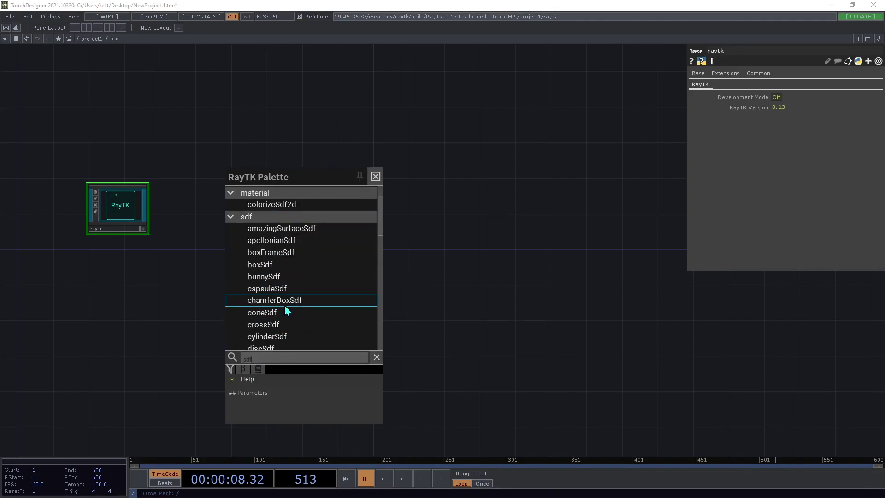
left_click(267, 263)
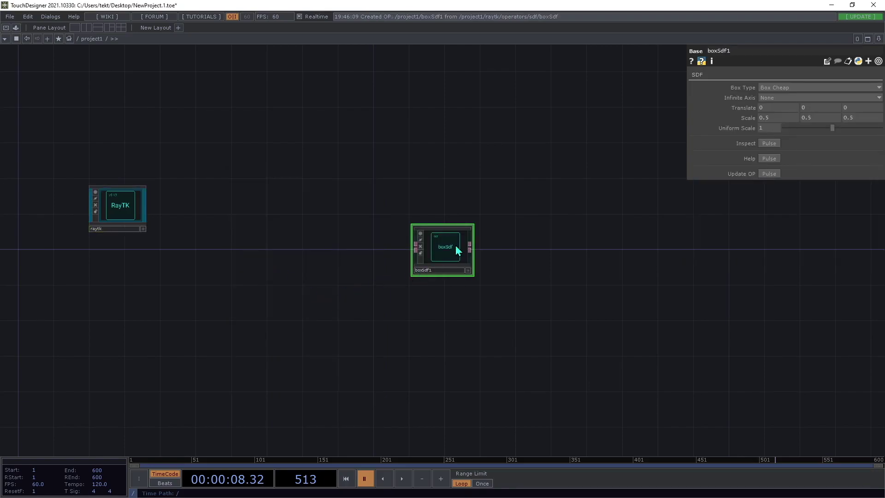
left_click_drag(450, 244, 356, 264)
Step: Add a raymarchRender3D operator from the RayTK palette after boxSdf1 and wire boxSdf1 into its first input
scroll(434, 296, "up", 3)
key("alt+r")
left_click(489, 335)
type("rr")
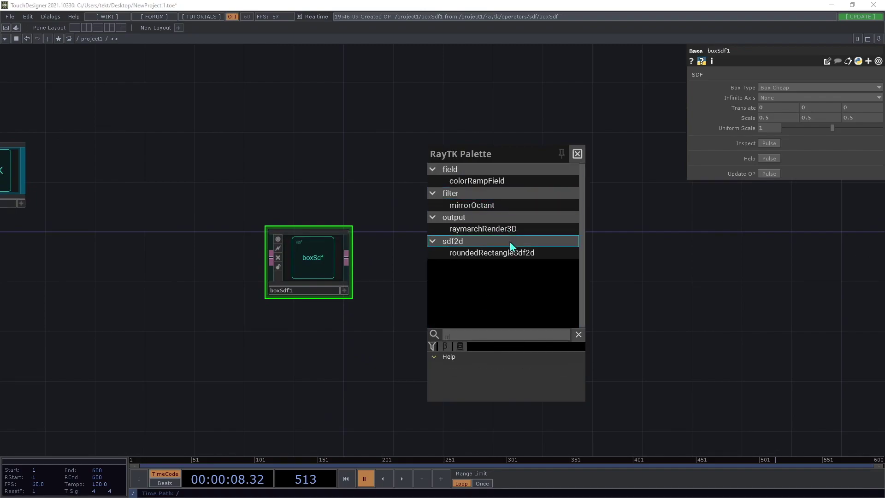
left_click(482, 228)
left_click(404, 230)
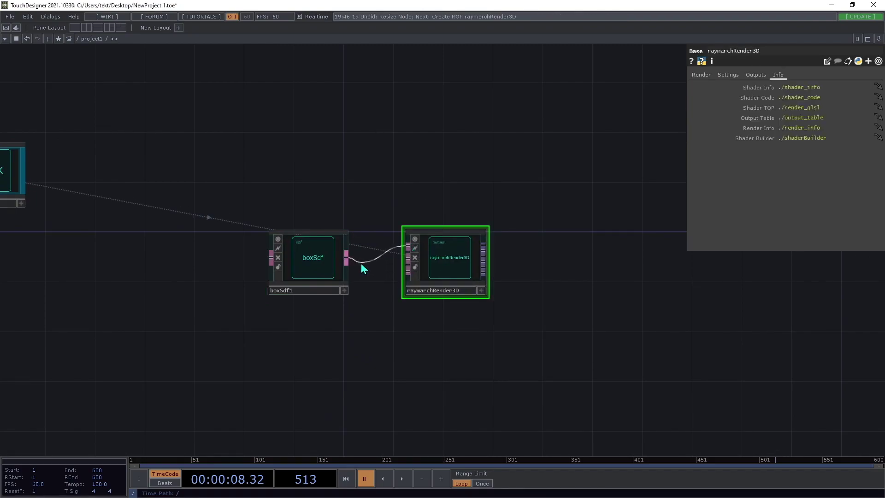
Step: Attach a Null TOP to the first output of raymarchRender3D
left_click(482, 245)
left_click(547, 258)
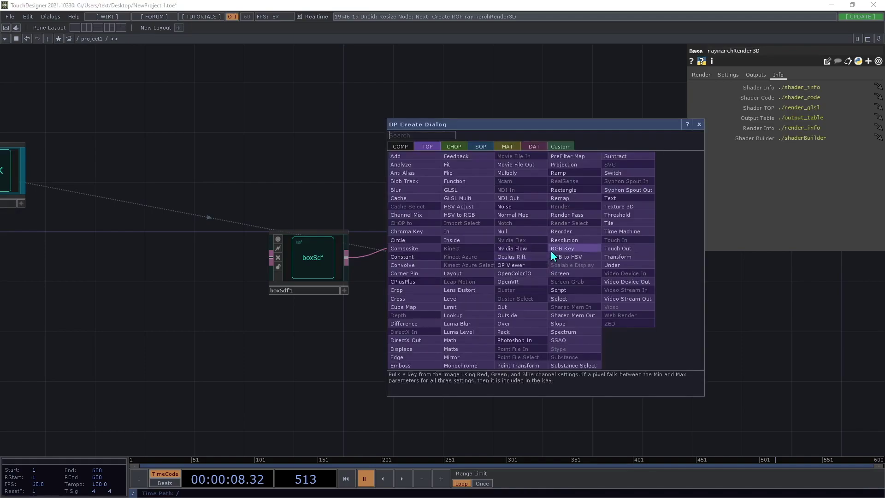
left_click(517, 230)
left_click(579, 256)
scroll(580, 256, "up", 5)
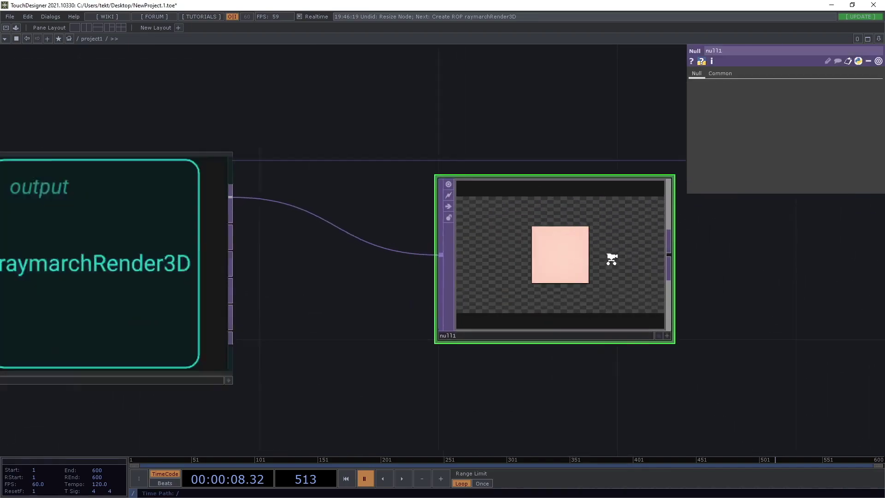
scroll(611, 259, "up", 3)
Step: Add a lookAtCamera operator from the RayTK palette above boxSdf1 and wire it into the second input of raymarchRender3D
scroll(611, 259, "down", 5)
left_click_drag(363, 128, 373, 174)
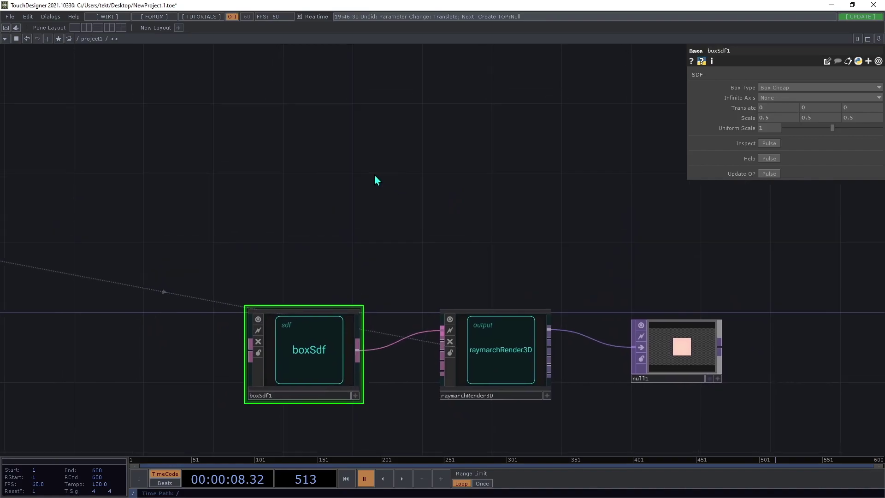
key("alt+r")
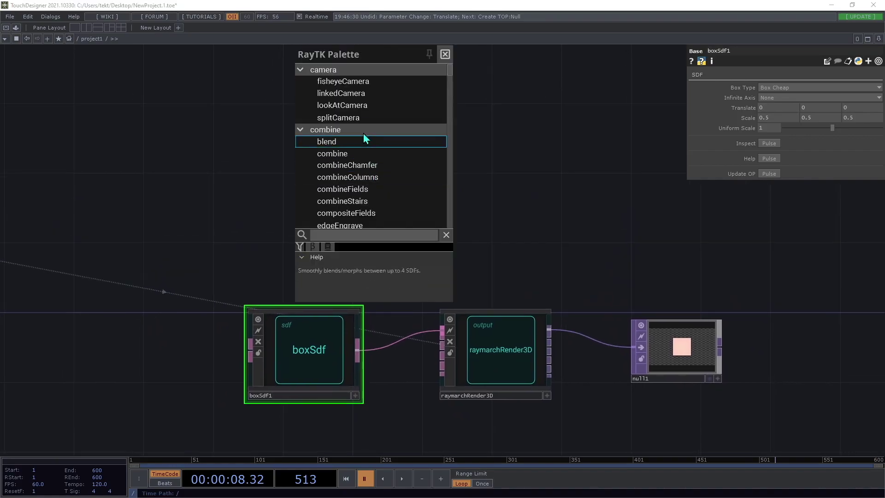
left_click(363, 105)
left_click_drag(487, 260, 440, 342)
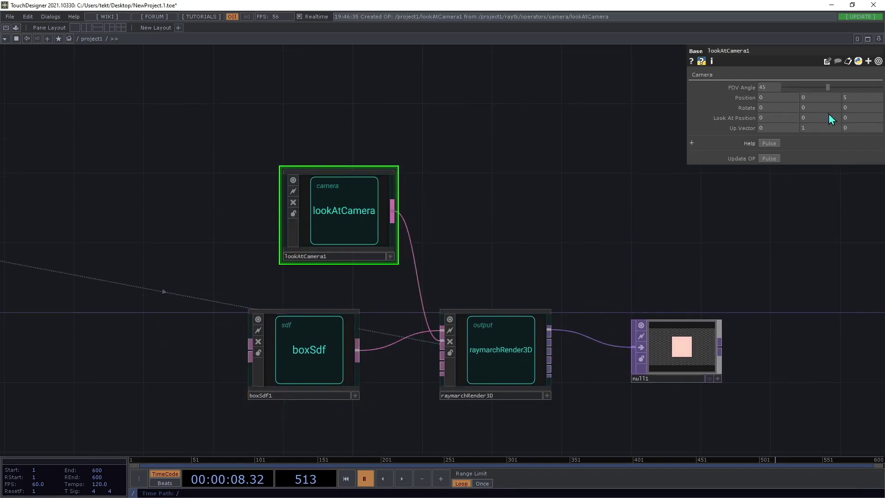
Step: Set the position of lookAtCamera1 to about -0.4, -1.6, 5.7
middle_click_drag(809, 100, 861, 86)
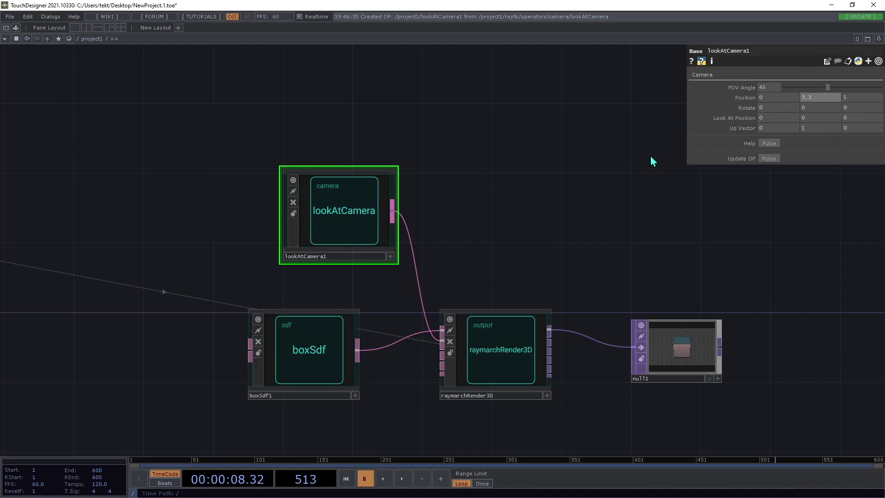
middle_click_drag(751, 98, 766, 84)
scroll(801, 404, "up", 3)
scroll(668, 318, "up", 3)
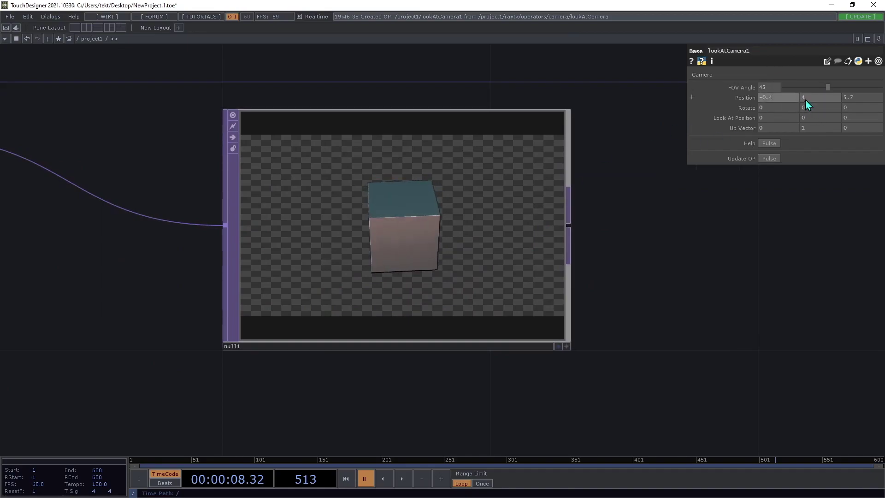
mouse_move(815, 97)
middle_mouse_down()
mouse_move(800, 84)
mouse_move(822, 101)
mouse_move(823, 84)
middle_mouse_up()
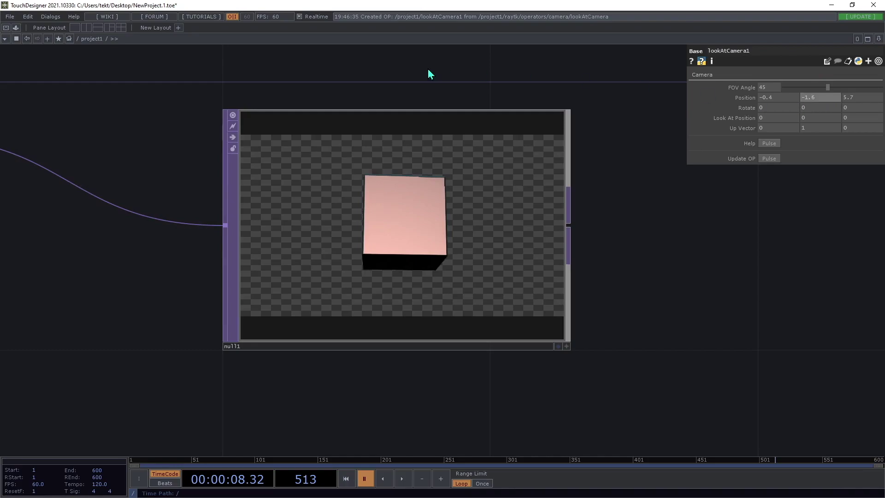
Step: Examine the rendered box closely in the null1 viewer
scroll(523, 223, "down", 10)
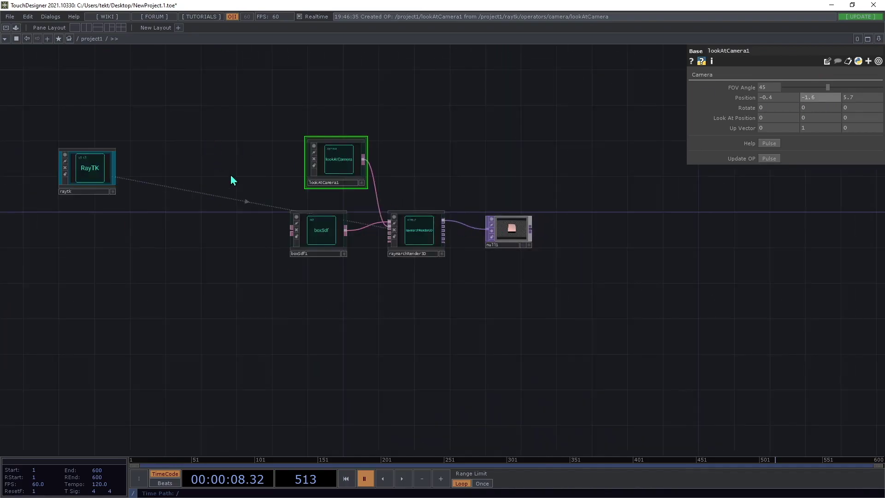
scroll(372, 299, "up", 5)
left_click_drag(616, 206, 166, 172)
scroll(481, 274, "up", 5)
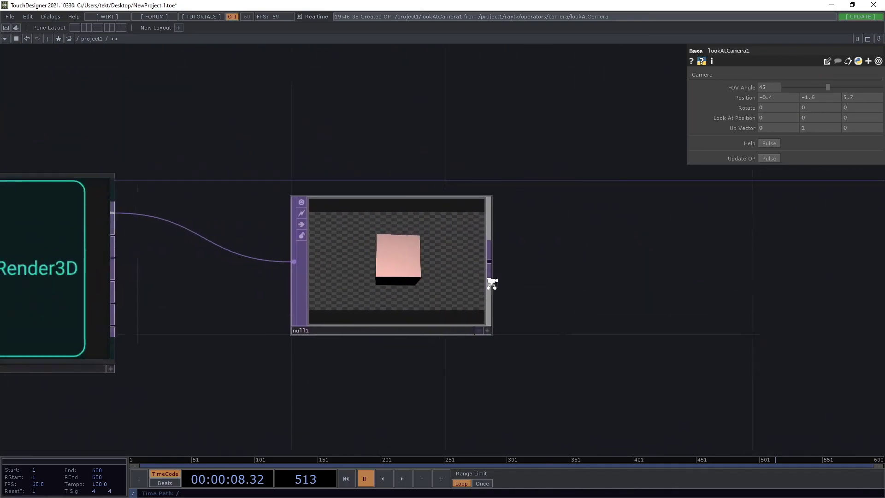
scroll(453, 296, "up", 5)
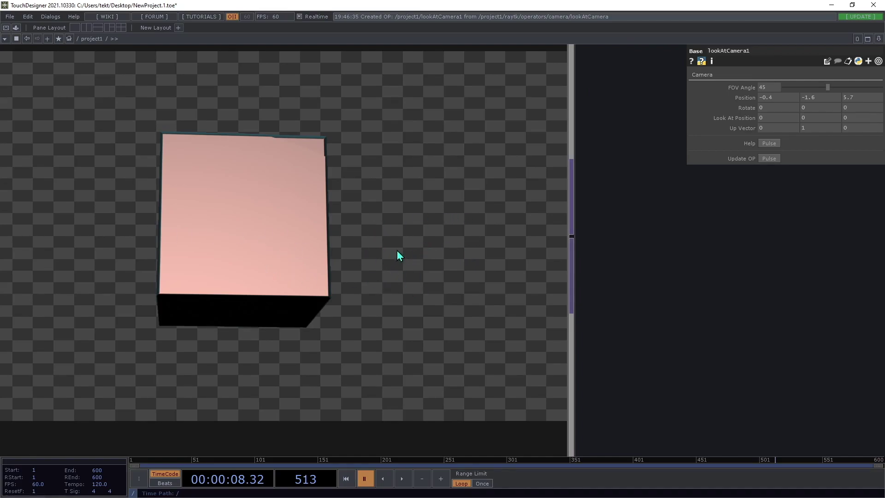
scroll(340, 215, "down", 10)
left_click_drag(362, 272, 535, 278)
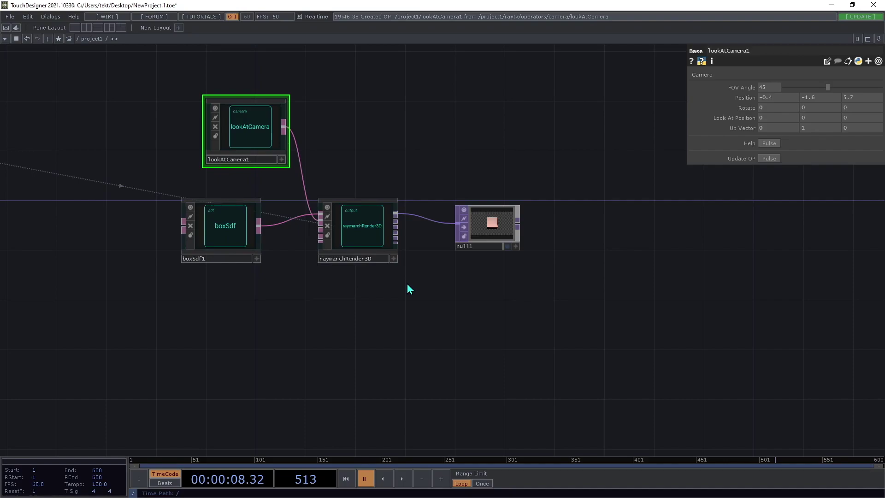
Step: Browse the available operators in the RayTK palette down to the sdf2d category, and close the palette
key("alt+r")
scroll(407, 289, "down", 2)
scroll(501, 249, "down", 4)
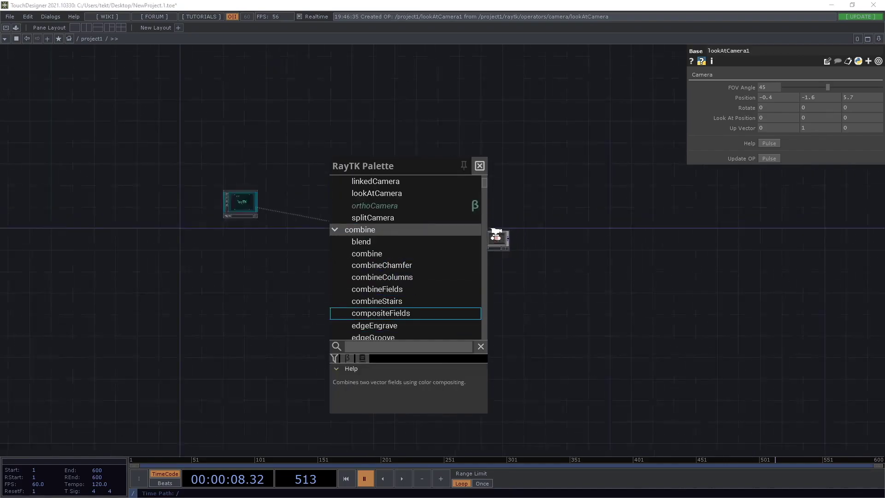
left_click_drag(485, 184, 472, 325)
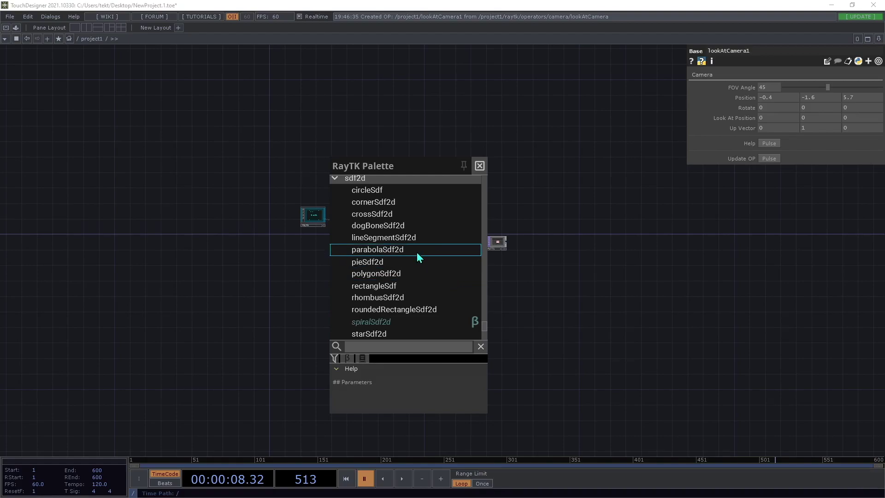
left_click(479, 167)
key("h")
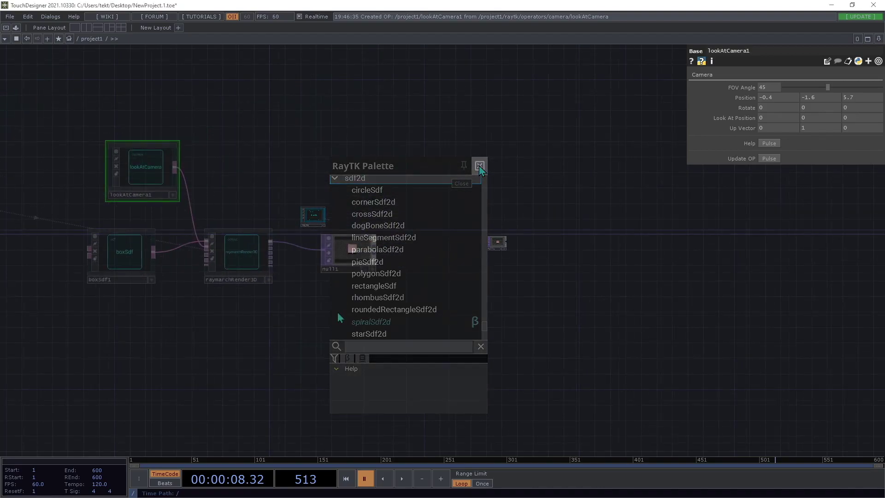
Step: Move null1 slightly away from raymarchRender3D and turn on its display flag to show the render as backdrop
left_click(355, 241)
scroll(356, 242, "up", 2)
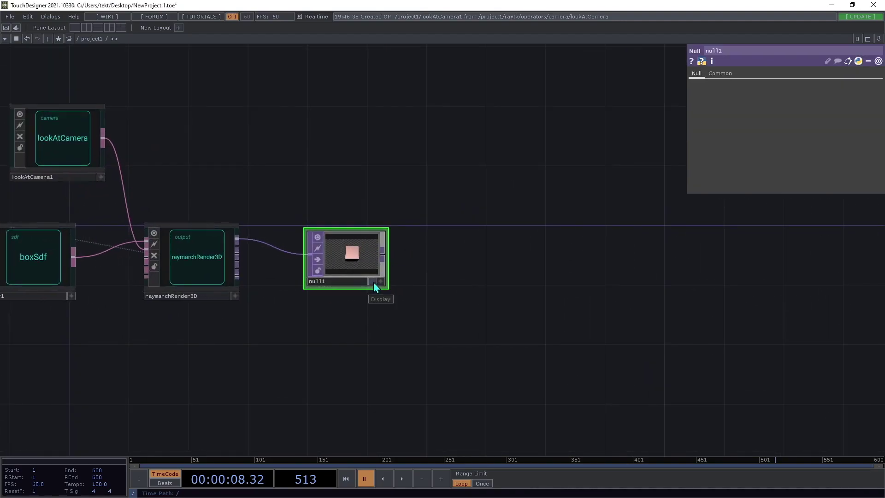
left_click_drag(361, 267, 390, 252)
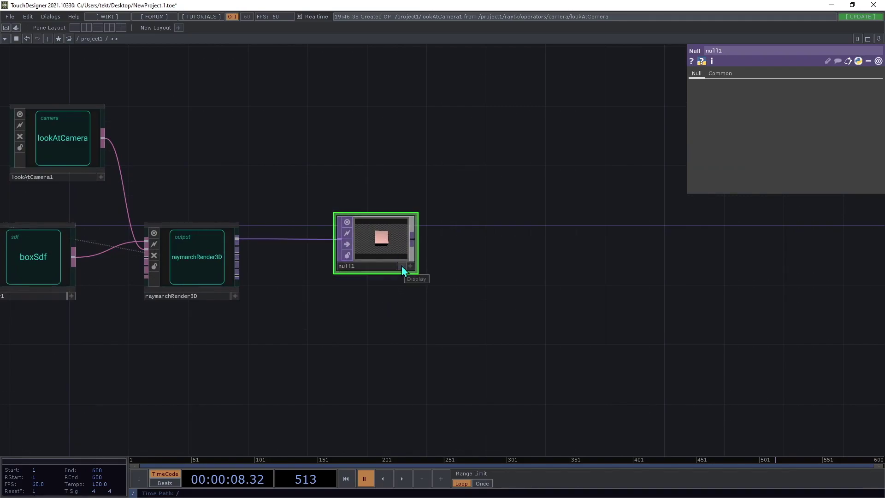
left_click(402, 267)
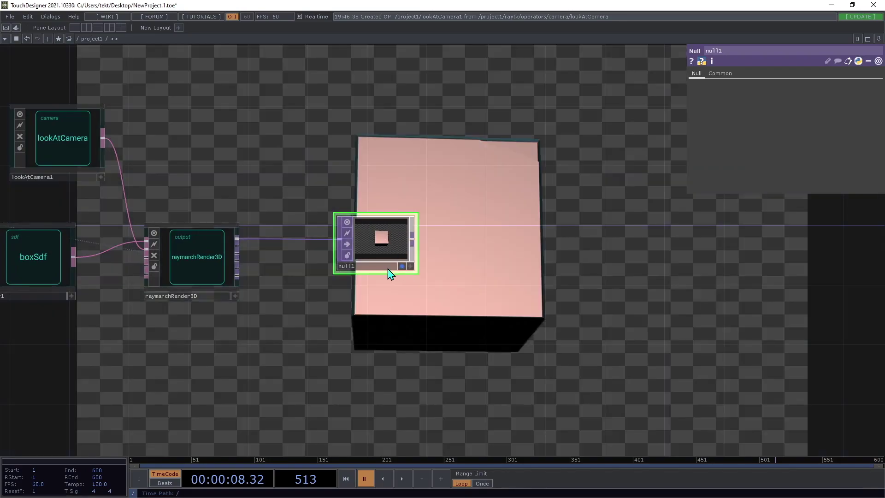
Step: Split the network pane left/right and switch the new second pane to a TOP Viewer
left_click(879, 39)
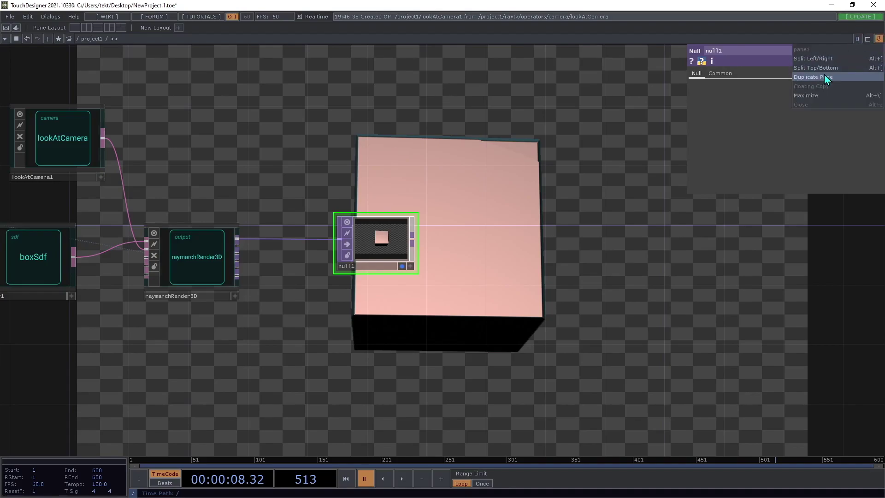
left_click(817, 58)
left_click(549, 106)
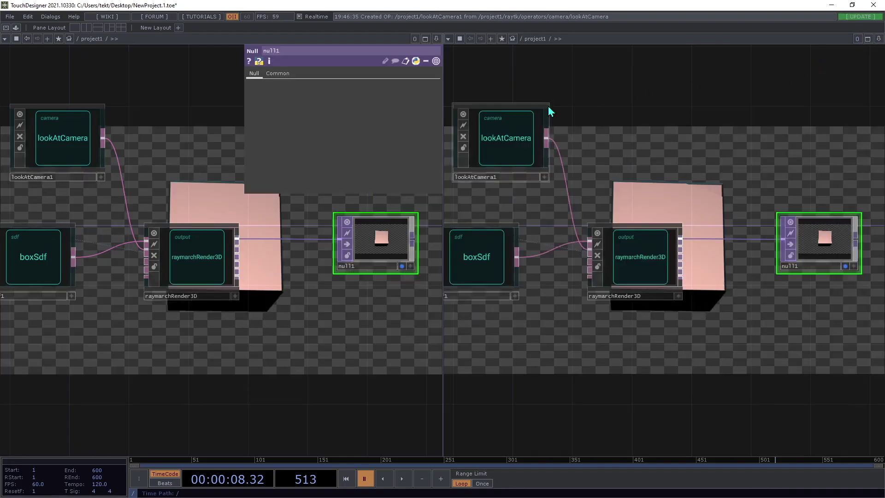
left_click(448, 39)
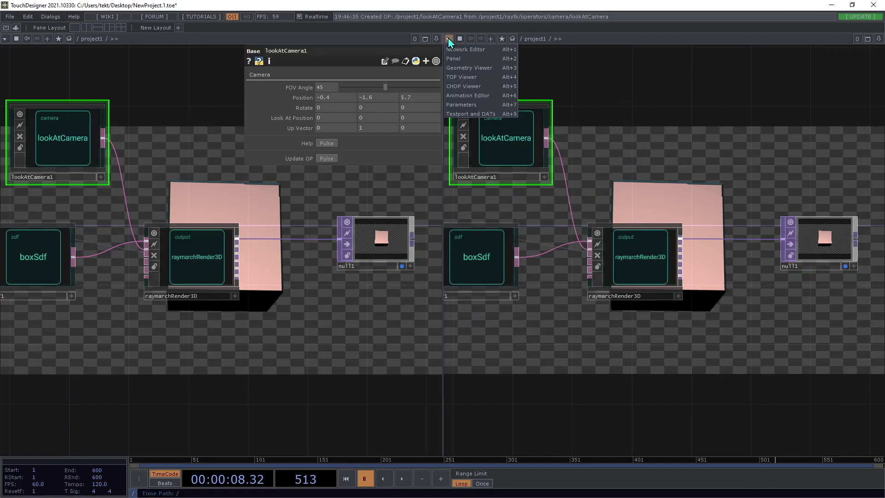
left_click(469, 74)
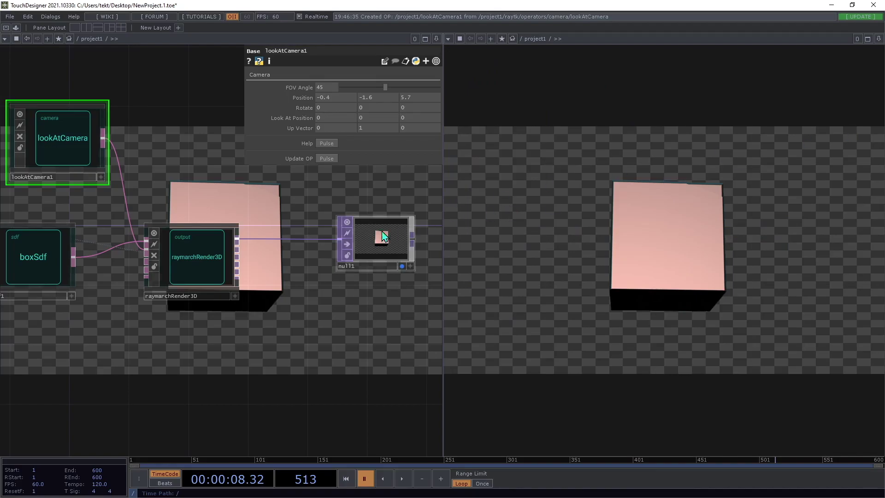
Step: Turn off the Backdrop TOPs display in the network and widen the network pane to about 70 percent of the window
right_click(267, 312)
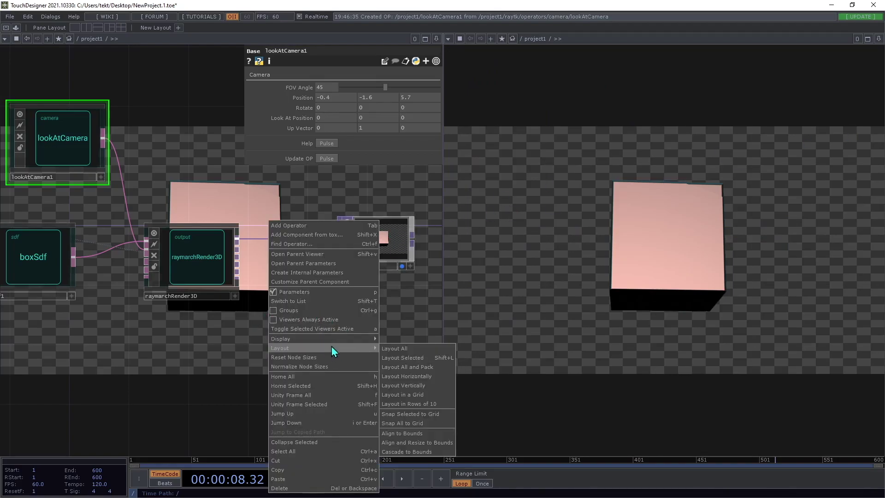
mouse_move(377, 338)
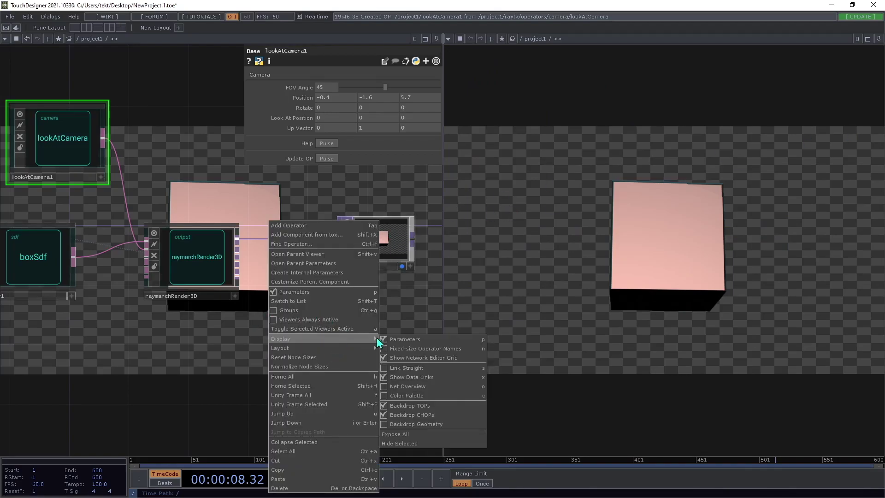
left_click(409, 404)
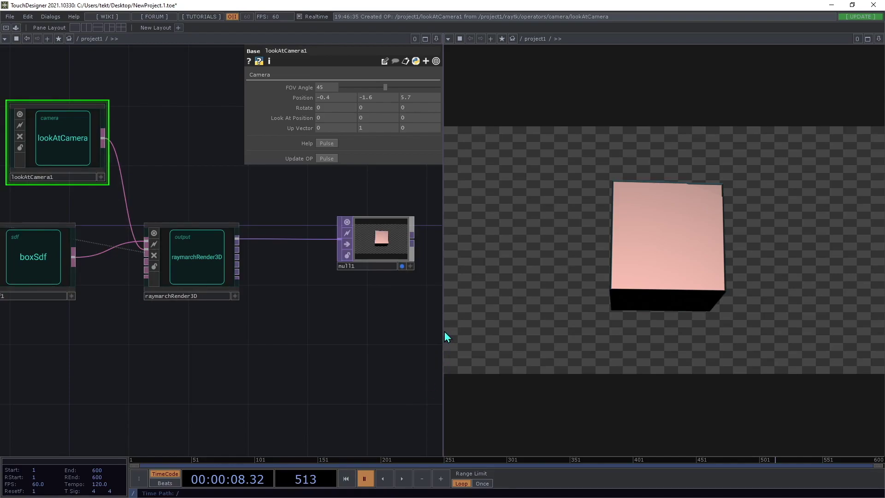
left_click_drag(443, 331, 621, 311)
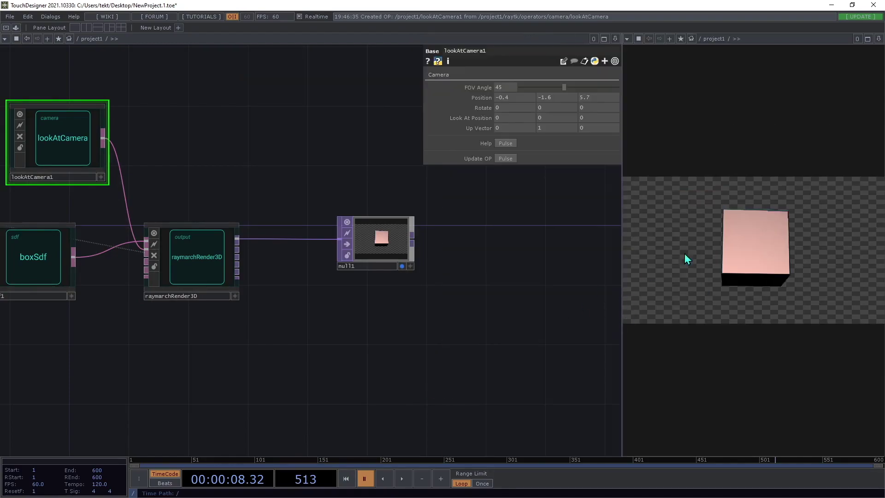
Step: Set the raymarchRender3D resolution to 500 by 1000
scroll(345, 316, "down", 3)
key("h")
scroll(414, 242, "up", 2)
left_click(396, 298)
left_click(434, 75)
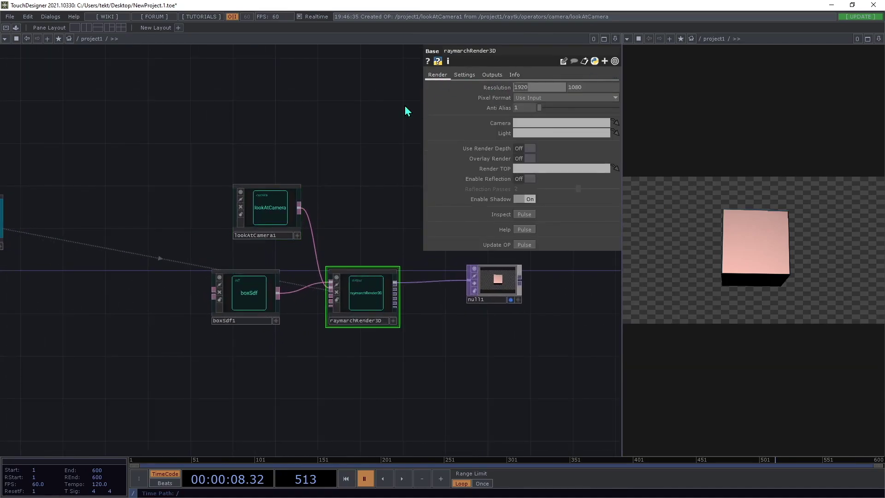
type("5")
key("Tab")
type("100")
key("Return")
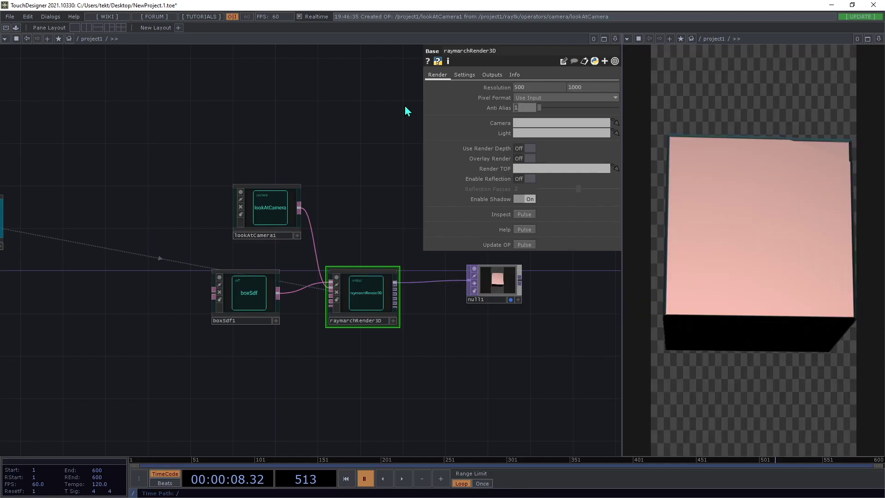
Step: Set lookAtCamera1's FOV angle to 56.2 and its X position to 1.2
left_click(270, 209)
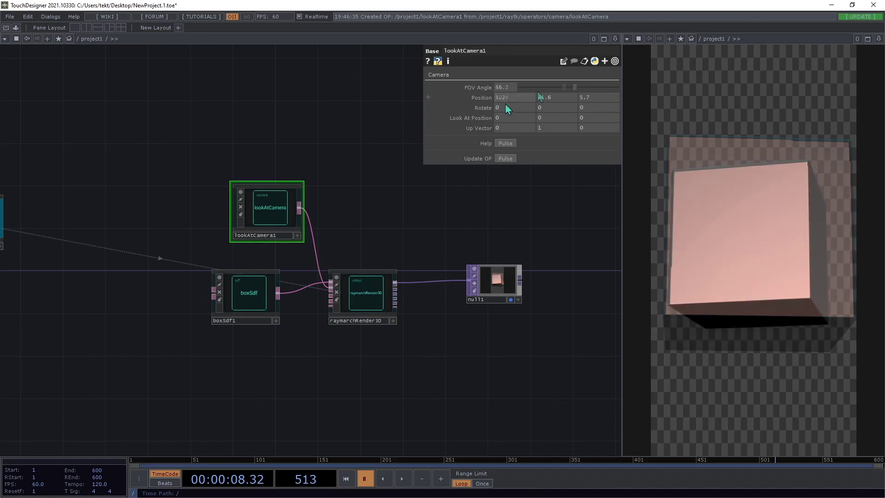
left_click_drag(354, 365, 347, 306)
scroll(297, 323, "up", 3)
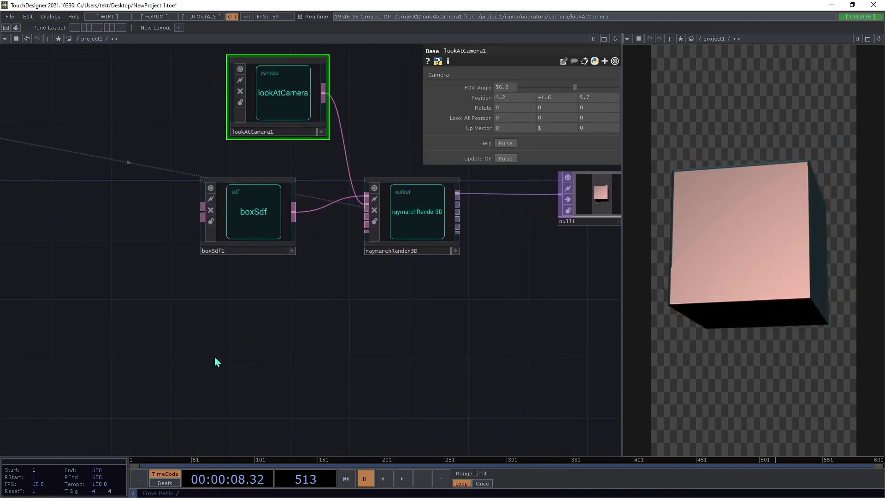
Step: Add a rectangleSdf operator from the RayTK sdf2d category and place it below boxSdf1
key("alt+r")
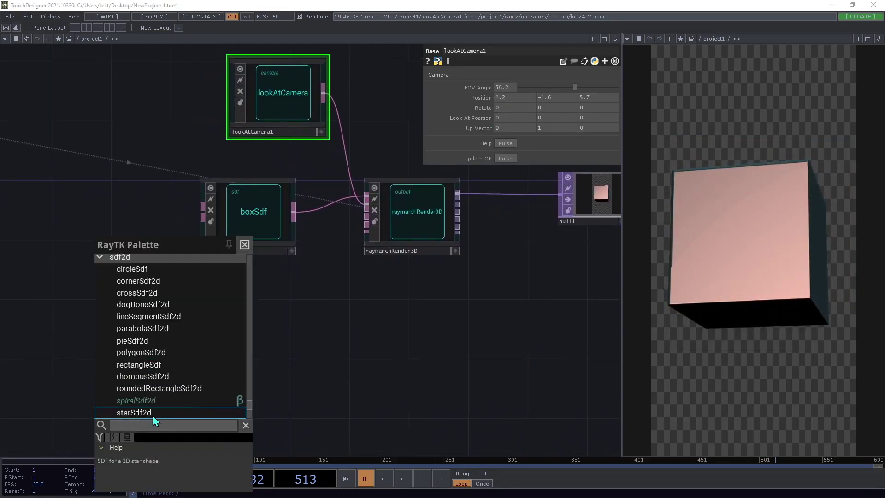
scroll(137, 352, "down", 1)
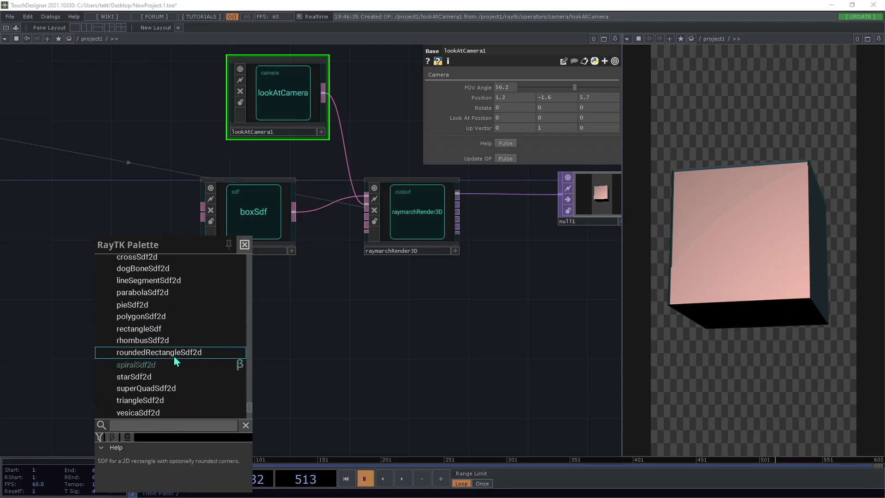
scroll(149, 366, "up", 1)
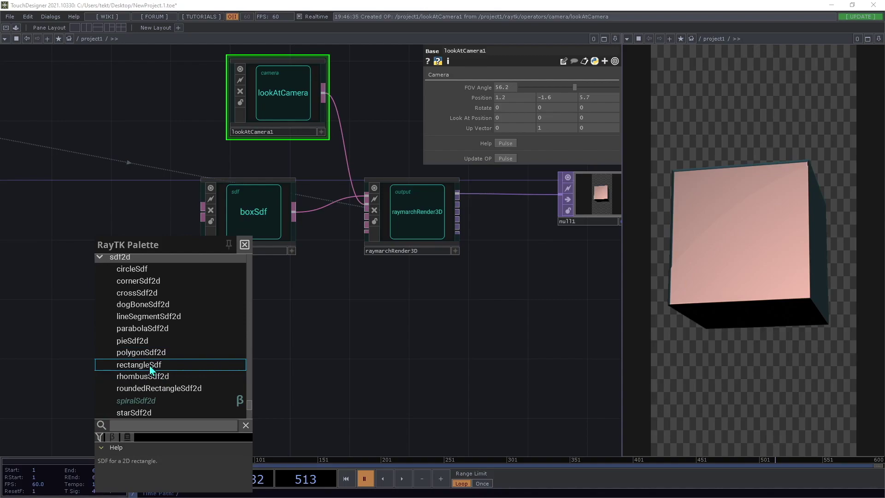
scroll(155, 367, "up", 1)
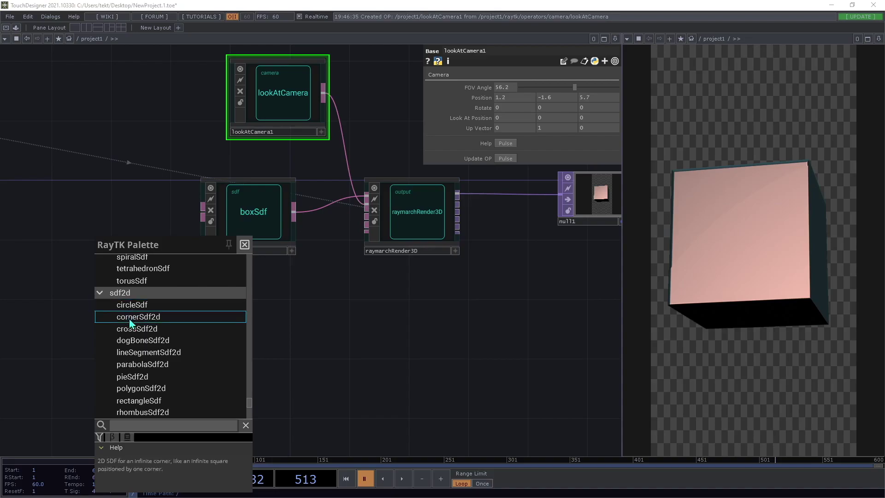
left_click(148, 402)
left_click_drag(300, 266, 159, 366)
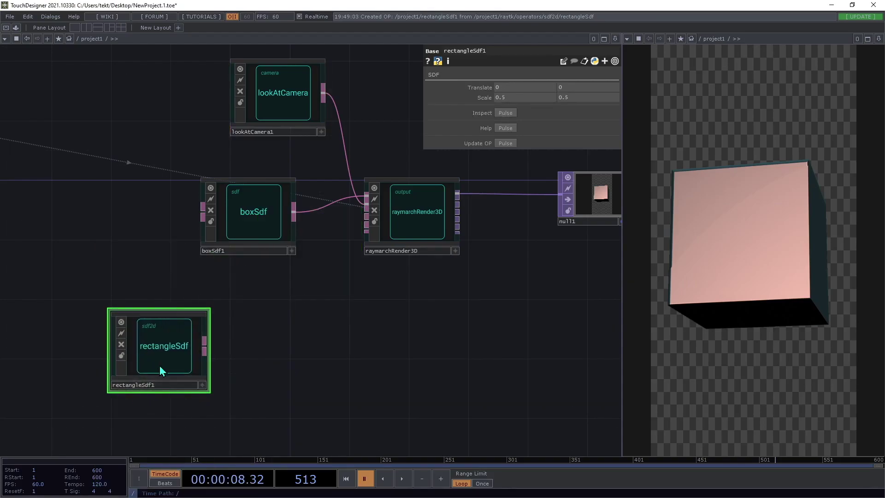
Step: Try to feed rectangleSdf1 into the first input of raymarchRender3D in place of boxSdf1
left_click(206, 344)
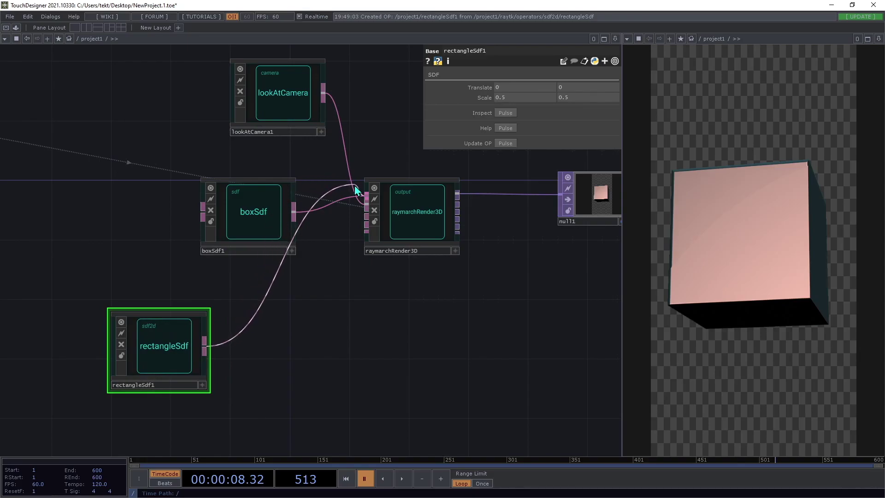
left_click(365, 196)
left_click_drag(483, 300, 328, 326)
scroll(335, 329, "down", 3)
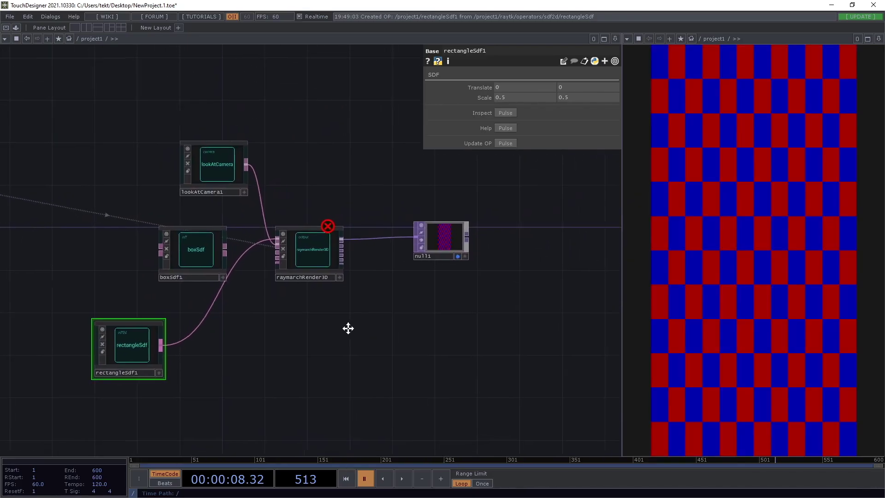
scroll(322, 254, "up", 3)
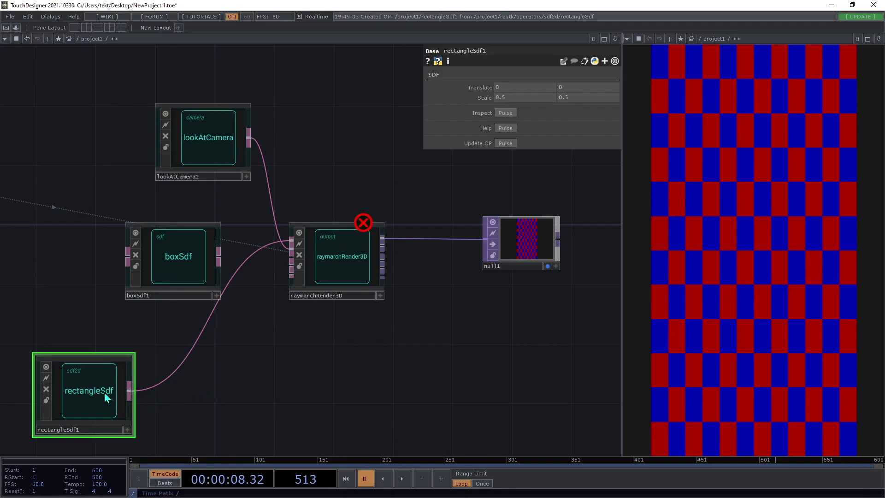
Step: Search the RayTK palette for "r2", add the render2D operator and place it below raymarchRender3D
left_click_drag(253, 342, 231, 262)
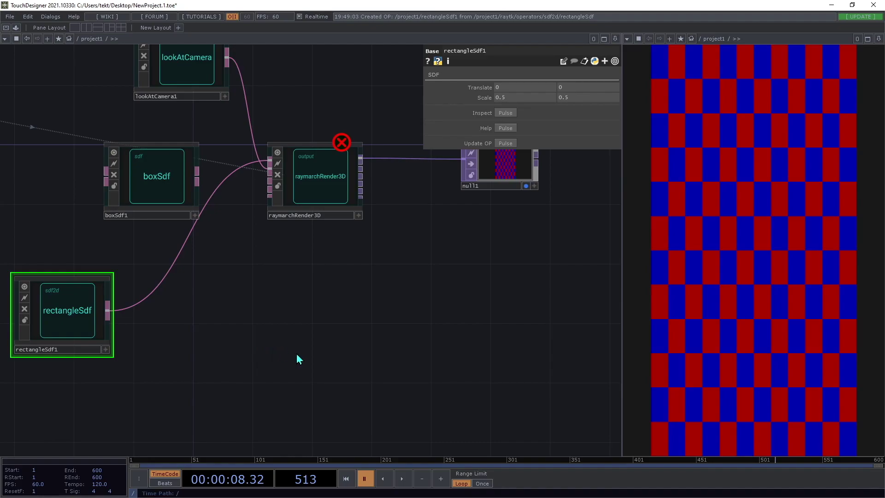
key("alt+r")
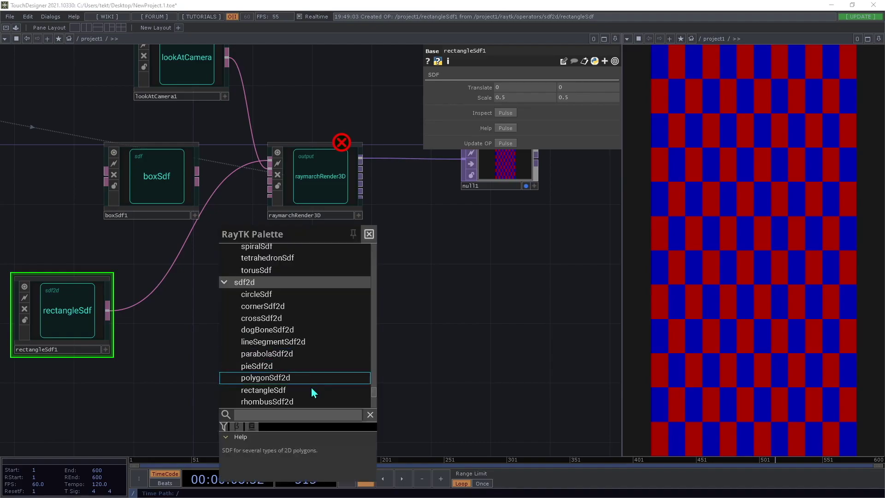
type("r")
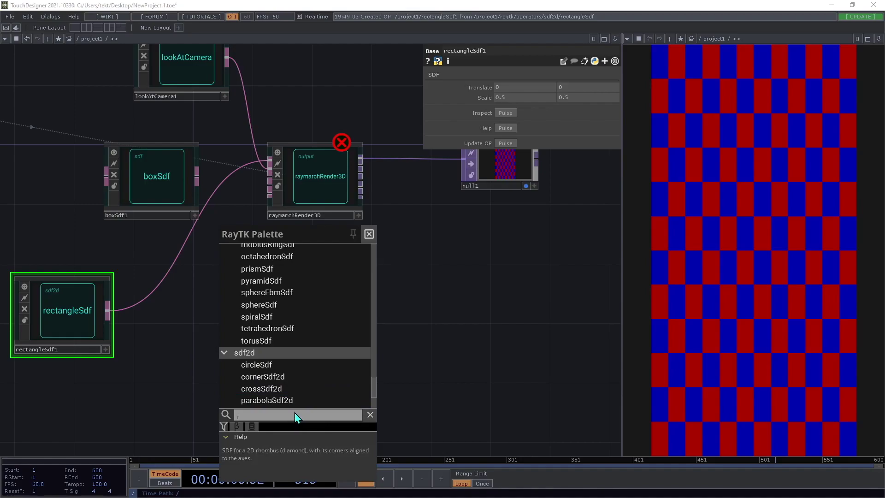
type("2")
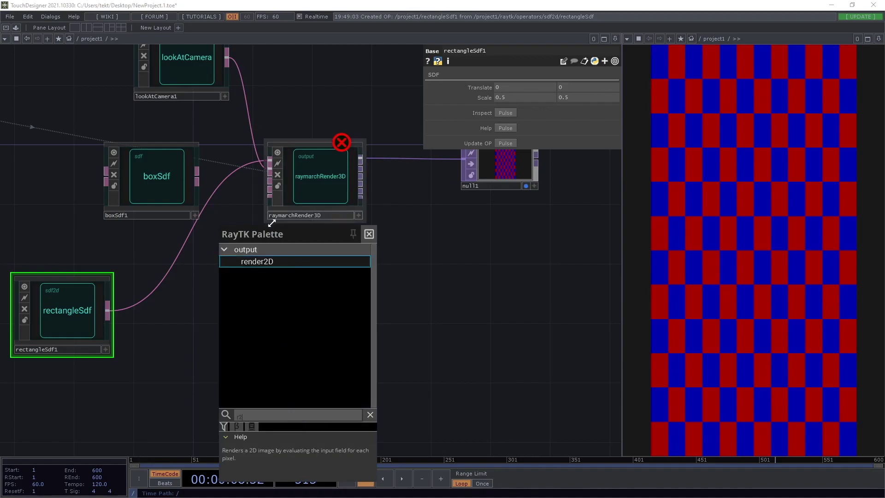
left_click(263, 261)
left_click_drag(298, 244, 288, 279)
left_click_drag(381, 303, 380, 344)
left_click_drag(286, 322, 301, 336)
left_click_drag(440, 344, 381, 339)
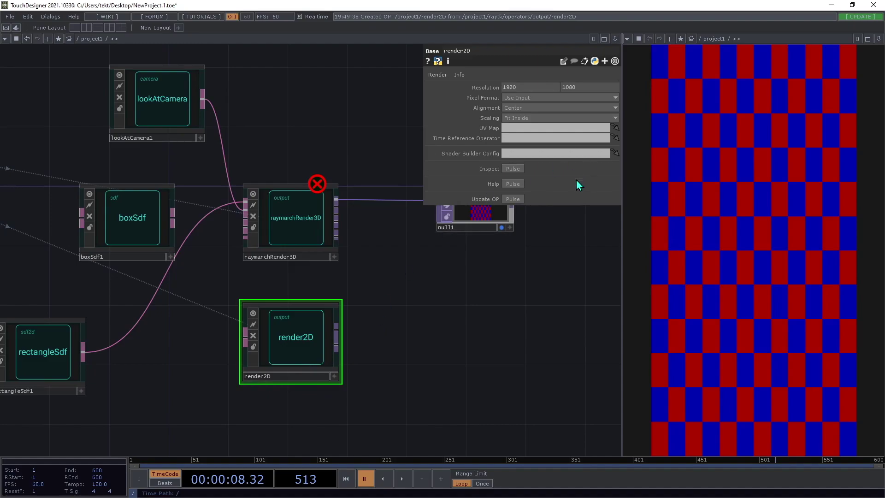
Step: Connect rectangleSdf1's output to the first input of render2D
left_click(83, 352)
left_click(246, 337)
left_click_drag(386, 308, 251, 302)
left_click(286, 204)
left_click(250, 226)
left_click_drag(232, 290, 427, 257)
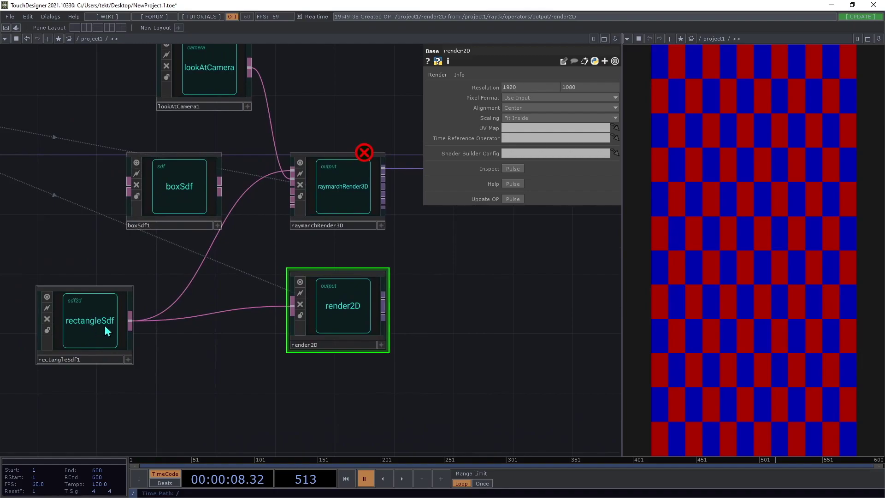
Step: Try boxSdf1 as the render2D input, inspect render2D's node info, and reconnect rectangleSdf1 in its place
left_click(291, 305)
left_click(225, 213)
middle_click(362, 303)
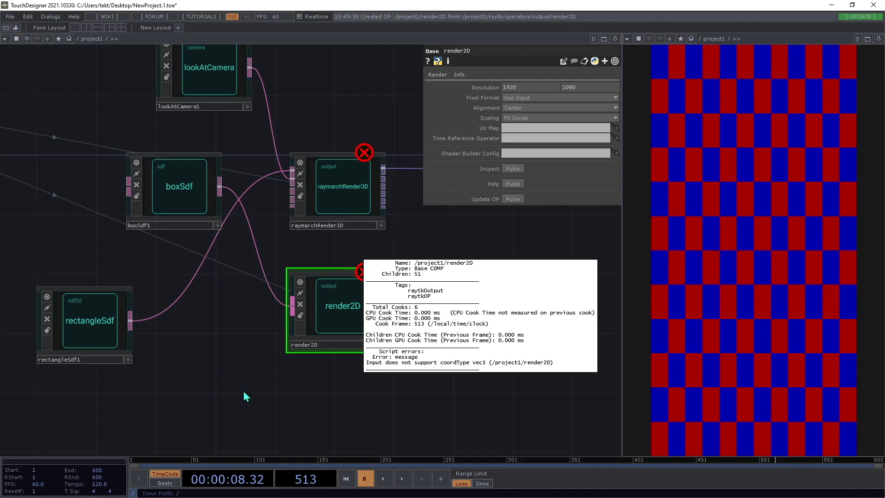
left_click_drag(294, 305, 142, 339)
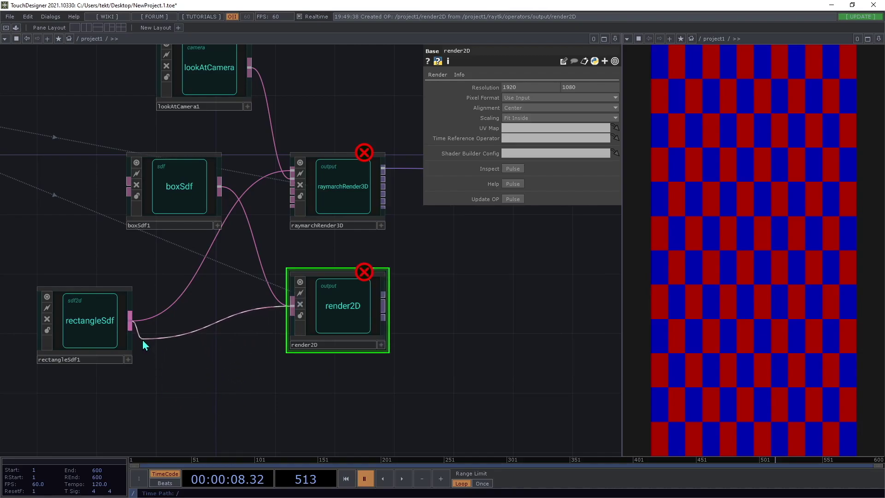
Step: Add a Null TOP to the first output of render2D and place it beside that operator
left_click_drag(460, 321, 246, 360)
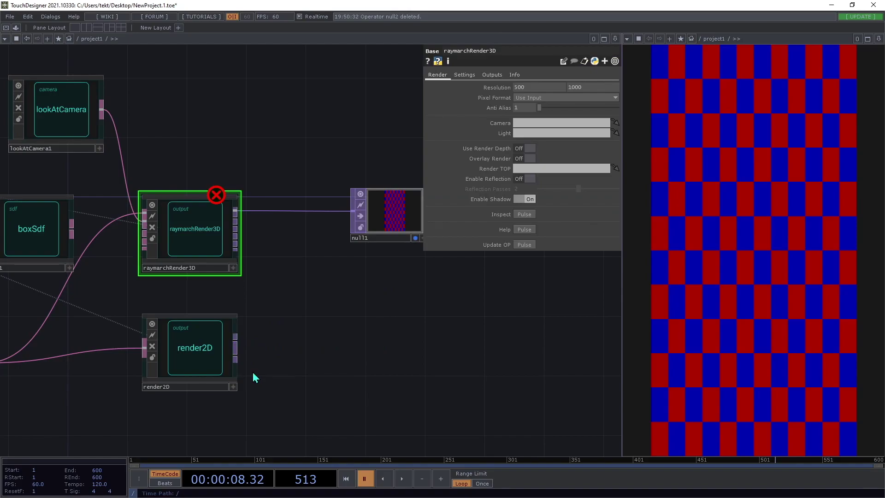
scroll(253, 377, "up", 5)
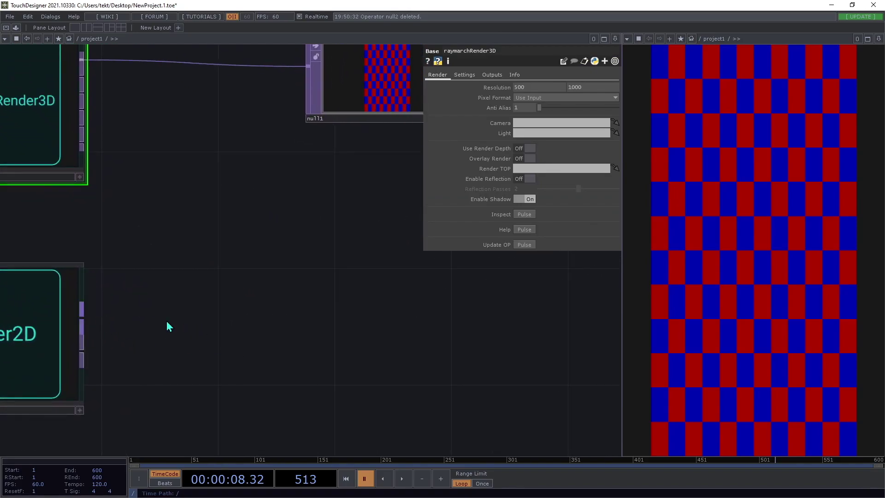
right_click(81, 310)
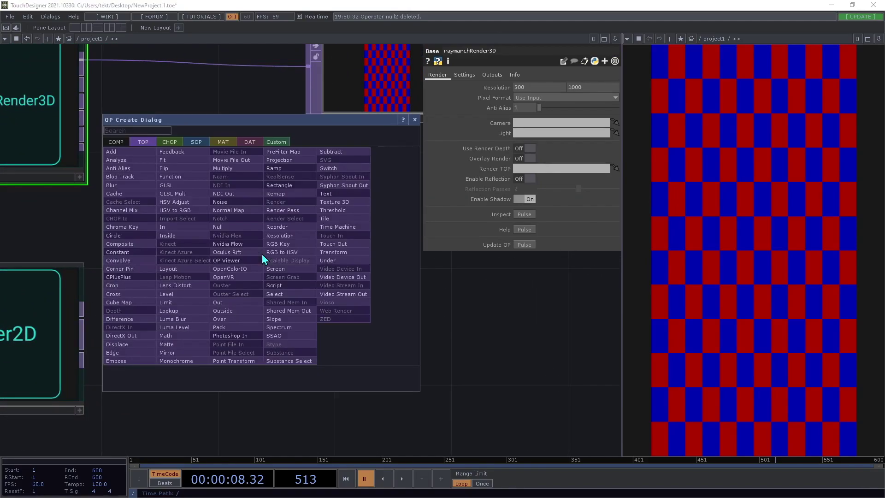
left_click(236, 230)
left_click(248, 318)
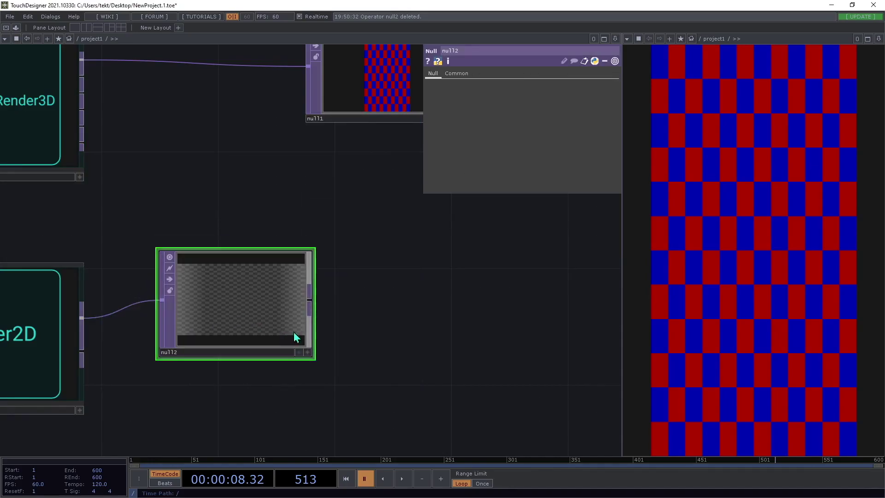
Step: Feed null2's output into null1, replacing the raymarchRender3D connection
scroll(290, 338, "down", 3)
left_click_drag(295, 142, 299, 310)
left_click_drag(445, 342, 617, 332)
Step: Set the render2D resolution to 700 by 1000
left_click(257, 337)
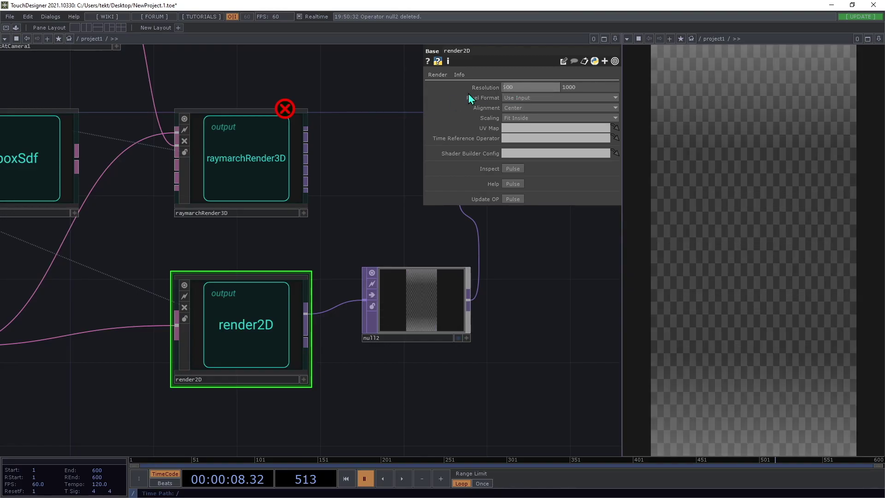
type("700")
key("Tab")
scroll(534, 315, "down", 5)
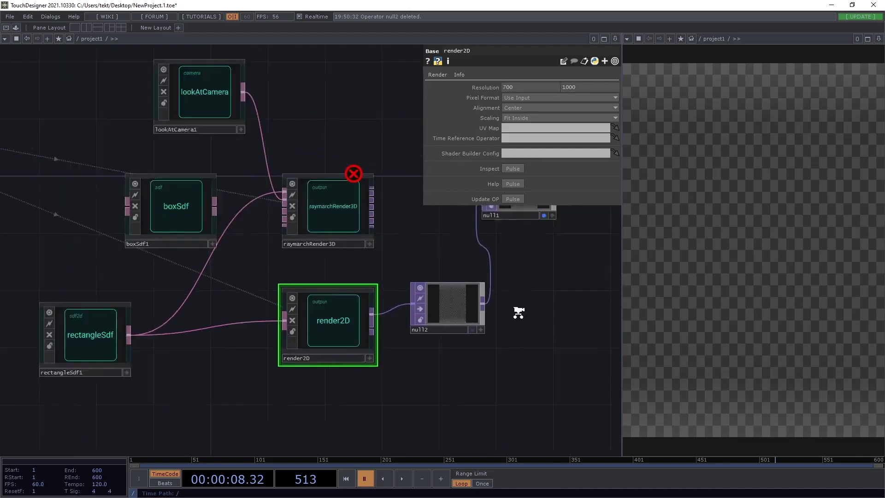
Step: Delete lookAtCamera1, boxSdf1 and raymarchRender3D from the network together
left_click_drag(428, 245, 294, 236)
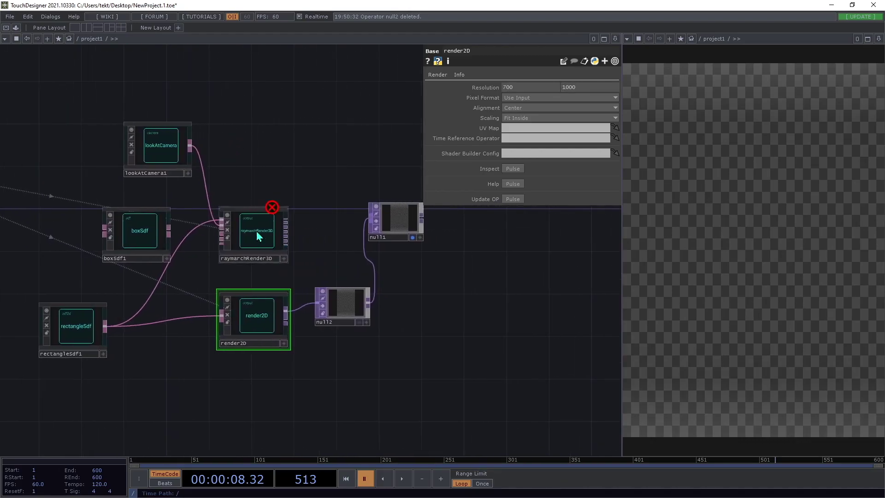
right_click_drag(364, 92, 136, 241)
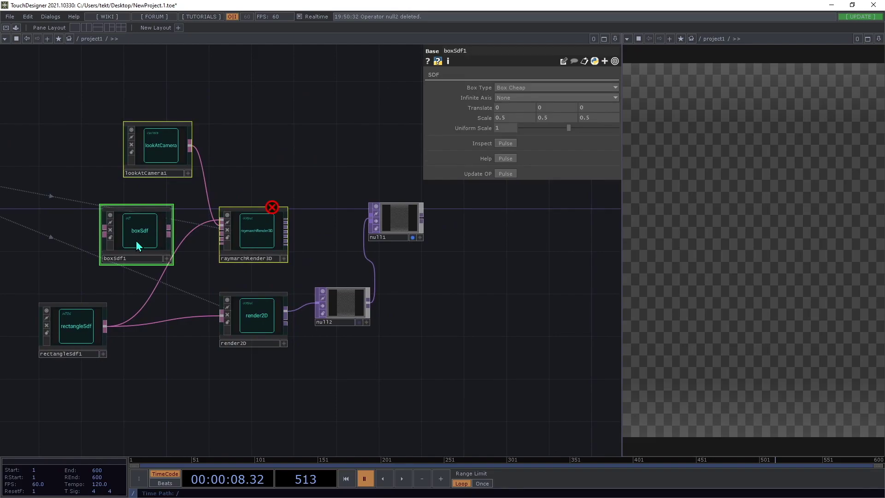
key("Delete")
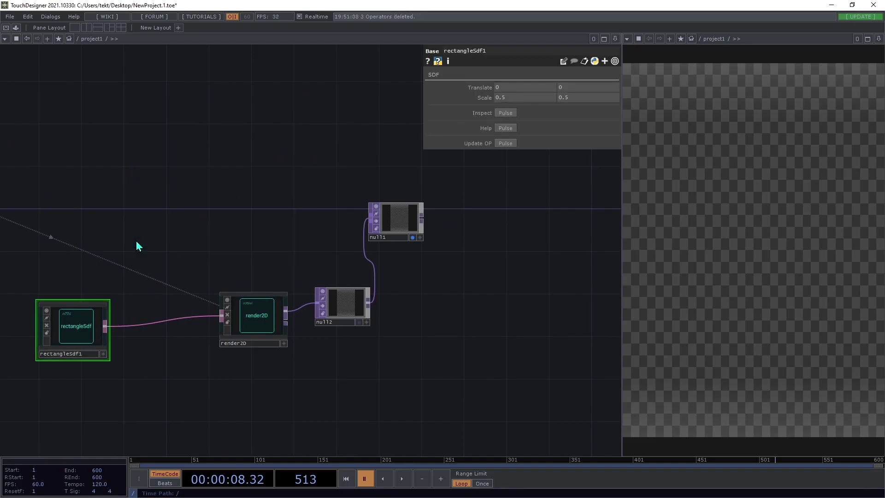
Step: Arrange rectangleSdf1, render2D, null2 and null1 in one horizontal row in signal order
left_click_drag(91, 336, 163, 323)
right_click_drag(125, 243, 308, 328)
left_click_drag(267, 318, 204, 233)
left_click_drag(353, 316, 289, 252)
left_click_drag(391, 231, 368, 253)
left_click_drag(281, 243, 292, 233)
left_click_drag(381, 249, 362, 232)
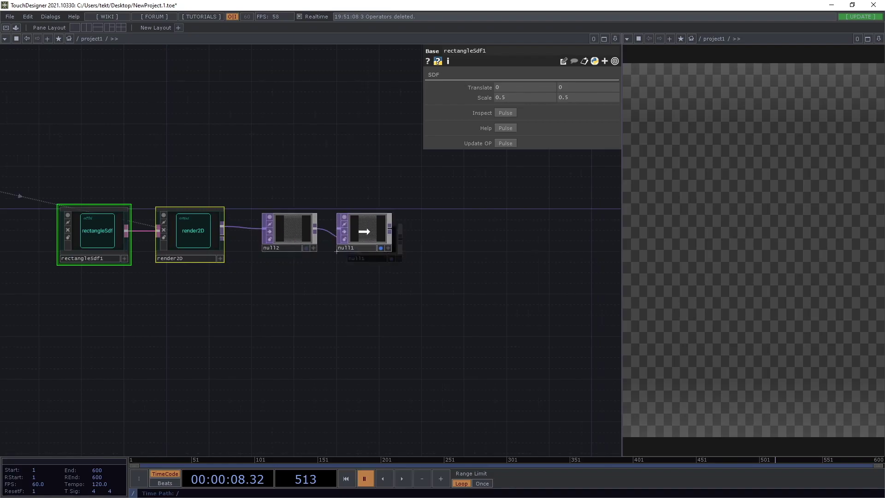
scroll(391, 312, "up", 3)
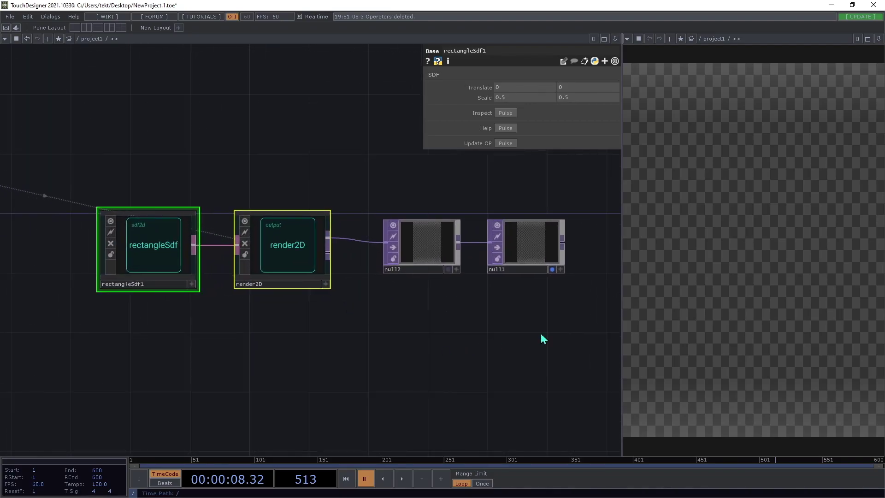
Step: Set both scale values of rectangleSdf1 to 0.3
left_click_drag(517, 259, 330, 278)
scroll(273, 277, "up", 3)
left_click_drag(123, 366, 434, 368)
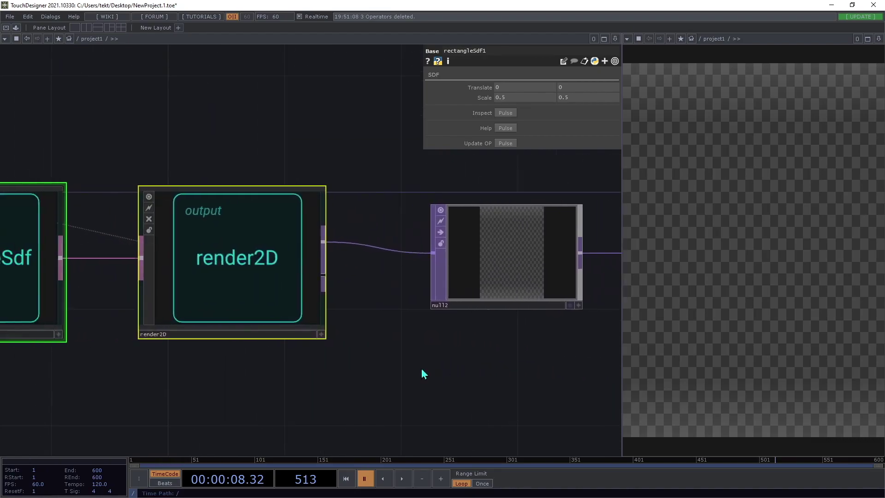
scroll(373, 368, "down", 3)
left_click(372, 380)
left_click_drag(250, 327, 179, 296)
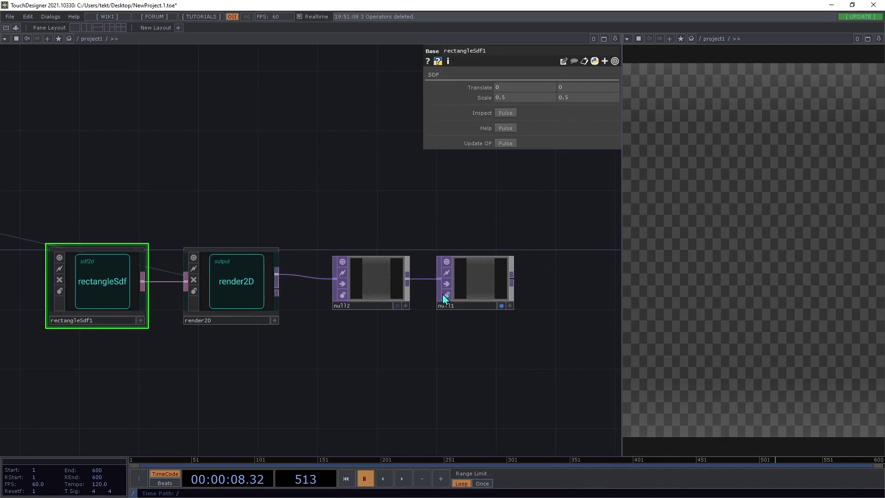
scroll(409, 293, "up", 3)
scroll(316, 371, "down", 3)
middle_click_drag(525, 99, 574, 99)
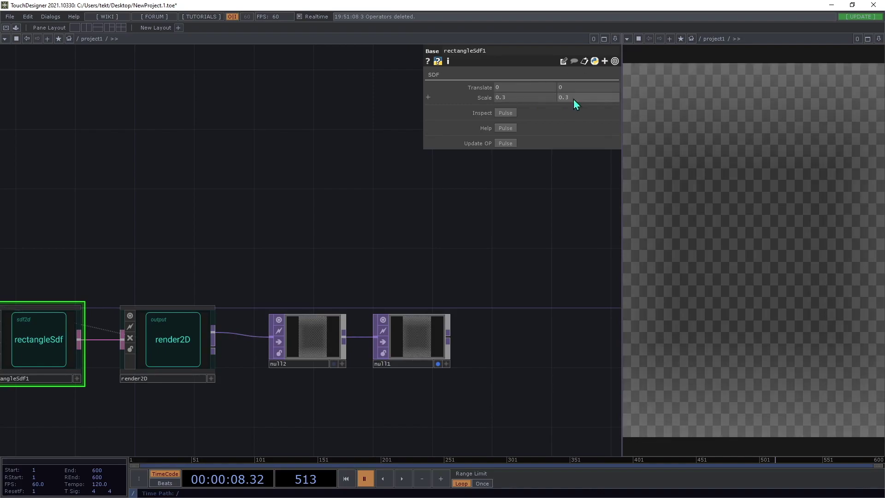
Step: Move rectangleSdf1 away from render2D to open a gap between the two operators
left_click_drag(489, 238, 604, 207)
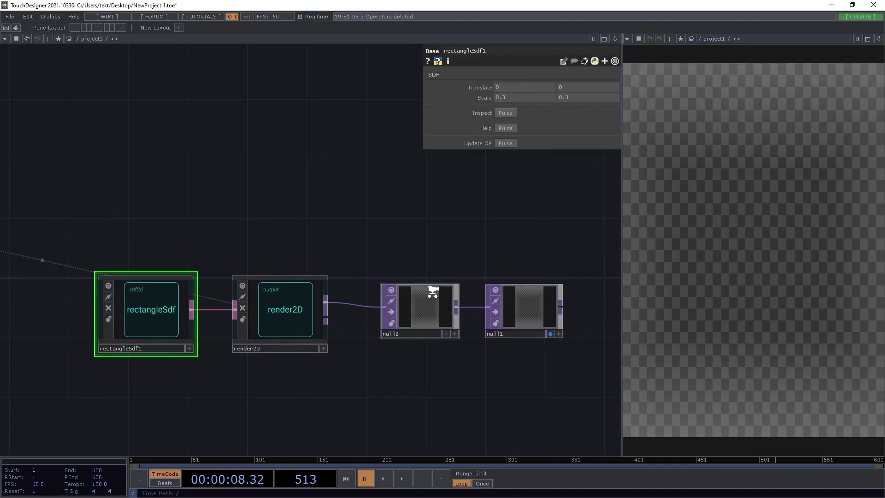
scroll(428, 296, "up", 5)
scroll(456, 302, "down", 5)
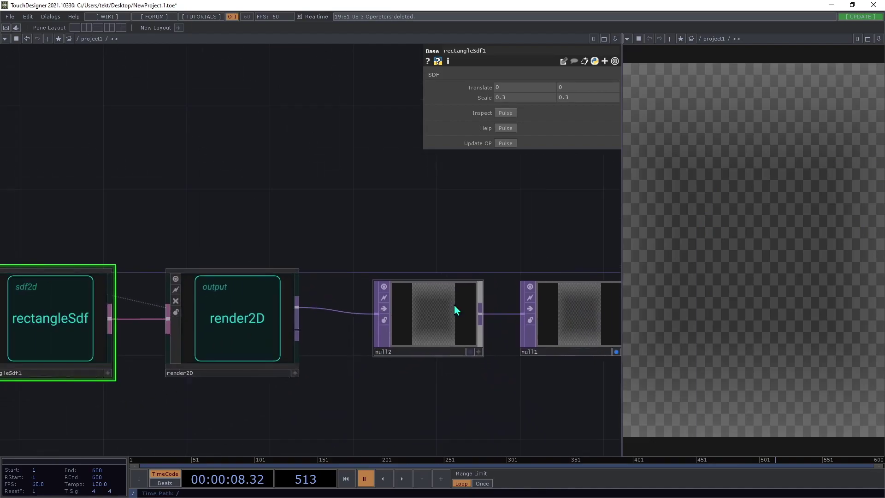
left_click_drag(463, 244, 365, 236)
scroll(366, 241, "down", 3)
left_click_drag(291, 236, 438, 237)
left_click_drag(221, 316, 73, 303)
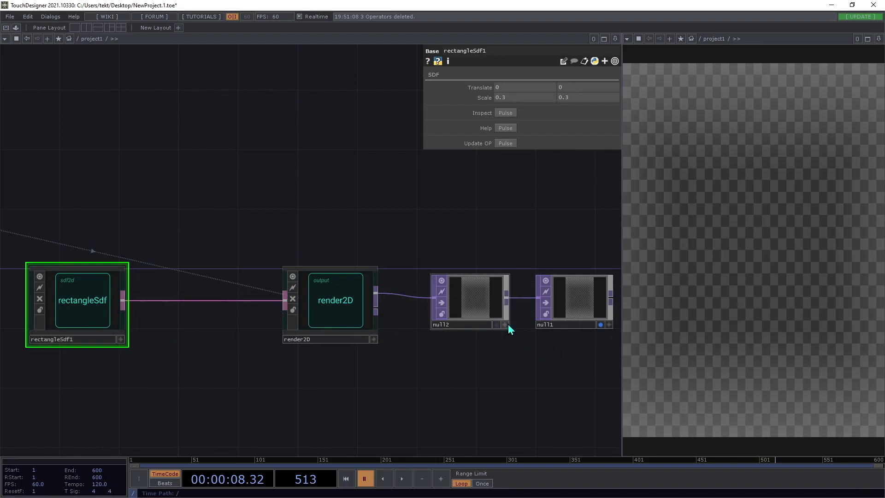
Step: Turn on pixel value display in null2's viewer and examine the values across the rendered gradient
left_click(338, 315)
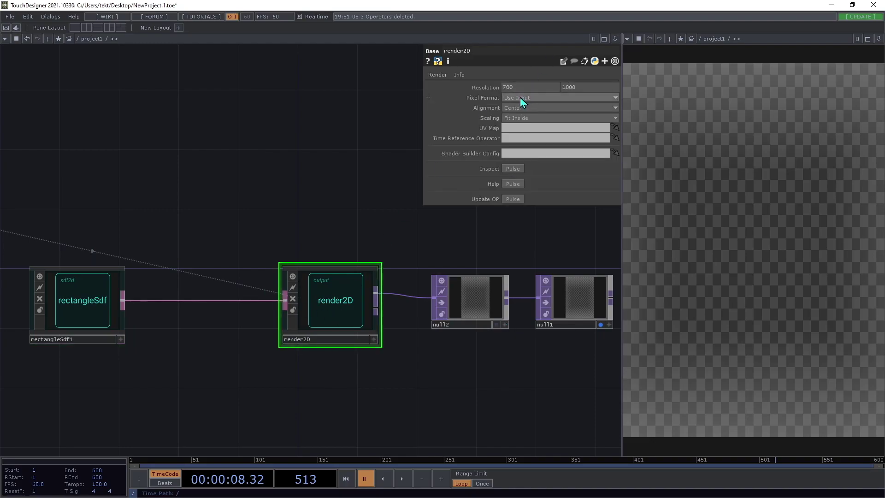
scroll(508, 328, "up", 5)
right_click(288, 274)
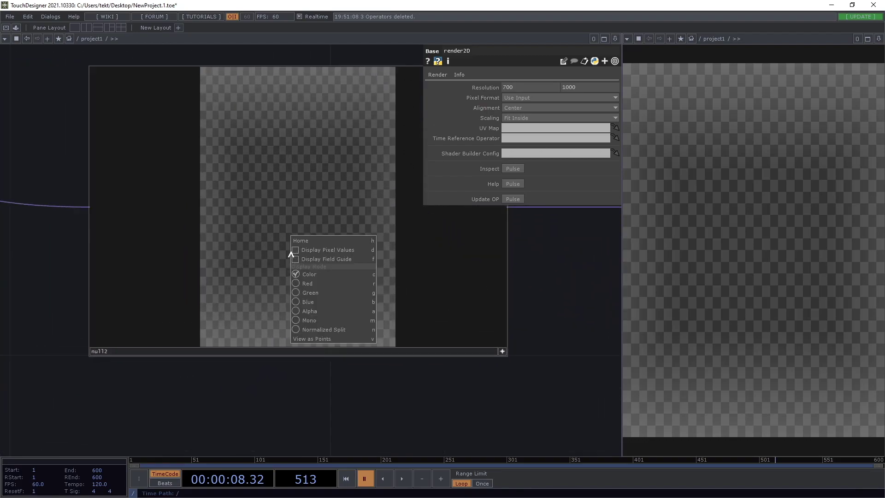
left_click(295, 250)
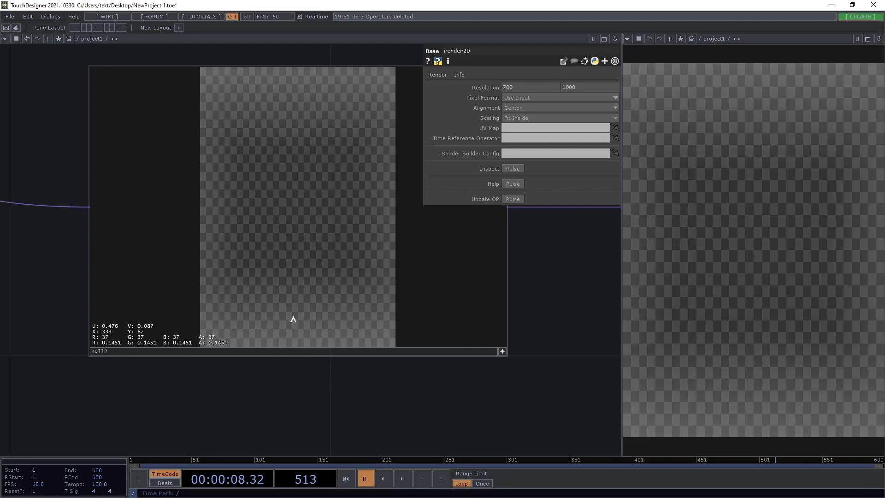
scroll(262, 395, "down", 5)
left_click_drag(262, 436, 376, 378)
scroll(442, 304, "up", 3)
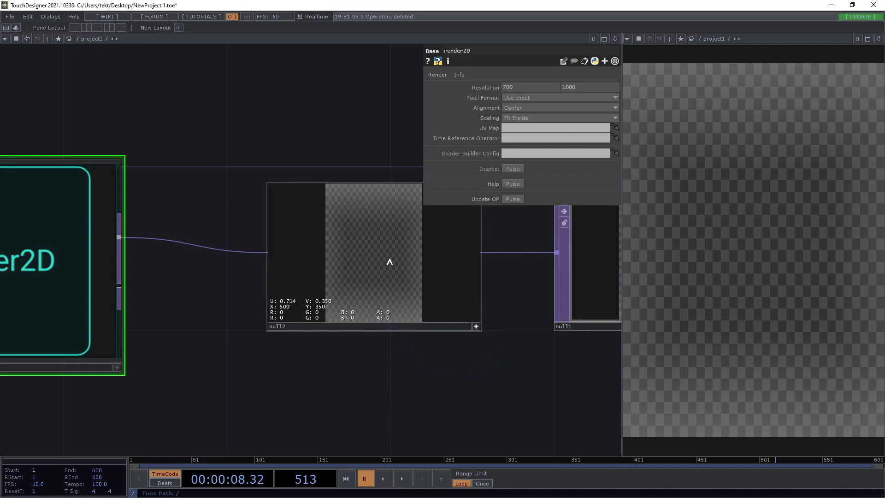
scroll(290, 413, "down", 3)
left_click_drag(288, 417, 352, 399)
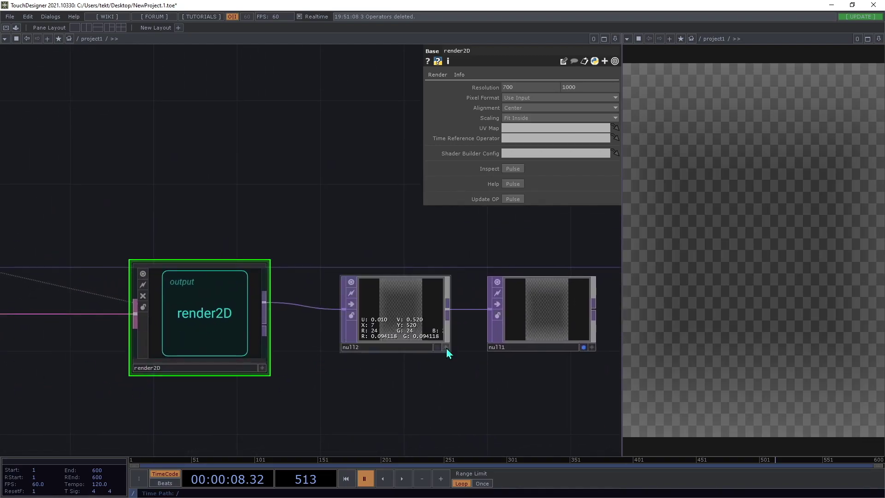
Step: Widen the gap further by moving rectangleSdf1 farther from render2D
left_click_drag(432, 395, 345, 379)
scroll(344, 380, "down", 3)
left_click_drag(412, 375, 615, 352)
left_click_drag(191, 340, 268, 353)
left_click_drag(232, 322, 142, 322)
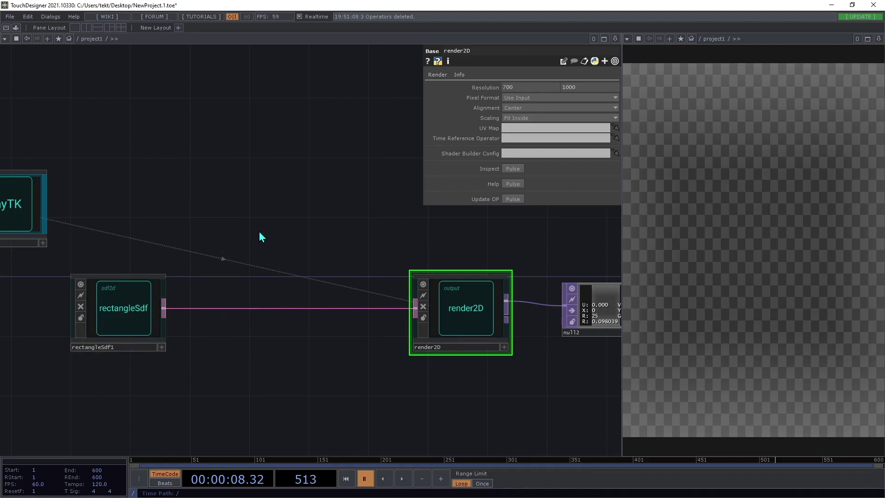
Step: Search the RayTK palette for "colo" and add a colorizeSdf2d operator above the wire between rectangleSdf1 and render2D
left_click_drag(260, 236, 232, 246)
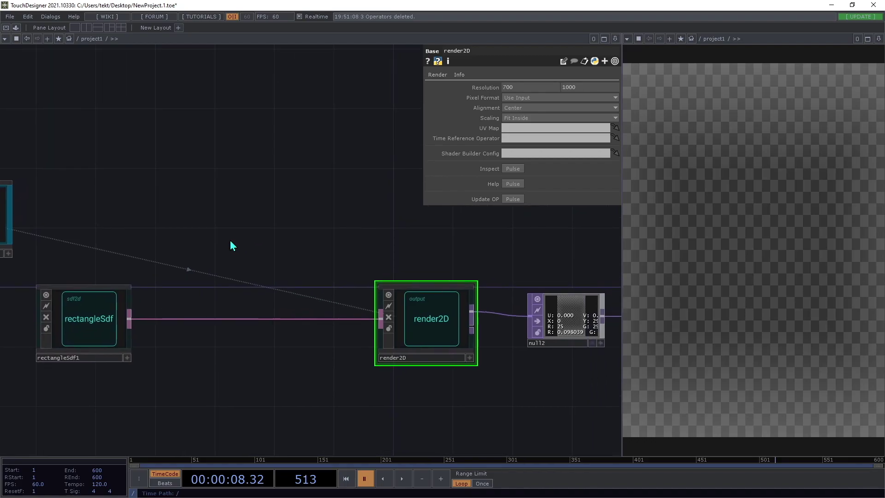
key("alt+r")
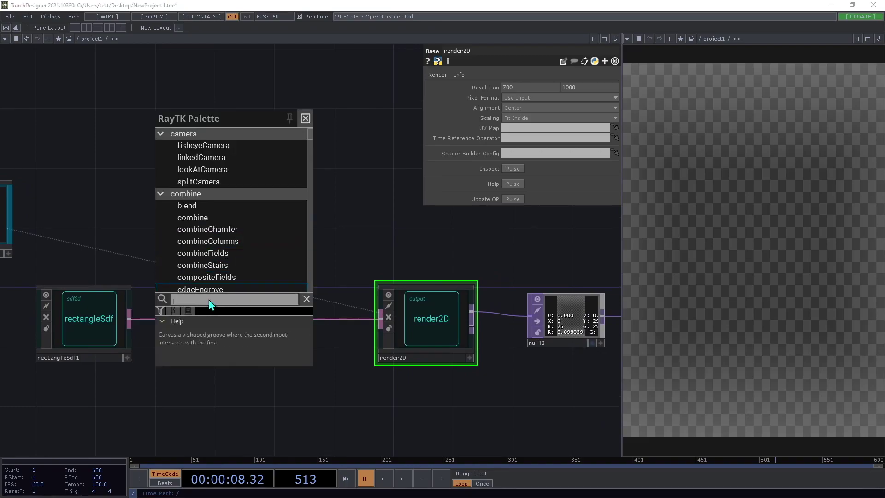
type("colo")
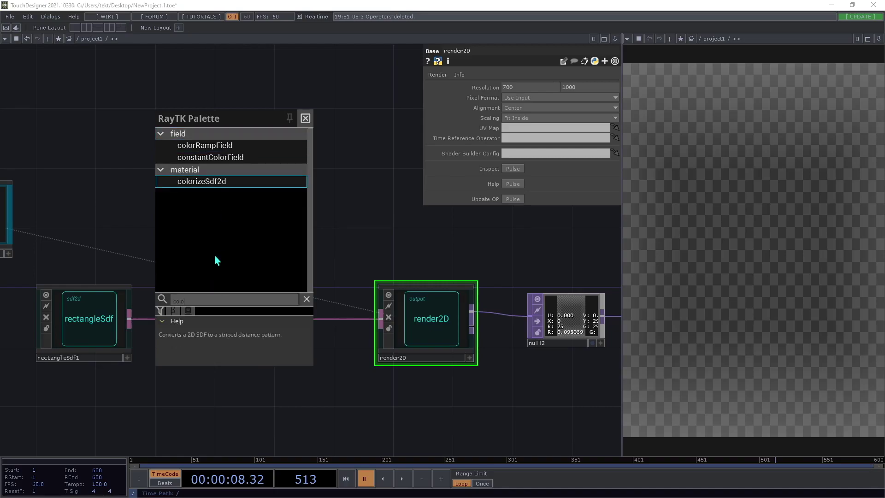
left_click(192, 182)
left_click_drag(303, 251, 230, 266)
key("ctrl+z")
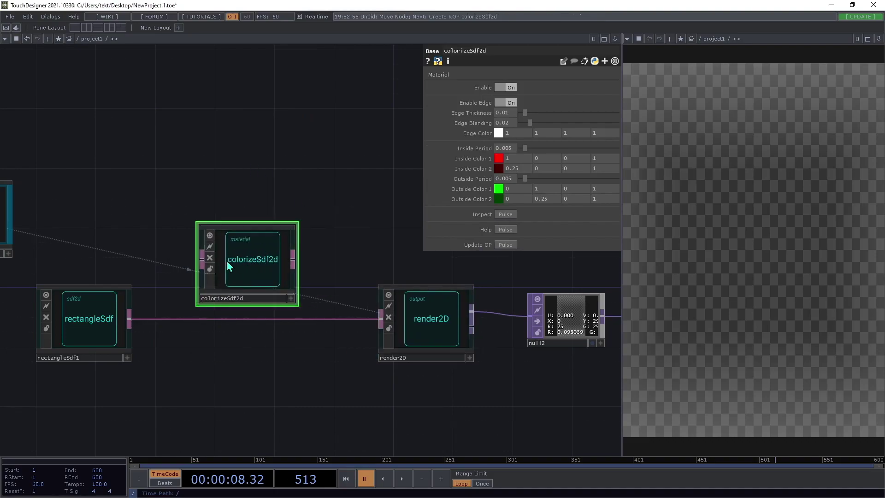
Step: Wire rectangleSdf1 through colorizeSdf2d into render2D and line colorizeSdf2d up between them
left_click(130, 318)
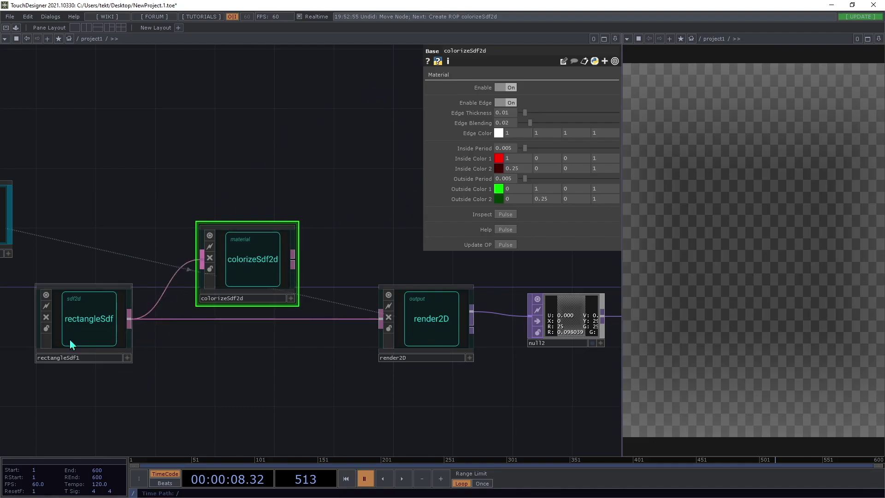
left_click(379, 323)
left_click(293, 259)
left_click_drag(259, 264, 251, 312)
left_click_drag(240, 241, 96, 229)
left_click_drag(199, 229, 327, 241)
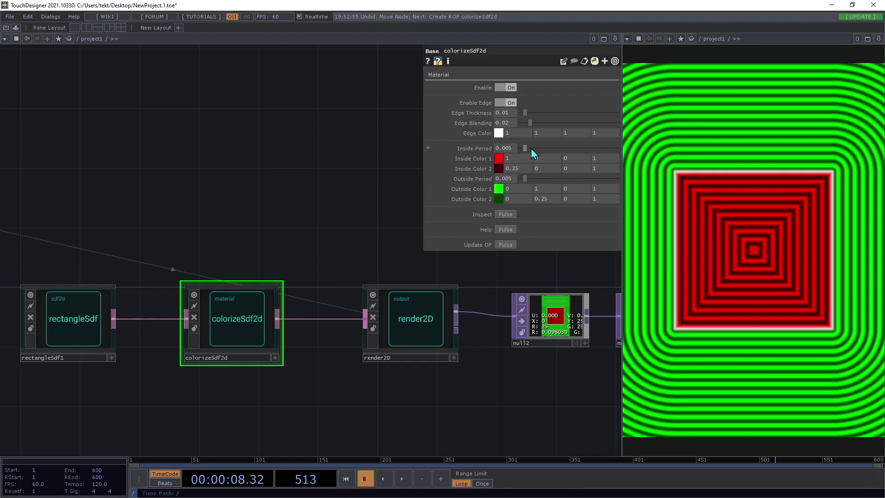
Step: Try both inside colors as pure red with alpha 0 at an inside period of 0.0062, and undo the color changes
mouse_move(524, 147)
left_mouse_down()
mouse_move(549, 148)
mouse_move(527, 150)
left_mouse_up()
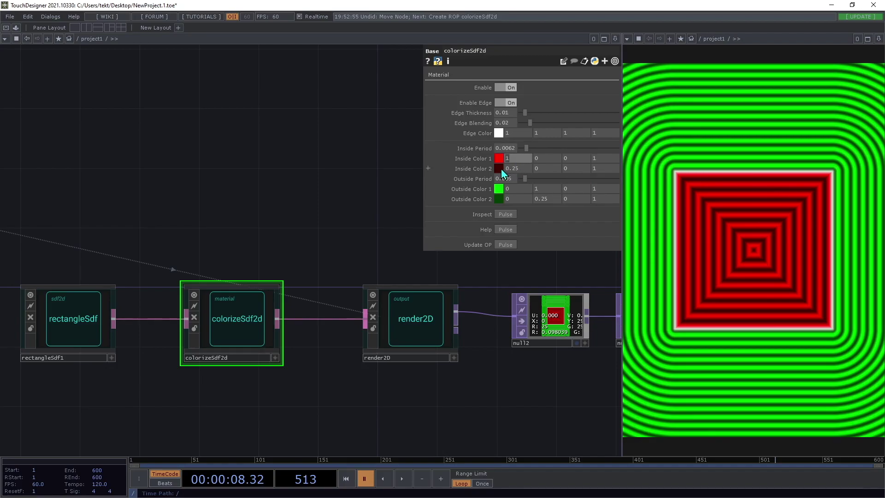
key("Tab")
key("Tab")
key("Tab")
key("Tab")
type("12")
key("Return")
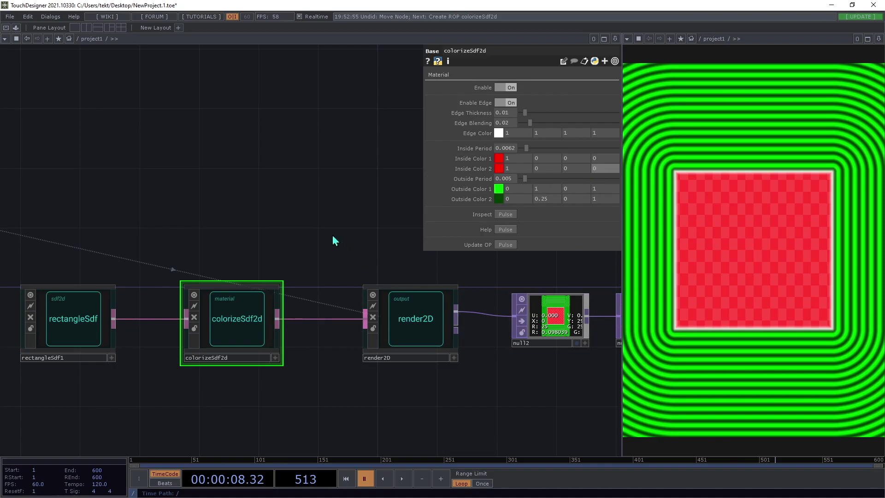
left_click_drag(336, 236, 310, 234)
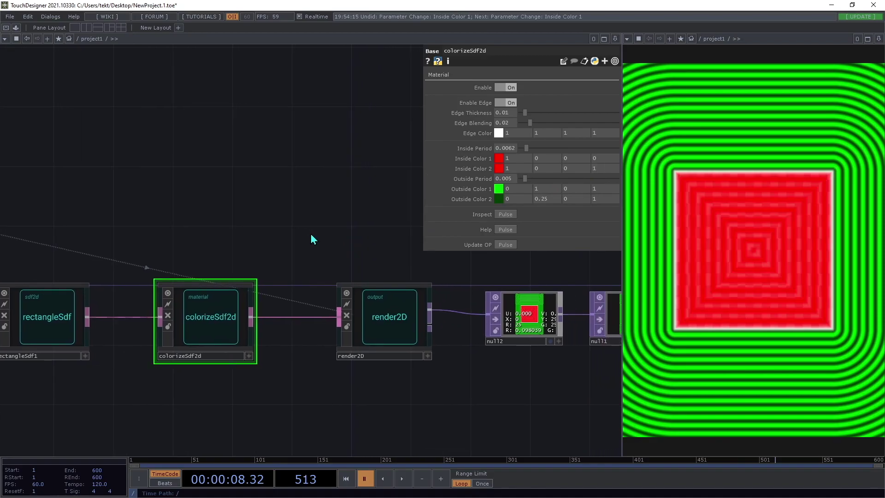
key("ctrl+z")
key("ctrl+z")
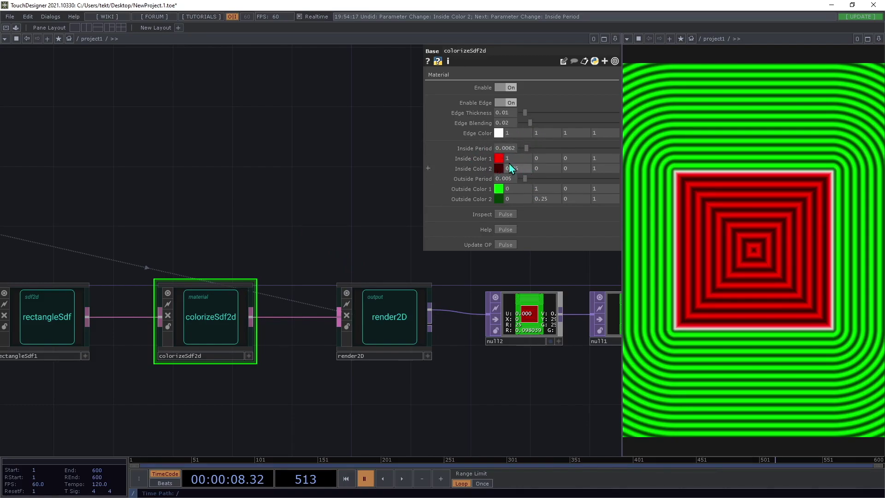
Step: Set colorizeSdf2d's inside period to 0.0076 and its outside period to 0.0048
mouse_move(527, 150)
left_mouse_down()
mouse_move(540, 144)
mouse_move(528, 148)
left_mouse_up()
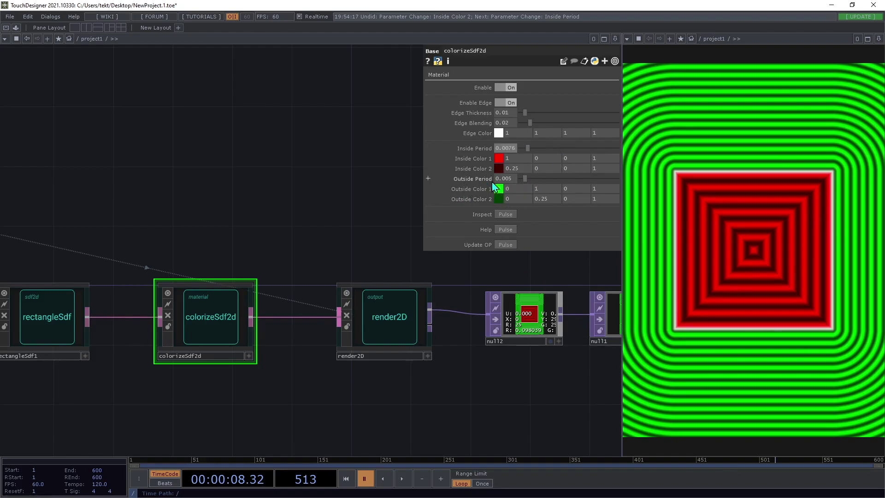
left_click_drag(527, 178, 524, 181)
left_click_drag(349, 232, 297, 215)
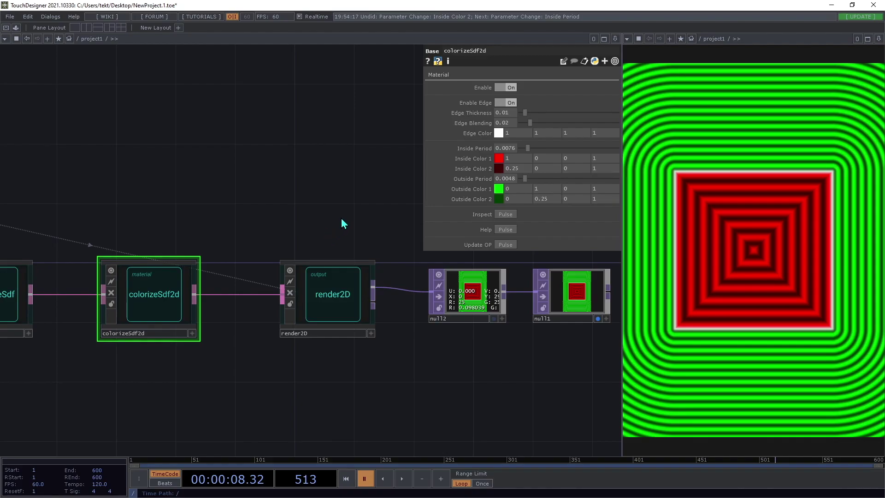
Step: Resume playback of the paused timeline
left_click_drag(342, 222, 374, 277)
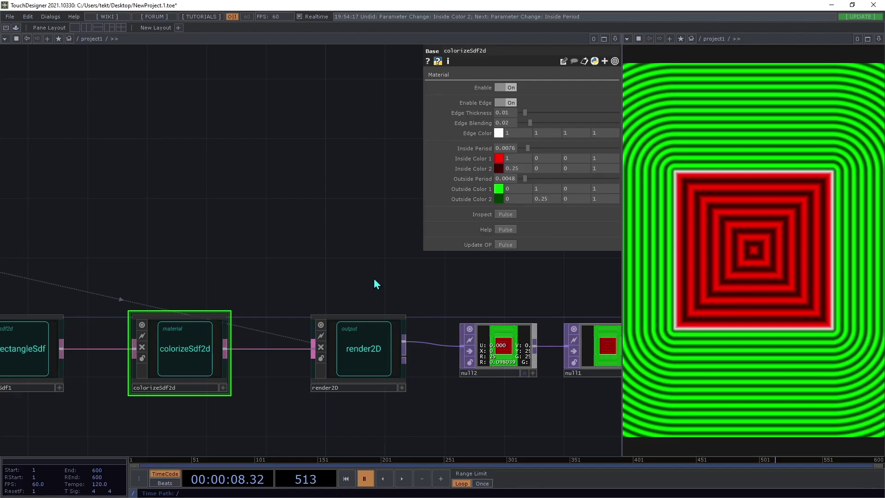
left_click(402, 478)
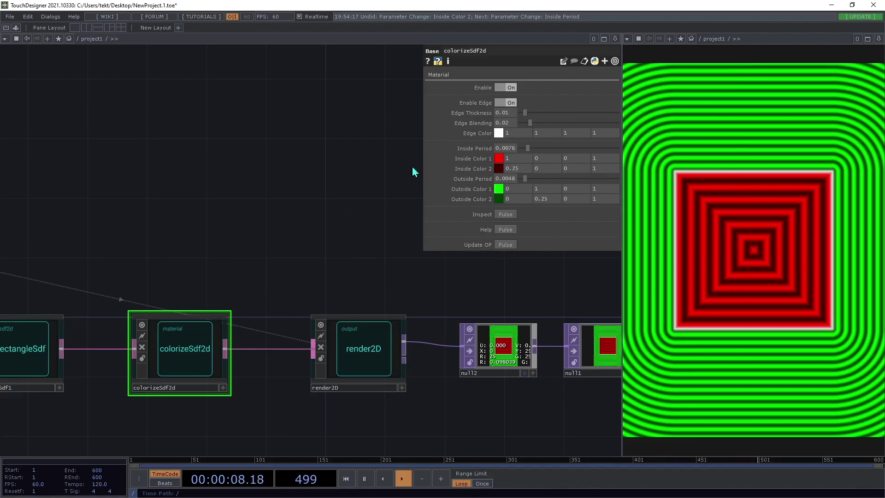
left_click_drag(461, 263, 404, 259)
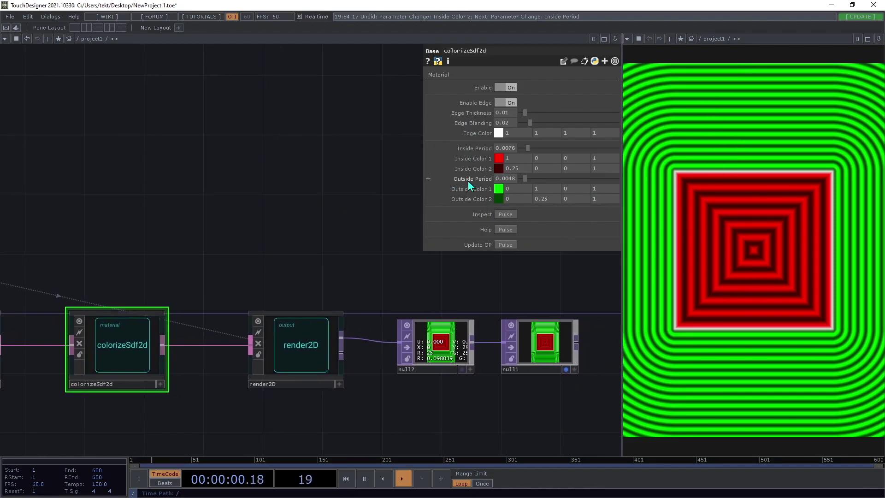
left_click_drag(268, 259, 367, 263)
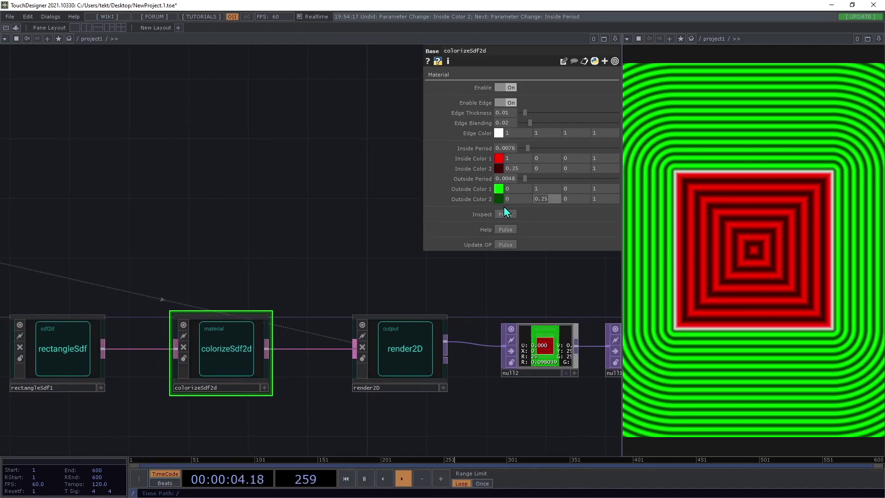
Step: Try green values of 0.30 and 0.25 for Outside Color 1 of colorizeSdf2d
type("0.2")
key("BackSpace")
type("30")
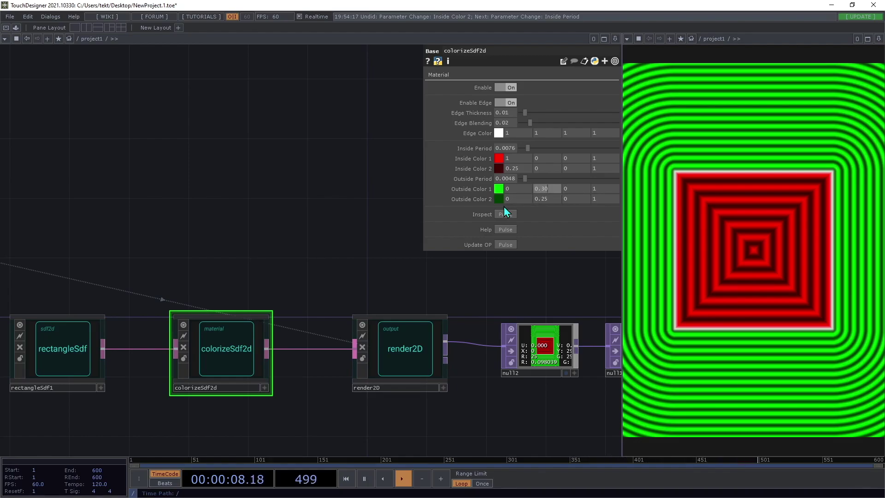
key("Tab")
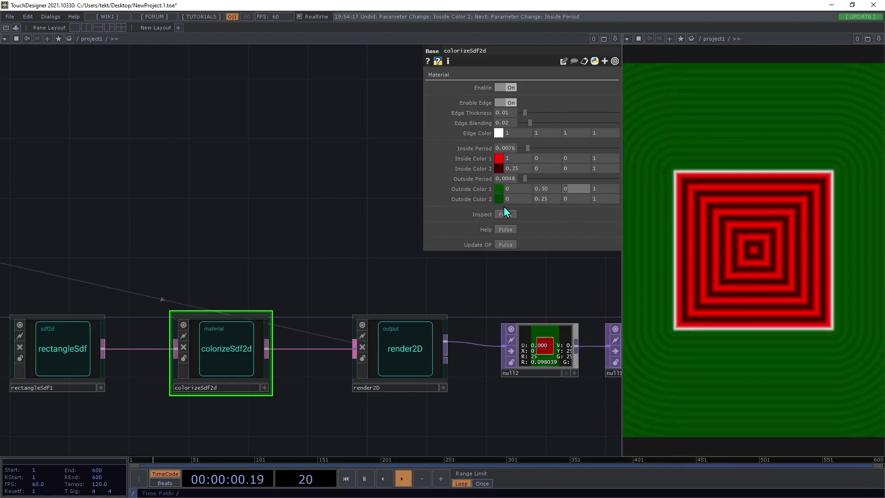
key("shift+Tab")
type("0.25")
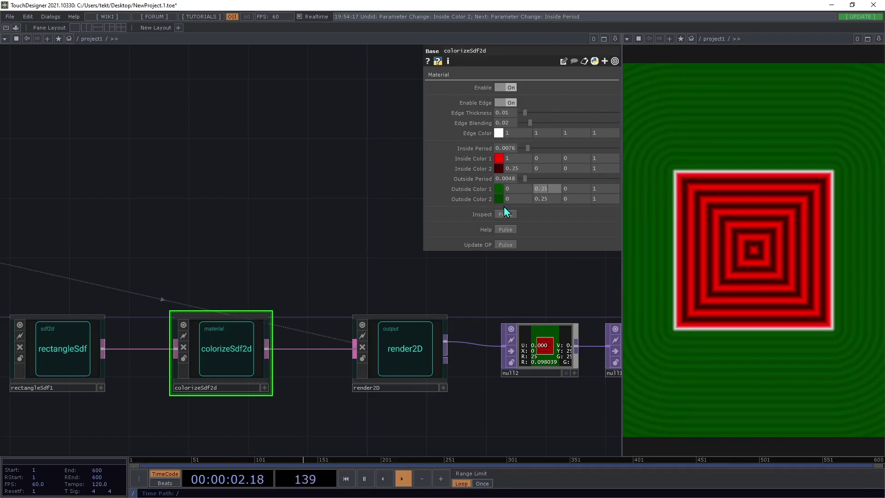
key("Tab")
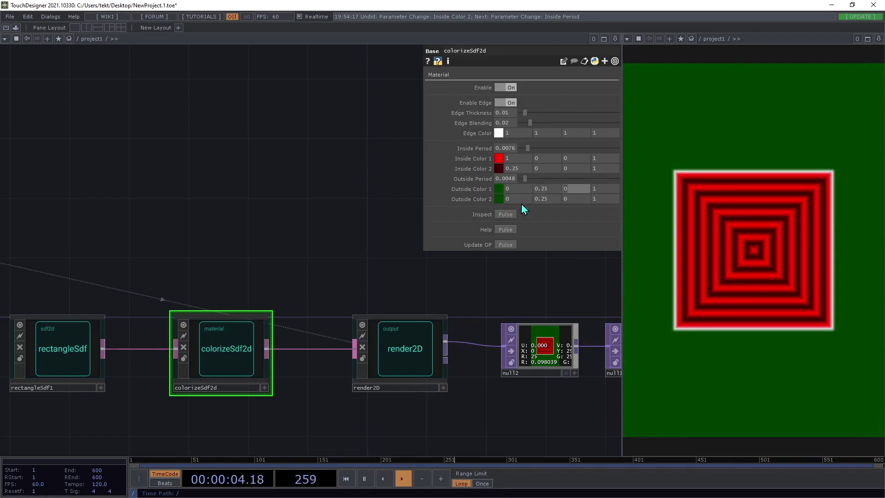
Step: Make the outside area black by setting the green values of Outside Color 1 and Outside Color 2 to 0
left_click(548, 187)
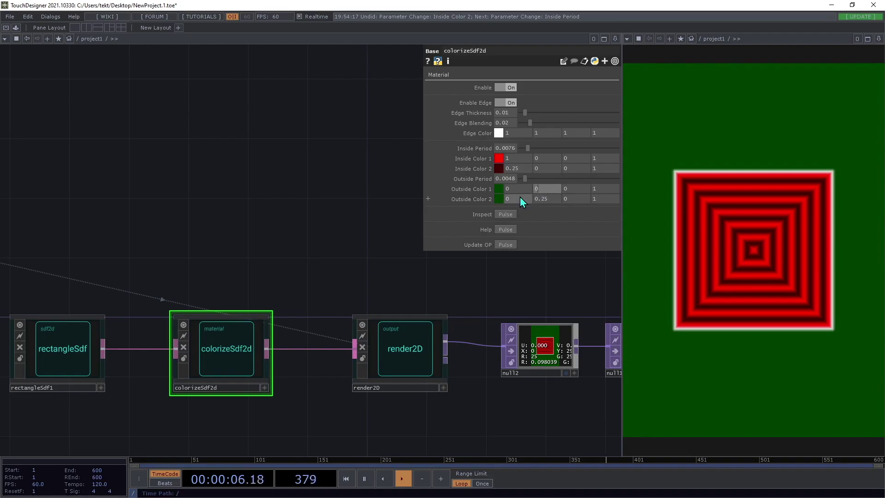
type("0")
key("Tab")
key("Tab")
key("Tab")
key("Tab")
type("0")
key("Tab")
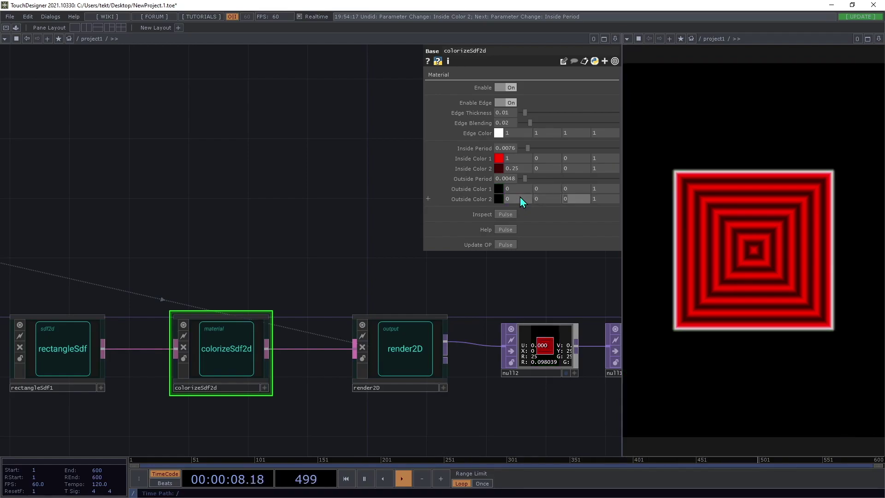
Step: Make the inside area black by setting the red values of Inside Color 1 and Inside Color 2 to 0
scroll(519, 197, "up", 2)
left_click(515, 159)
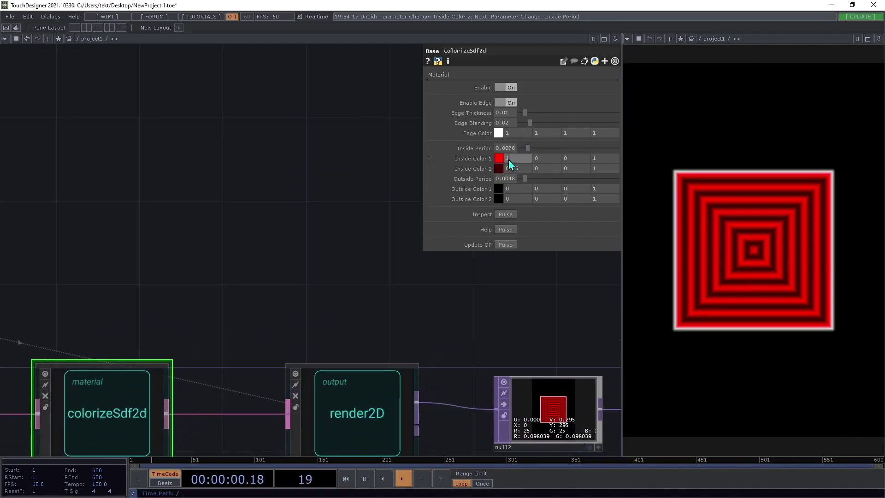
type("0")
key("Tab")
key("Tab")
key("Tab")
key("Tab")
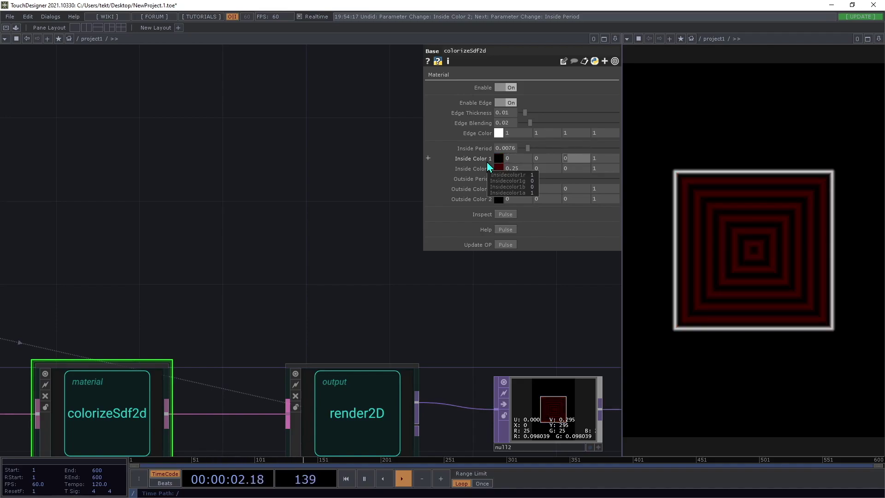
type("0")
key("Tab")
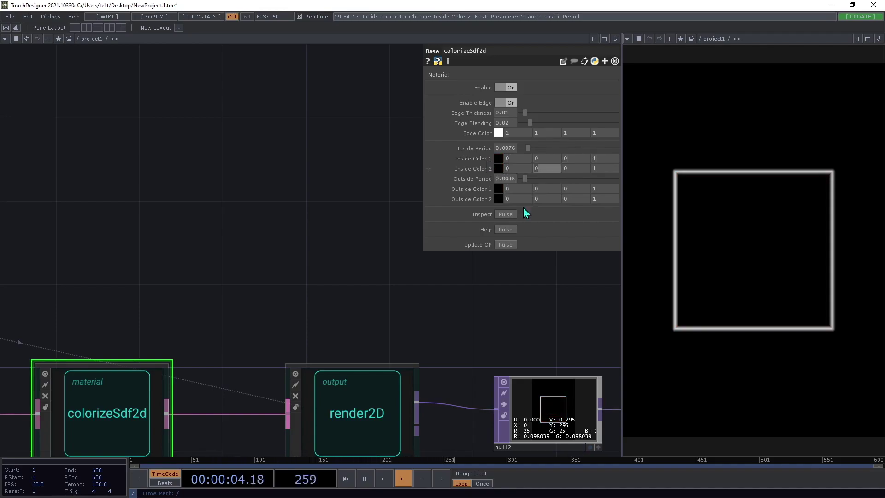
Step: Turn colorizeSdf2d's edge off and back on, and try an edge thickness of 0.0348
left_click_drag(298, 199, 235, 107)
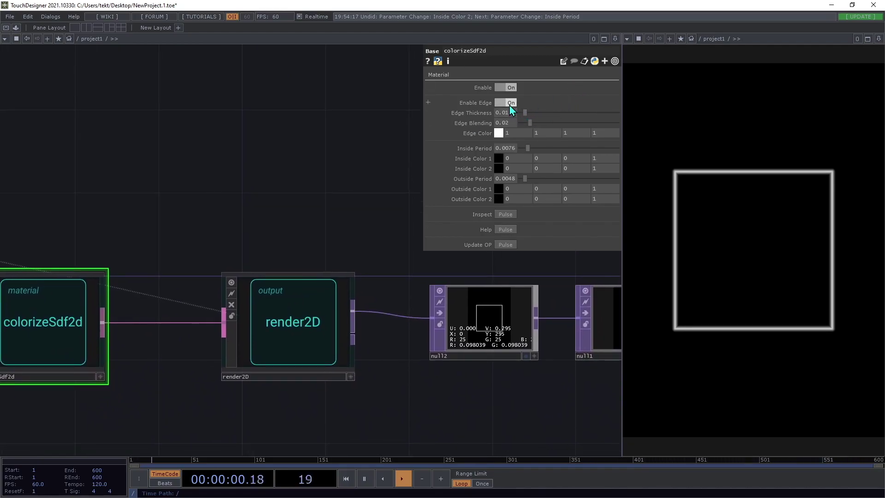
left_click(510, 105)
left_click(510, 105)
mouse_move(525, 113)
left_mouse_down()
mouse_move(583, 114)
mouse_move(536, 125)
left_mouse_up()
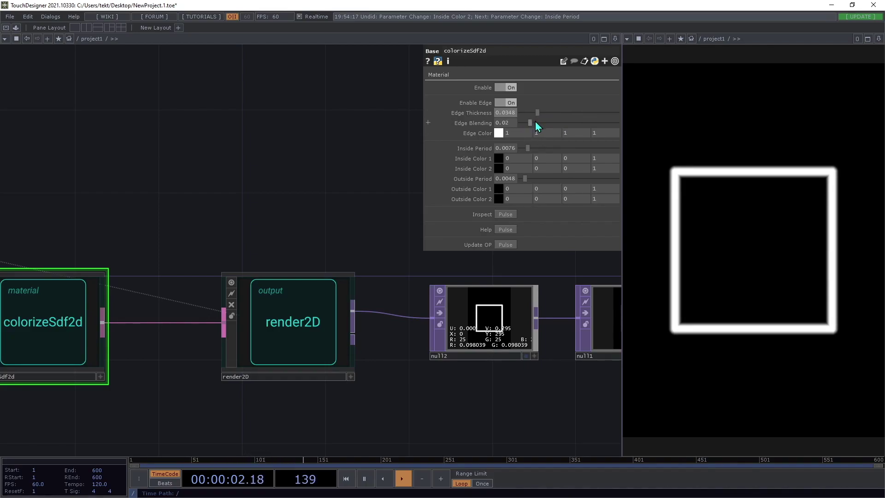
Step: Try edge blending values of 0 and 0.0467 on colorizeSdf2d, with the edge thickness raised to 0.0843
left_click(530, 123)
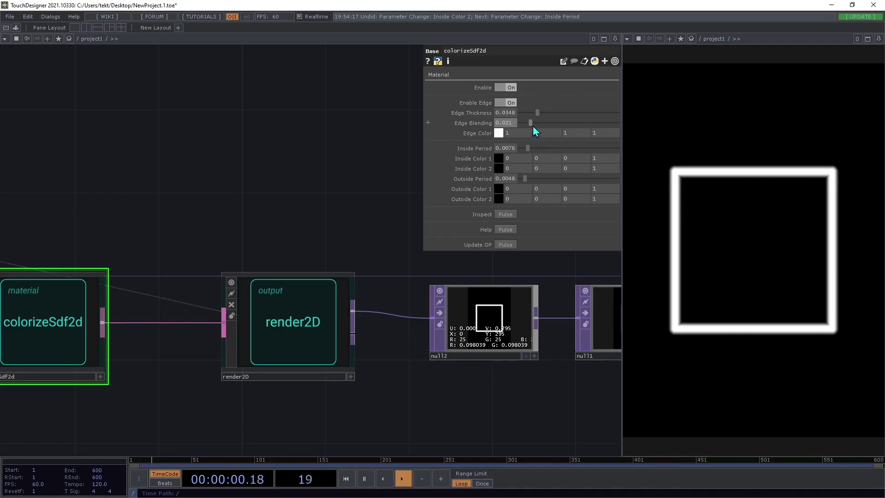
left_click_drag(531, 125, 519, 126)
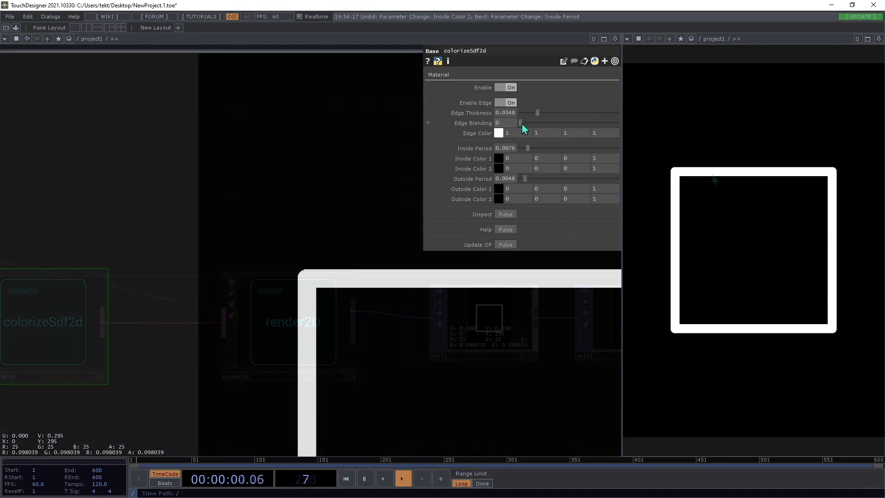
left_click_drag(521, 123, 543, 124)
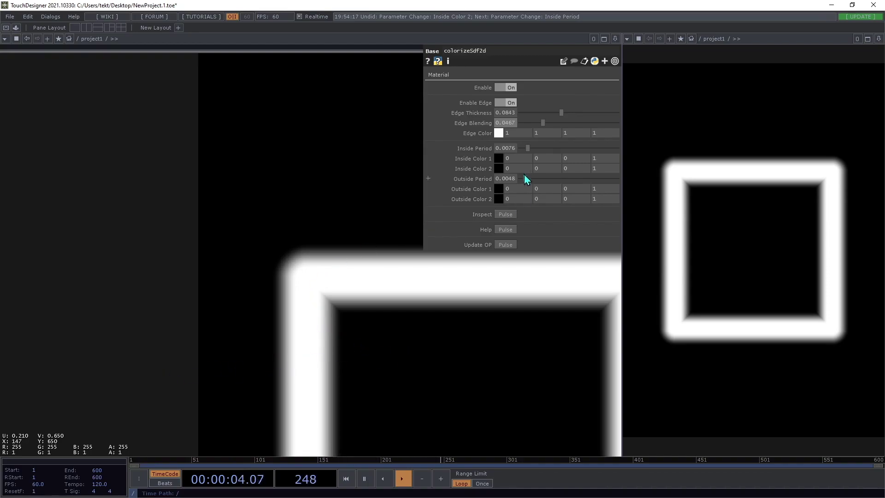
Step: Set colorizeSdf2d's edge thickness to 0.0158 and its edge blending to 0.0181
scroll(263, 273, "down", 8)
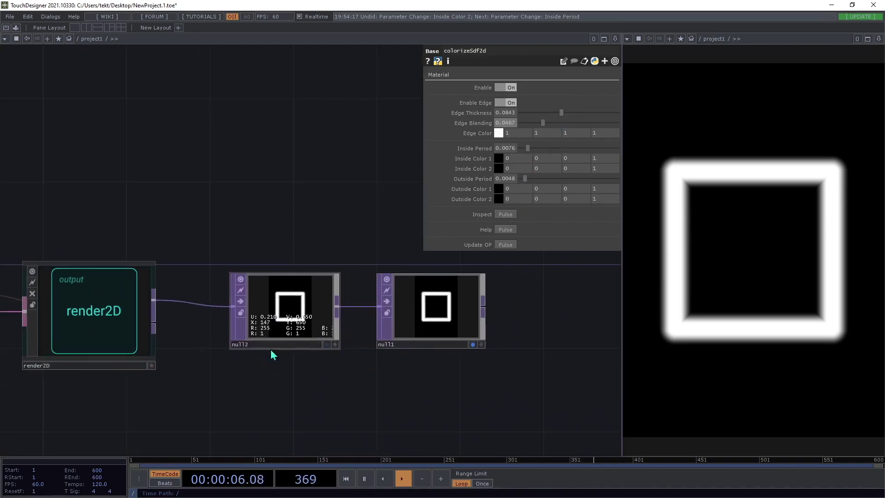
middle_click_drag(316, 397, 451, 359)
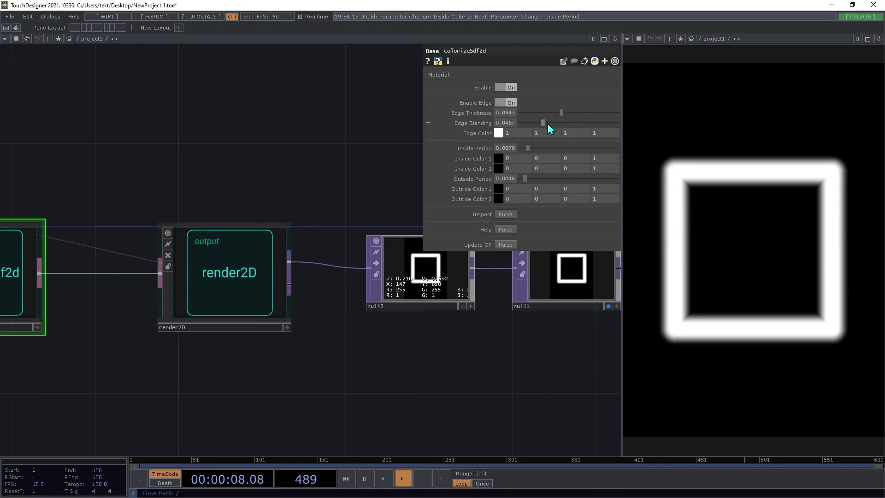
mouse_move(528, 124)
left_mouse_down()
mouse_move(552, 113)
mouse_move(529, 114)
left_mouse_up()
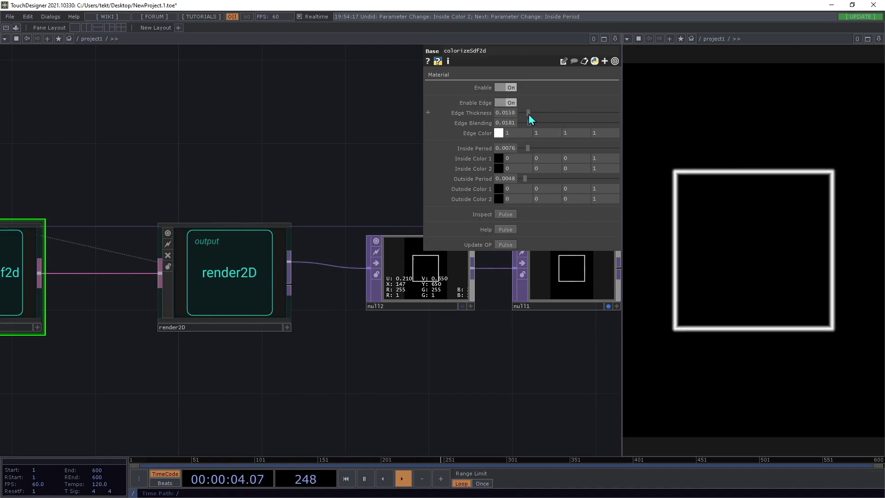
Step: Move colorizeSdf2d above the row of nodes, leaving free space between rectangleSdf1 and render2D
scroll(231, 394, "down", 1)
scroll(412, 348, "down", 3)
left_click_drag(411, 347, 517, 313)
left_click_drag(216, 208, 318, 255)
left_click_drag(171, 264, 171, 93)
left_click_drag(228, 306, 112, 259)
right_click_drag(98, 240, 281, 330)
left_click_drag(292, 286, 179, 230)
left_click(167, 234)
left_click(162, 302)
Step: Add a second colorizeSdf2d operator from the RayTK palette and wire it between rectangleSdf1 and render2D
key("alt+r")
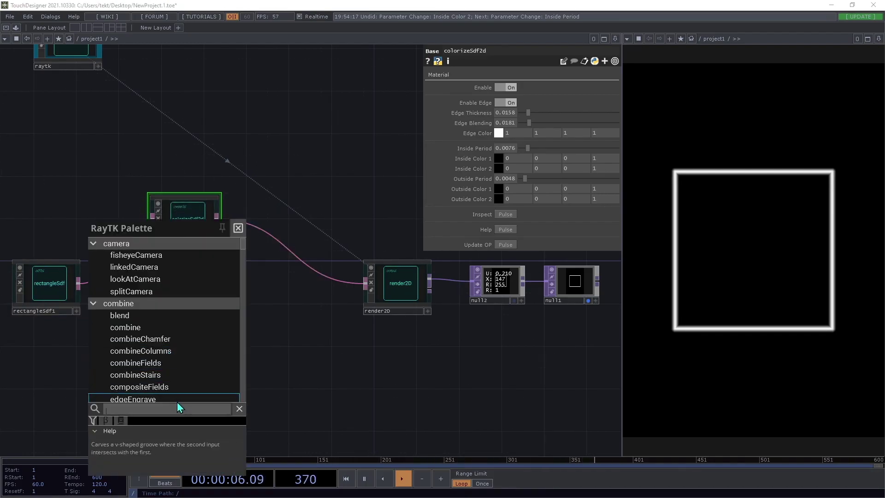
type("colo")
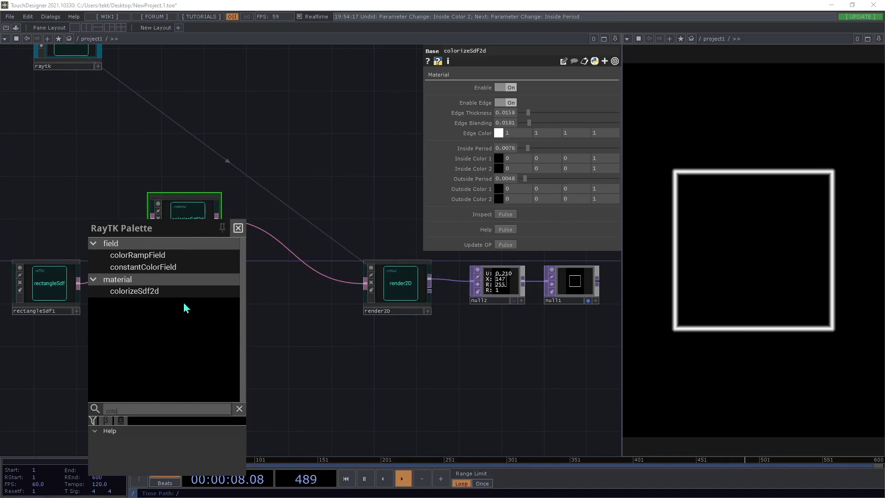
left_click(173, 290)
left_click_drag(297, 251, 78, 282)
left_click_drag(220, 299, 371, 295)
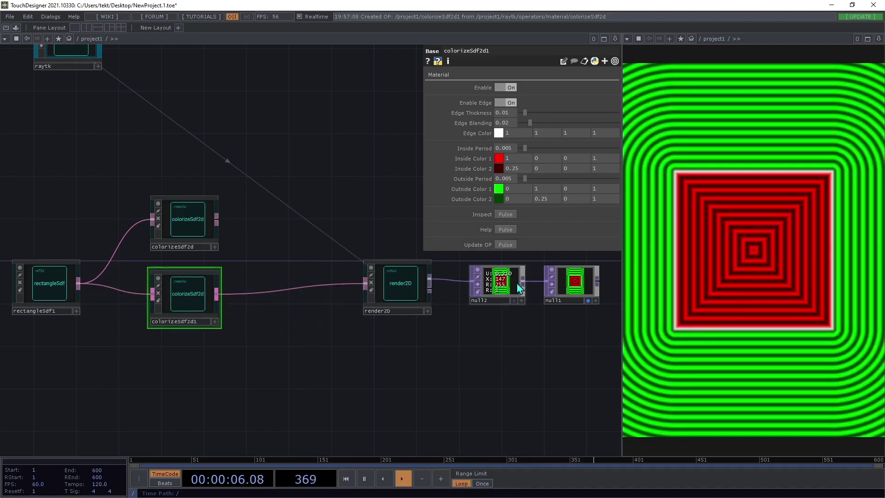
Step: Set rectangleSdf1's vertical scale to 0.5, and try a translation of 0.1, 0.1 before resetting it to default
left_click_drag(224, 342, 380, 353)
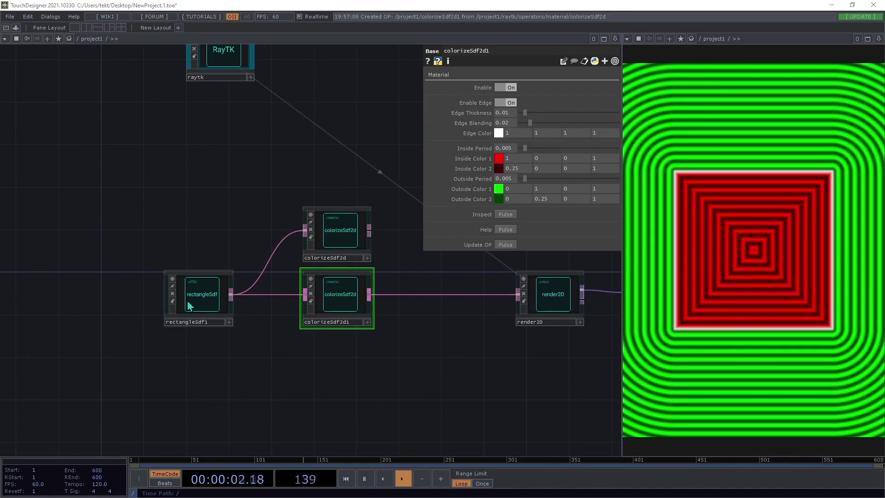
left_click(198, 300)
left_click_drag(199, 300, 150, 302)
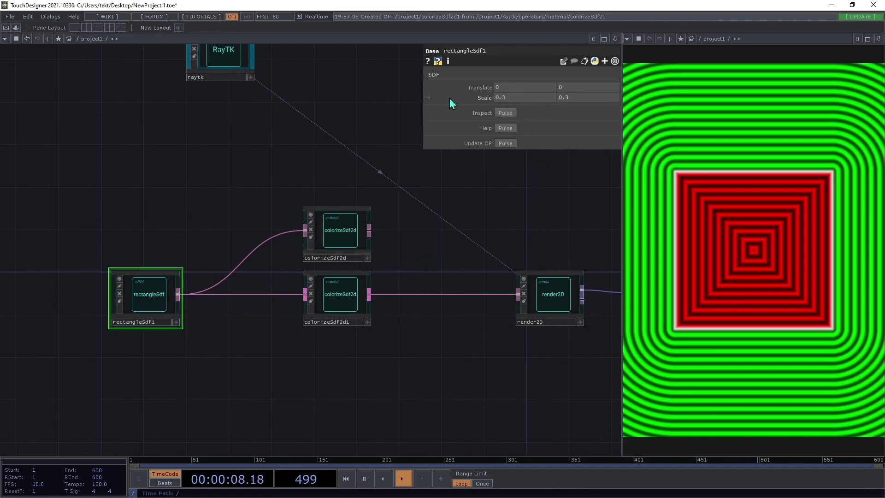
mouse_move(514, 97)
middle_mouse_down()
mouse_move(488, 101)
mouse_move(512, 97)
middle_mouse_up()
middle_click_drag(574, 97, 526, 92)
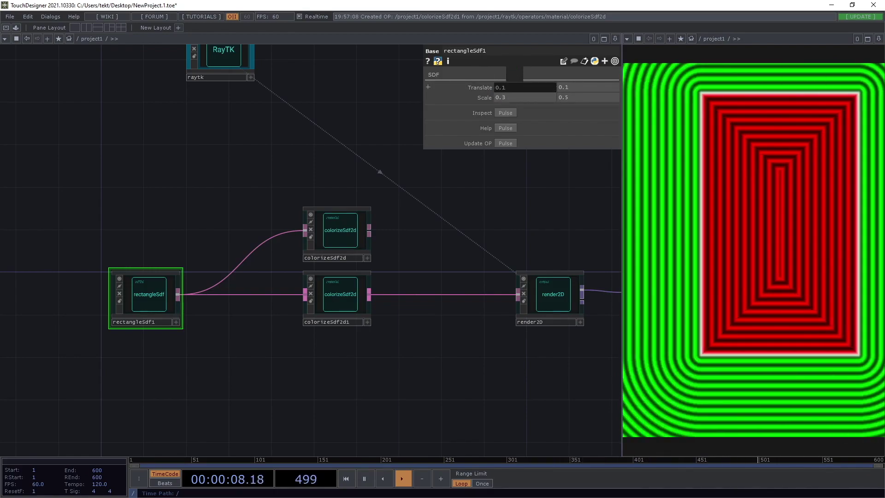
right_click(489, 88)
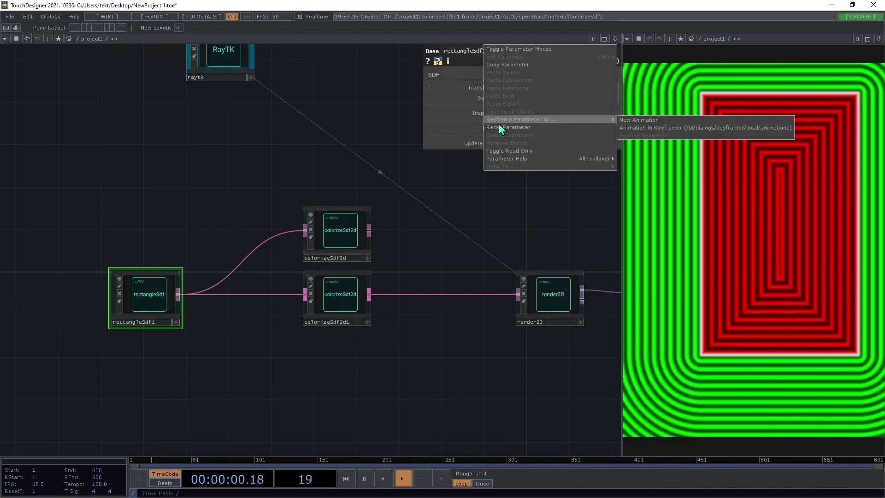
left_click(499, 123)
Step: Move rectangleSdf1 higher in the network, leaving room for another shape beneath it
left_click_drag(214, 375, 395, 349)
left_click_drag(325, 266, 262, 225)
left_click_drag(339, 342, 257, 339)
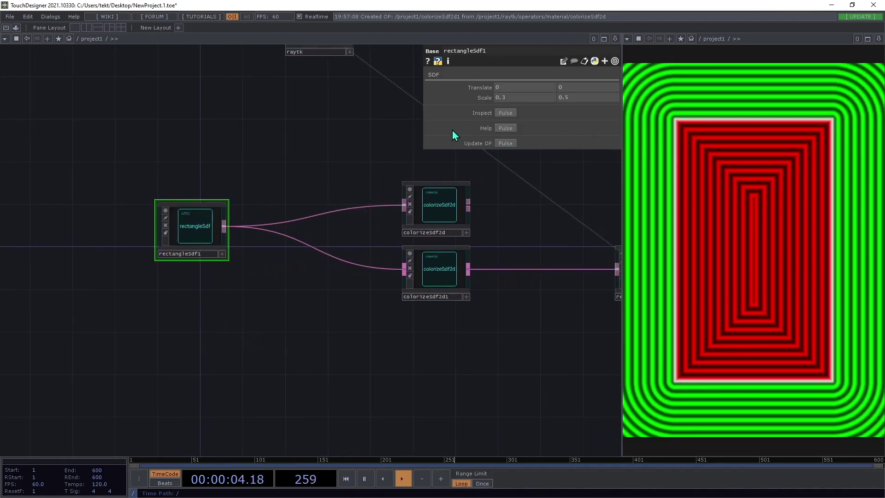
Step: Add a polygonSdf2d operator from the RayTK palette below rectangleSdf1 and connect it to colorizeSdf2d1
key("alt+r")
left_click(117, 403)
scroll(187, 332, "down", 3)
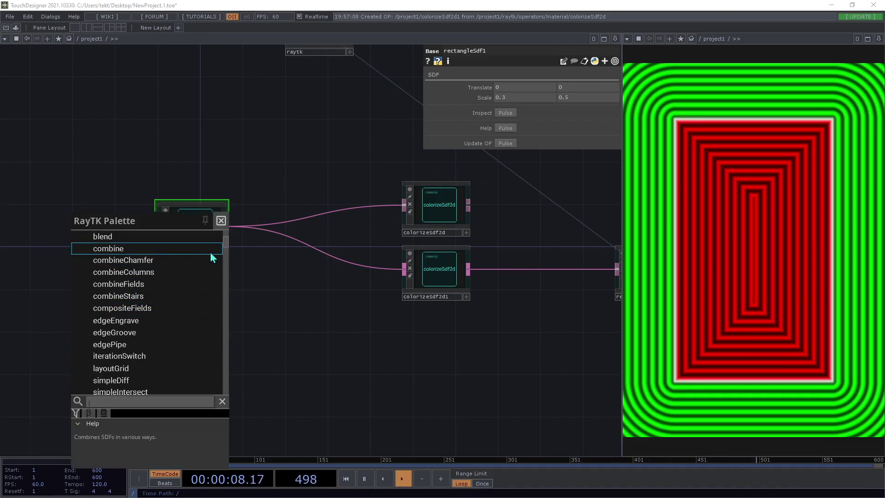
left_click_drag(230, 246, 225, 382)
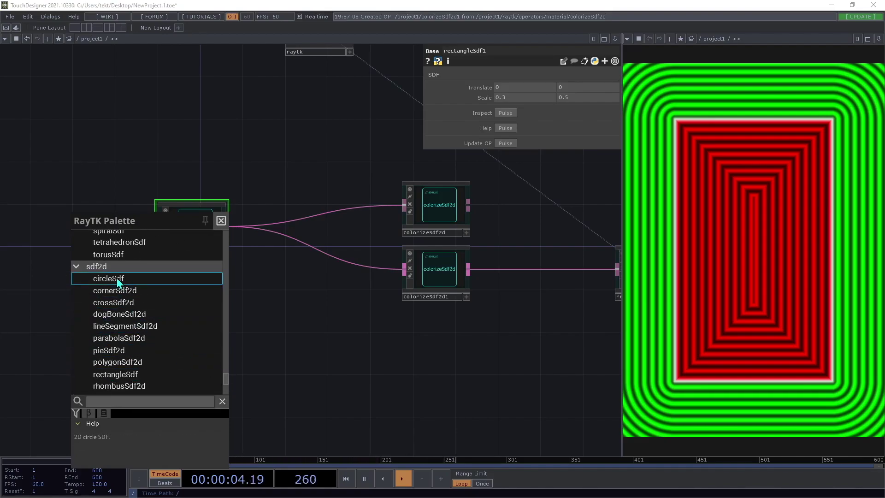
scroll(129, 322, "down", 3)
scroll(136, 368, "up", 2)
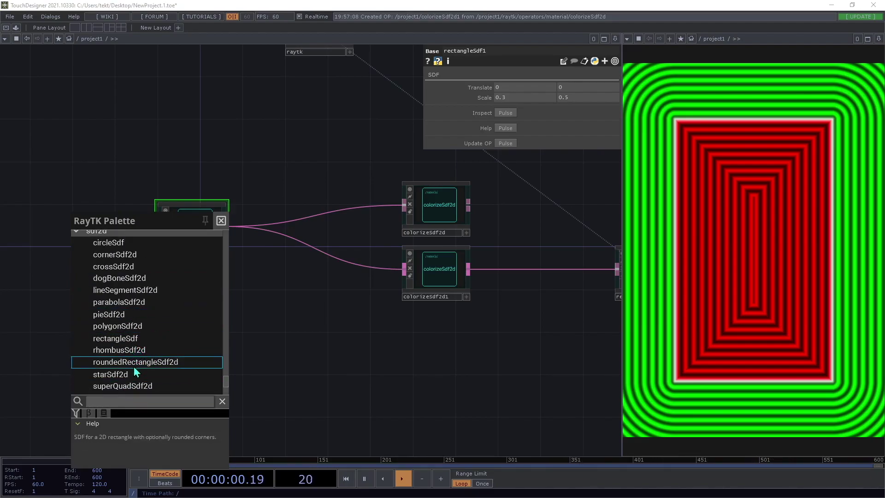
left_click(125, 331)
left_click_drag(297, 267, 325, 256)
left_click(168, 302)
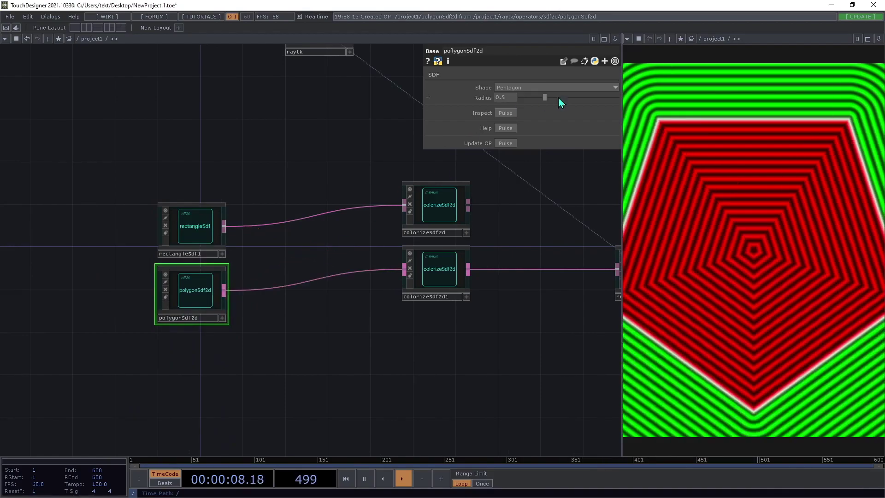
Step: Try the Hexagon shape with a radius of 0.471 on polygonSdf2d
left_click_drag(324, 354, 276, 353)
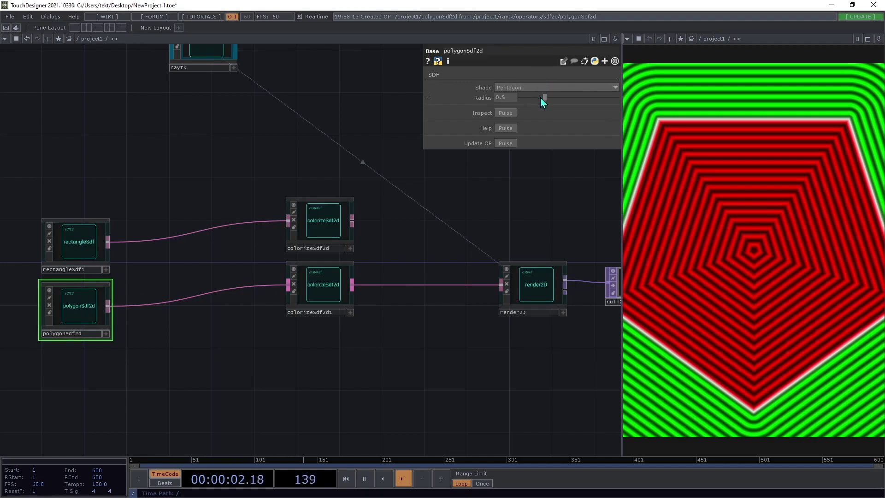
left_click_drag(546, 96, 540, 98)
left_click(520, 89)
left_click(519, 105)
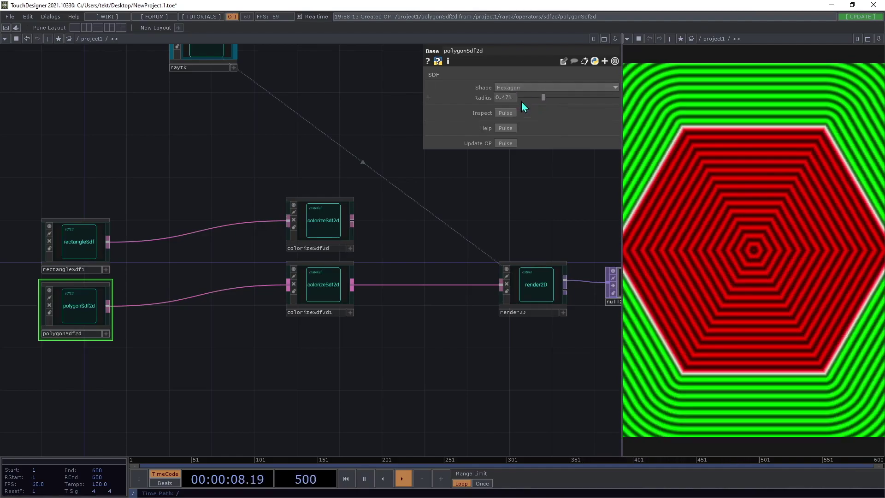
Step: Set polygonSdf2d's radius to 0.281 and its shape to Octogon
left_click_drag(542, 98, 535, 83)
left_click(535, 87)
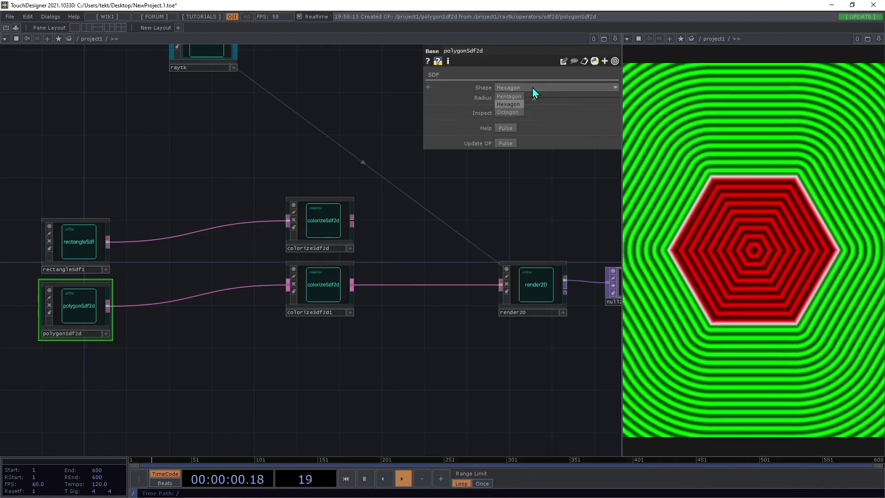
left_click(507, 113)
left_click(542, 85)
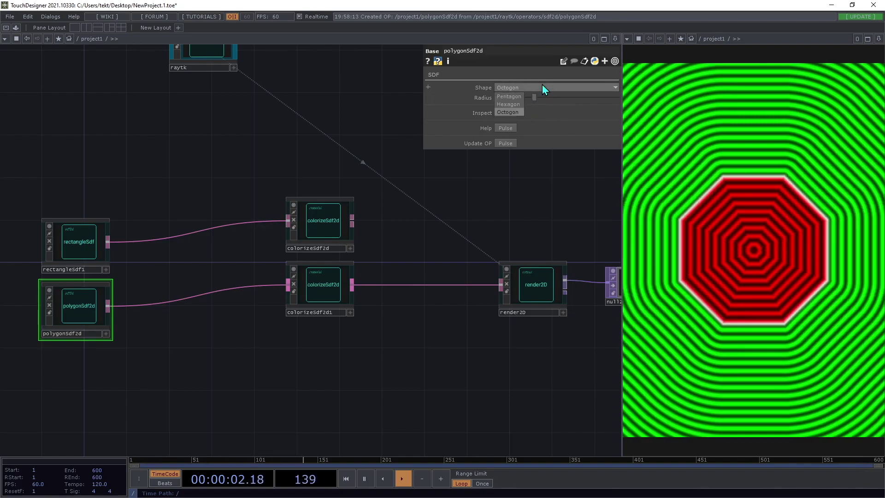
Step: Add a starSdf2d operator from the RayTK palette below polygonSdf2d and connect it to colorizeSdf2d1
left_click_drag(246, 337, 352, 293)
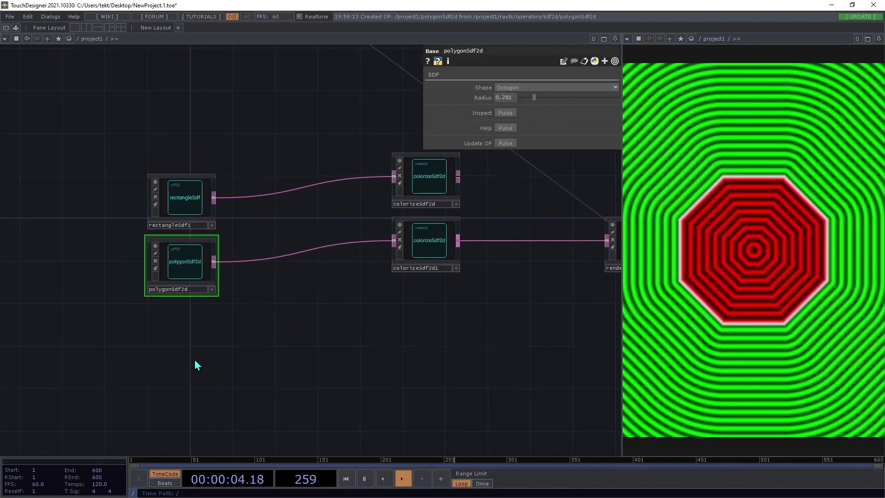
key("ctrl+b")
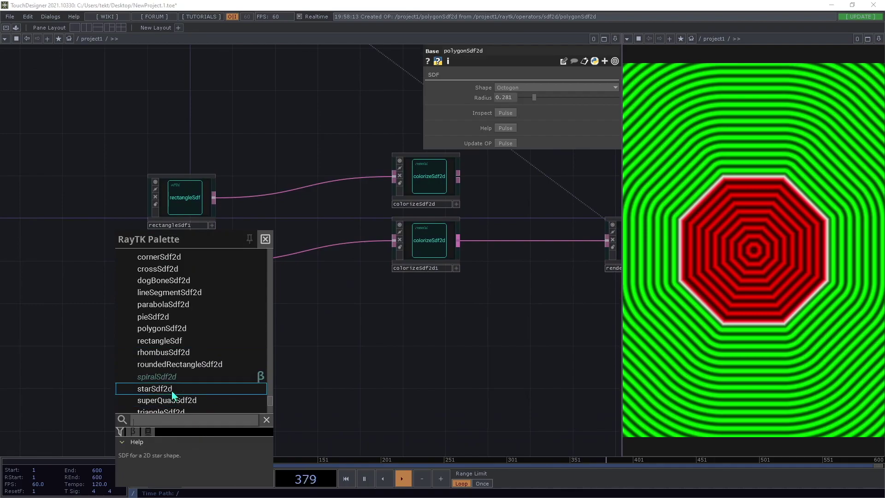
left_click(160, 390)
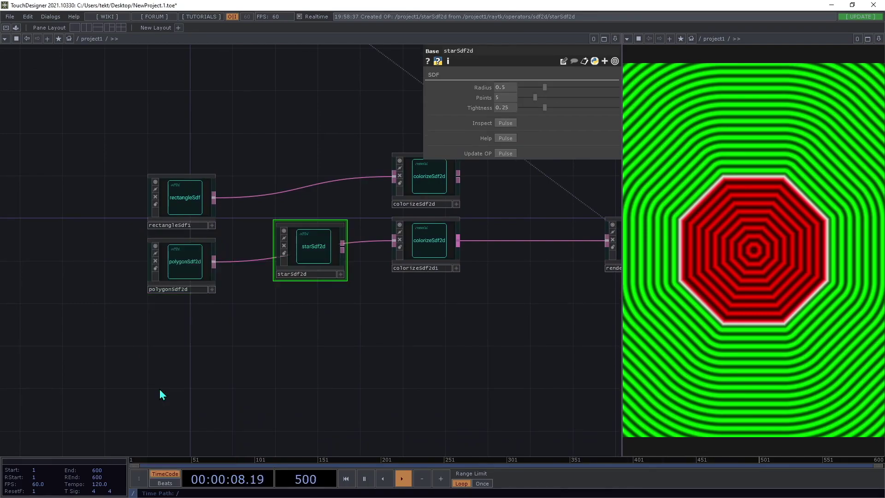
left_click(171, 348)
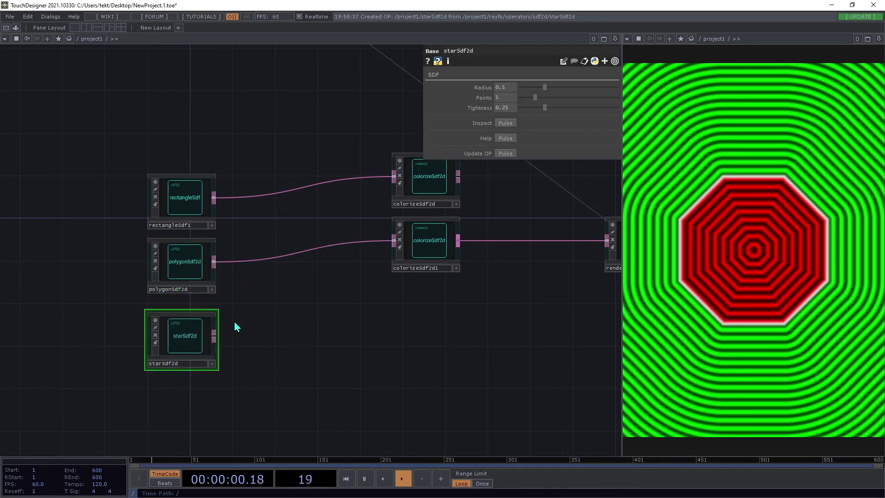
left_click(213, 336)
left_click(378, 258)
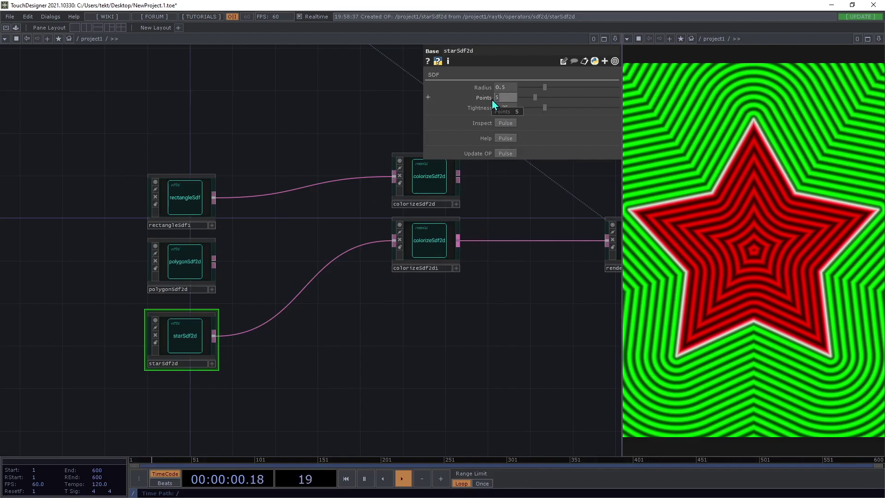
Step: Set starSdf2d's number of points to 9, trying the fractional value 8.32 in between
type("9")
key("Tab")
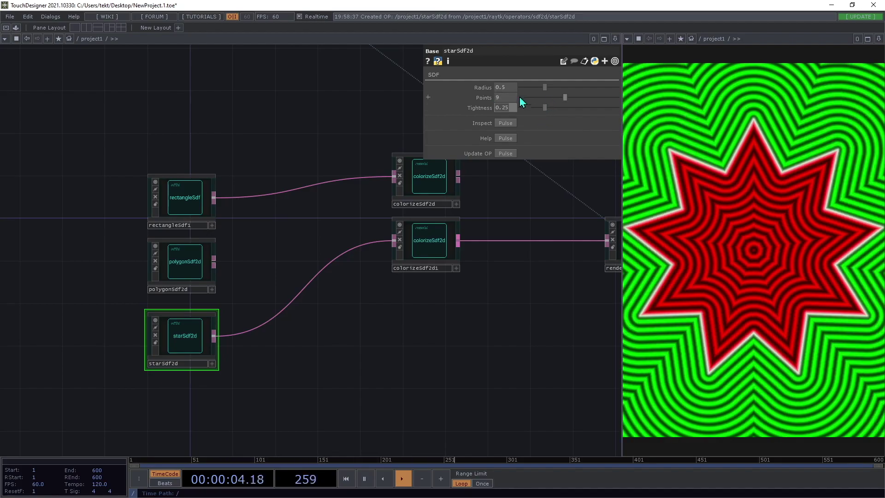
left_click(564, 98)
mouse_move(564, 98)
left_mouse_down()
mouse_move(552, 109)
mouse_move(562, 109)
mouse_move(560, 98)
left_mouse_up()
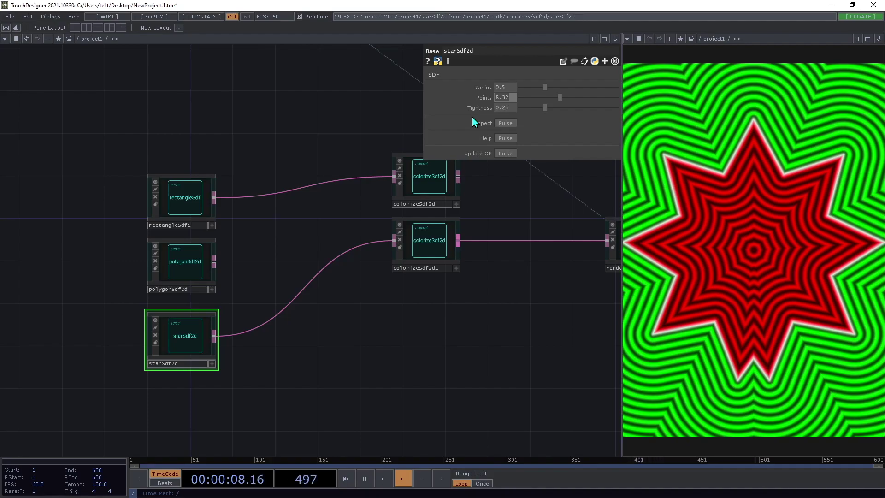
type("9")
key("Tab")
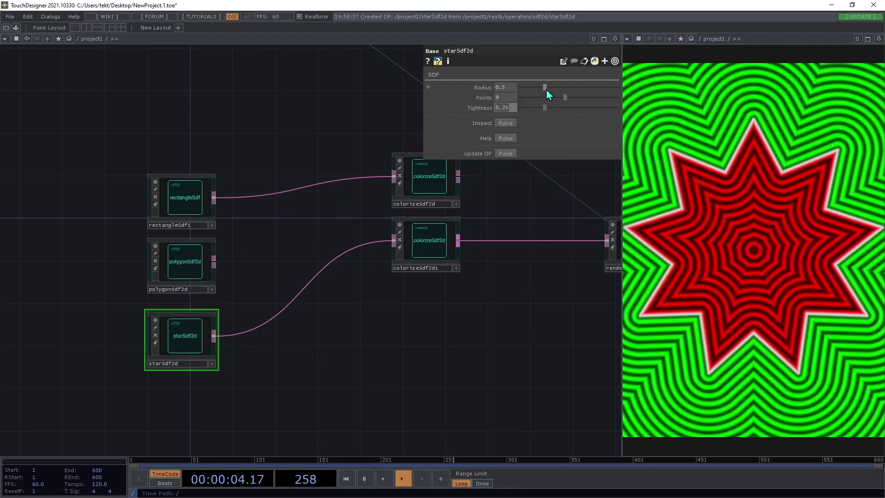
Step: Set starSdf2d's radius to 0.362 and its tightness to 1, trying a tightness of 0 in between
mouse_move(544, 88)
left_mouse_down()
mouse_move(536, 89)
mouse_move(555, 89)
mouse_move(537, 92)
left_mouse_up()
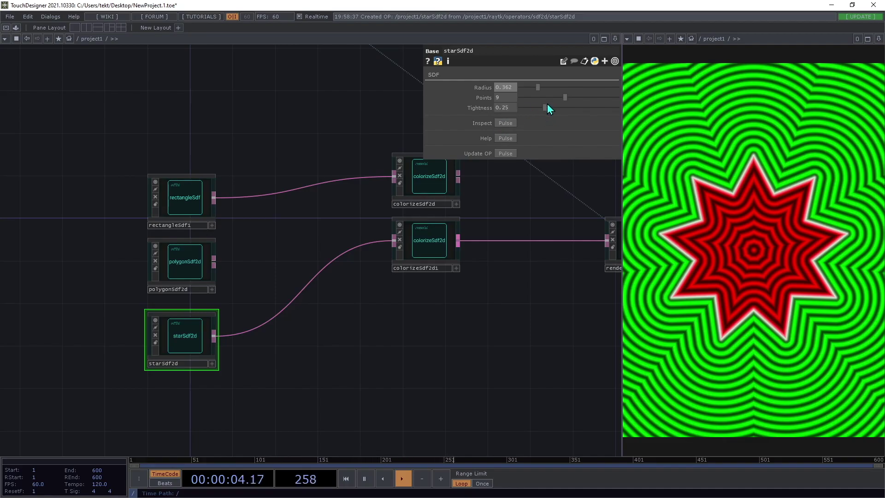
left_click_drag(546, 107, 508, 133)
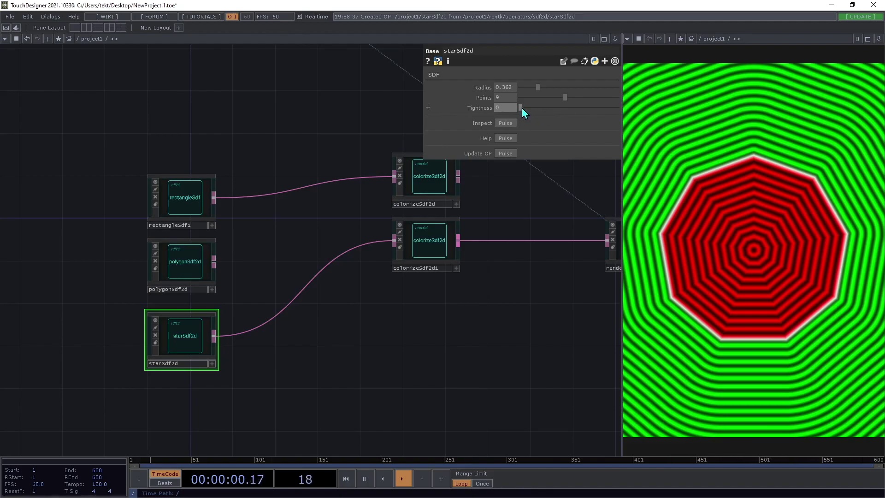
left_click_drag(521, 108, 626, 130)
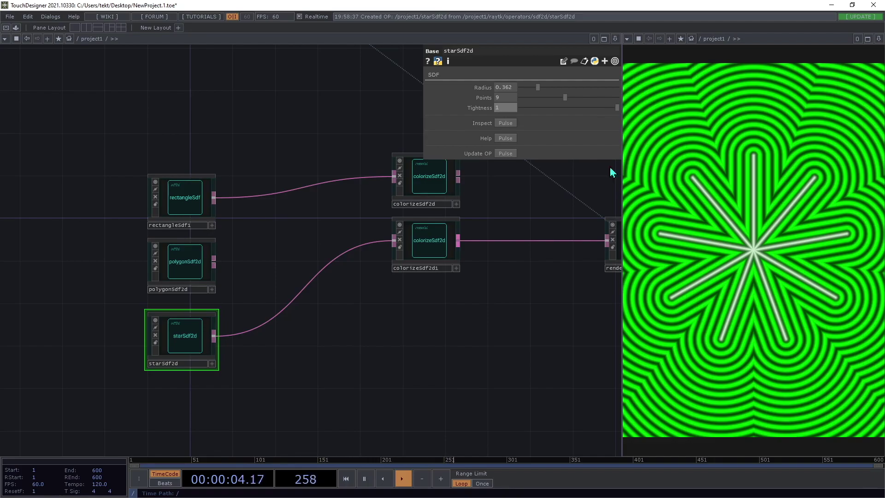
Step: Set colorizeSdf2d1's edge thickness to 0.0038 and its edge blending to 0.0124, trying an edge thickness of 0 in between
left_click_drag(501, 317, 404, 362)
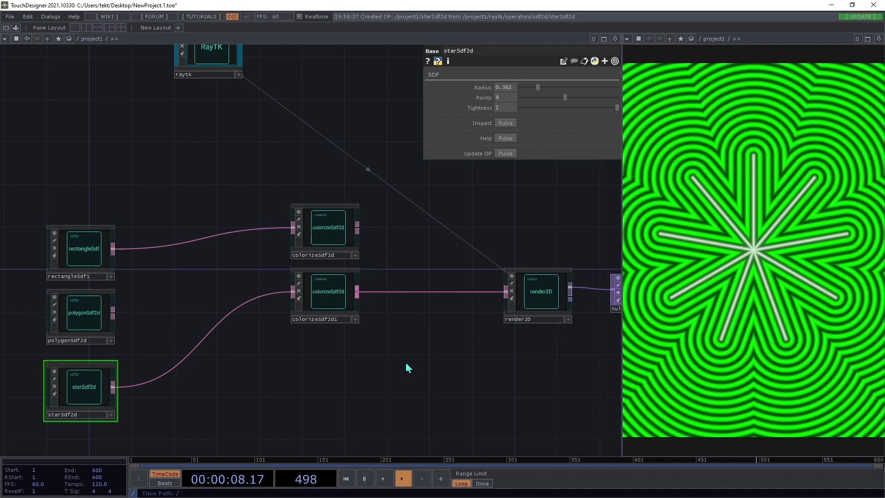
left_click_drag(515, 301, 455, 313)
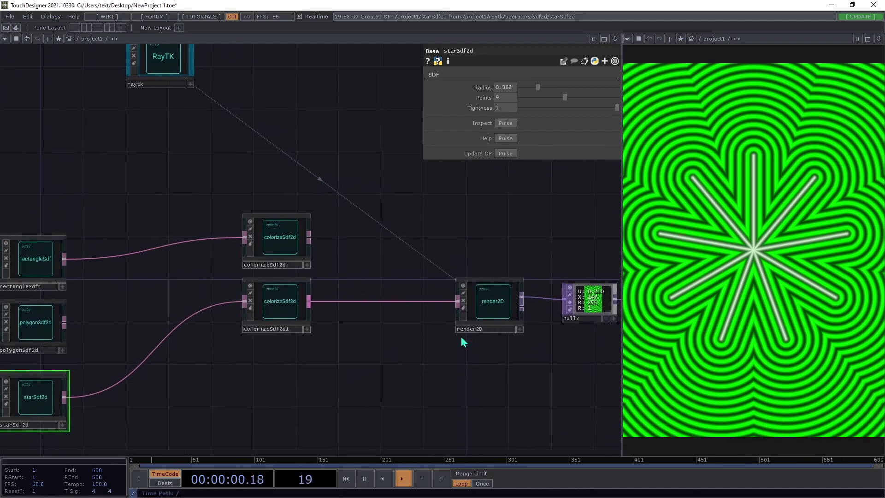
left_click(490, 302)
left_click(282, 310)
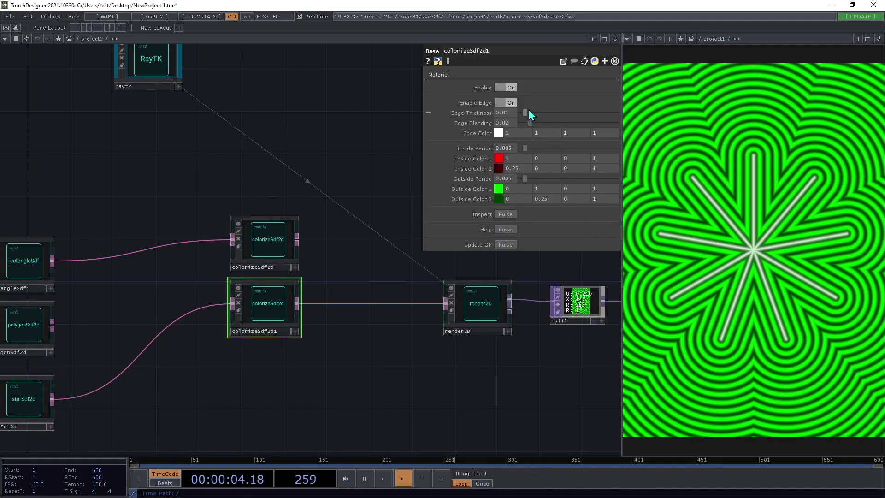
left_click_drag(524, 116, 521, 121)
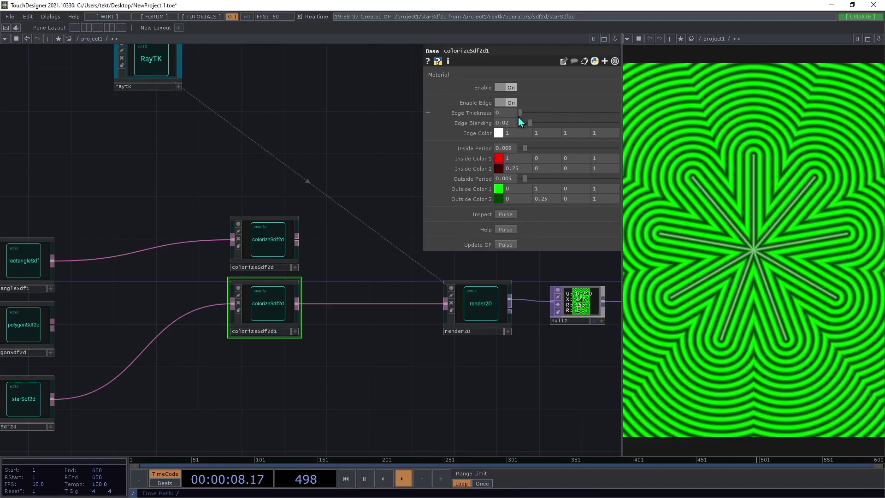
mouse_move(530, 124)
left_mouse_down()
mouse_move(520, 129)
mouse_move(529, 115)
mouse_move(518, 114)
left_mouse_up()
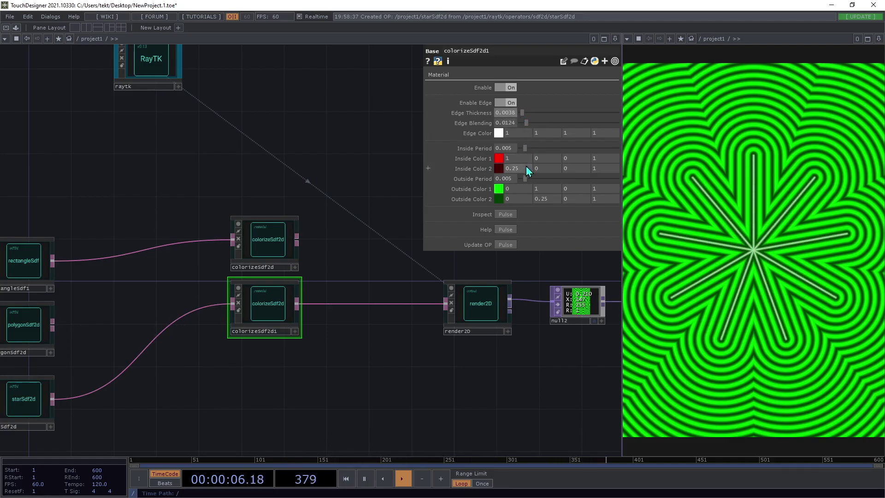
Step: Try black for both outside colors of colorizeSdf2d1 by setting their green values to 0
left_click(554, 189)
type("0")
key("Tab")
key("Tab")
key("Tab")
key("Tab")
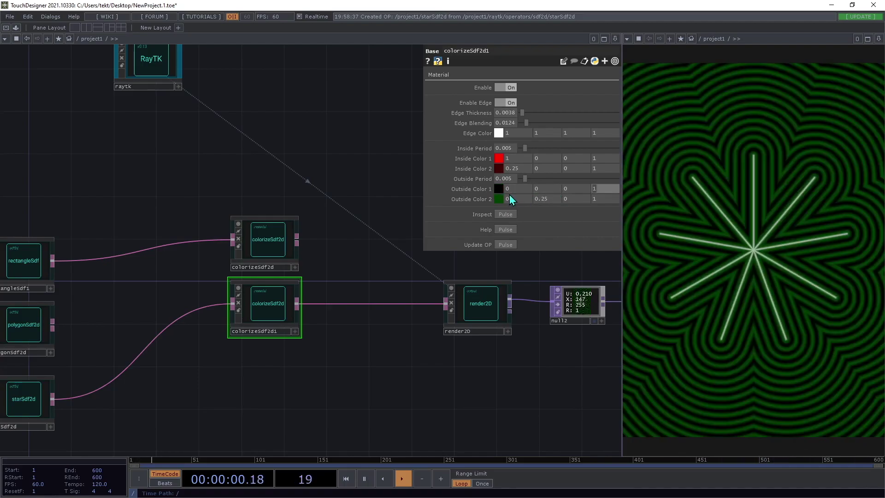
type("0")
key("Return")
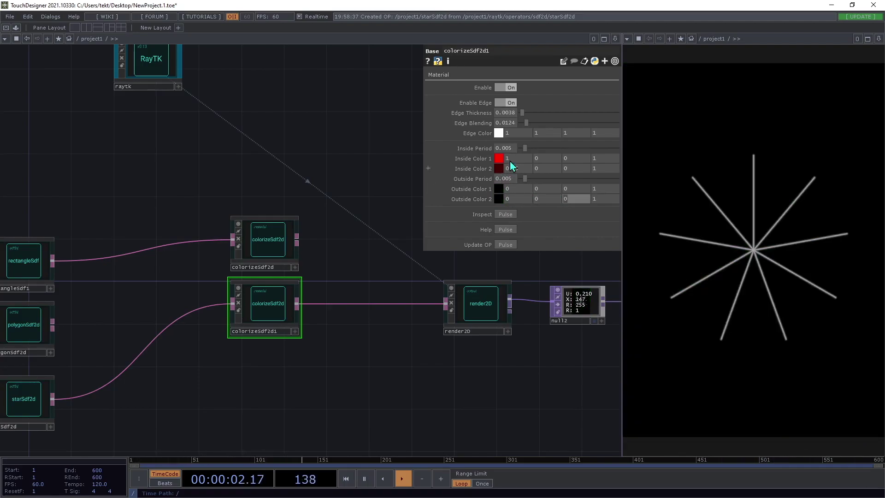
Step: Try an edge thickness of 0 on colorizeSdf2d1
left_click(506, 113)
type("0")
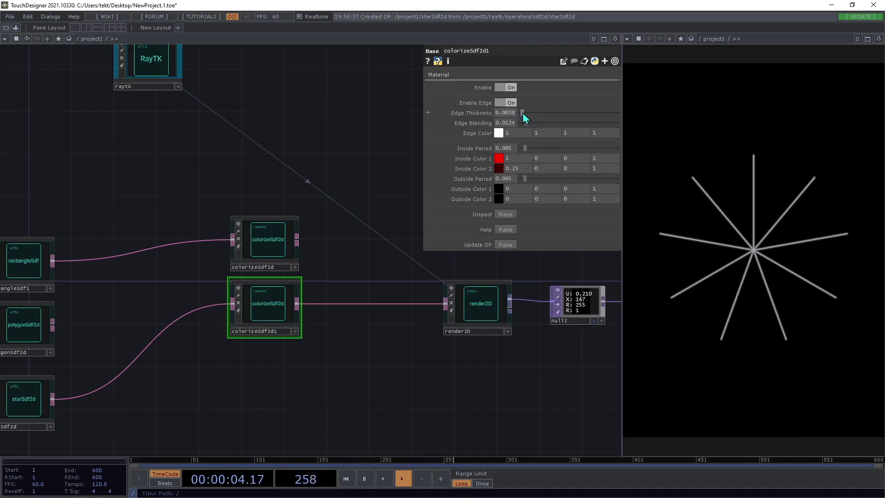
key("Return")
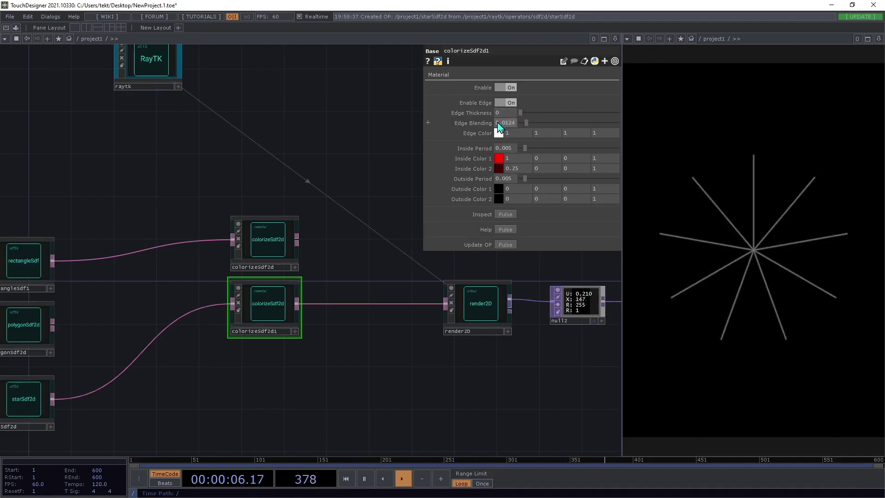
Step: Undo the recent outside color and edge thickness changes on colorizeSdf2d1
key("ctrl+z")
key("ctrl+z")
key("ctrl+z")
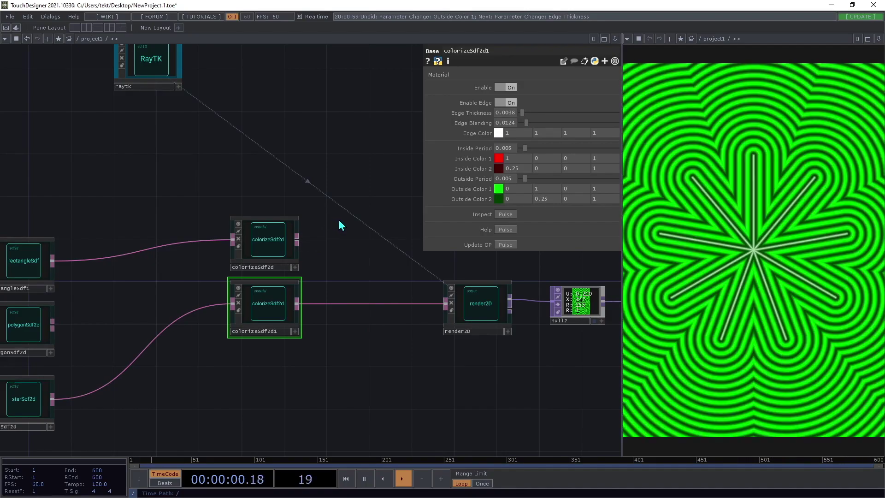
key("ctrl+z")
Step: Set starSdf2d's tightness to 0.314
left_click_drag(31, 416, 173, 365)
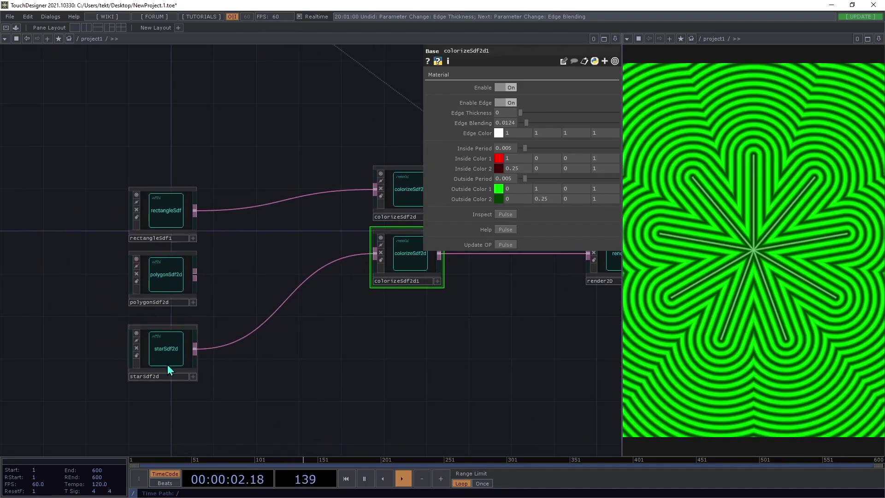
left_click(174, 364)
left_click_drag(619, 107, 552, 121)
Step: Move the rectangle, polygon and star operators upward in the network to free space below them
left_click_drag(445, 368, 379, 328)
right_click_drag(53, 152, 182, 371)
left_click_drag(168, 325, 179, 241)
left_click(201, 305)
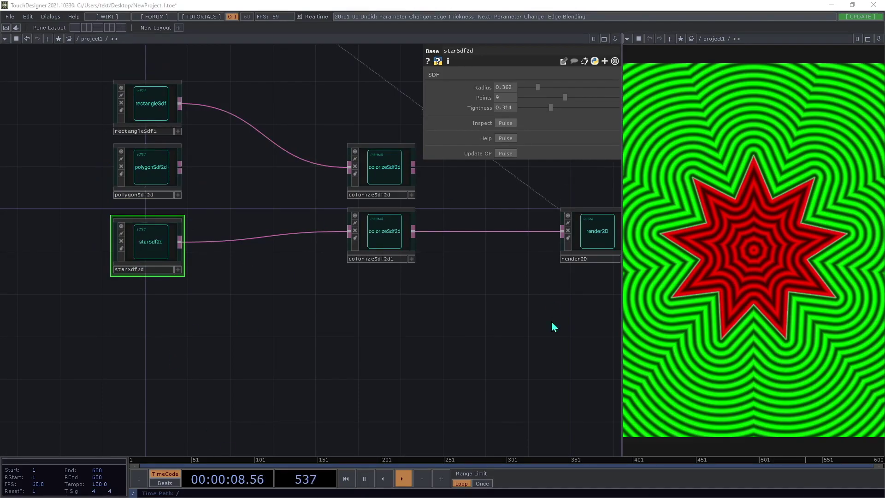
Step: Add a superQuadSdf2d operator from the RayTK palette below starSdf2d and connect it to colorizeSdf2d1
key("alt+r")
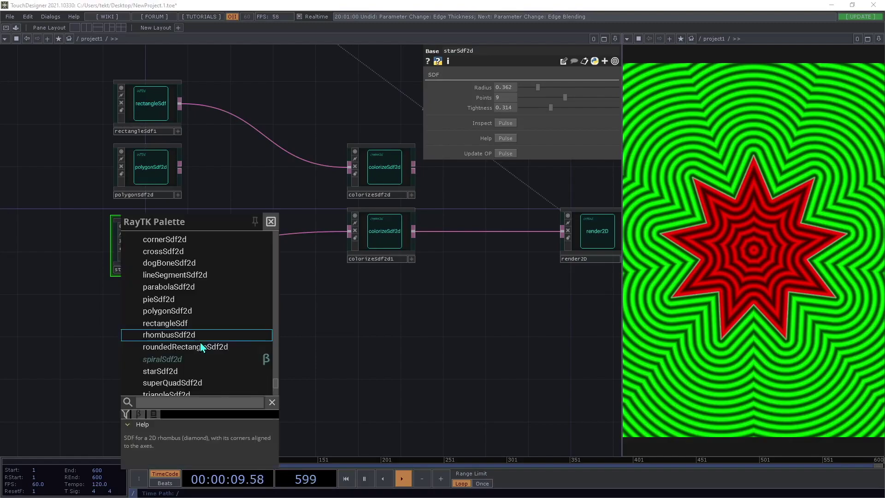
scroll(206, 358, "down", 3)
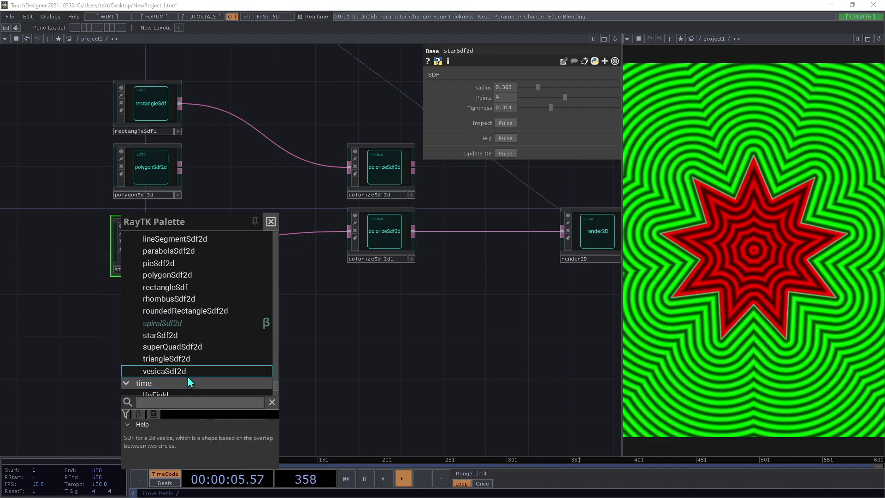
scroll(187, 377, "up", 3)
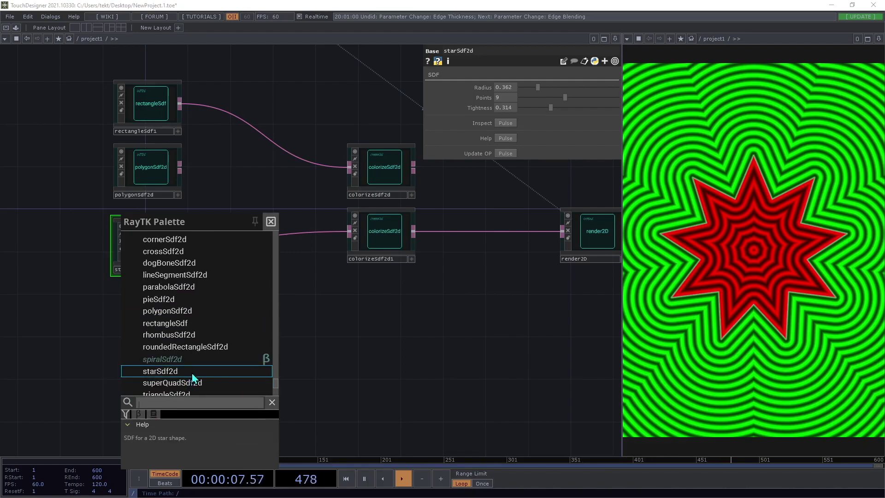
scroll(191, 372, "down", 3)
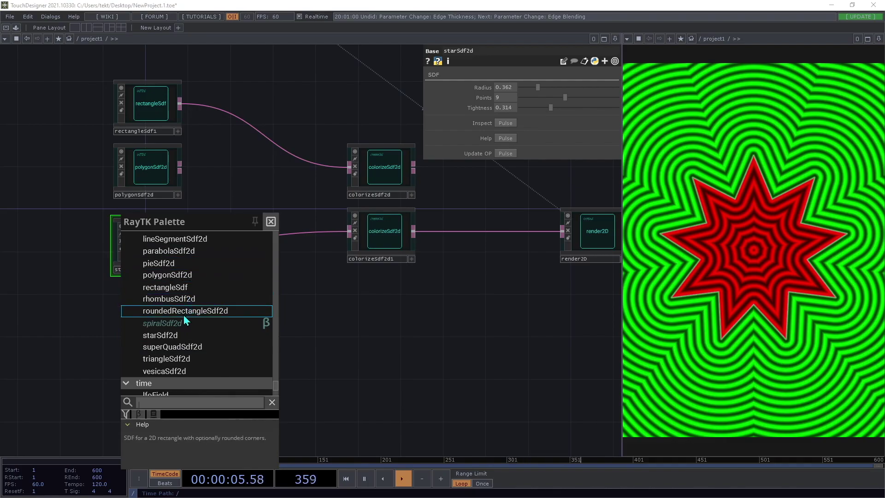
left_click(194, 350)
left_click_drag(343, 251, 346, 233)
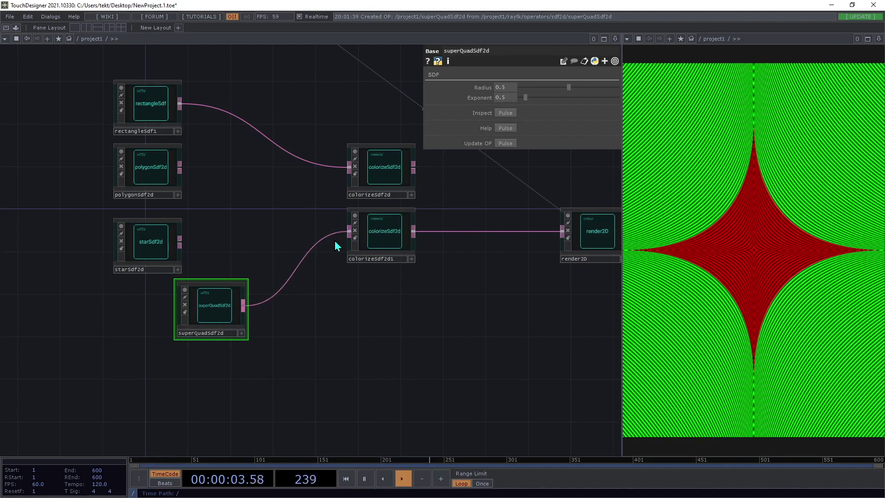
left_click_drag(245, 312, 193, 312)
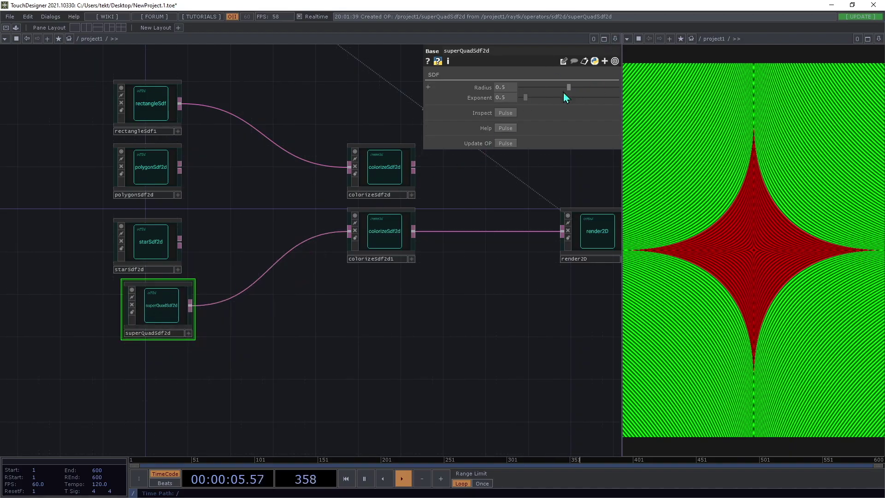
Step: Set superQuadSdf2d's radius to 0.348 and its exponent to 1.14, trying an exponent of 10 in between, and shift the operator slightly down
left_click_drag(527, 98, 625, 104)
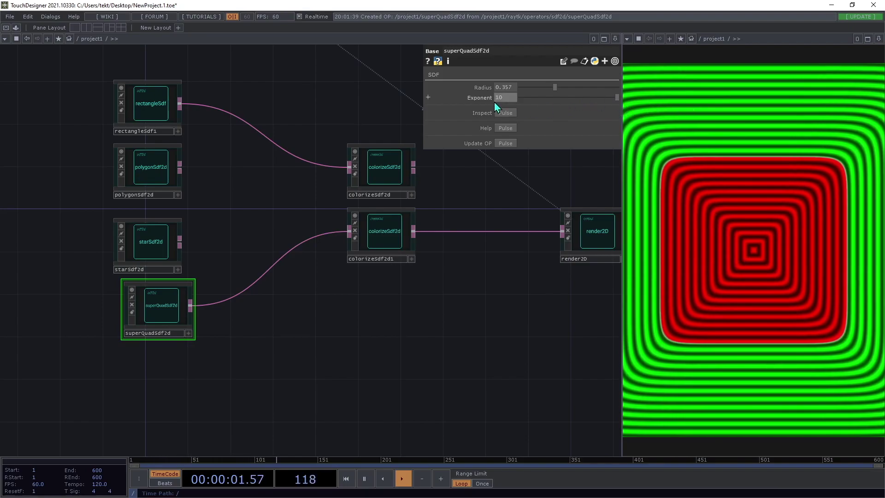
mouse_move(560, 85)
left_mouse_down()
mouse_move(547, 88)
mouse_move(564, 90)
mouse_move(553, 89)
left_mouse_up()
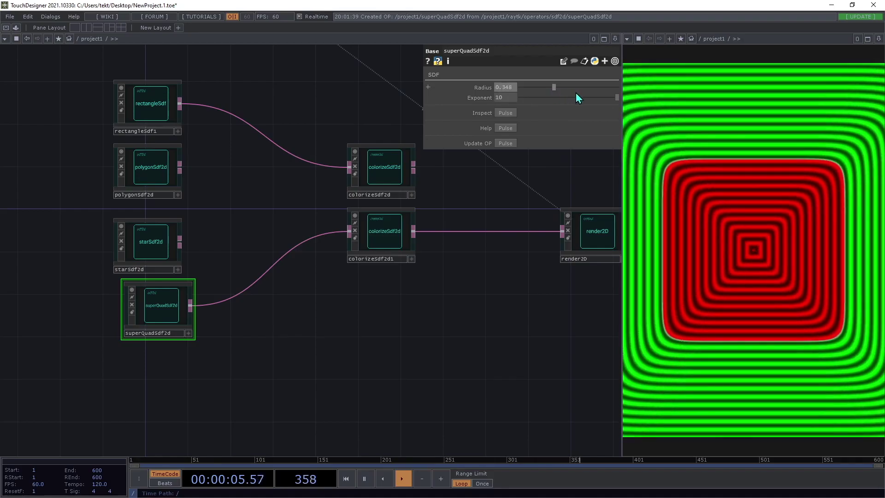
left_click_drag(614, 98, 530, 111)
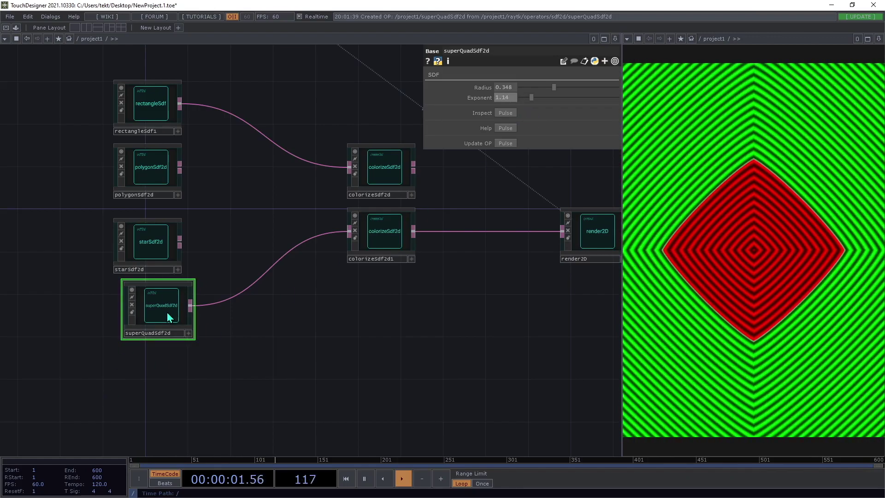
mouse_move(154, 318)
left_mouse_down()
mouse_move(139, 318)
mouse_move(149, 329)
left_mouse_up()
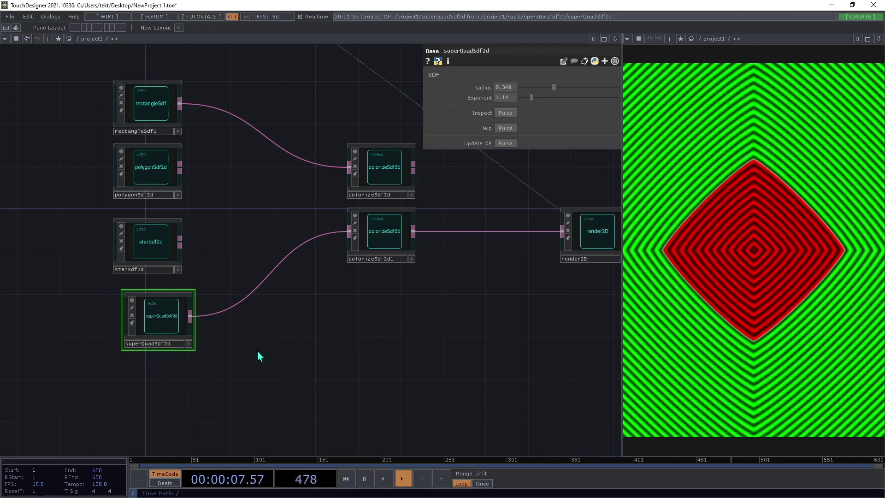
Step: Connect a new pieSdf2d operator, placed beside superQuadSdf2d, to colorizeSdf2d1 and set its angle to 360
key("alt+r")
scroll(255, 318, "up", 1)
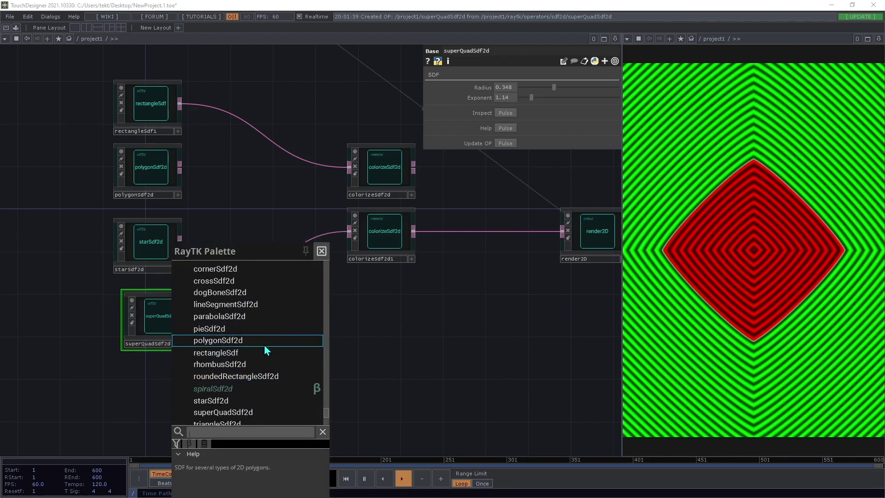
left_click(212, 328)
left_click_drag(316, 263, 334, 253)
left_click(254, 320)
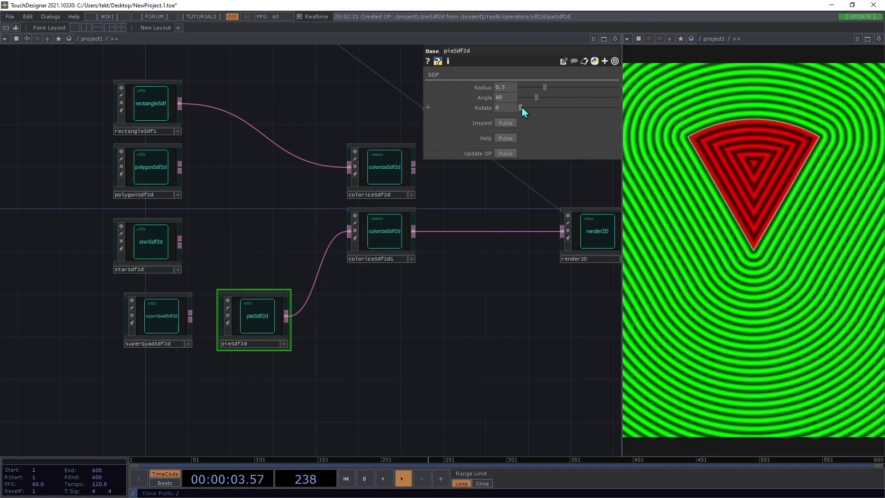
left_click_drag(535, 98, 636, 94)
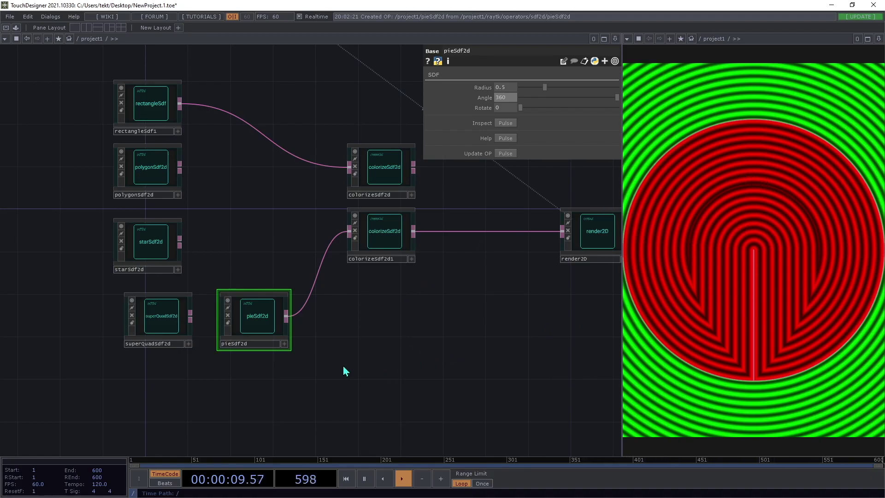
Step: Add a circleSdf operator from the RayTK palette beside starSdf2d and connect it to colorizeSdf2d1
key("alt+r")
scroll(325, 300, "up", 1)
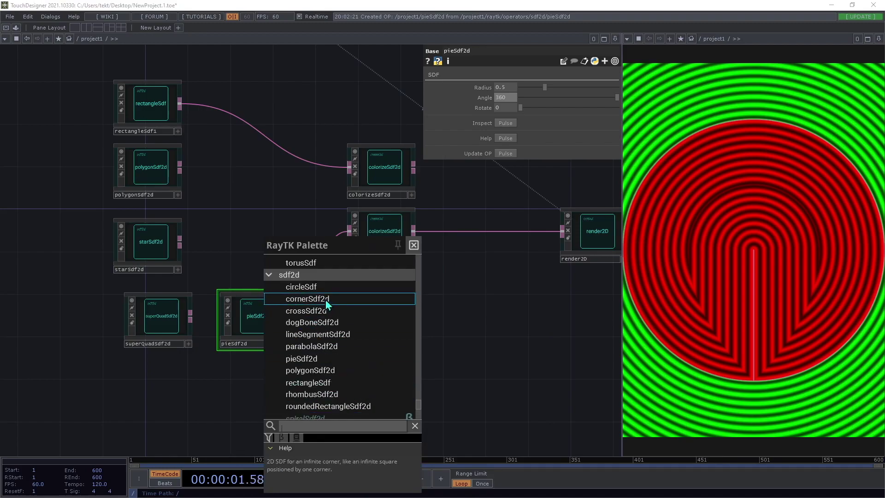
left_click(314, 286)
mouse_move(338, 246)
left_mouse_down()
mouse_move(262, 248)
mouse_move(344, 233)
mouse_move(340, 243)
left_mouse_up()
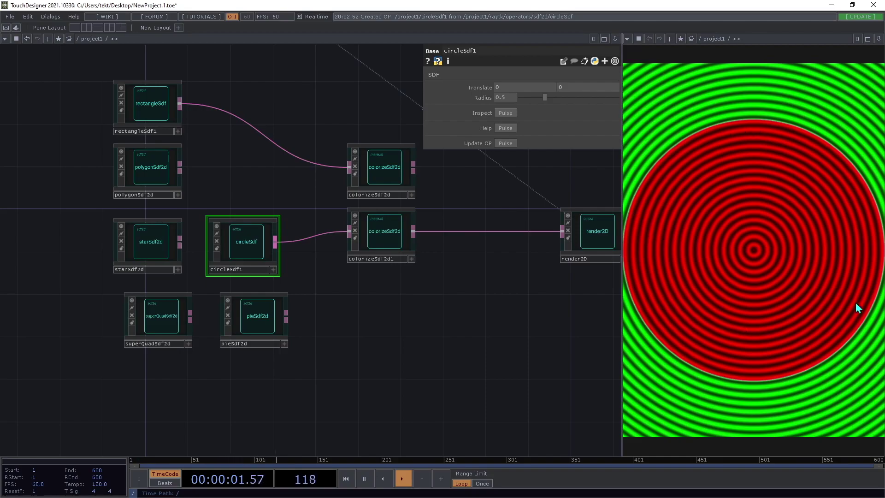
Step: Reconnect pieSdf2d to colorizeSdf2d1 and set its angle to 67 and its radius to 0.548
left_click(286, 316)
left_click(348, 231)
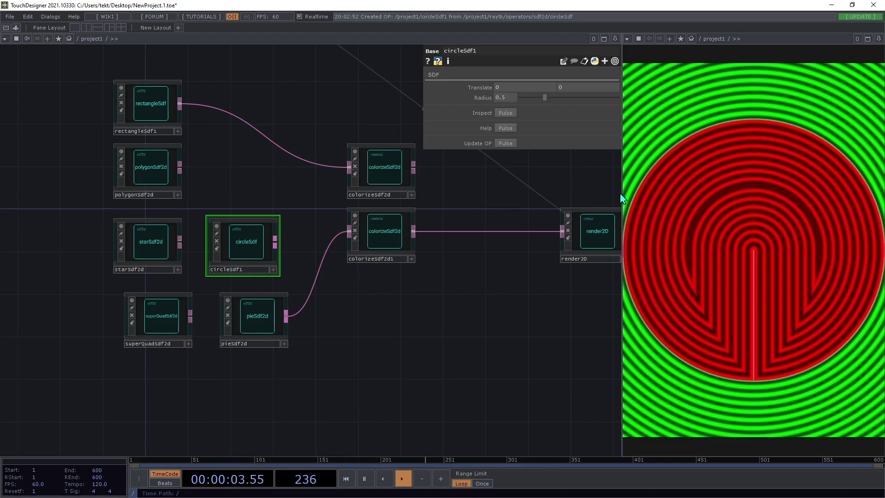
left_click(263, 327)
left_click_drag(618, 97, 538, 122)
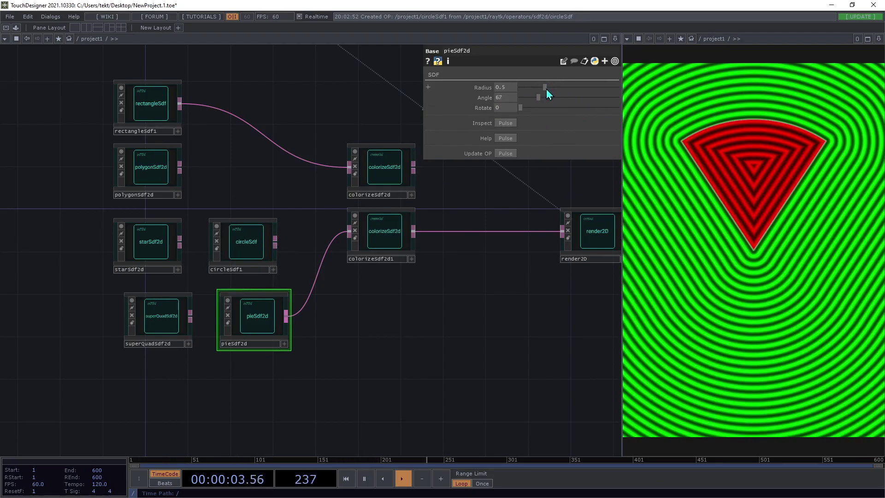
left_click_drag(545, 89, 522, 123)
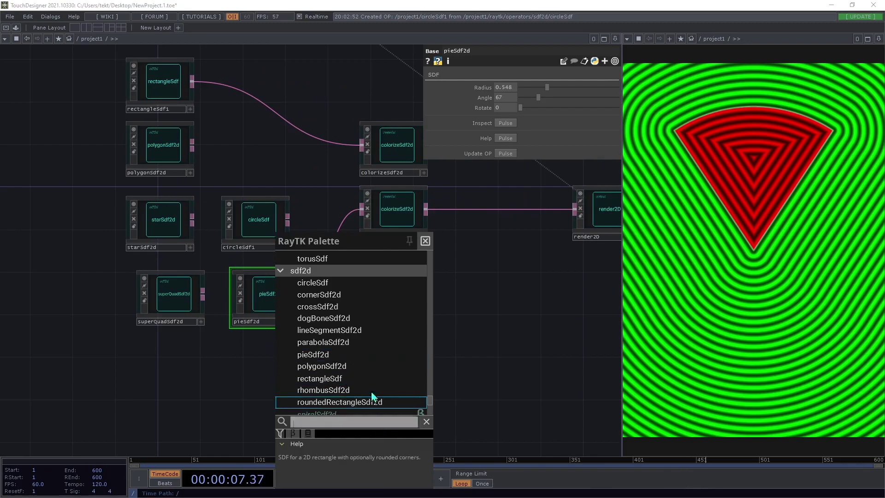
Step: Add a cornerSdf2d operator from the RayTK palette below pieSdf2d and connect it to colorizeSdf2d1
left_click(325, 294)
left_click(259, 356)
left_click_drag(259, 356, 302, 370)
left_click(298, 368)
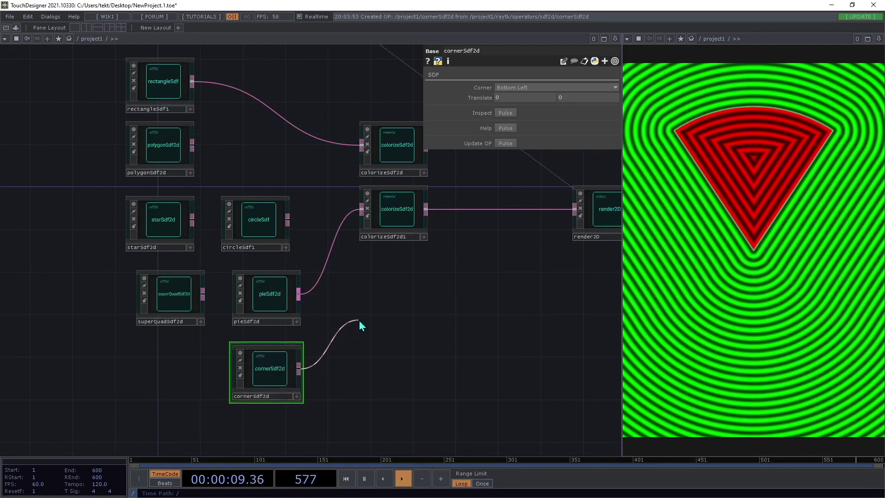
left_click(360, 237)
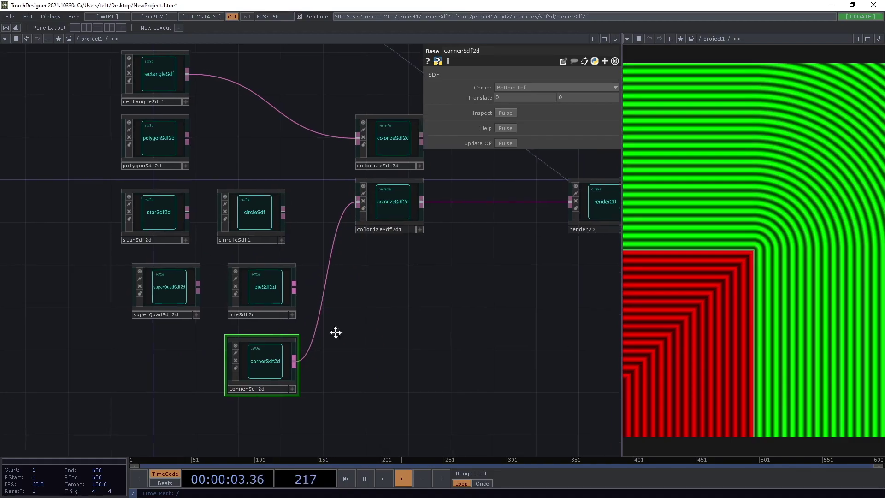
Step: Try offsetting cornerSdf2d horizontally by raising its first Translate value to 9.9, and return the value to 0
left_click_drag(357, 326, 228, 335)
left_click_drag(226, 378, 314, 352)
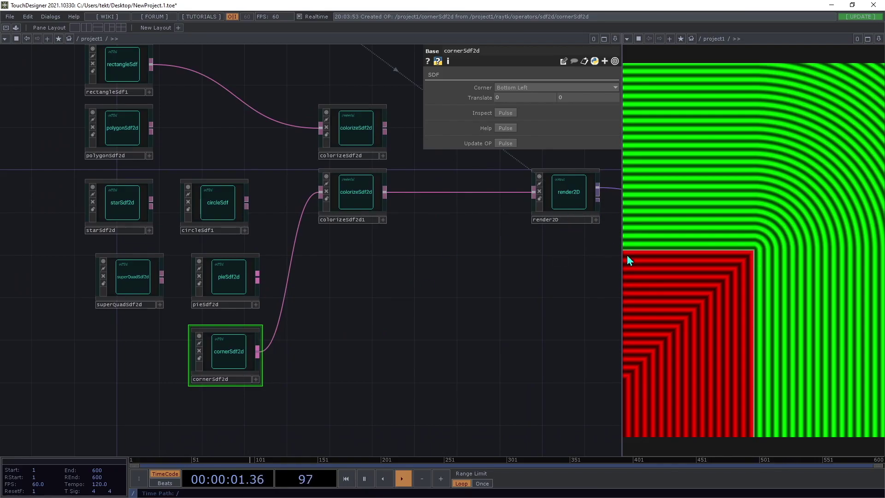
left_click(515, 97)
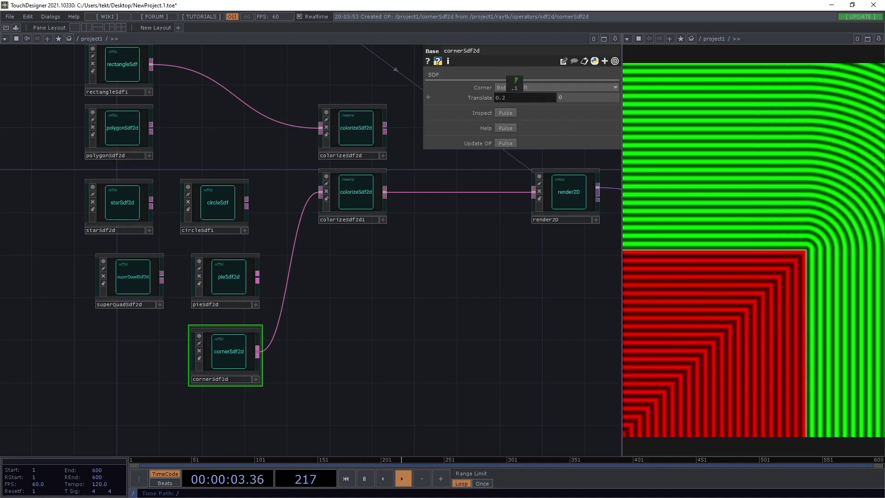
left_click_drag(520, 98, 519, 84)
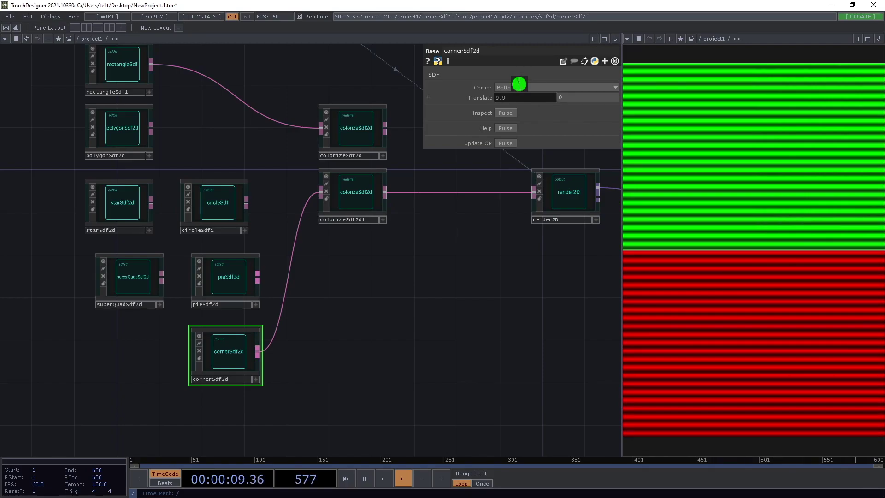
mouse_move(519, 84)
left_mouse_down()
mouse_move(480, 92)
mouse_move(529, 99)
mouse_move(523, 85)
left_mouse_up()
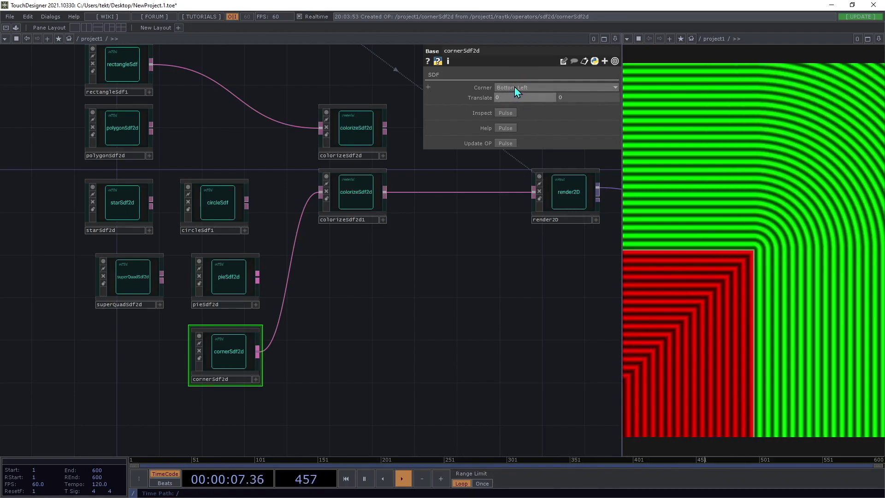
Step: Try cornerSdf2d's different Corner orientations, starting with Top Left and continuing through the remaining options
left_click(515, 86)
left_click(516, 104)
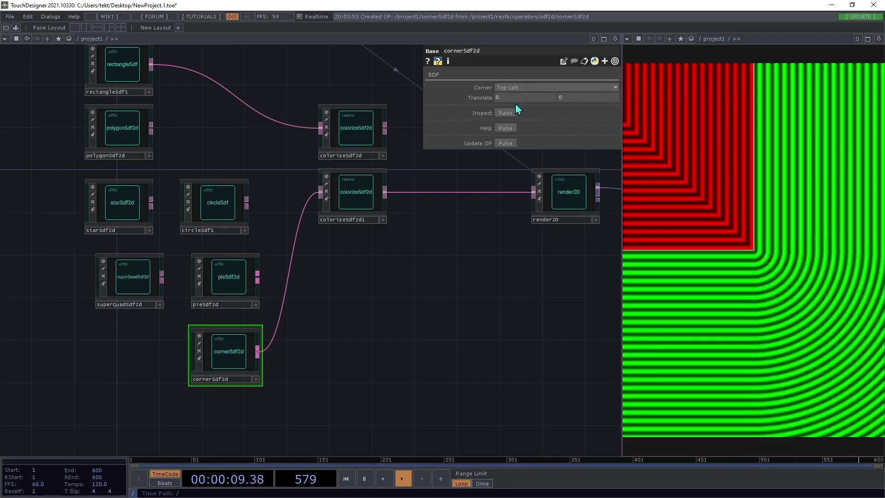
left_click(524, 87)
left_click(520, 113)
left_click(535, 86)
left_click(515, 124)
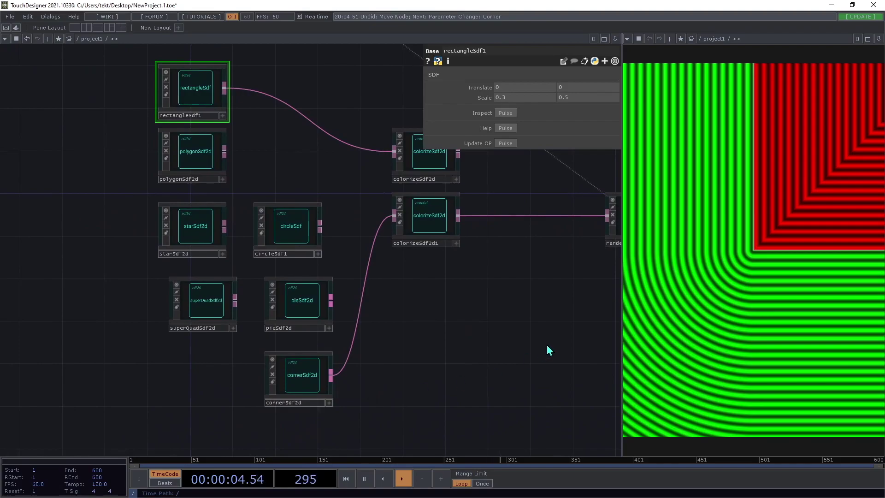
Step: Connect starSdf2d to the input of colorizeSdf2d1 in place of cornerSdf2d
left_click_drag(548, 350, 391, 379)
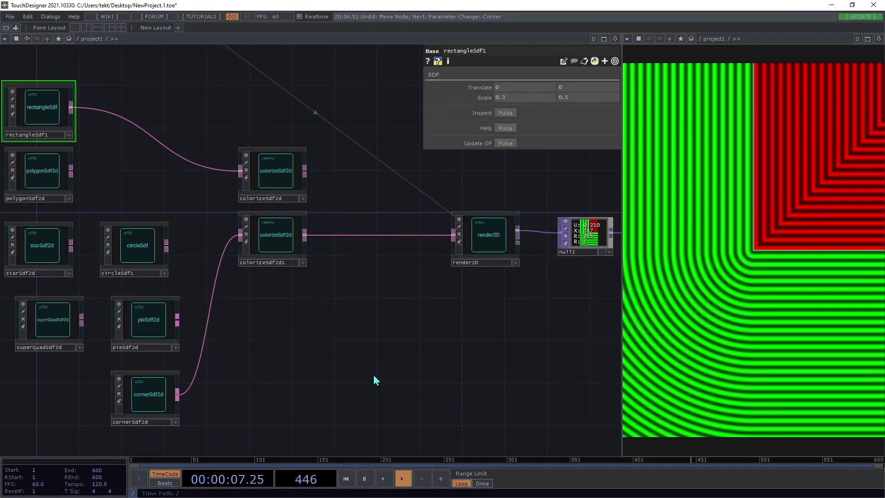
left_click_drag(352, 361, 531, 349)
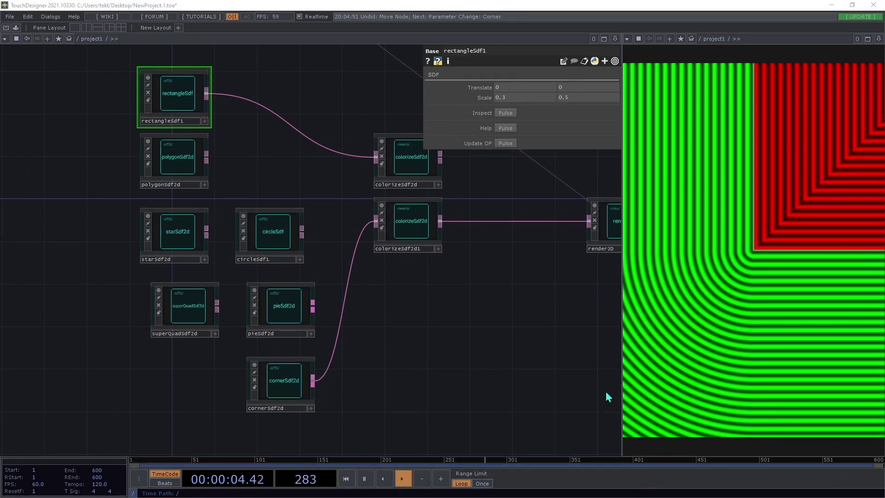
left_click(206, 232)
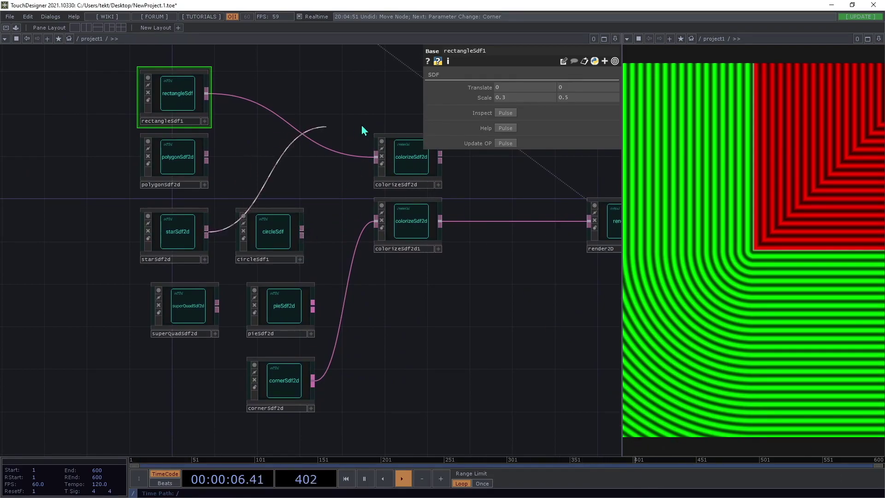
left_click(383, 236)
Step: Delete the unused polygonSdf2d, circleSdf1, superQuadSdf2d, pieSdf2d and cornerSdf2d operators
left_click_drag(323, 179, 244, 427)
left_click(201, 294, "ctrl")
left_click(187, 173, "ctrl")
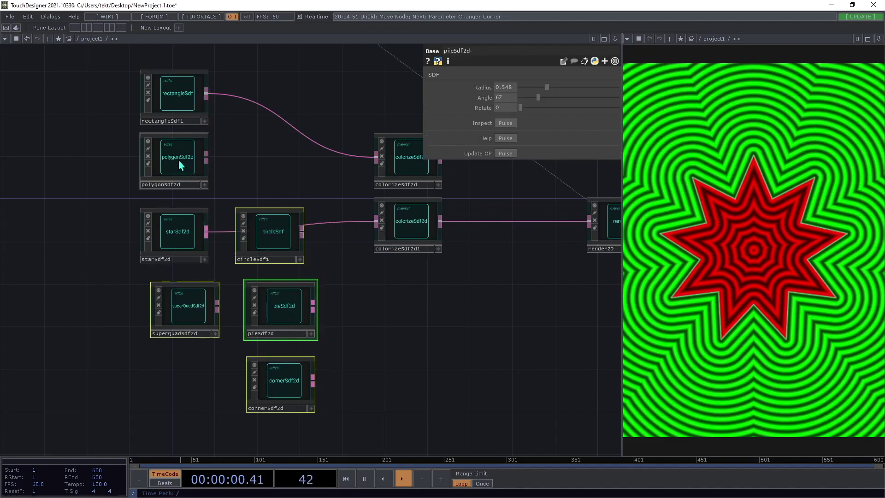
key("Delete")
Step: Move starSdf2d farther from colorizeSdf2d1 and insert a Null DAT on the wire between them
left_click_drag(424, 316, 460, 389)
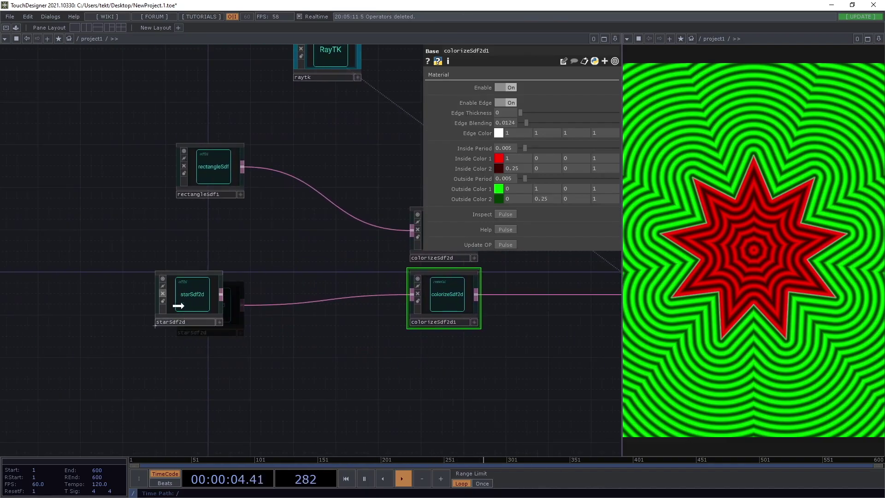
right_click(297, 310)
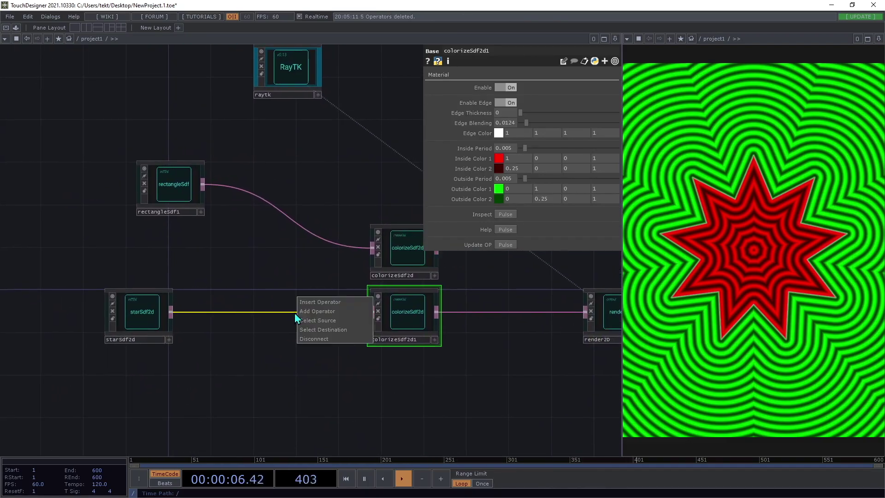
left_click(307, 302)
left_click(211, 233)
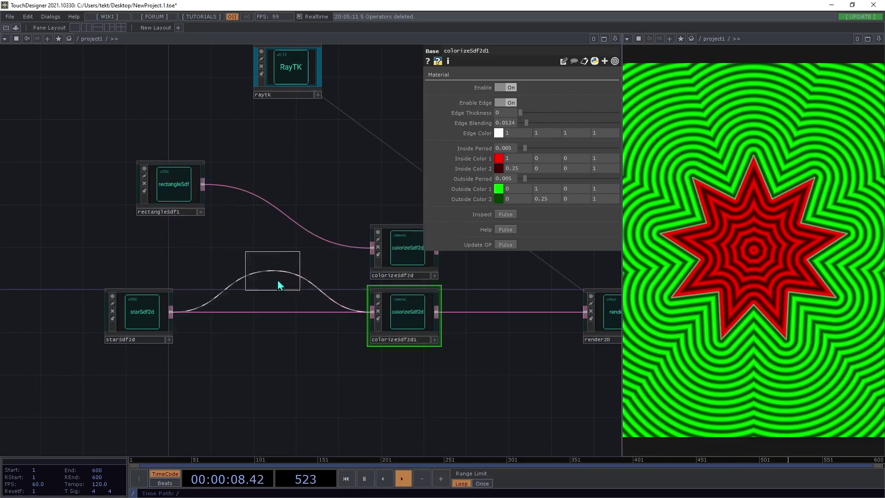
left_click(322, 317)
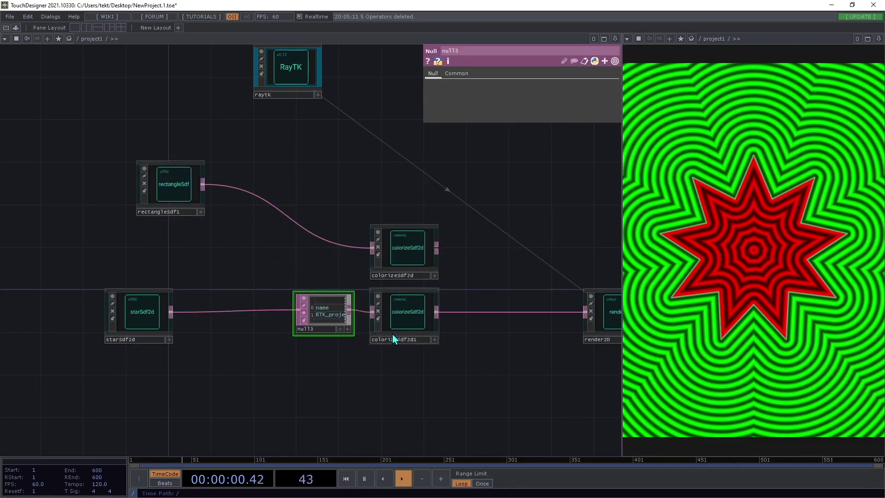
Step: Disconnect rectangleSdf1 from colorizeSdf2d and feed colorizeSdf2d from the null3 output instead
left_click_drag(204, 186, 372, 248)
left_click_drag(295, 316, 553, 297)
left_click_drag(250, 352, 433, 288)
left_click_drag(346, 272, 260, 269)
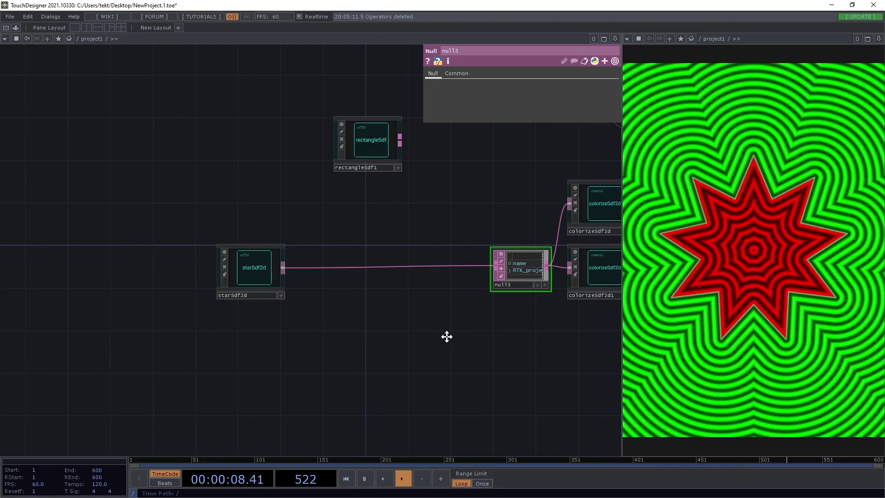
left_click_drag(497, 331, 300, 346)
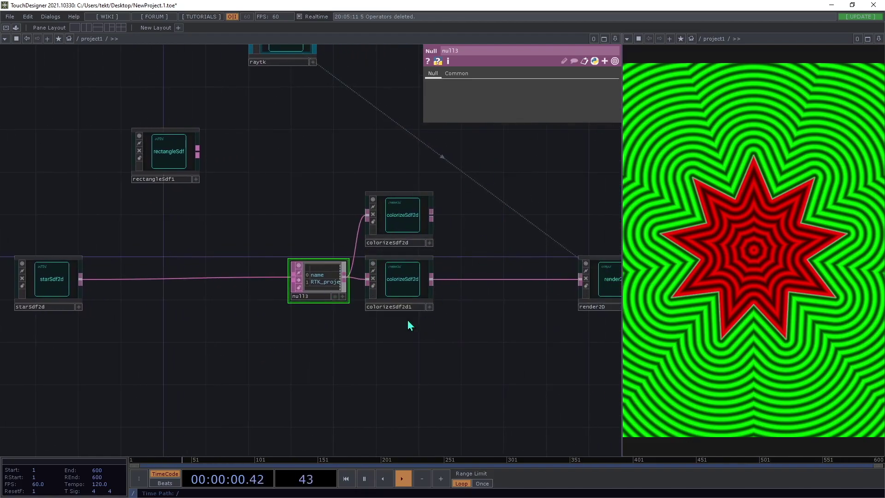
left_click_drag(448, 355, 531, 387)
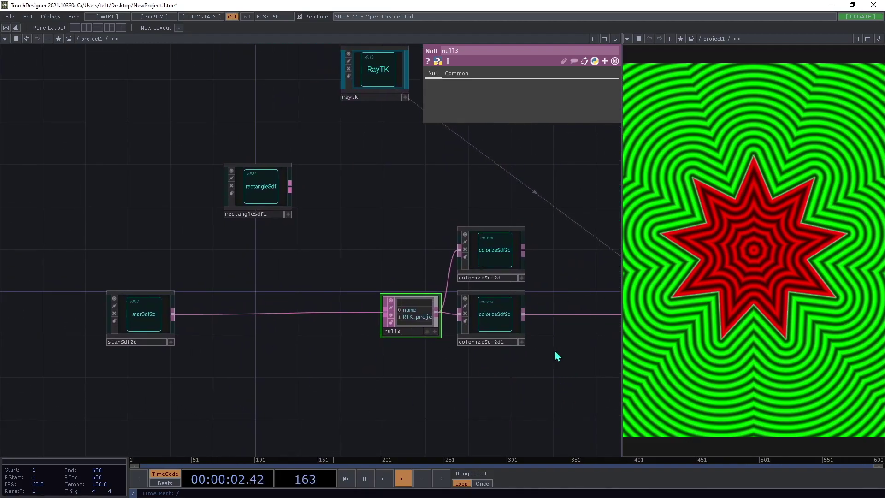
Step: Add a Switch DAT between the colorize operators and render2D, and connect colorizeSdf2d and colorizeSdf2d1 to its input
left_click_drag(555, 297, 302, 300)
left_click_drag(482, 235, 209, 363)
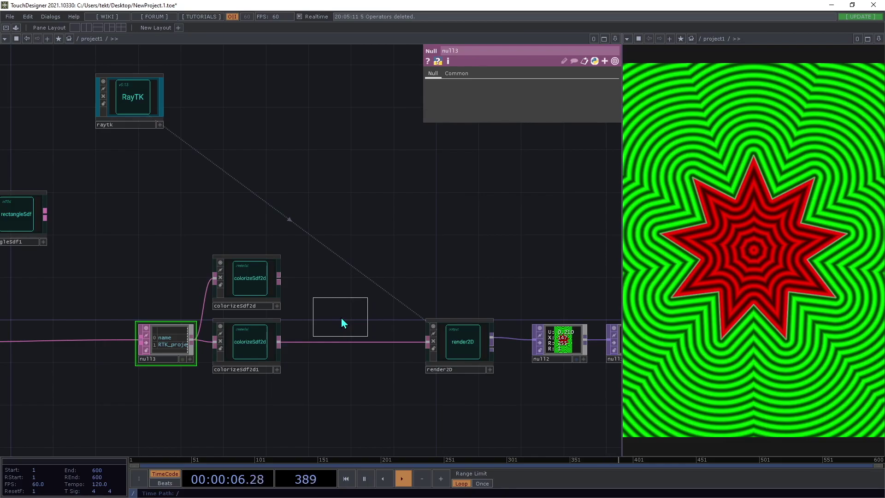
left_click(341, 323)
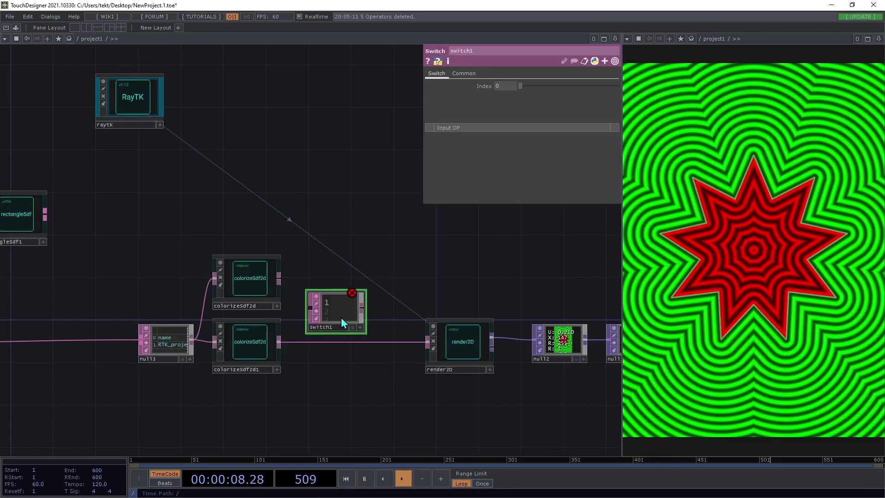
left_click_drag(287, 221, 190, 429)
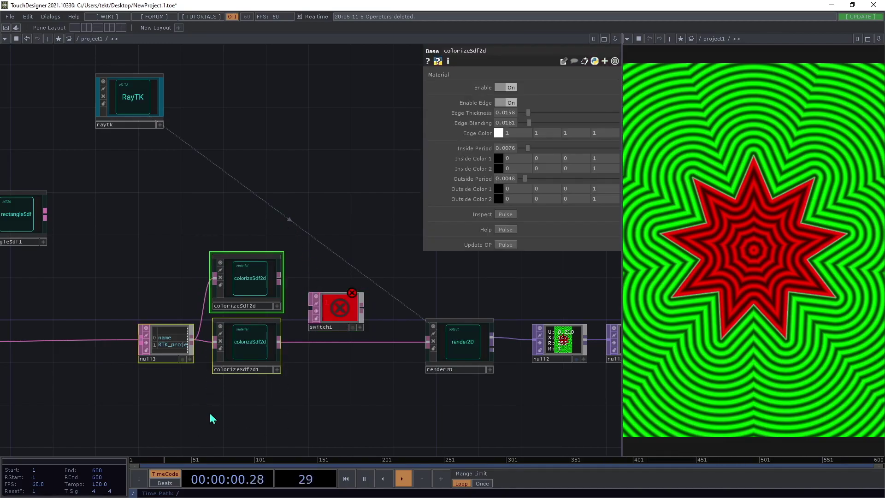
left_click_drag(270, 423, 309, 307)
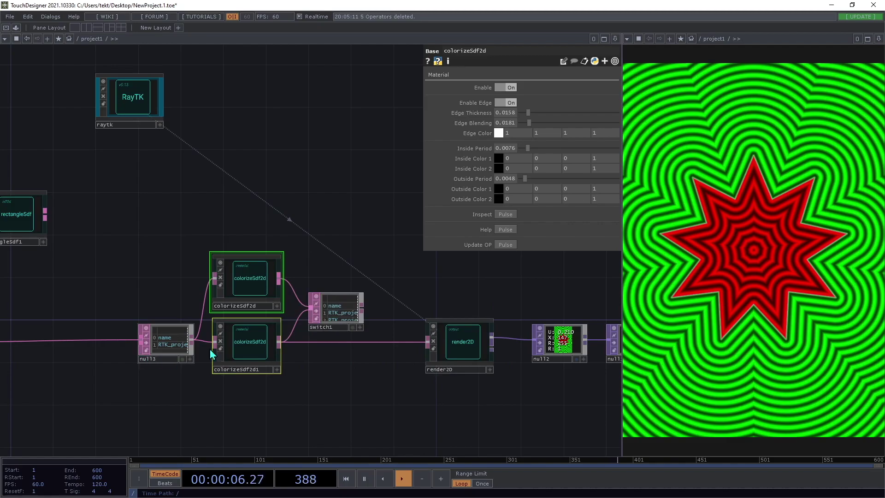
Step: Connect switch1 to render2D in place of colorizeSdf2d1 and set the switch's Index to 1
left_click(252, 352)
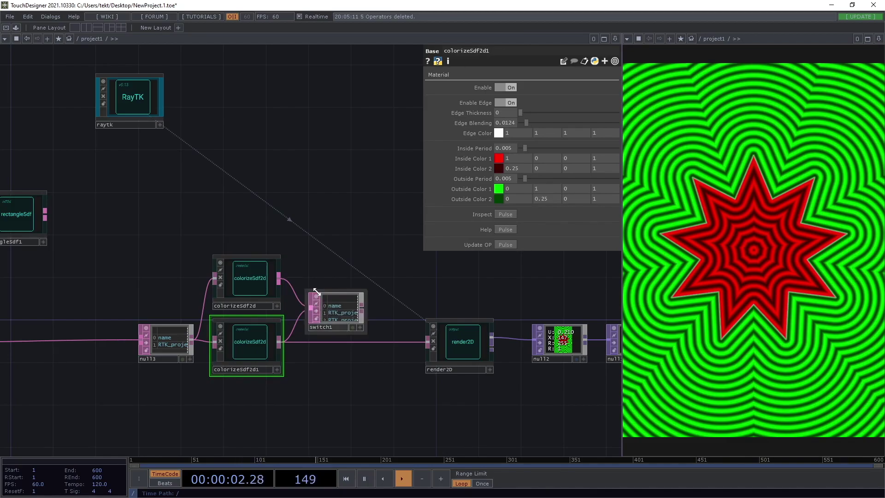
scroll(355, 318, "up", 2)
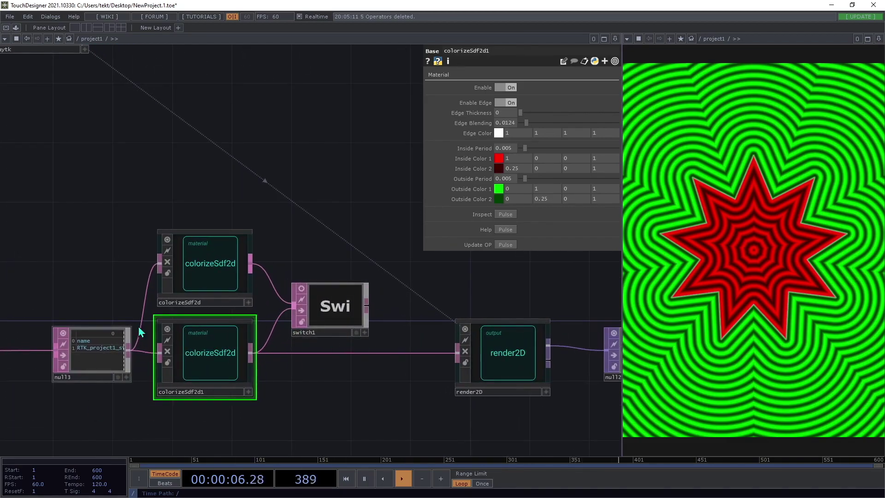
left_click(351, 314)
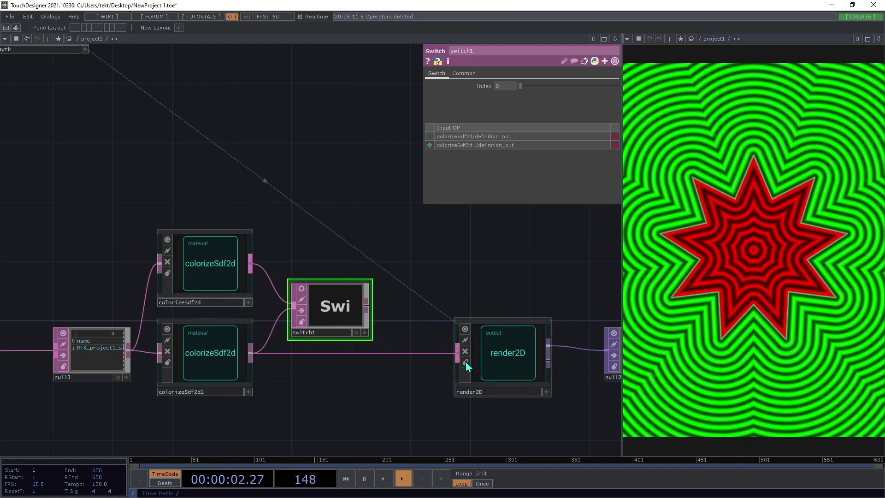
left_click_drag(458, 362, 367, 305)
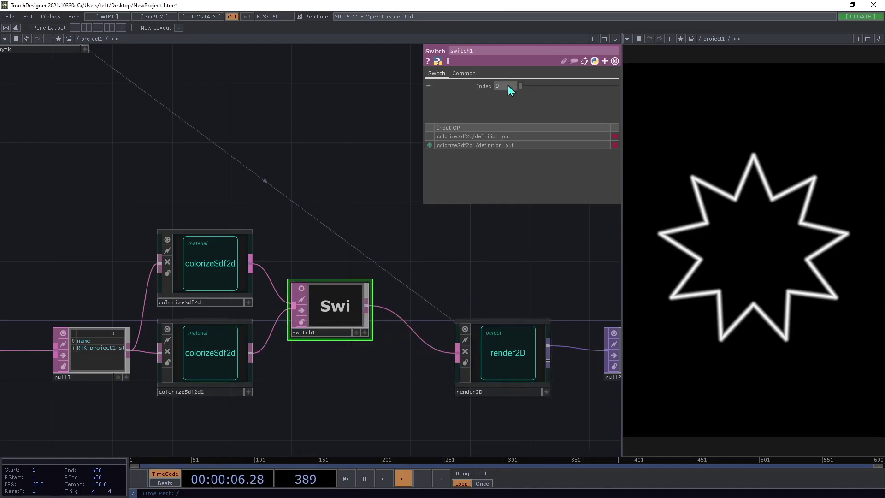
middle_click_drag(504, 85, 519, 88)
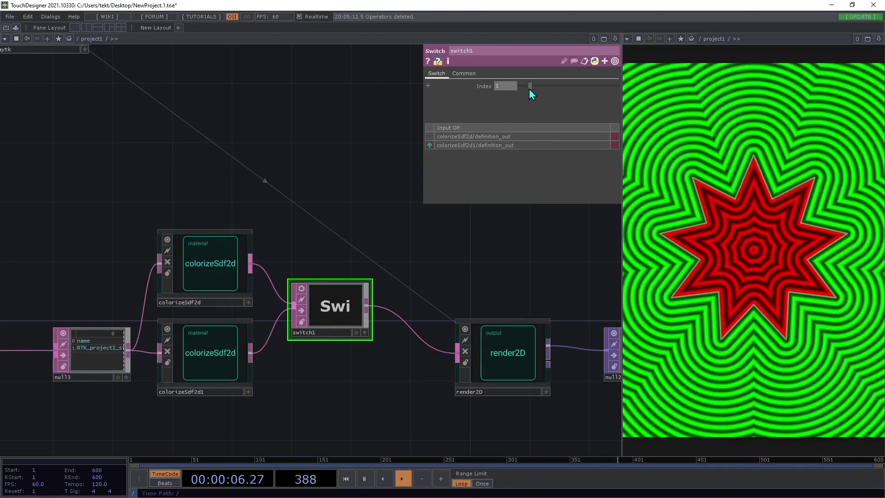
left_click_drag(384, 396, 325, 400)
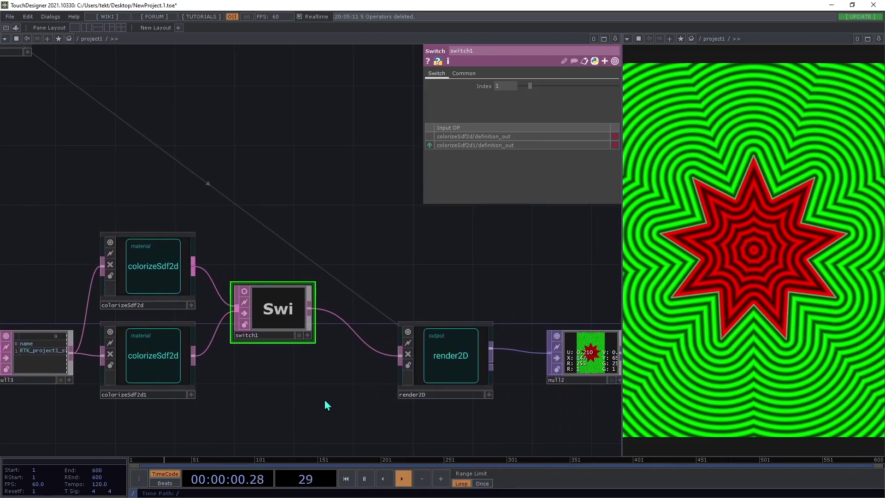
left_click_drag(471, 283, 404, 276)
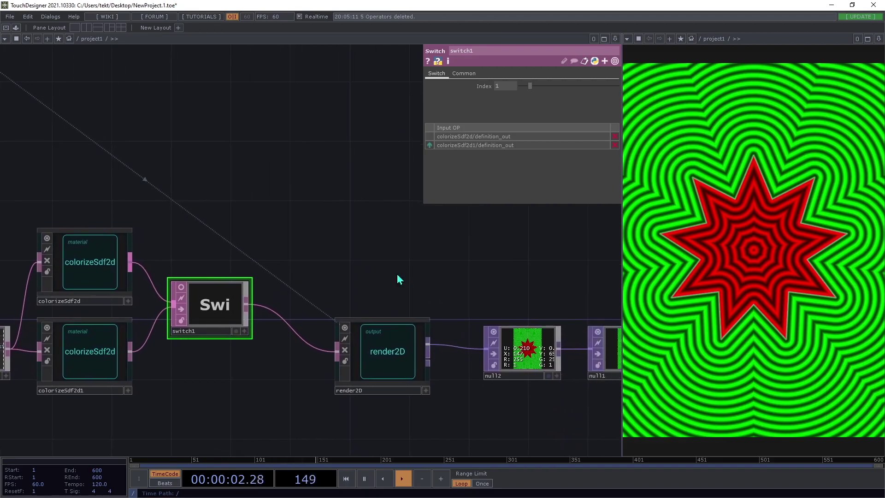
left_click_drag(248, 211, 305, 245)
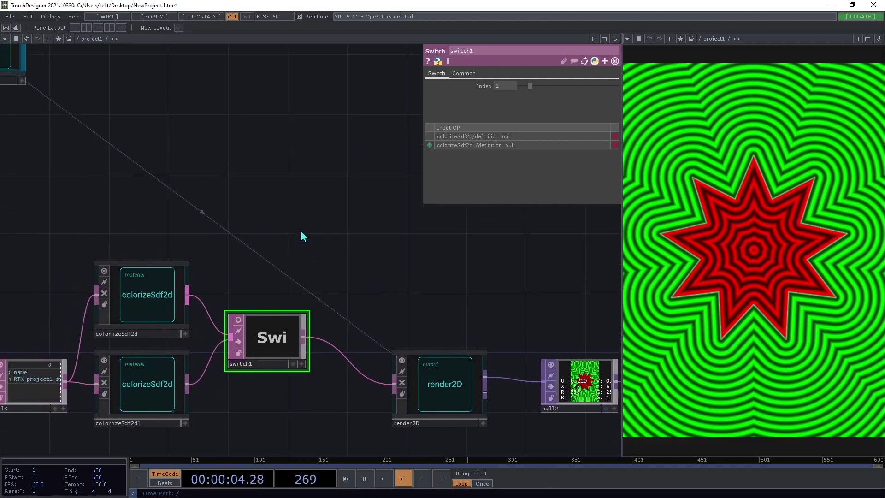
left_click_drag(296, 230, 394, 266)
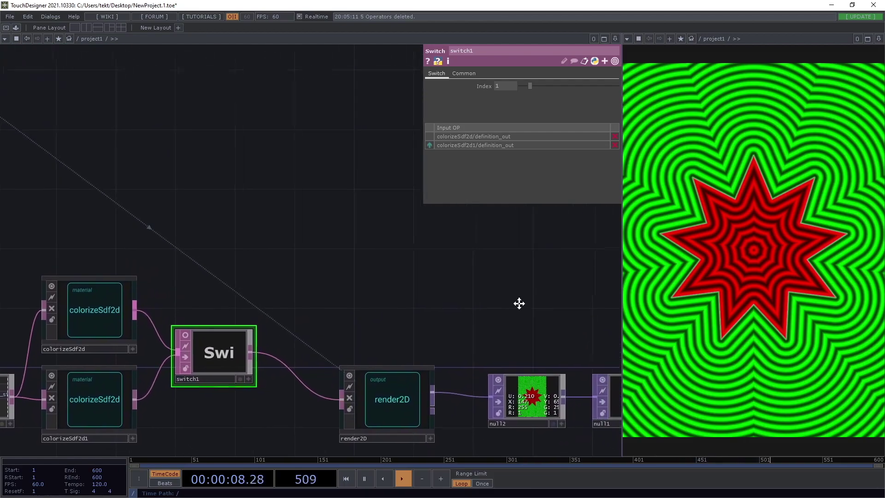
Step: Add a RayTK switch operator below switch1 and connect colorizeSdf2d and colorizeSdf2d1 to its first two inputs
left_click_drag(527, 304, 324, 289)
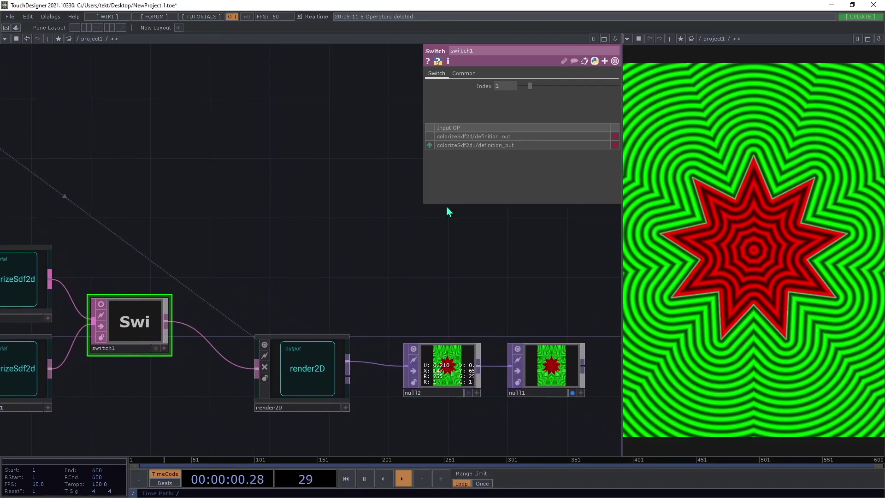
key("alt+r")
left_click(294, 292)
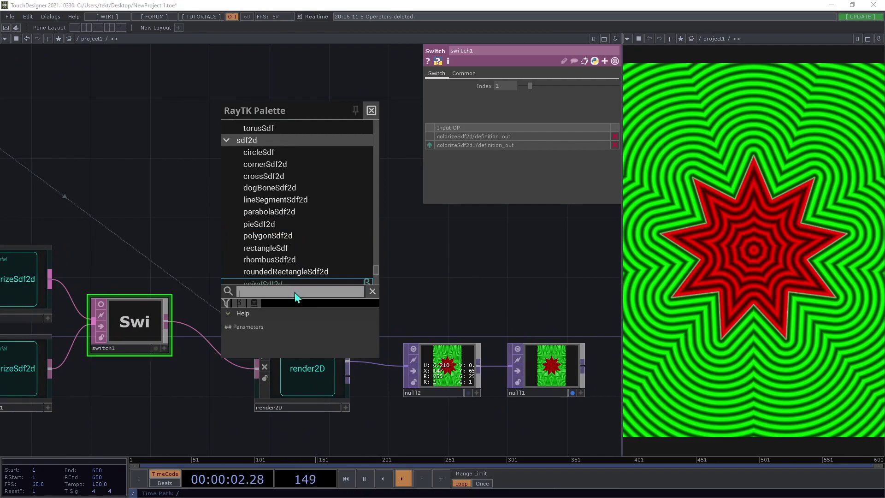
type("sw")
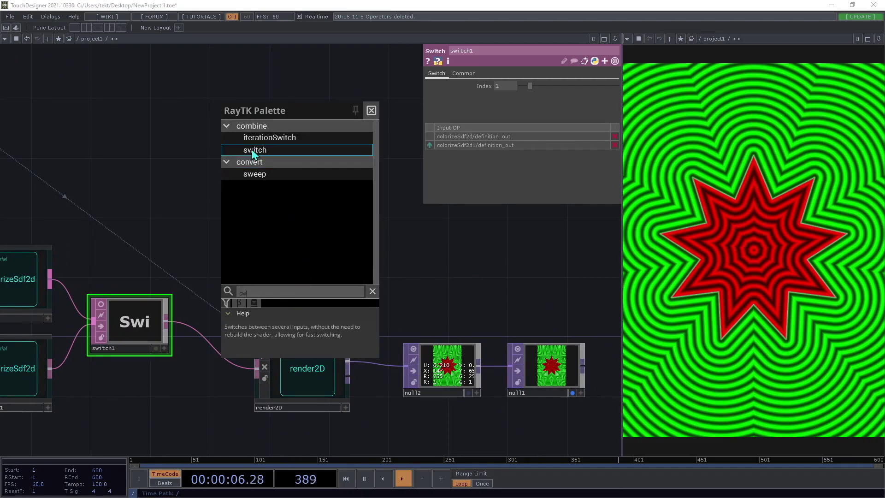
left_click(251, 151)
left_click_drag(283, 178, 406, 145)
left_click_drag(443, 218, 282, 382)
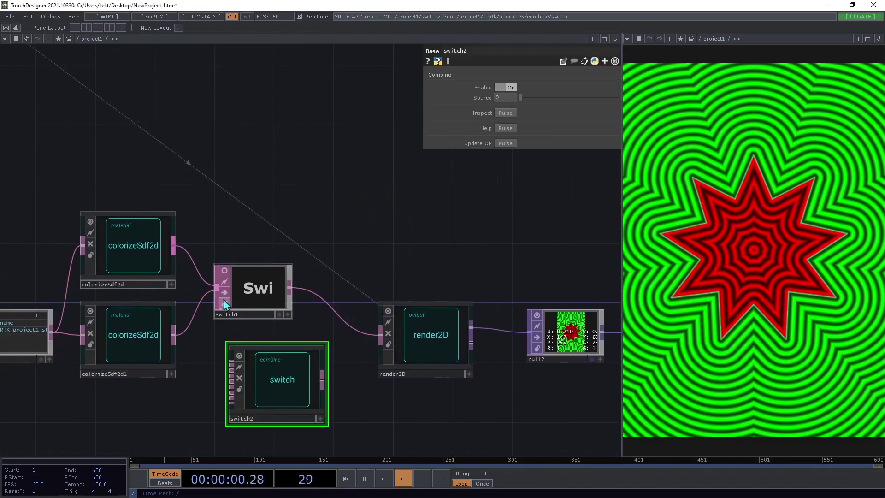
left_click_drag(231, 363, 173, 245)
left_click_drag(174, 338, 230, 367)
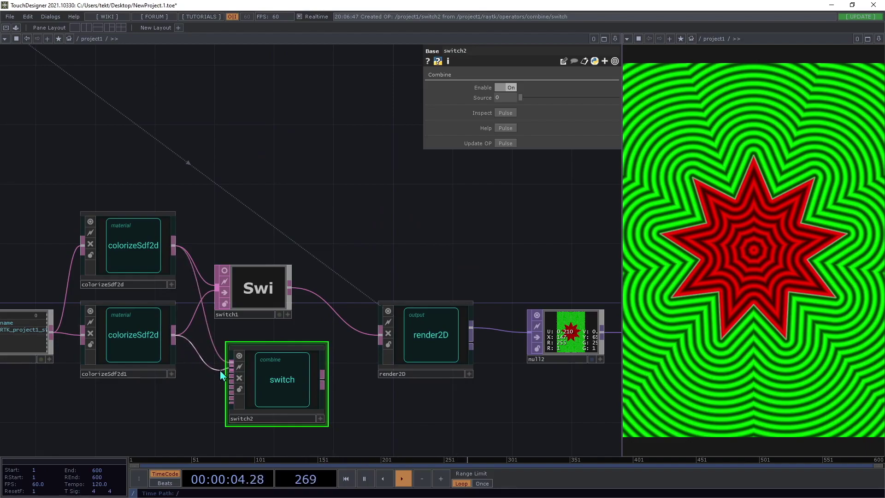
Step: Feed render2D from the RayTK switch2 to try its Source setting, and reconnect switch1 in its place
left_click_drag(322, 378, 377, 336)
left_click_drag(524, 98, 494, 115)
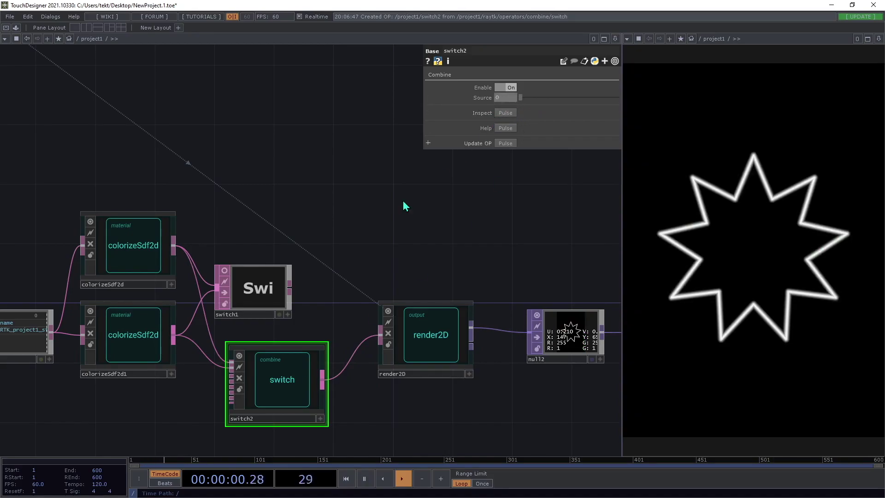
left_click_drag(380, 334, 288, 306)
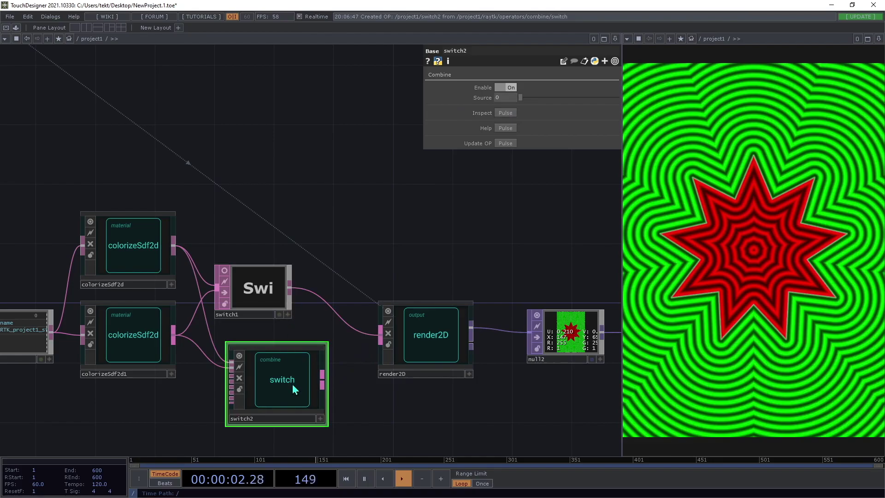
Step: Delete the RayTK switch2 operator and move switch1 down between the colorize operators and render2D
key("Delete")
left_click_drag(293, 387, 367, 373)
left_click_drag(306, 288, 304, 318)
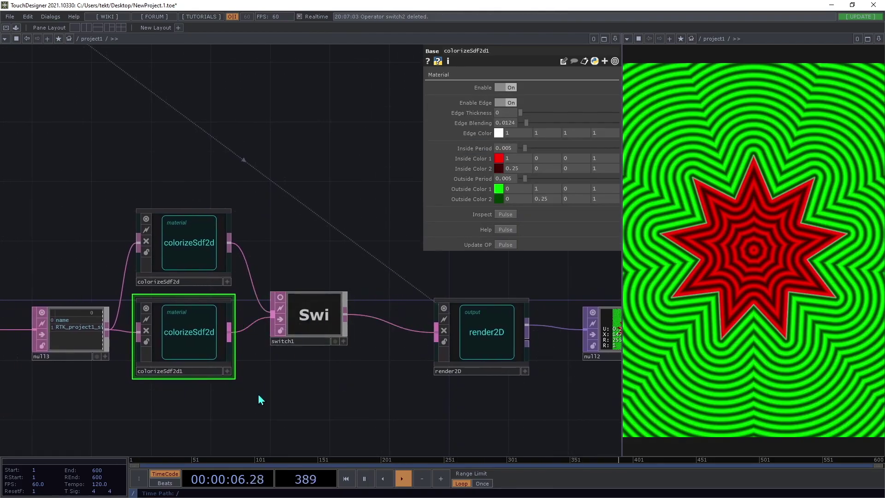
Step: Look through the filter operators in the RayTK palette, from bend and invert down to rotate, scale, transform and translate
left_click_drag(151, 428, 430, 417)
left_click_drag(211, 382, 344, 387)
middle_click_drag(333, 388, 216, 393)
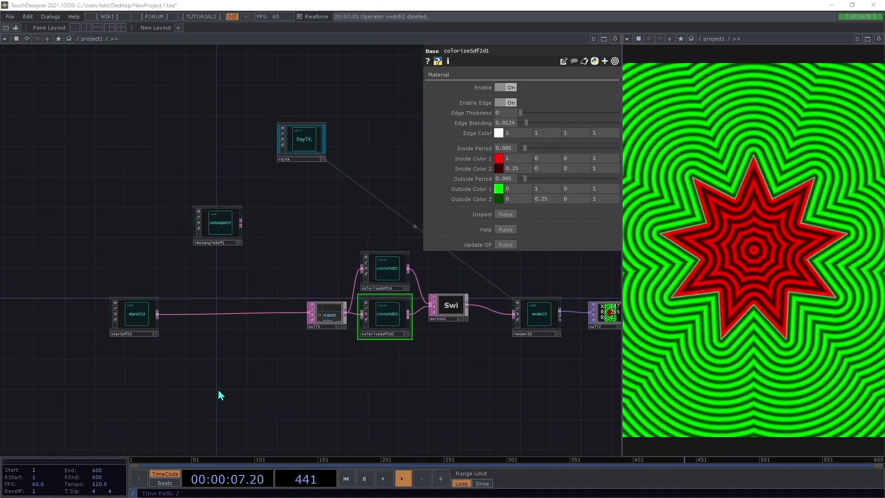
scroll(219, 394, "up", 3)
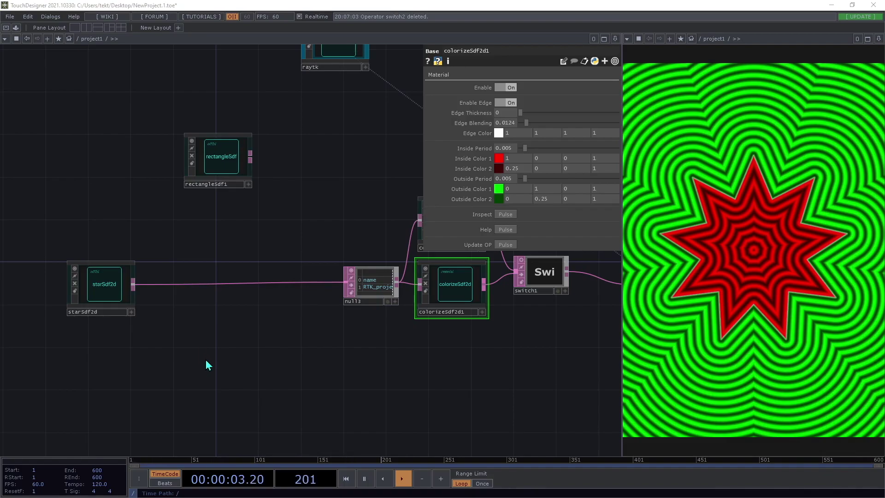
key("alt+r")
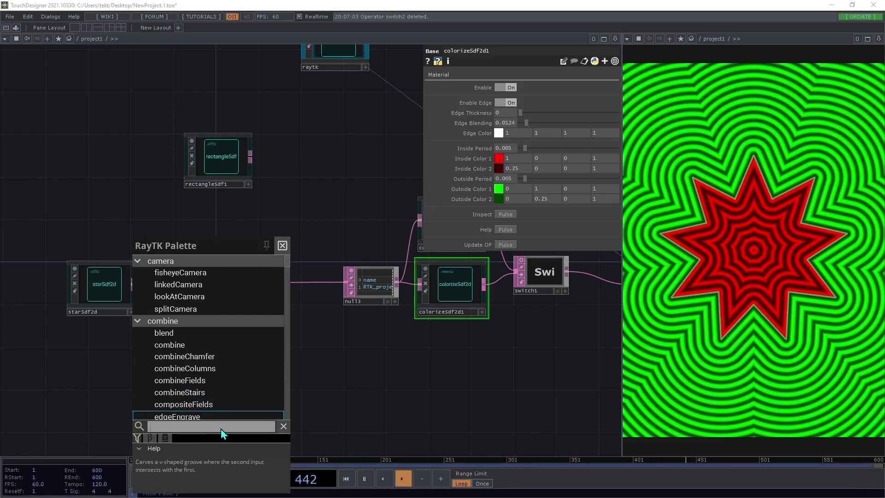
scroll(287, 268, "down", 5)
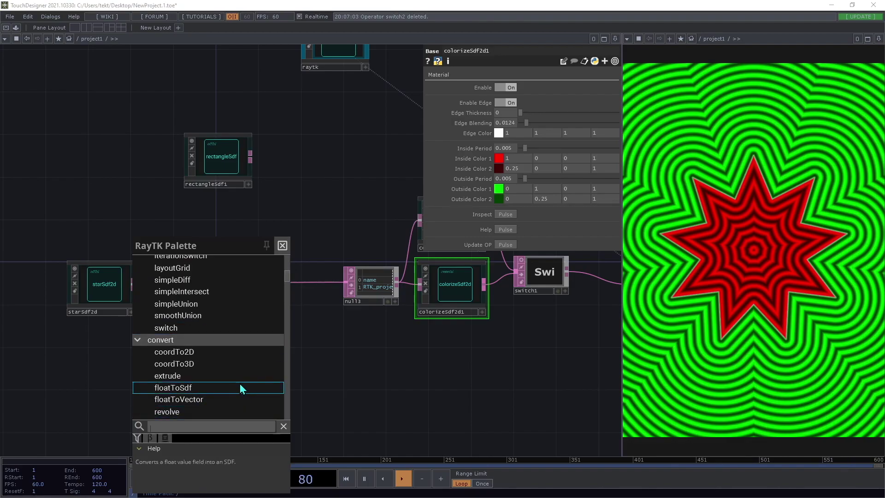
scroll(241, 386, "down", 10)
scroll(241, 388, "down", 3)
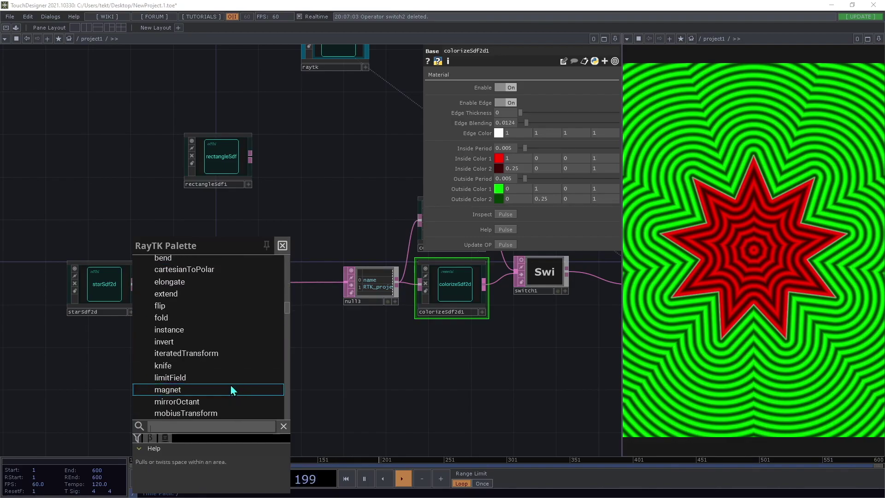
scroll(233, 389, "up", 6)
scroll(231, 390, "down", 3)
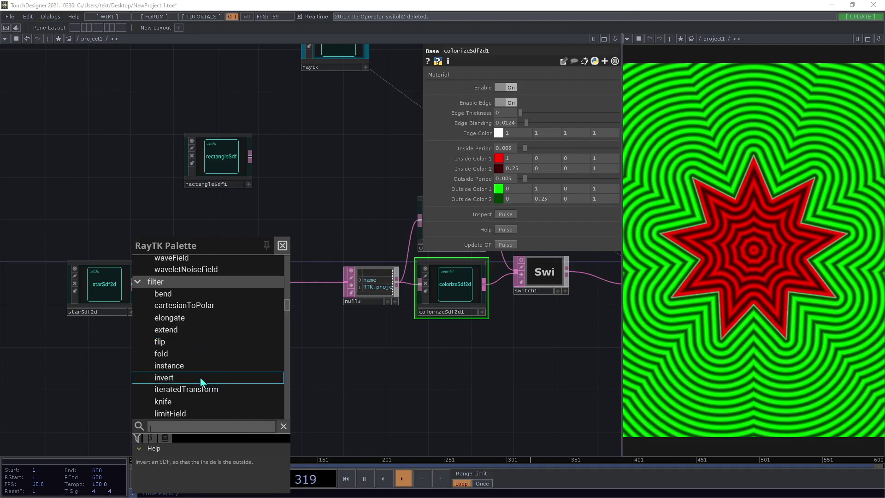
scroll(201, 381, "down", 6)
scroll(201, 382, "up", 3)
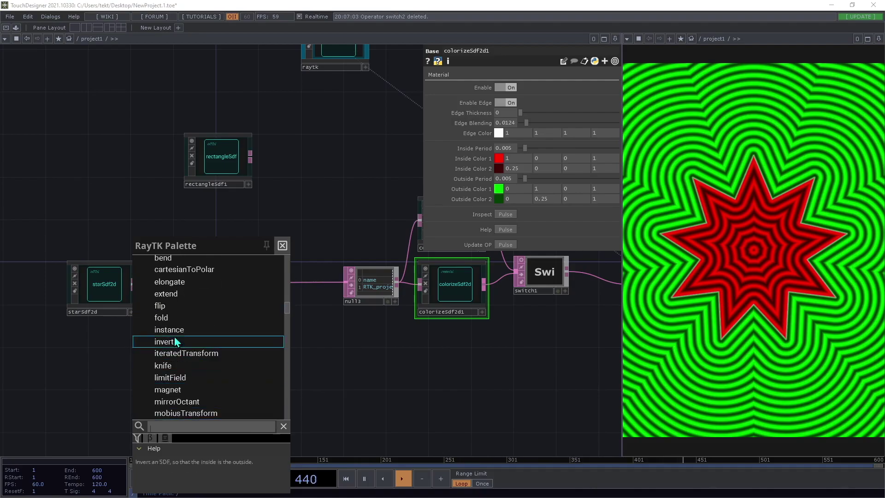
scroll(203, 377, "up", 6)
scroll(201, 382, "down", 6)
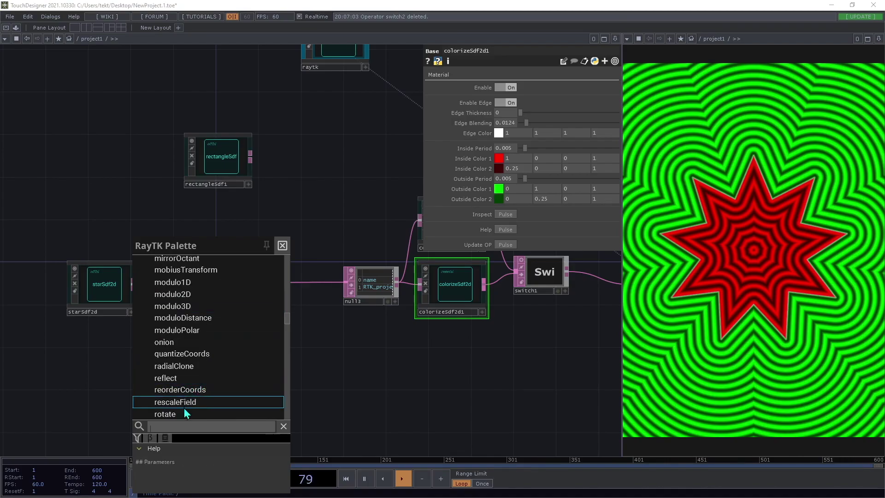
scroll(185, 408, "down", 1)
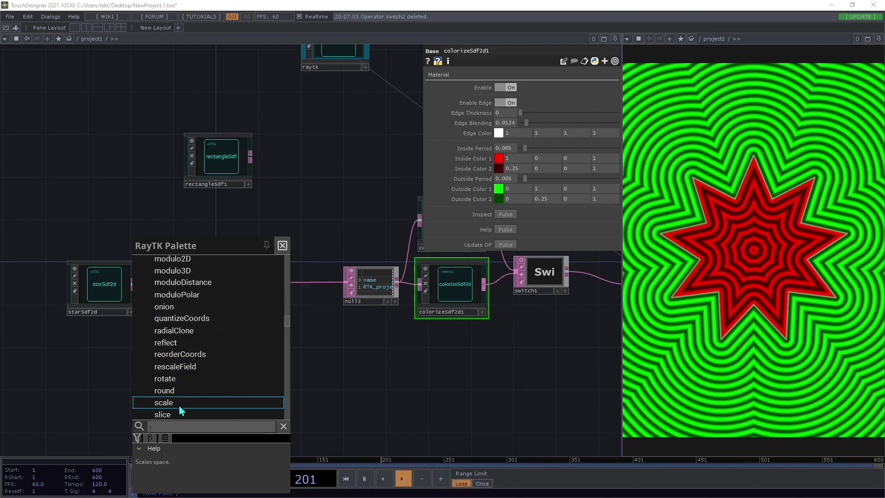
scroll(181, 410, "down", 1)
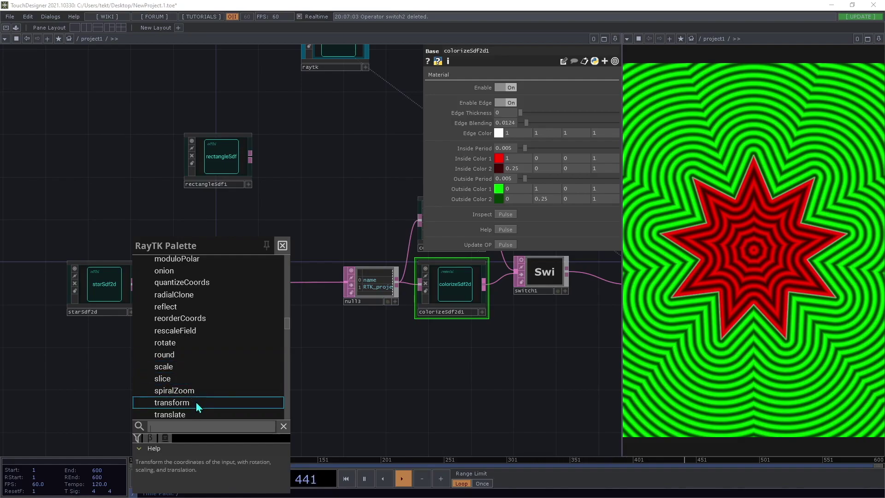
Step: Insert a RayTK rotate filter between starSdf2d and null3, and set its Rotate value to -21
left_click(175, 347)
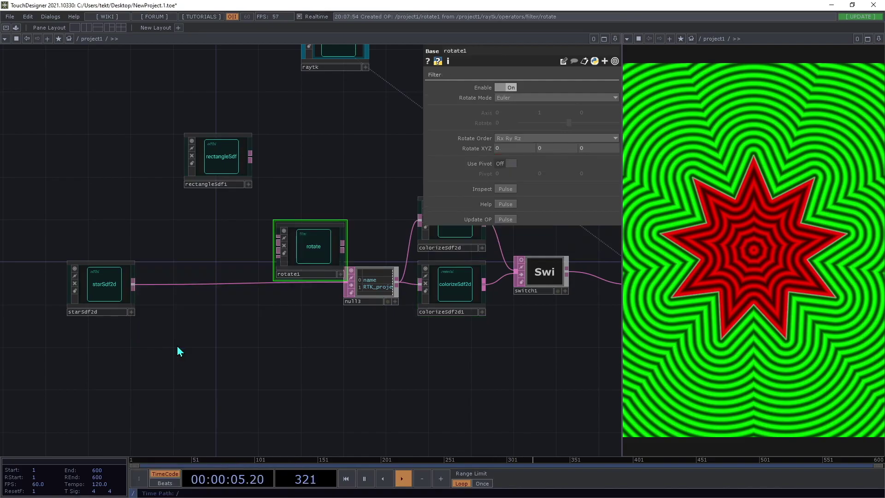
left_click_drag(275, 232, 159, 269)
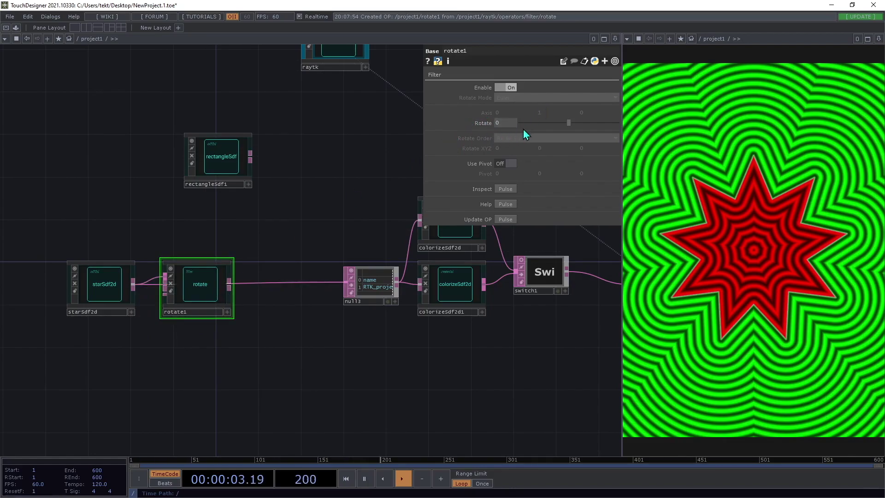
left_click_drag(347, 283, 256, 300)
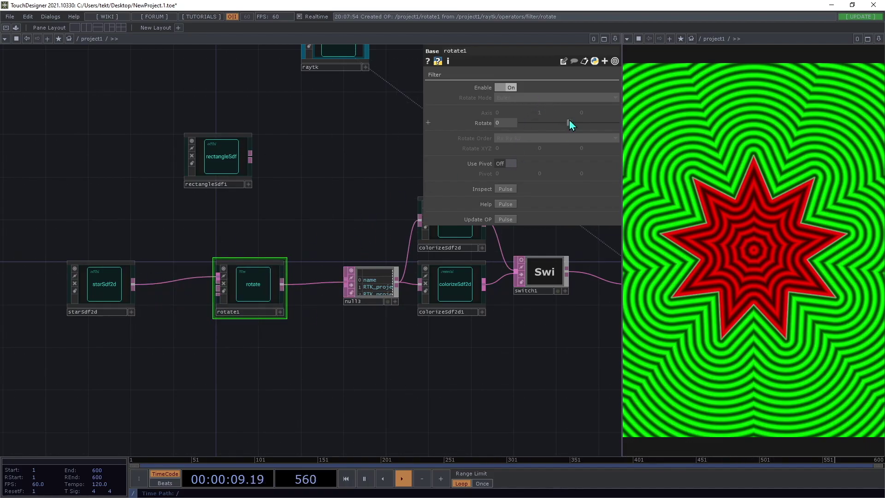
left_click_drag(569, 123, 566, 166)
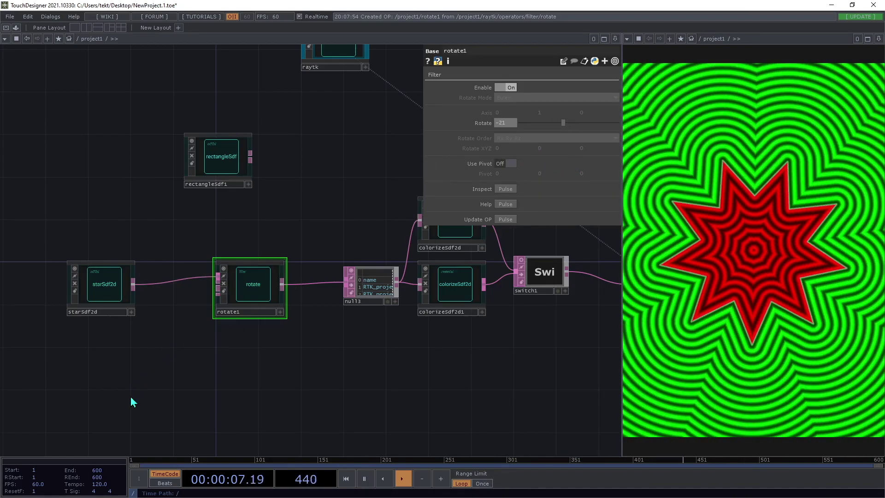
Step: Add a RayTK translate filter below rotate1, feed it from starSdf2d and connect it to null3 in place of rotate1
key("ctrl+b")
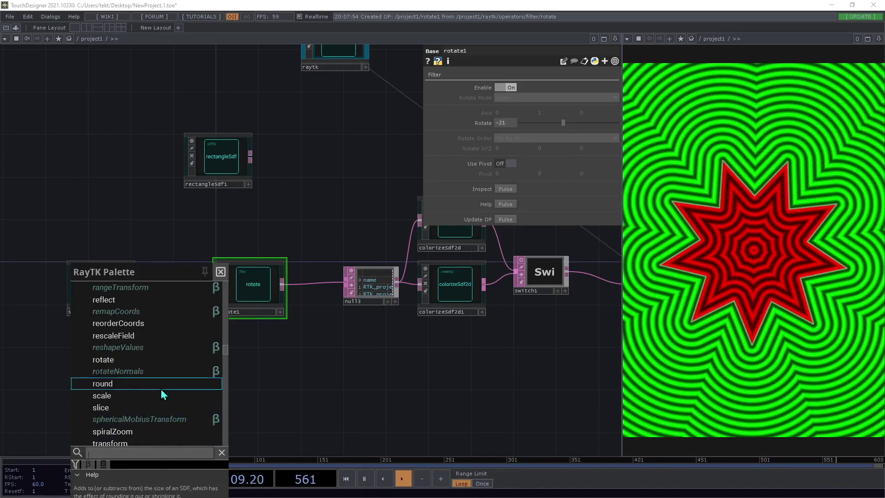
scroll(152, 415, "down", 3)
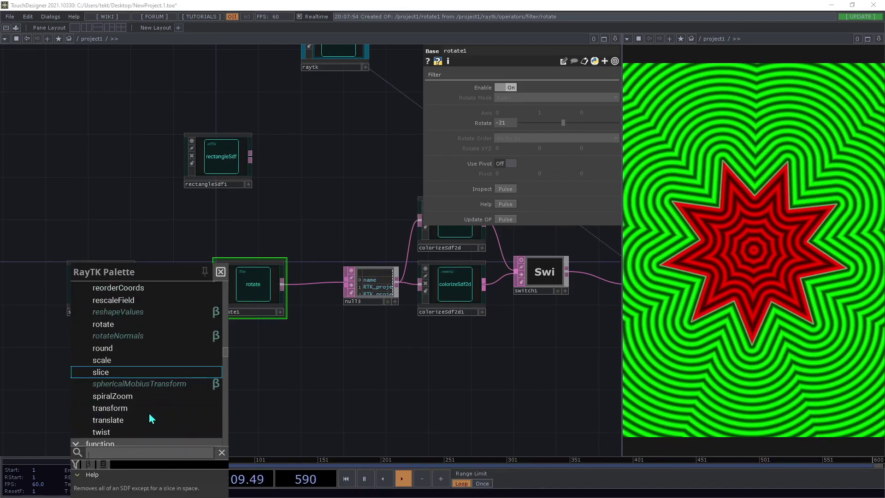
left_click(125, 424)
left_click(228, 364)
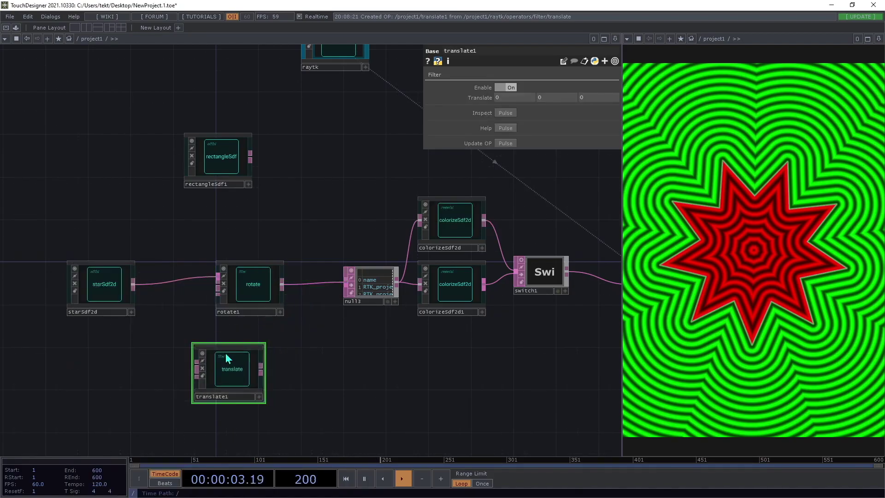
left_click_drag(197, 366, 134, 284)
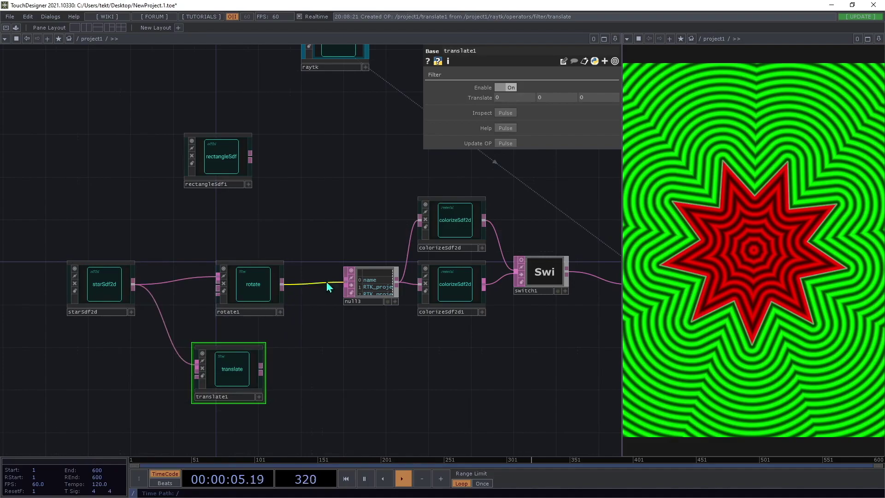
left_click_drag(340, 279, 261, 368)
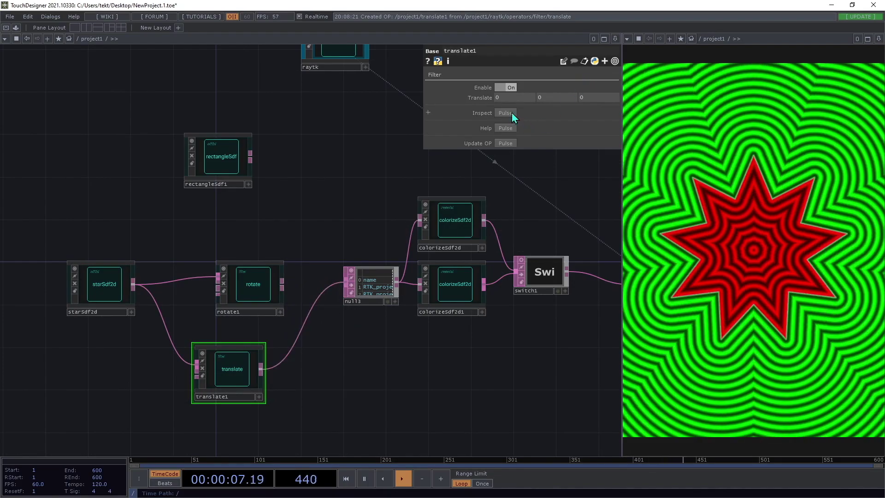
Step: Set translate1's Y translation to -0.03 and try varying its Z translation, returning Z to 0
middle_click_drag(505, 98, 540, 82)
middle_click_drag(597, 100, 599, 88)
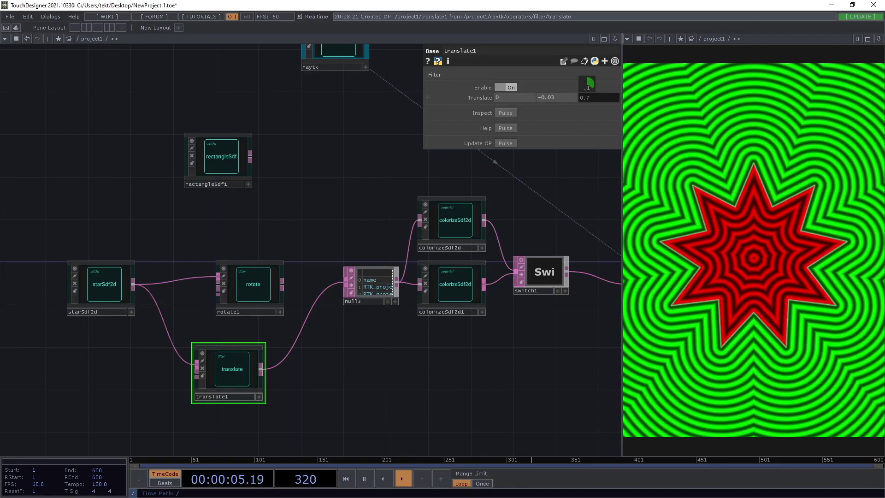
middle_click_drag(594, 100, 588, 87)
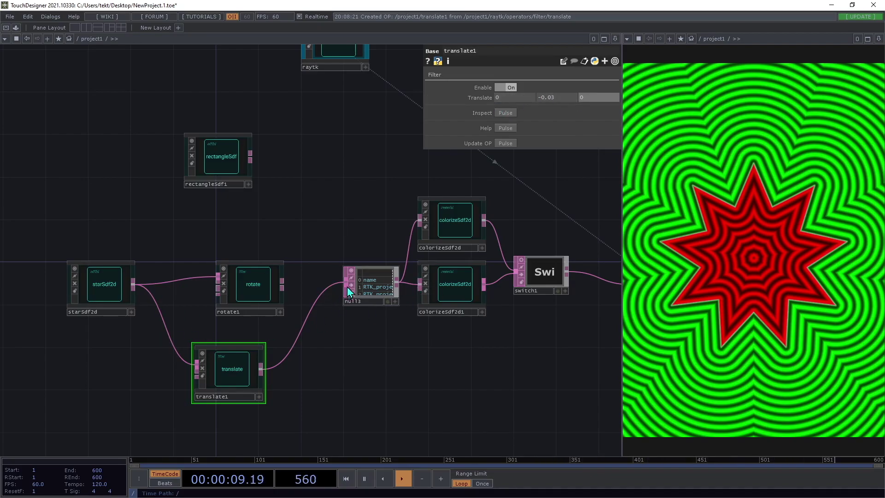
Step: Reconnect rotate1 to null3 and delete the translate1 operator
left_click_drag(346, 285, 282, 285)
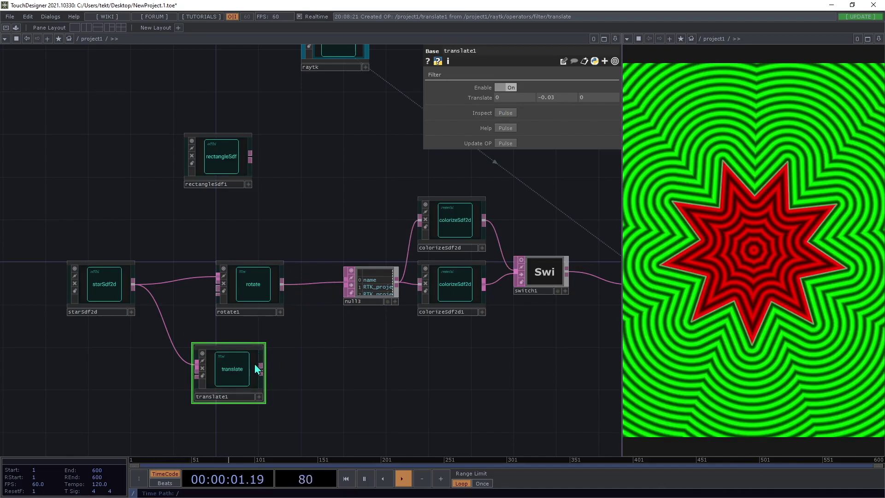
key("Delete")
Step: Add a RayTK reflect filter below rotate1, feed it from starSdf2d and connect it to null3 in place of rotate1
key("alt+r")
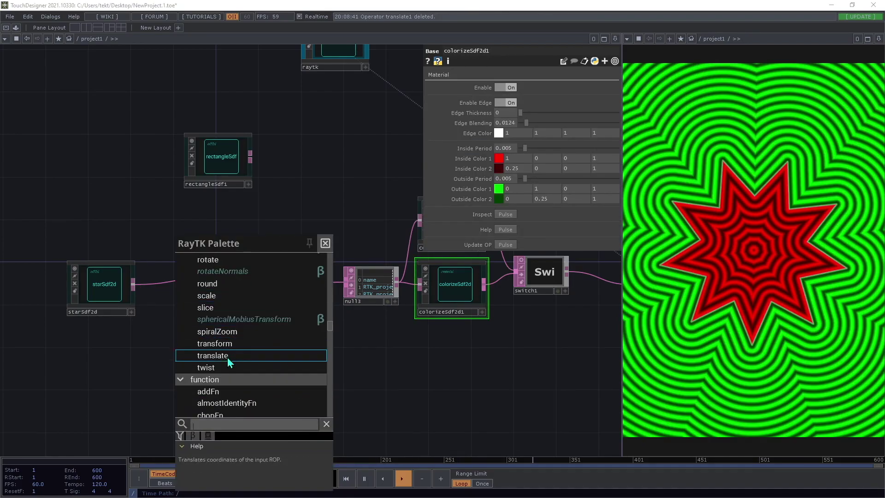
scroll(253, 344, "up", 3)
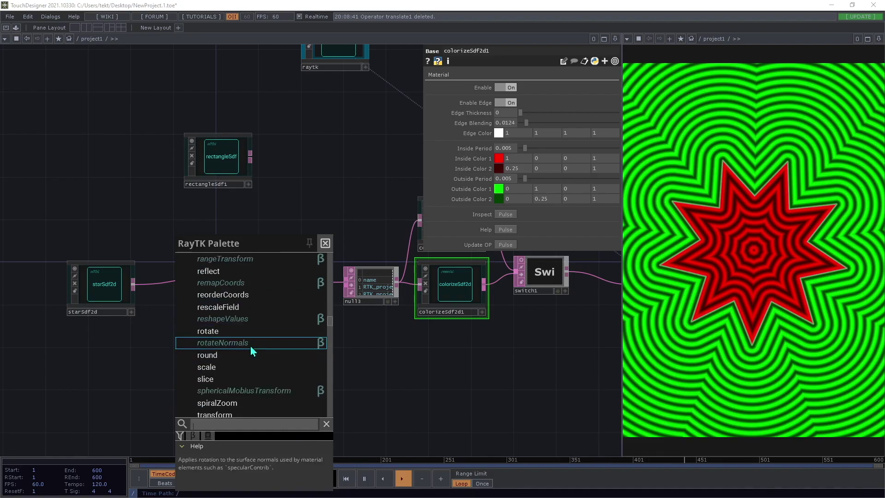
left_click(208, 343)
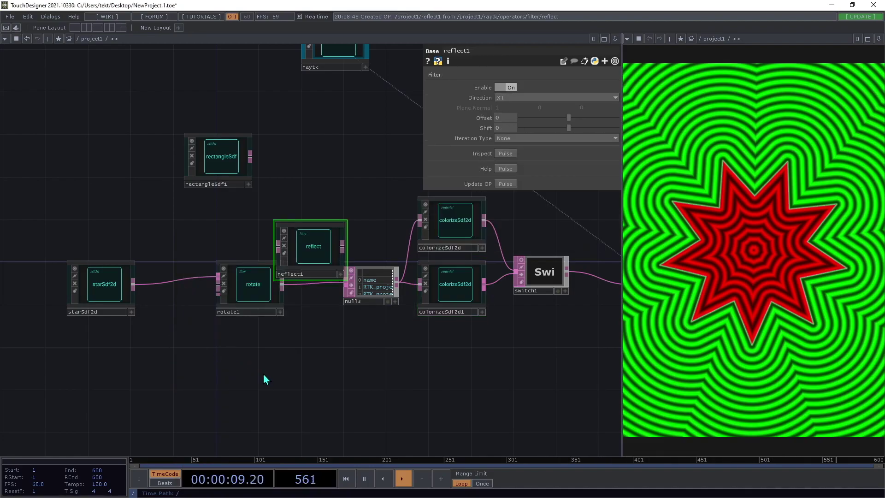
left_click(208, 364)
left_click_drag(206, 357, 133, 283)
left_click_drag(349, 283, 273, 359)
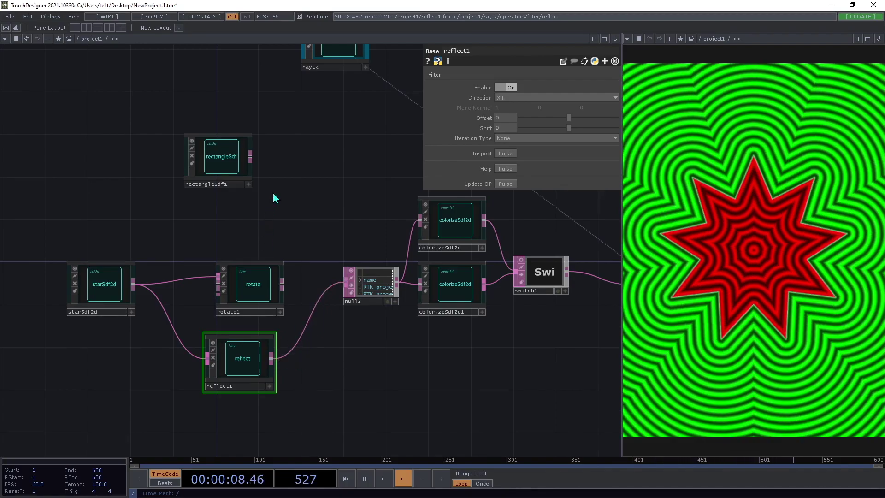
Step: Route rectangleSdf1 through rotate1 into reflect1 in place of starSdf2d, and set rotate1's Rotate to -130
left_click_drag(270, 193, 328, 211)
left_click_drag(266, 377, 90, 216)
left_click_drag(282, 309, 101, 234)
left_click_drag(215, 258, 266, 376)
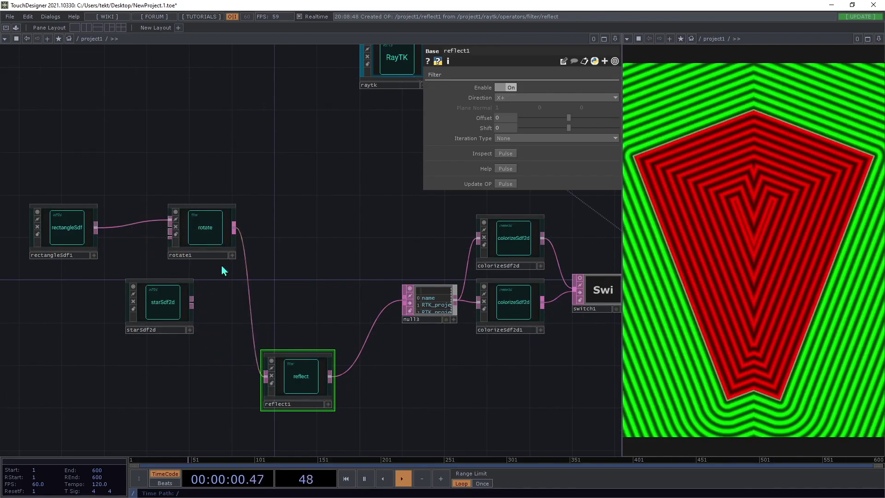
left_click_drag(563, 123, 535, 128)
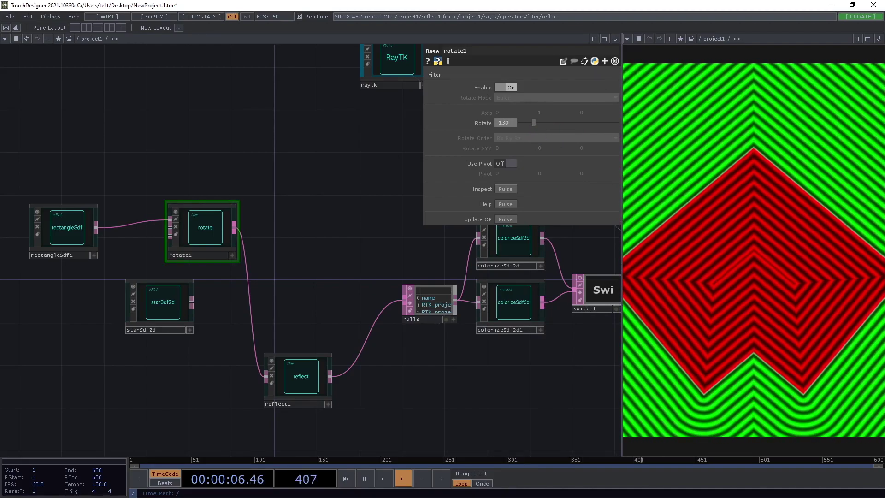
Step: Set reflect1's Direction to Custom and its Plane Normal Y value to about 0.3
left_click(293, 393)
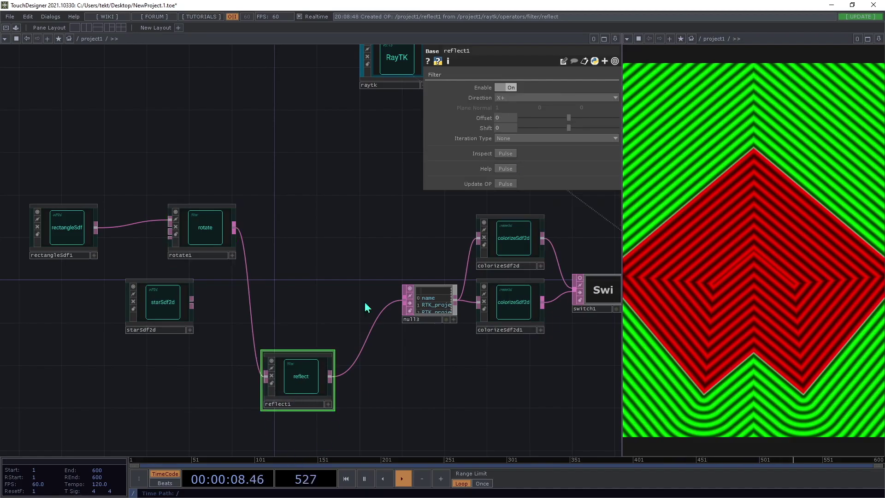
left_click(498, 98)
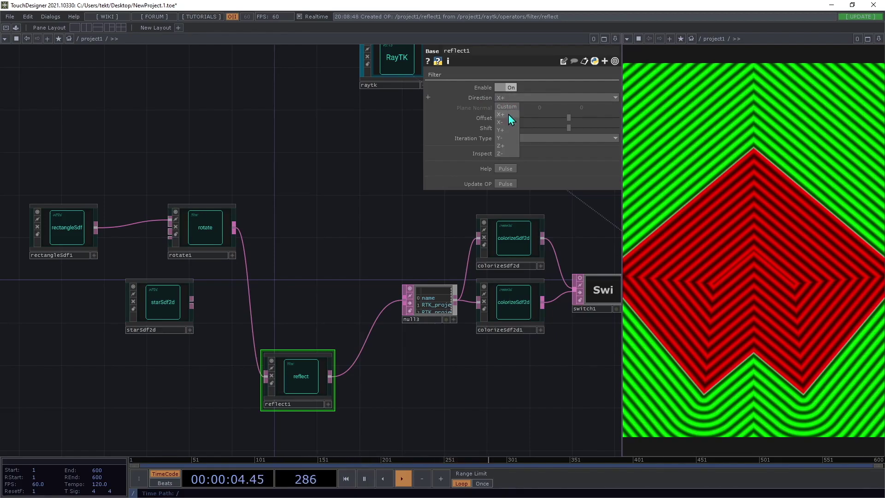
left_click(508, 107)
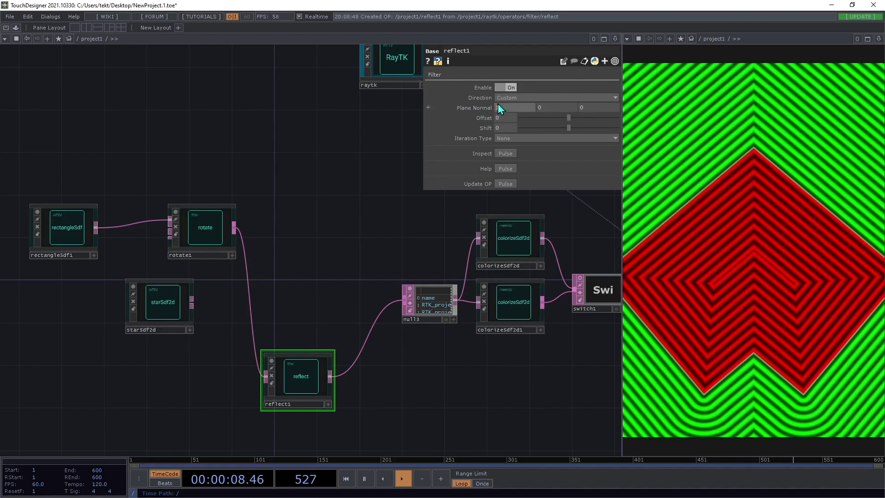
middle_click_drag(545, 107, 565, 98)
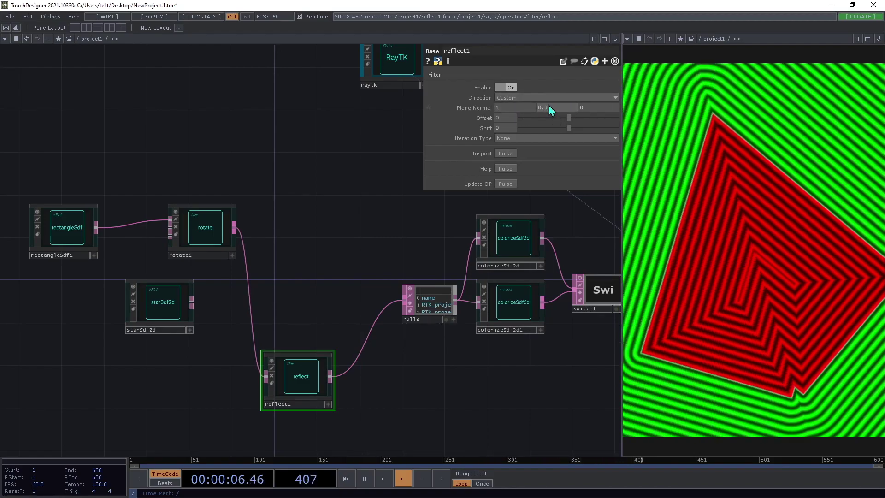
Step: Set reflect1's custom Plane Normal X to about 0.5 and Y to 0.6, and switch its Direction to X+
middle_click_drag(507, 108, 498, 90)
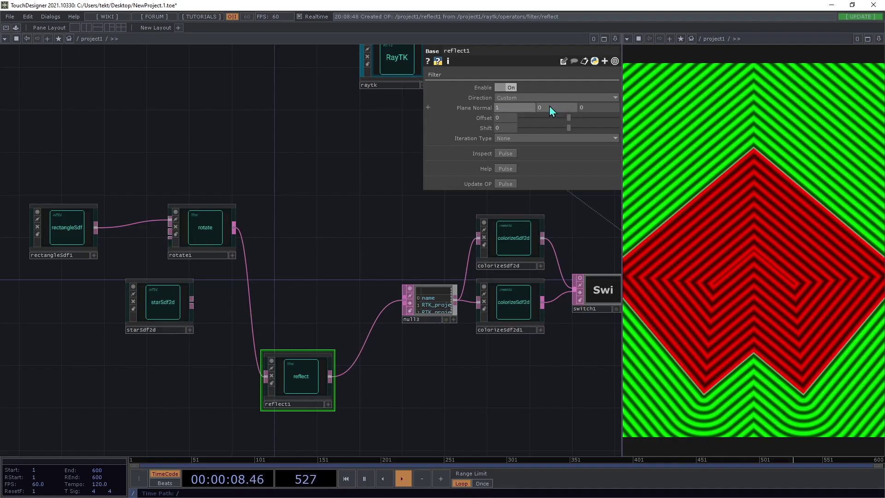
middle_click_drag(549, 106, 515, 92)
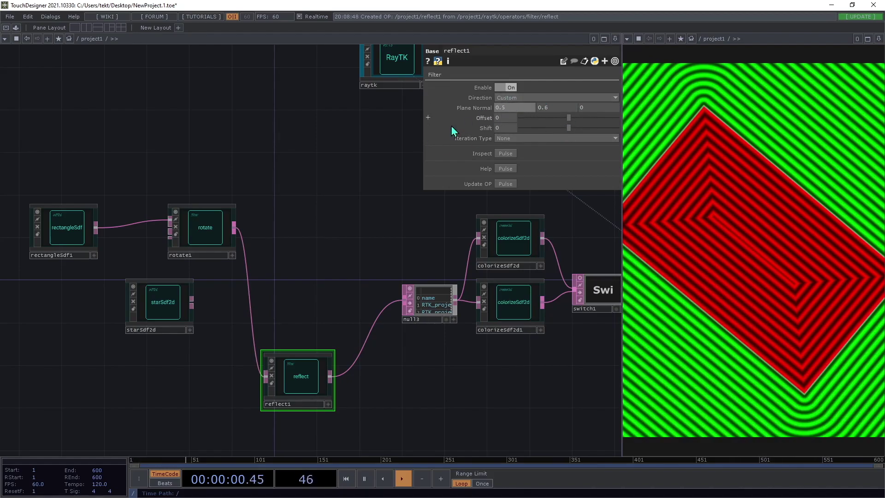
left_click(527, 98)
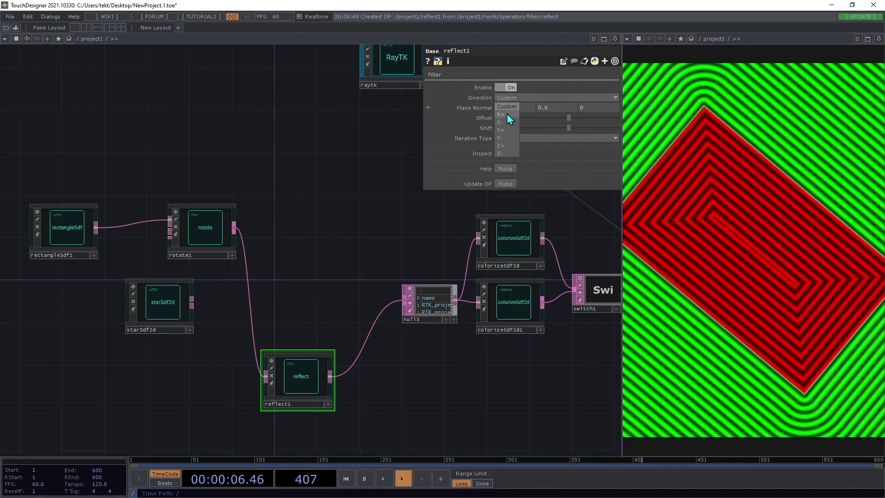
left_click(507, 114)
Step: Try the Z+ and Z- directions on reflect1, and return its Direction to X+
left_click(516, 97)
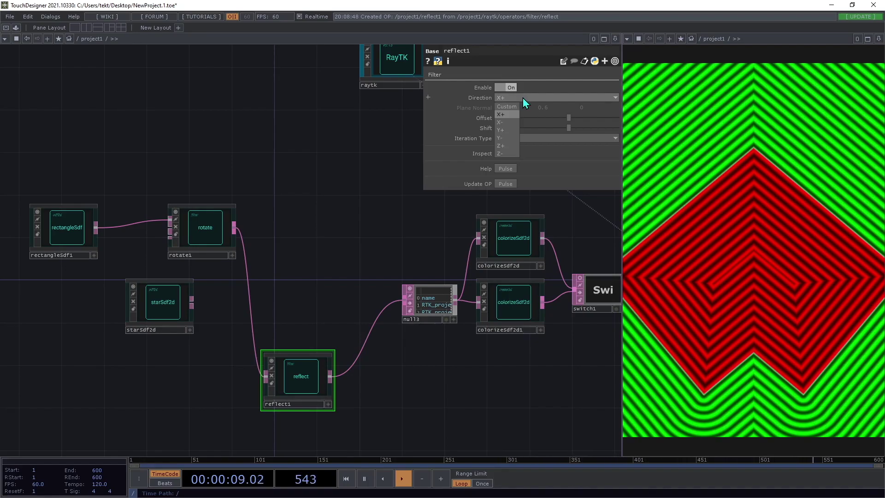
left_click(510, 145)
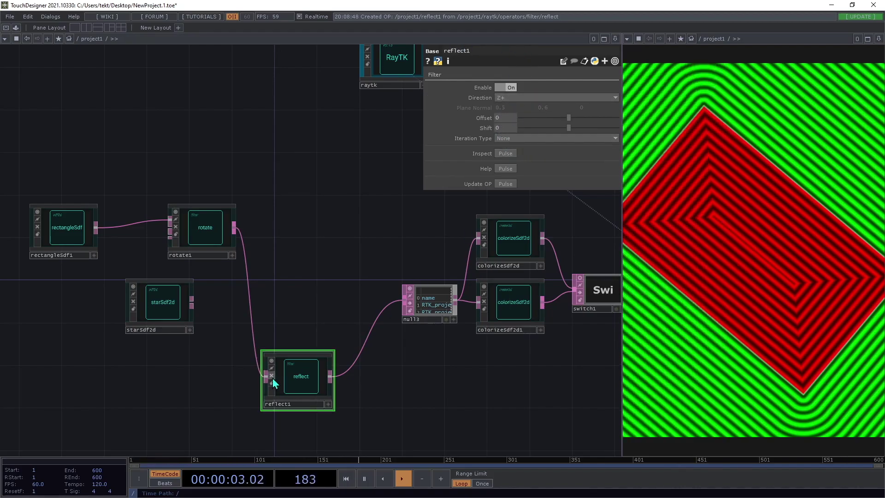
left_click(553, 97)
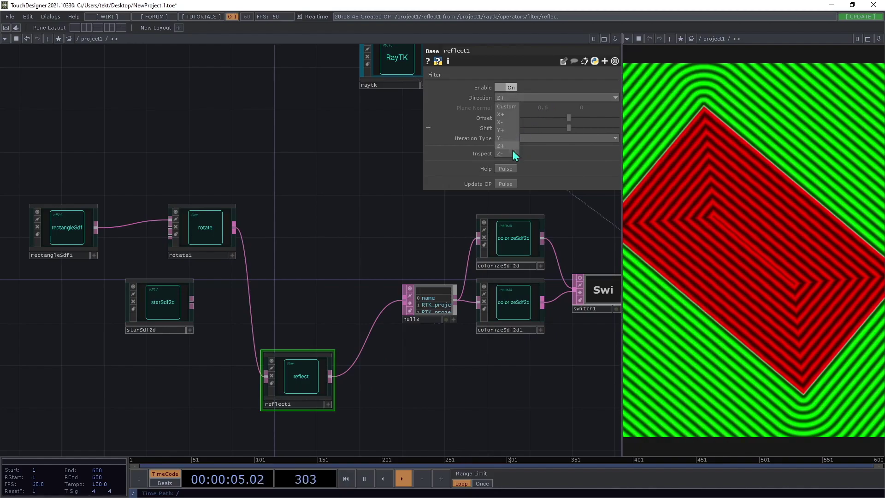
left_click(503, 154)
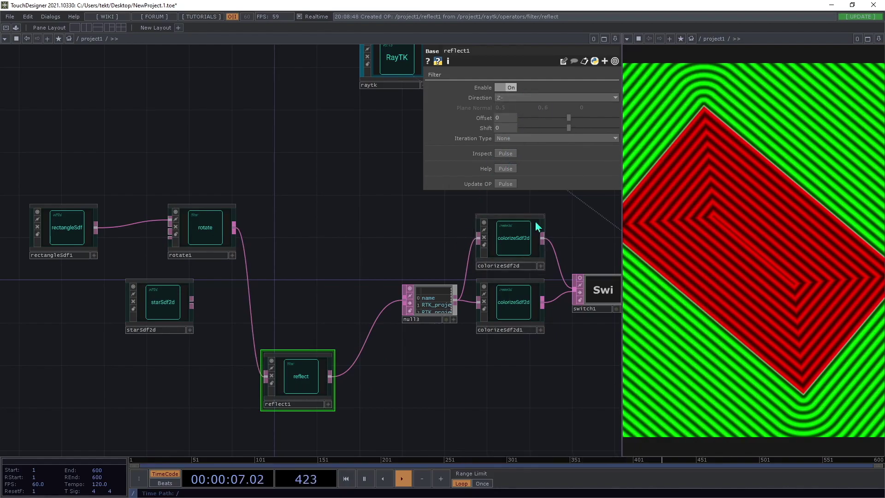
left_click(531, 97)
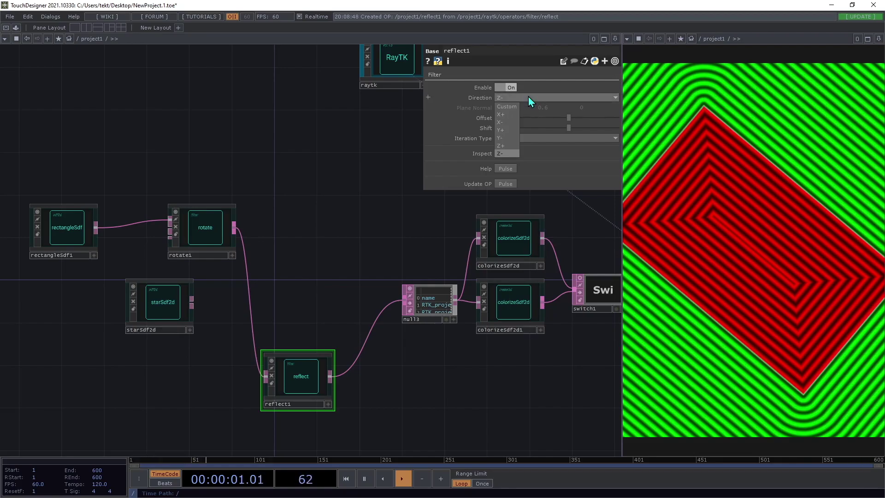
left_click(507, 114)
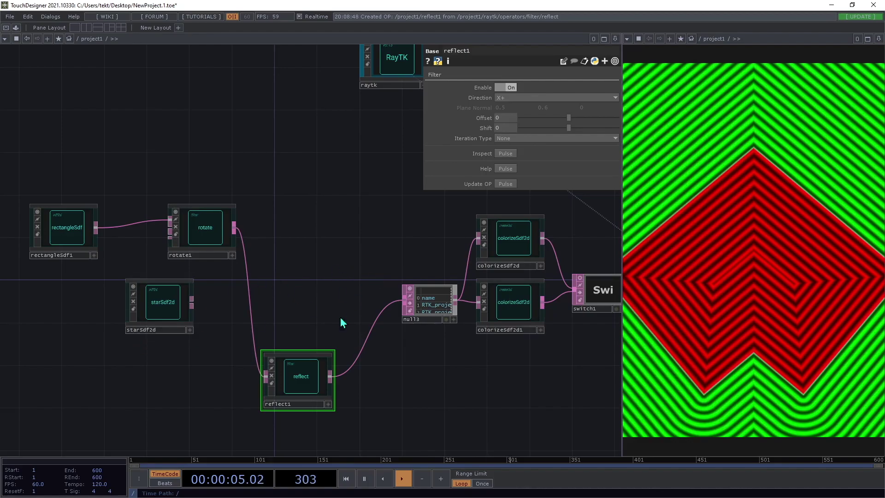
Step: Move reflect1 and starSdf2d into line with null3, and feed starSdf2d into rotate1 in place of rectangleSdf1
left_click_drag(323, 382, 325, 317)
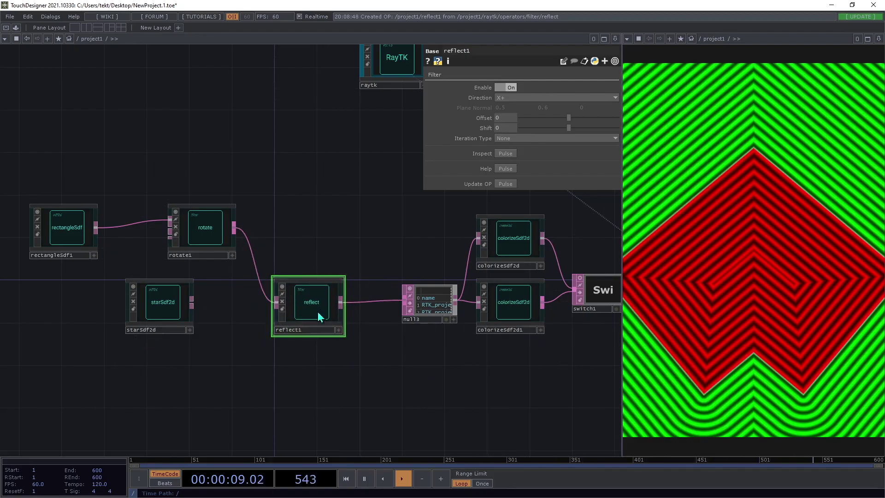
left_click_drag(191, 307, 94, 307)
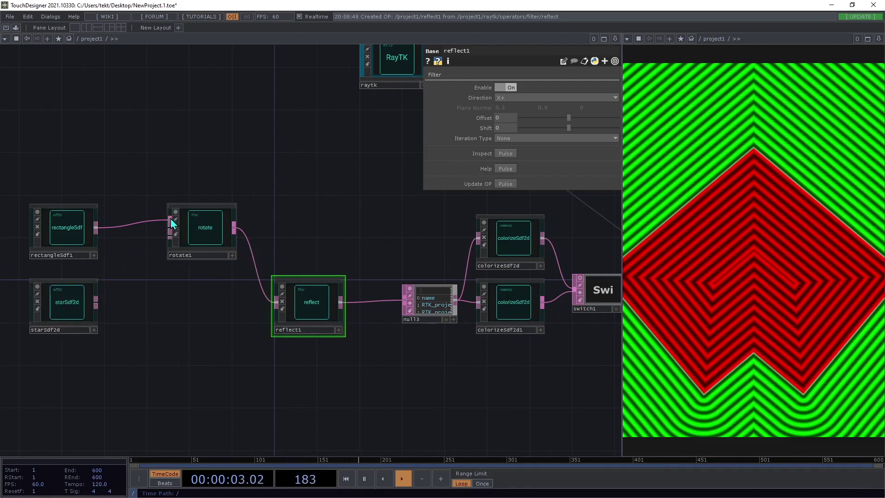
left_click_drag(167, 219, 113, 300)
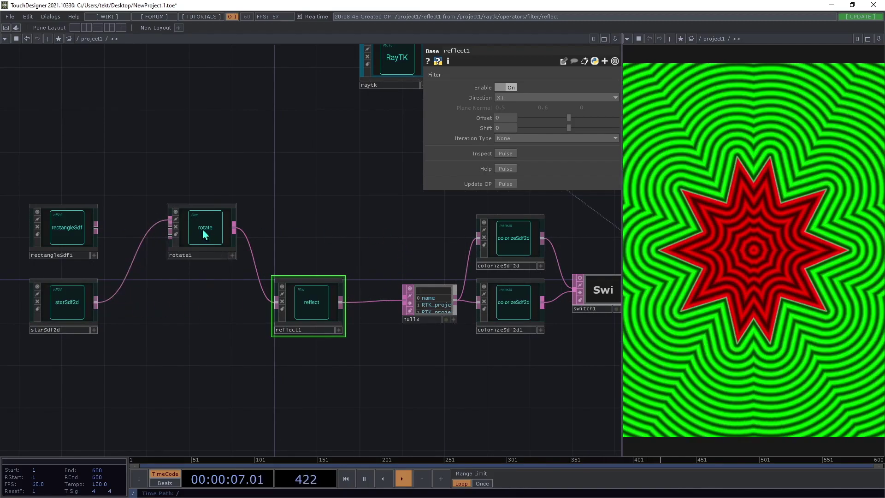
Step: Move rotate1 into the row between starSdf2d and reflect1, and set its Rotate value to 11
left_click_drag(205, 231, 173, 305)
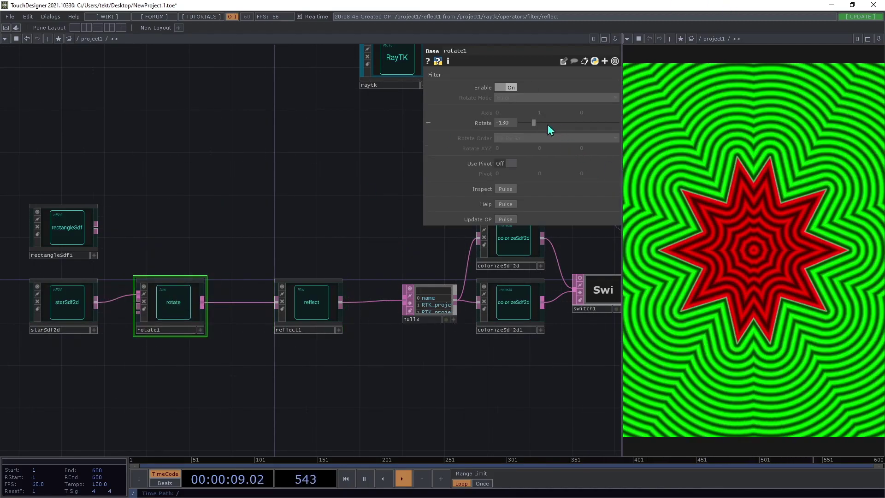
left_click_drag(534, 122, 571, 142)
Step: Add a RayTK modulo1D filter to the network
left_click_drag(326, 372, 435, 356)
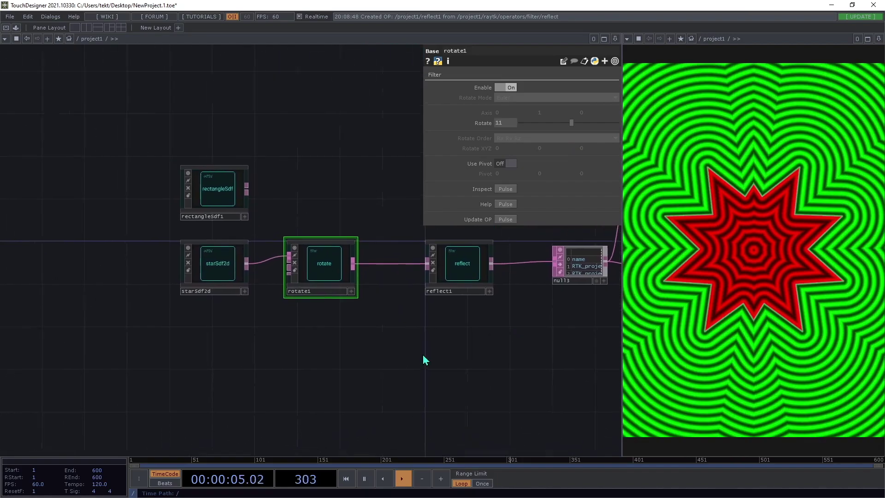
key("alt+r")
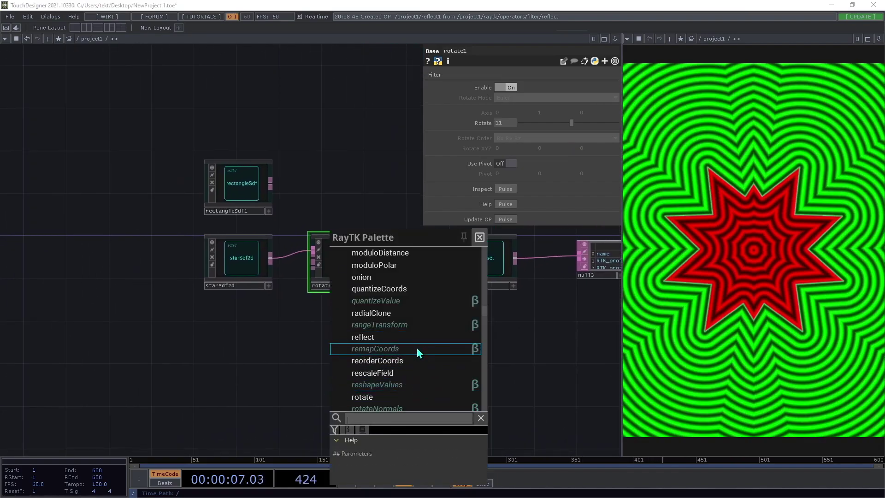
scroll(405, 346, "down", 3)
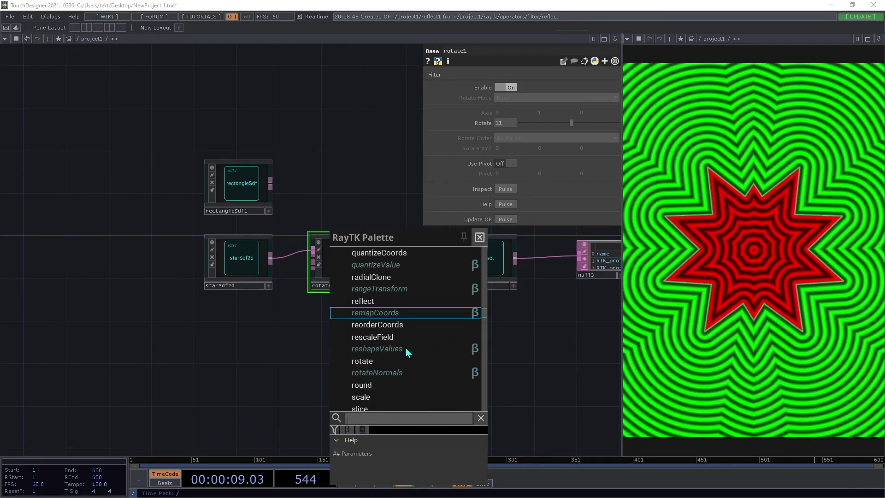
scroll(405, 350, "up", 2)
scroll(405, 375, "up", 1)
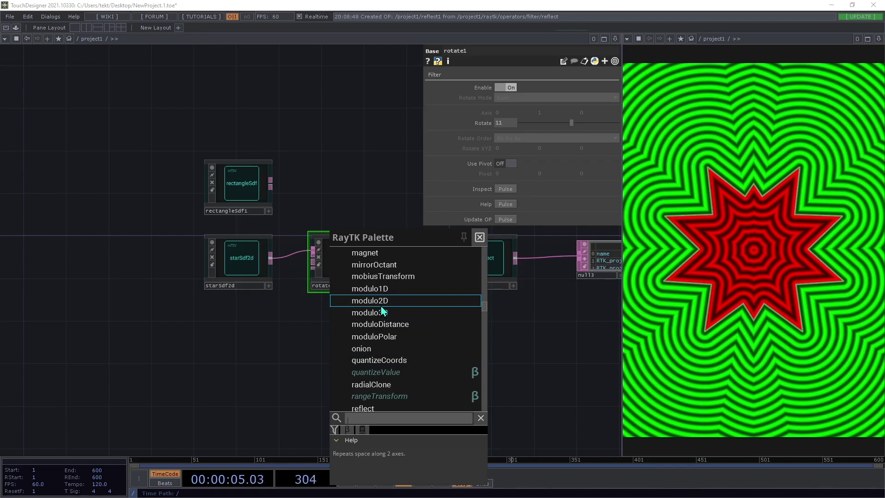
left_click(432, 327)
Step: Rearrange the operators so reflect1 sits above modulo1D, and wire modulo1D between rotate1 and null3
left_click_drag(296, 251, 383, 367)
left_click_drag(466, 309, 356, 333)
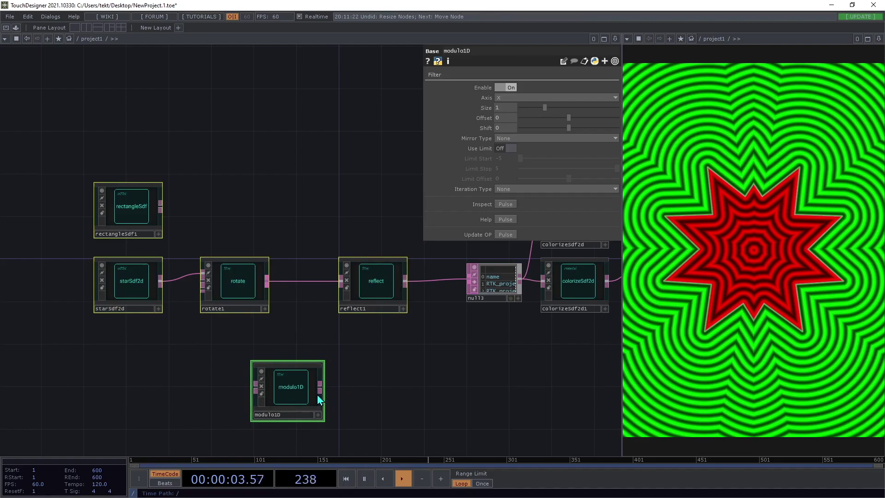
left_click_drag(317, 394, 284, 373)
left_click(254, 409)
left_click_drag(266, 271, 266, 206)
left_click_drag(252, 370, 171, 280)
left_click_drag(310, 284, 469, 279)
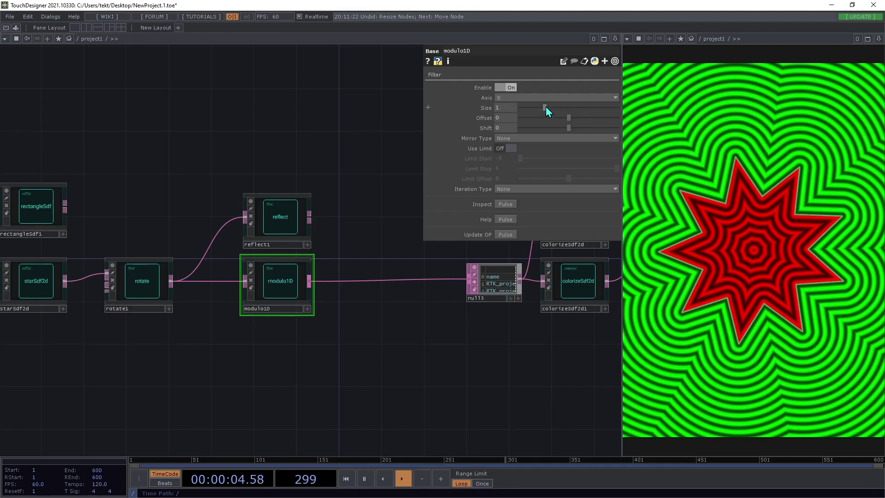
Step: Add a RayTK scale filter and place it between modulo1D and null3
key("alt+r")
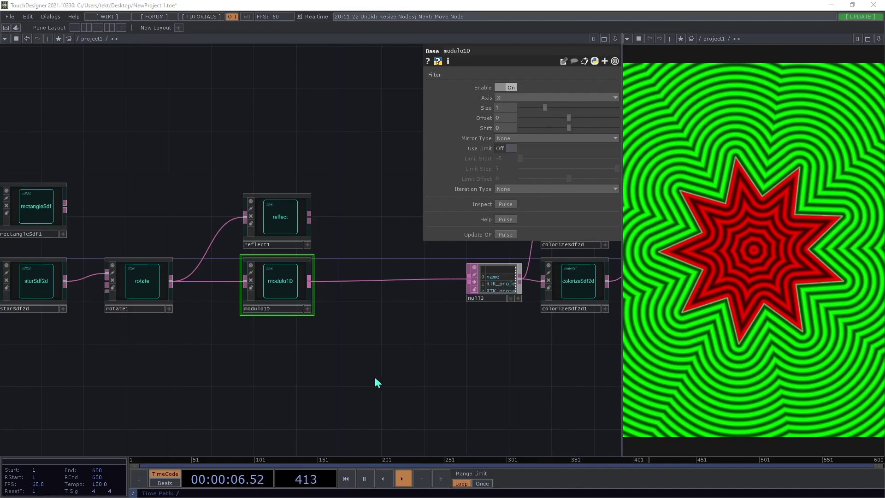
left_click(363, 438)
type("sc")
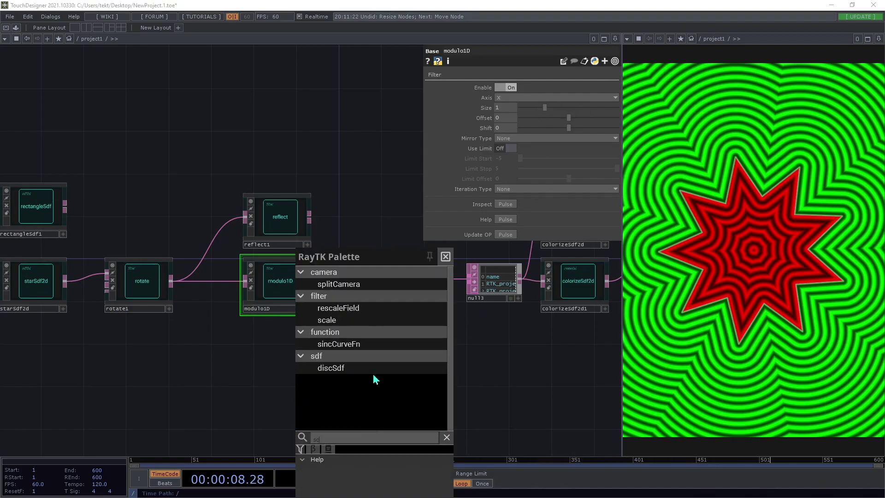
left_click(344, 322)
left_click(316, 259)
key("ctrl+z")
left_click_drag(277, 243, 360, 299)
Step: Connect modulo1D to the scale filter's input and the scale filter's output to null3
left_click(361, 298)
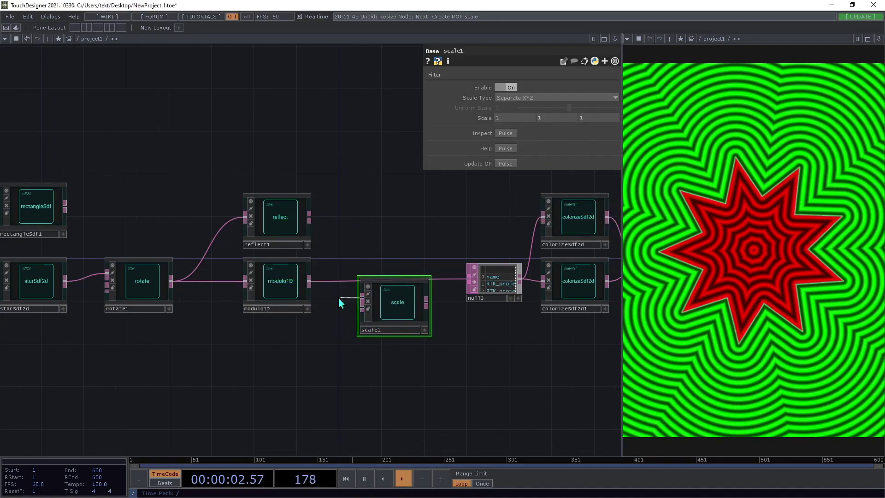
left_click(309, 281)
left_click_drag(472, 283, 381, 293)
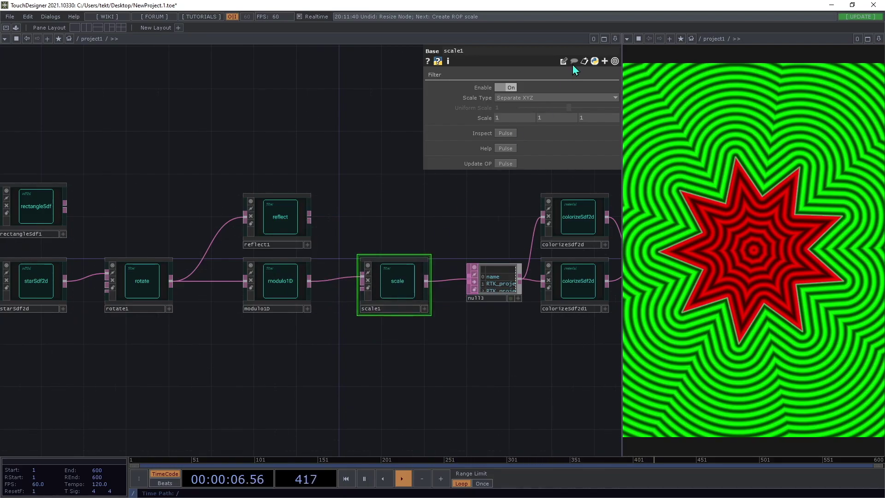
Step: Keep scale1's Scale Type at Separate XYZ and set its X scale to 0.6
left_click(523, 99)
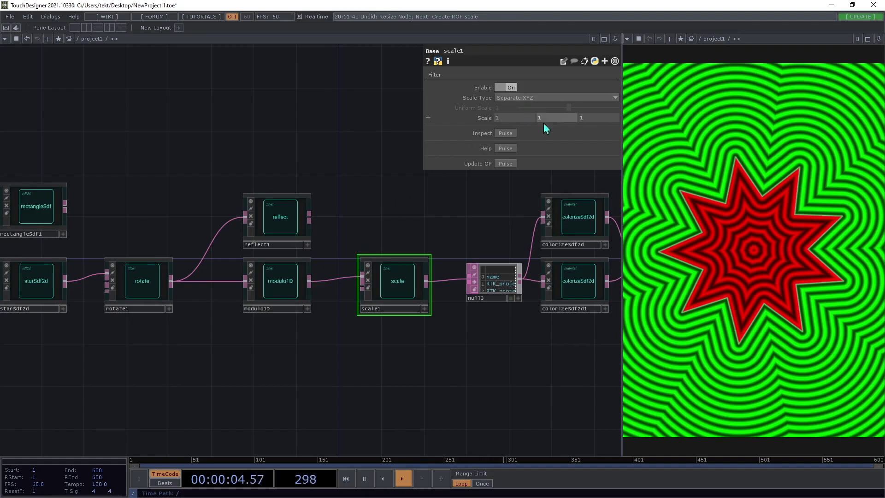
left_click(507, 117)
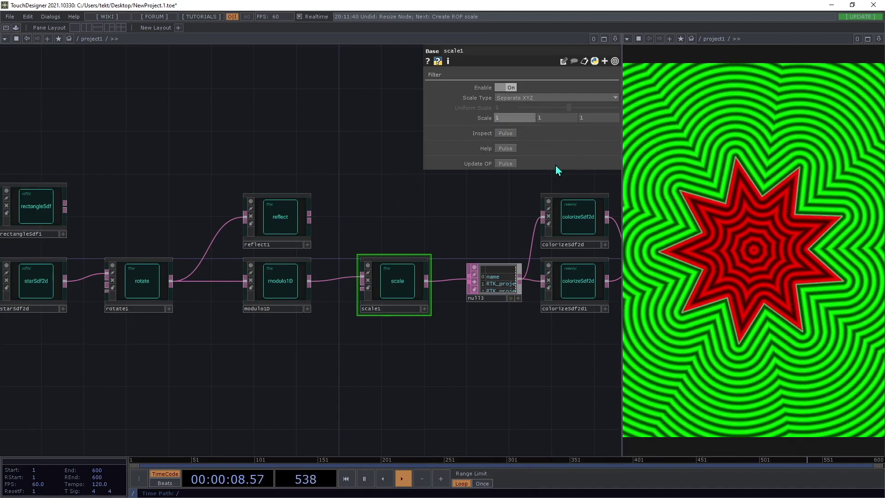
middle_click_drag(505, 119, 468, 119)
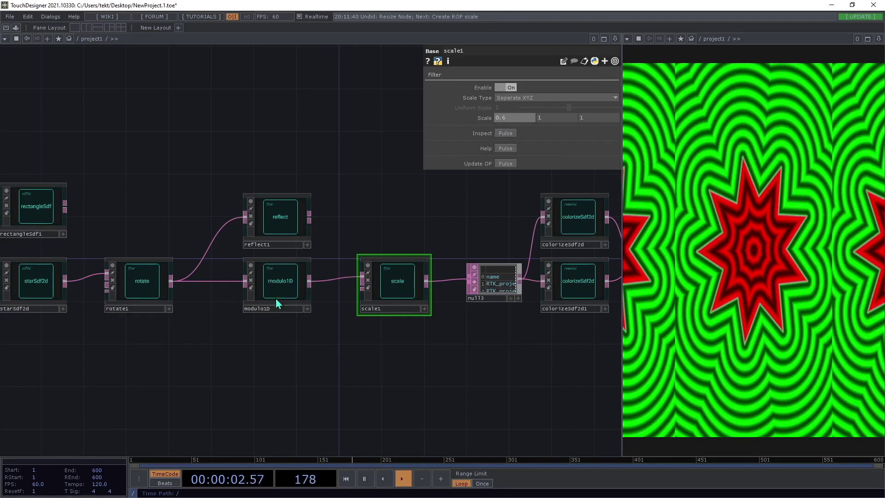
Step: Feed rotate1 directly into scale1, bypassing modulo1D, then try an X scale of 0.3 and return it to 1
left_click_drag(361, 281, 181, 292)
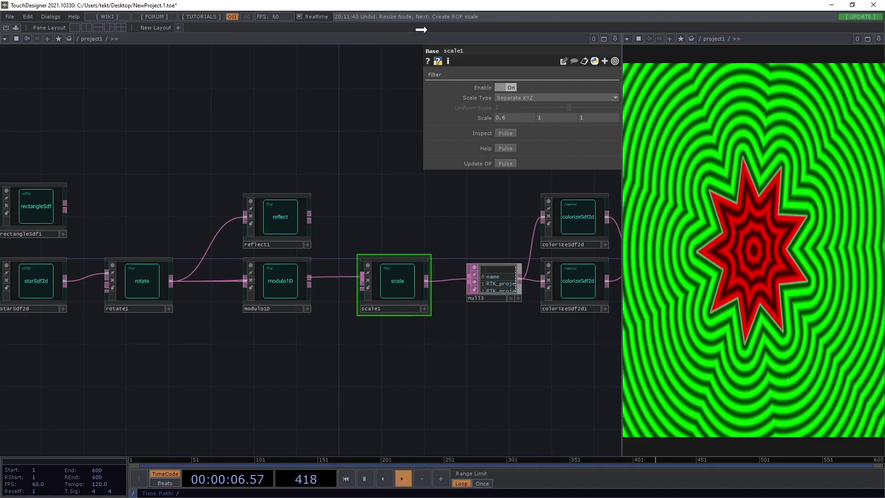
left_click(483, 88)
left_click(472, 86)
middle_click_drag(512, 117, 510, 100)
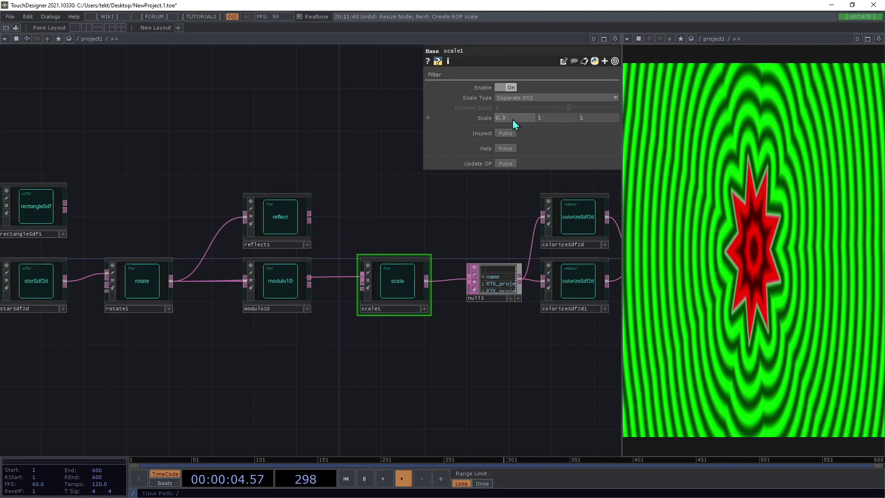
middle_click_drag(522, 115, 518, 98)
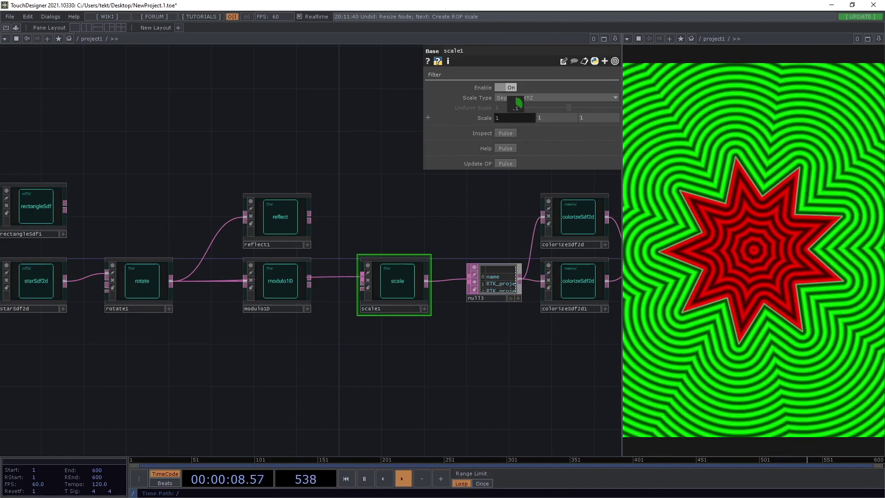
Step: Switch scale1 to Uniform scaling at about 0.543 and feed it from modulo1D again
left_click(518, 98)
left_click(518, 115)
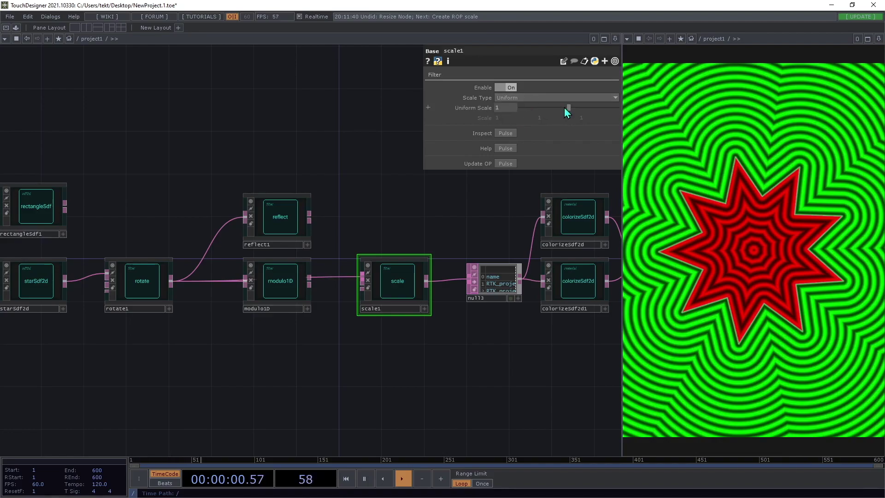
left_click_drag(570, 106, 547, 112)
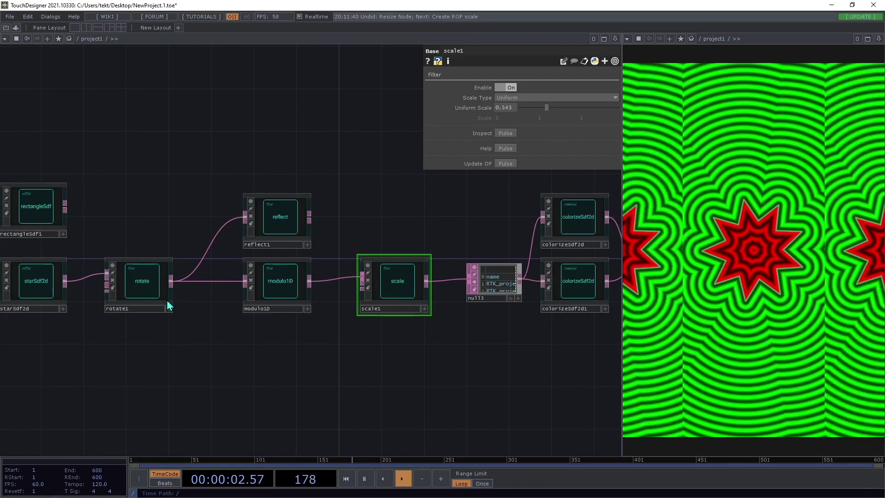
Step: Configure modulo1D with Size 0.69, Axis Y and Mirror Type Mirror
left_click(274, 296)
left_click_drag(544, 107, 537, 107)
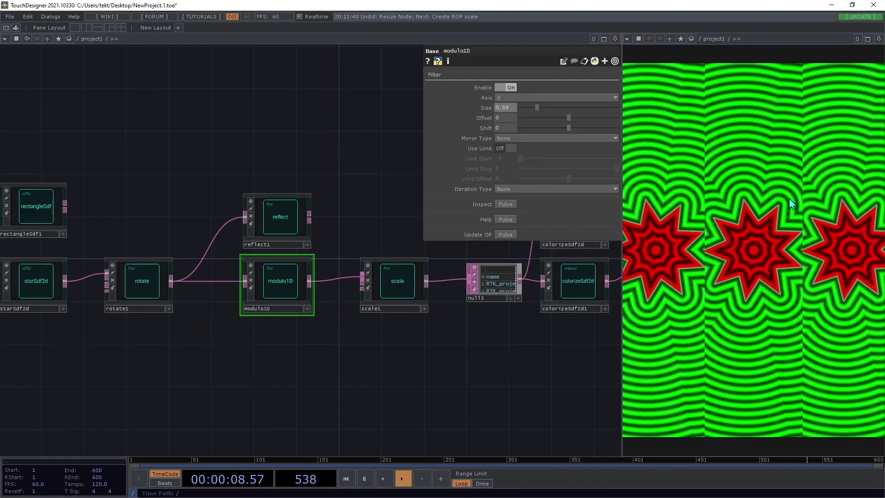
left_click(534, 98)
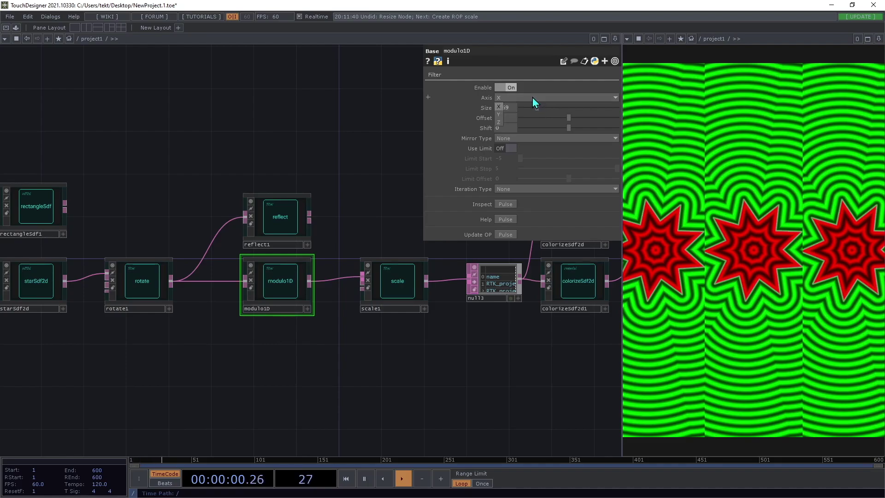
left_click(500, 115)
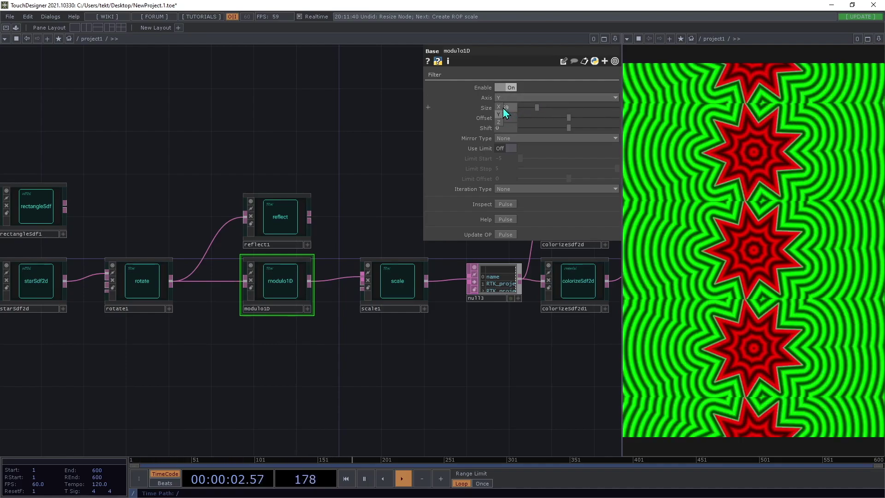
left_click(511, 139)
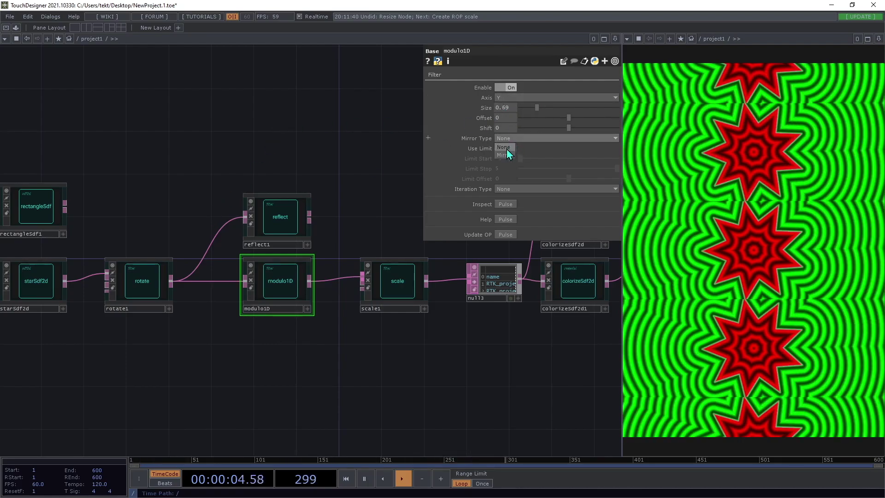
left_click(502, 154)
Step: Open the parameters of rotate1
left_click(147, 282)
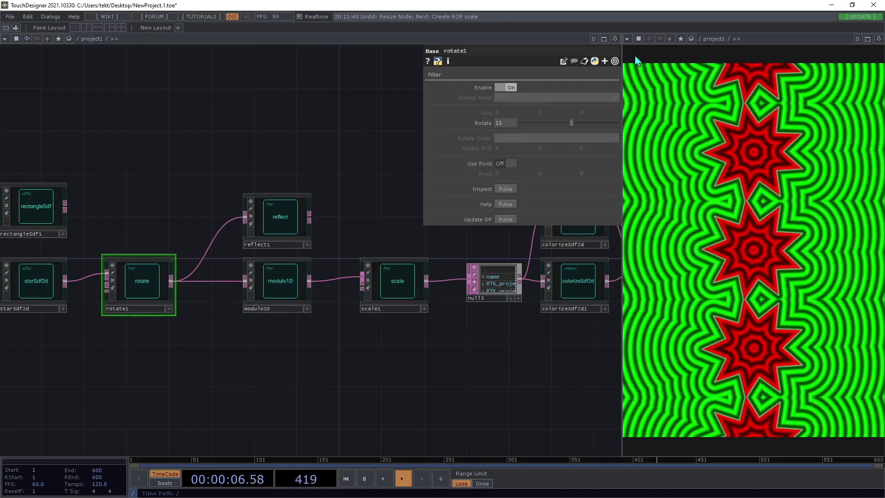
Step: Set the rotate1 operator's rotation to -67 and delete the unused reflect1 operator
left_click_drag(571, 123, 552, 141)
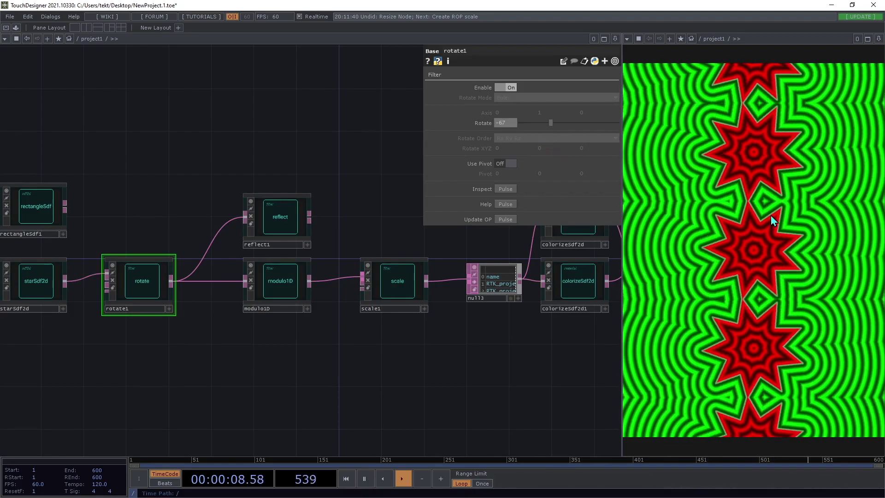
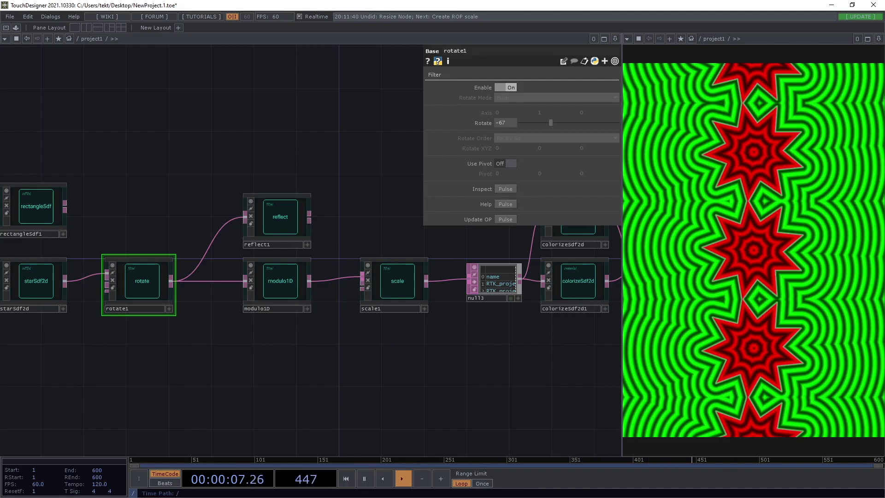
left_click(286, 227)
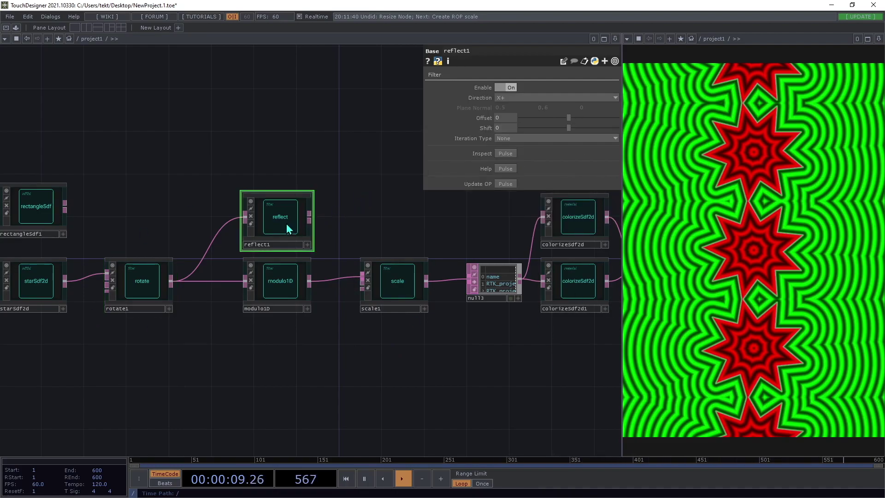
key("Delete")
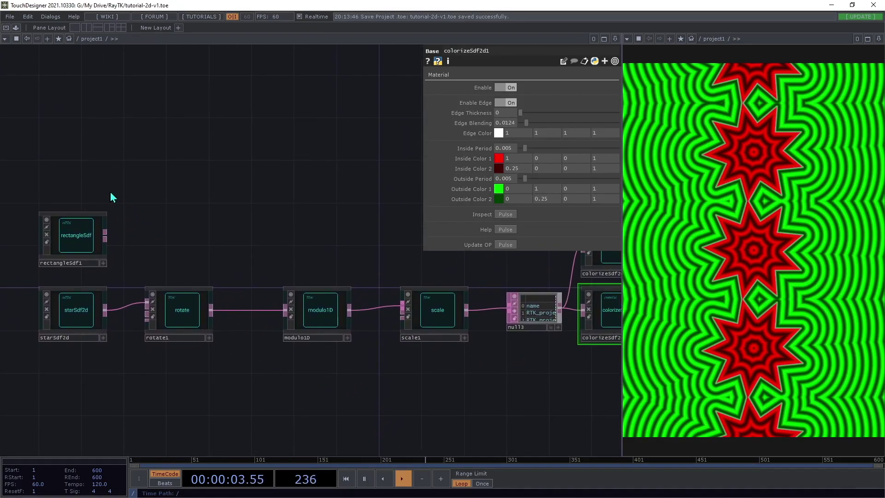
Step: Move the rotate operator closer to modulo1D, leaving a gap after starSdf2d in the chain
left_click_drag(52, 196, 12, 417)
left_click(199, 399)
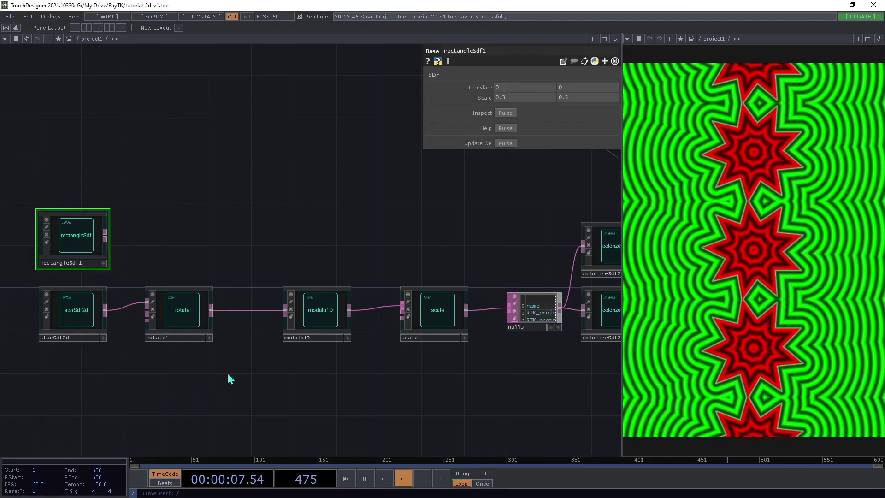
left_click_drag(331, 412, 209, 309)
left_click(187, 325)
left_click_drag(262, 409, 304, 377)
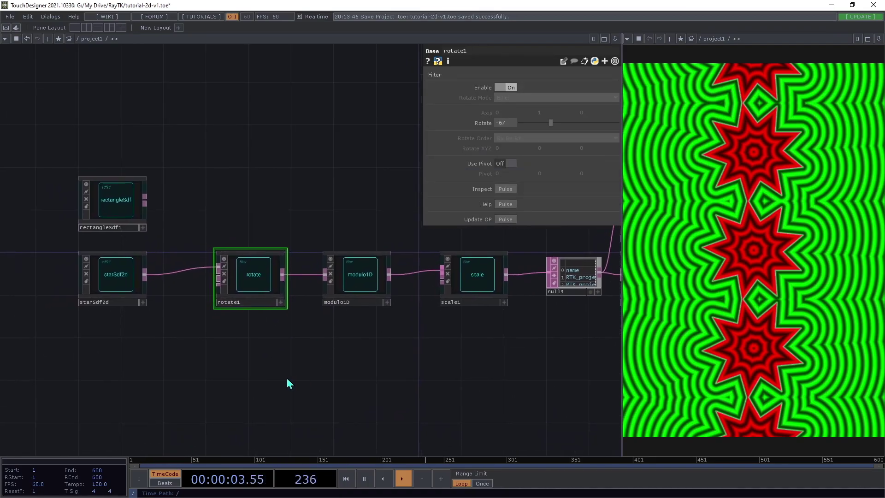
Step: Add a simpleUnion operator from the RayTK combine category and place it beside rectangleSdf1
key("alt+r")
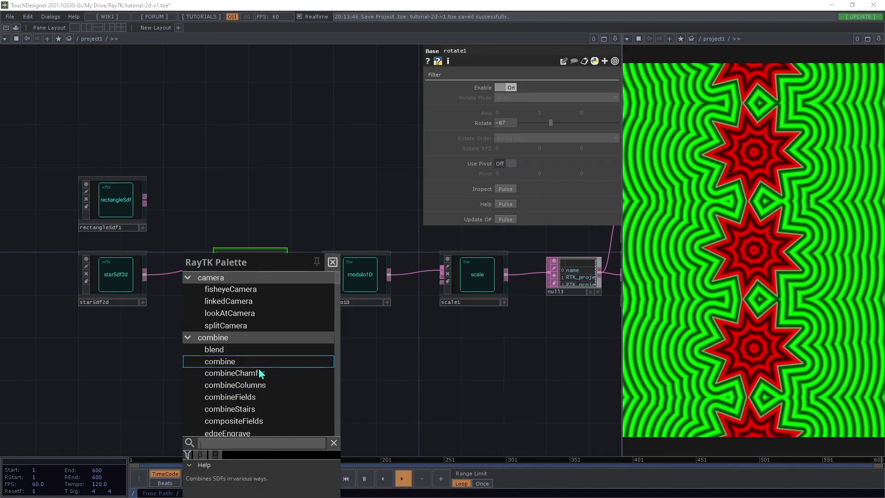
scroll(260, 372, "down", 1)
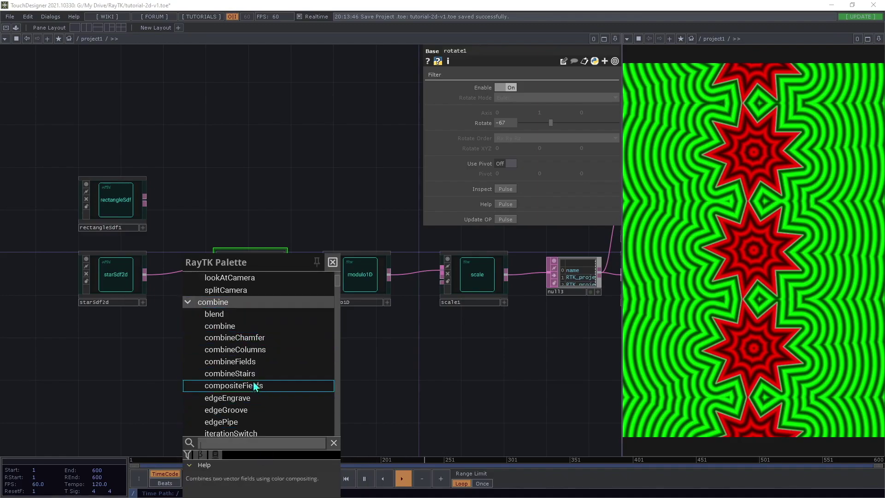
scroll(251, 405, "down", 1)
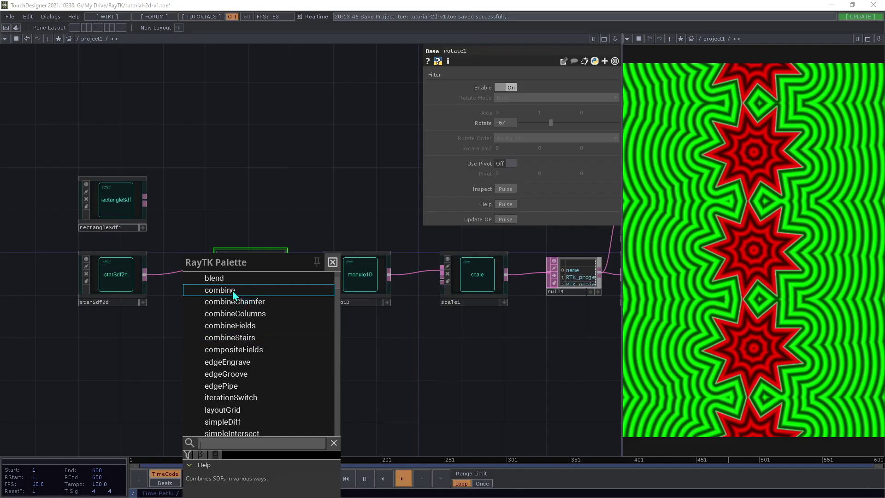
scroll(257, 415, "up", 1)
scroll(253, 403, "down", 4)
scroll(251, 391, "up", 1)
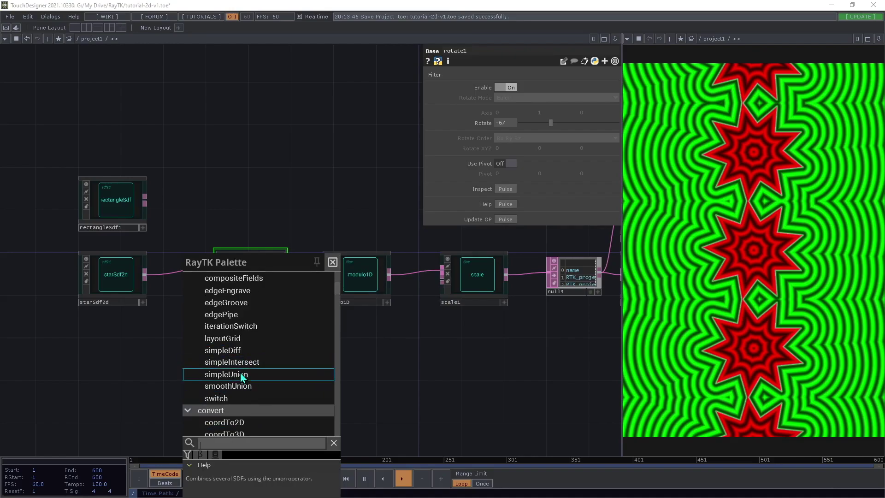
left_click(226, 374)
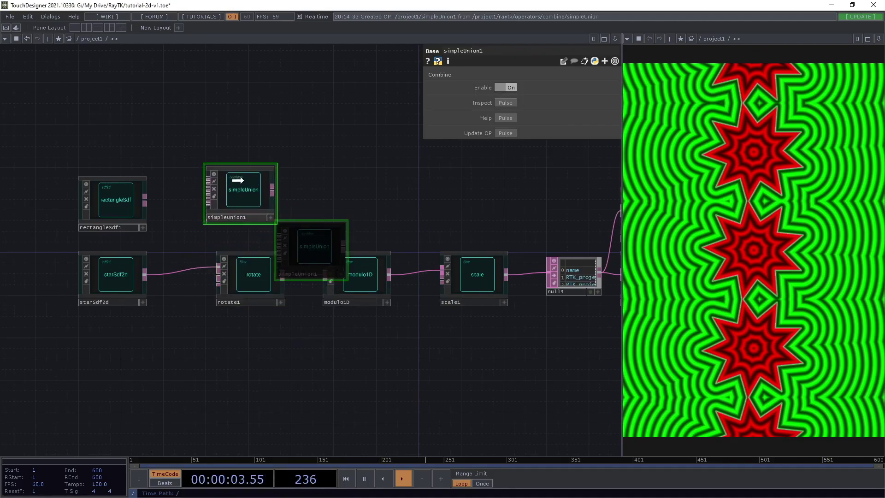
left_click(215, 193)
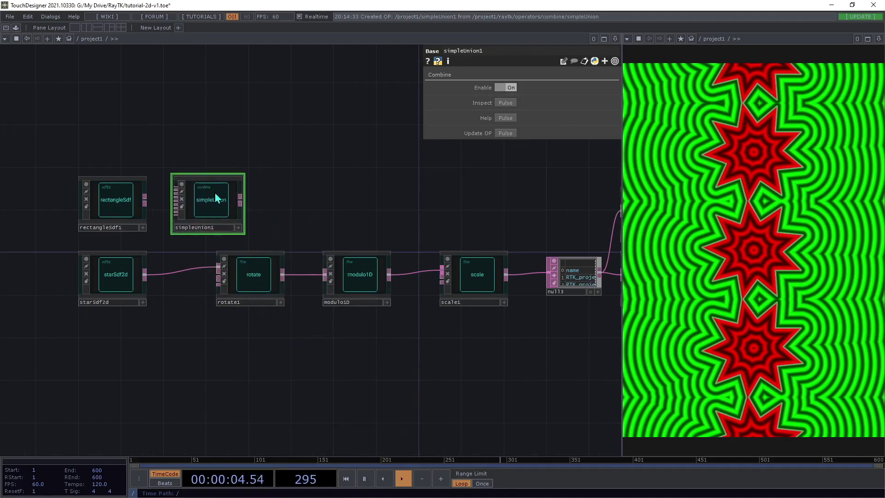
Step: Disable the modulo1D filter and connect rectangleSdf and starSdf2d to the first two inputs of simpleUnion
left_click(371, 282)
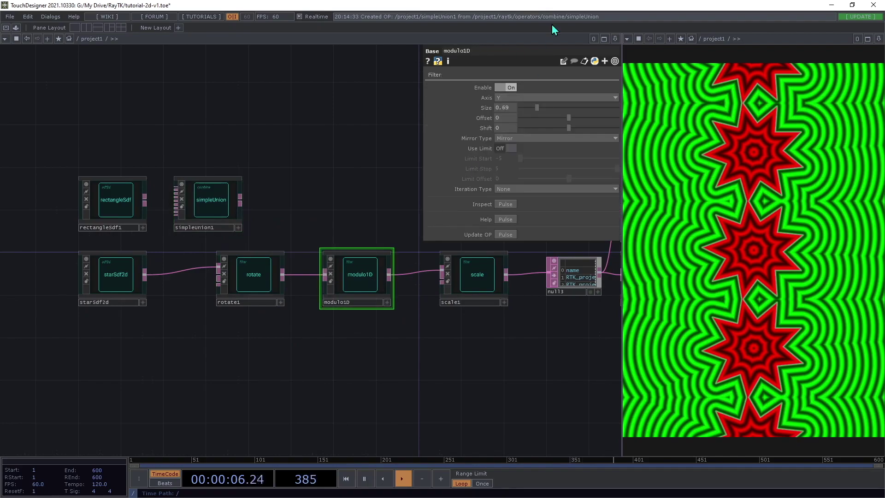
left_click(513, 87)
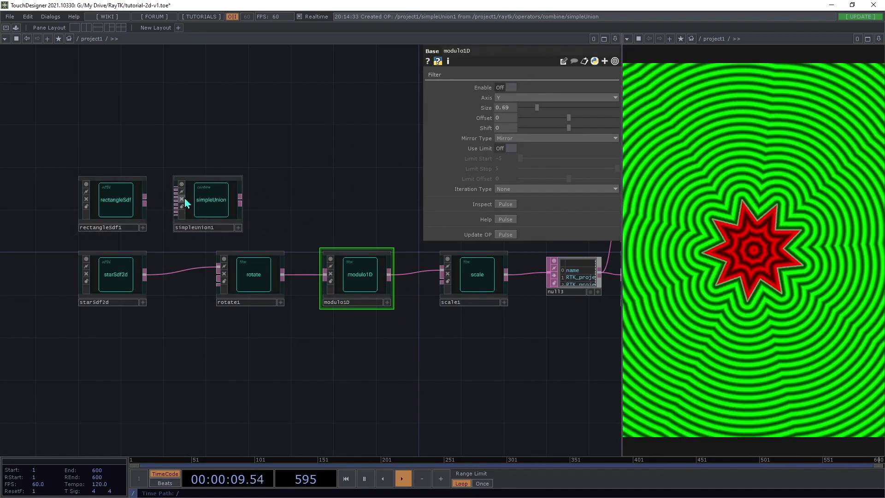
left_click_drag(176, 197, 145, 201)
left_click_drag(147, 275, 205, 198)
scroll(152, 193, "up", 5)
scroll(205, 199, "down", 5)
left_click_drag(244, 130, 88, 366)
left_click_drag(264, 227, 167, 272)
left_click(245, 211)
Step: Insert simpleUnion between starSdf2d and rotate, feeding its output into rotate, and set the rectangle's X translation to 0.8
scroll(193, 251, "up", 2)
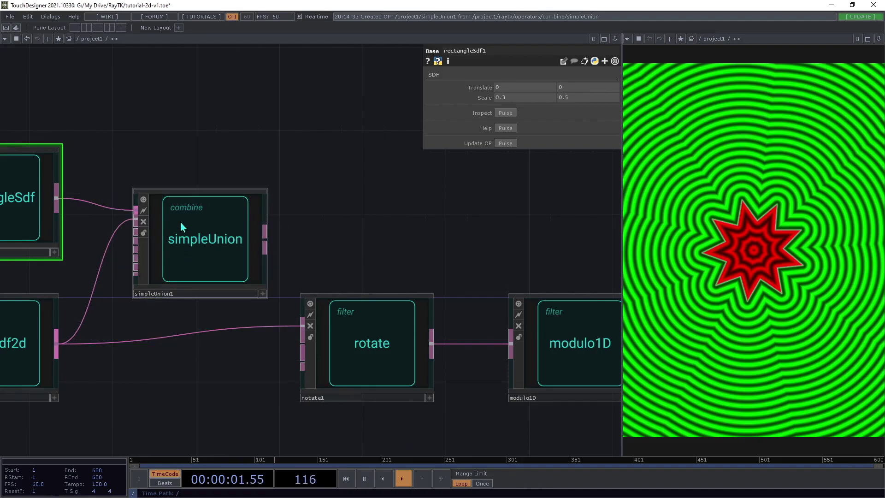
scroll(182, 259, "up", 2)
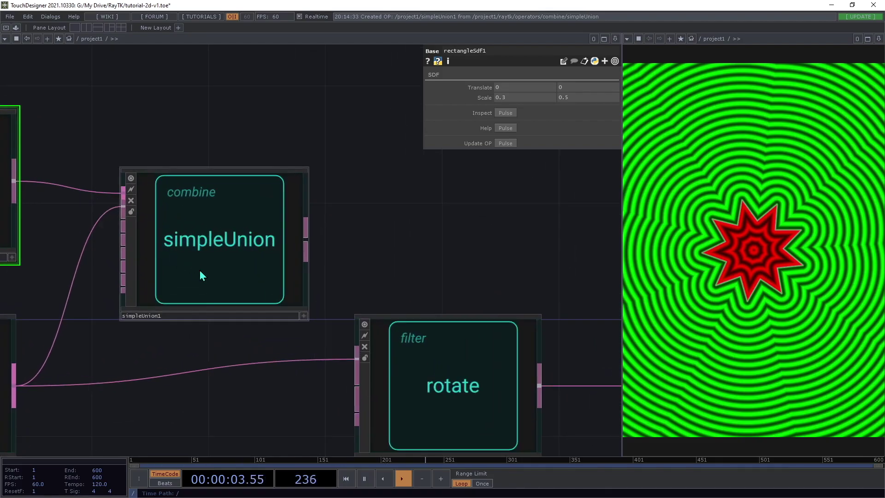
scroll(112, 244, "up", 3)
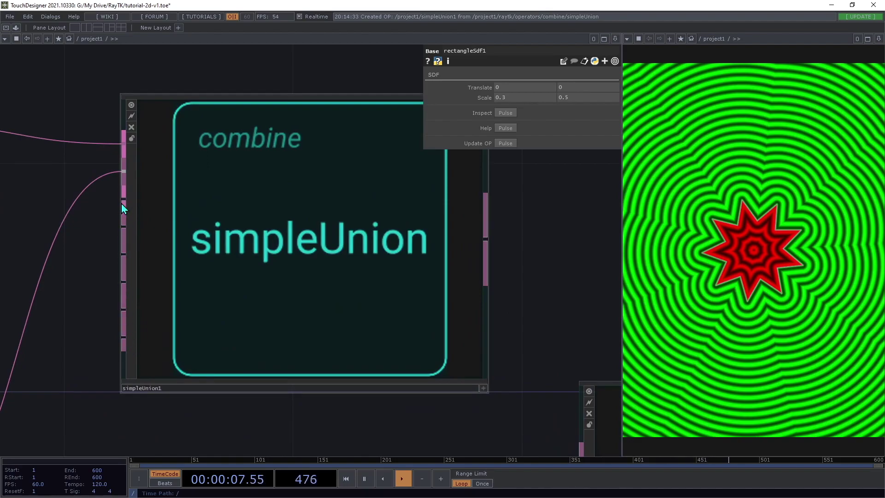
scroll(227, 299, "down", 3)
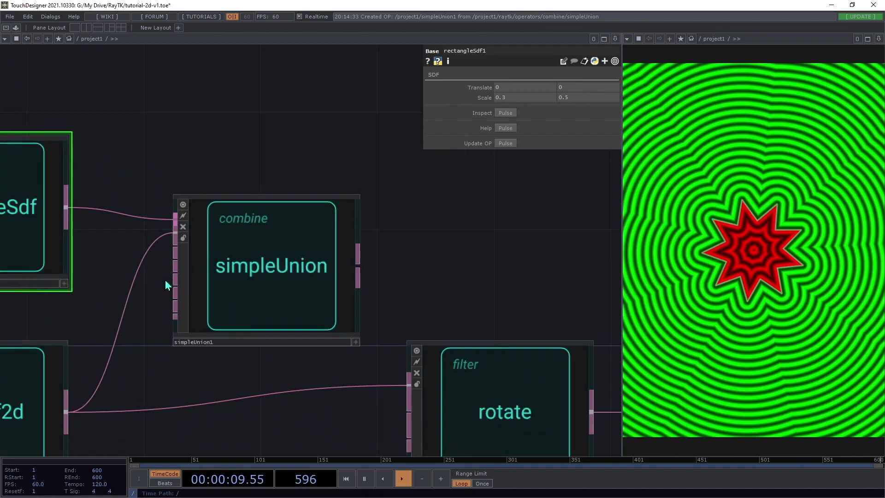
scroll(345, 205, "down", 3)
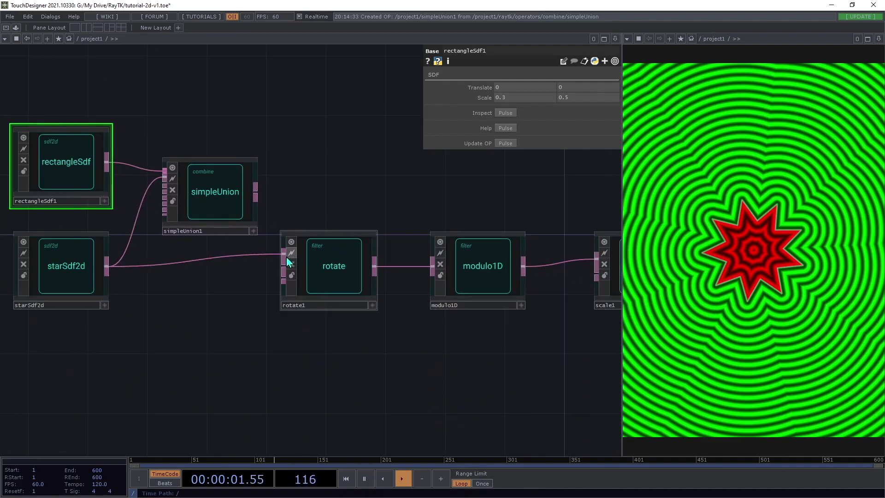
left_click_drag(281, 244, 269, 205)
left_click_drag(212, 196, 171, 267)
mouse_move(529, 88)
middle_mouse_down()
mouse_move(539, 78)
mouse_move(526, 74)
middle_mouse_up()
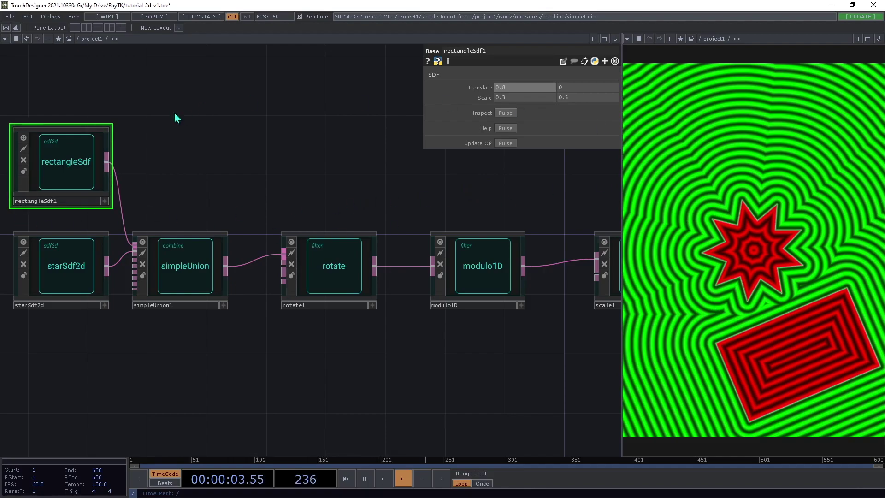
Step: Add a smoothUnion operator combining rectangleSdf and starSdf2d, and feed it into rotate in place of simpleUnion
left_click_drag(210, 110, 236, 132)
key("alt+r")
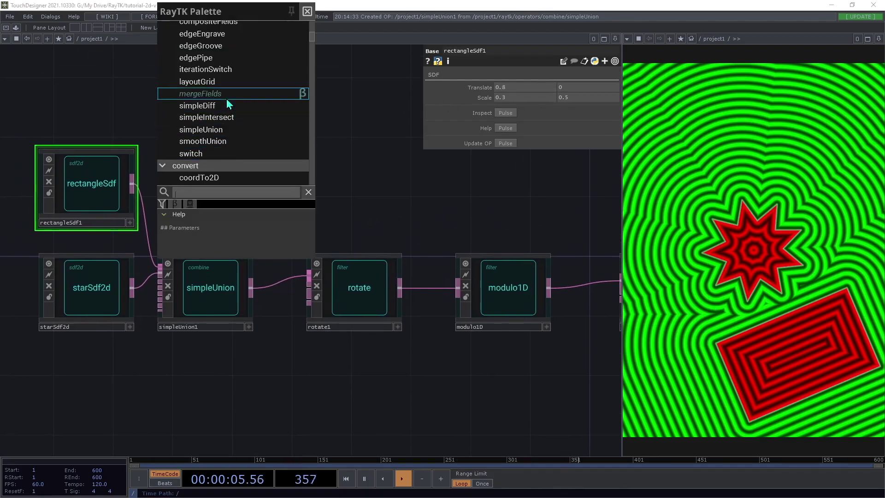
left_click(219, 140)
left_click_drag(297, 231, 132, 287)
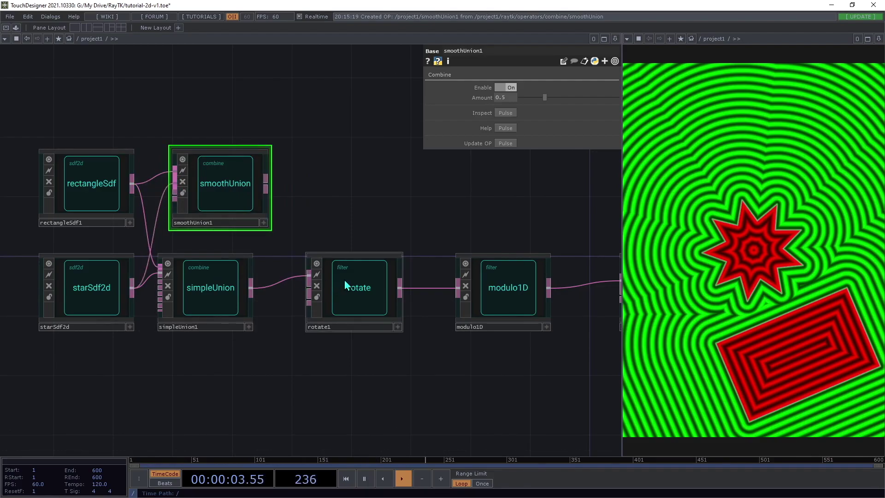
left_click_drag(309, 278, 290, 239)
left_click_drag(280, 206, 269, 196)
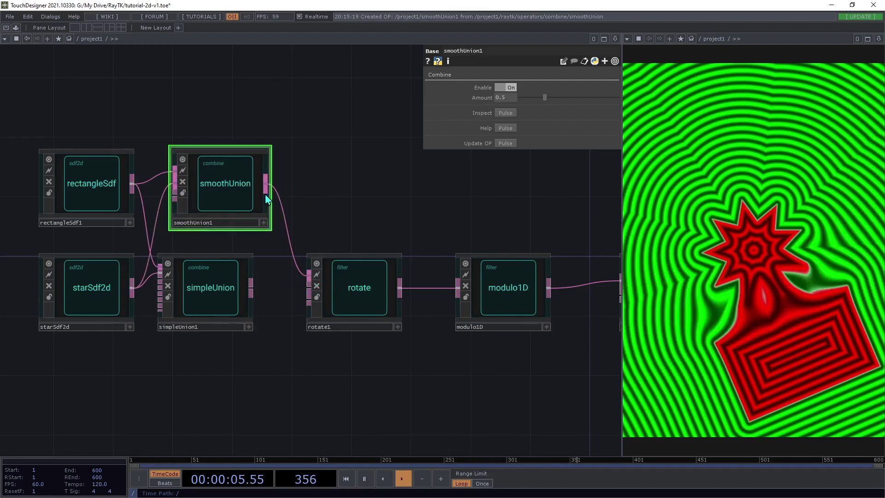
Step: Try smoothUnion amounts of 0.395, 0.471 and 0.643, and settle on 0.571
mouse_move(543, 98)
left_mouse_down()
mouse_move(532, 101)
mouse_move(572, 95)
mouse_move(537, 107)
left_mouse_up()
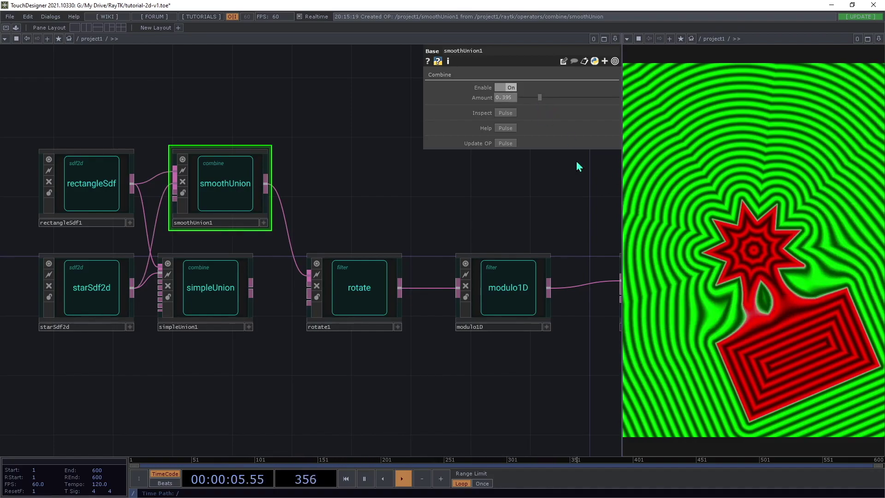
mouse_move(541, 99)
left_mouse_down()
mouse_move(546, 92)
mouse_move(533, 97)
mouse_move(560, 96)
mouse_move(545, 114)
left_mouse_up()
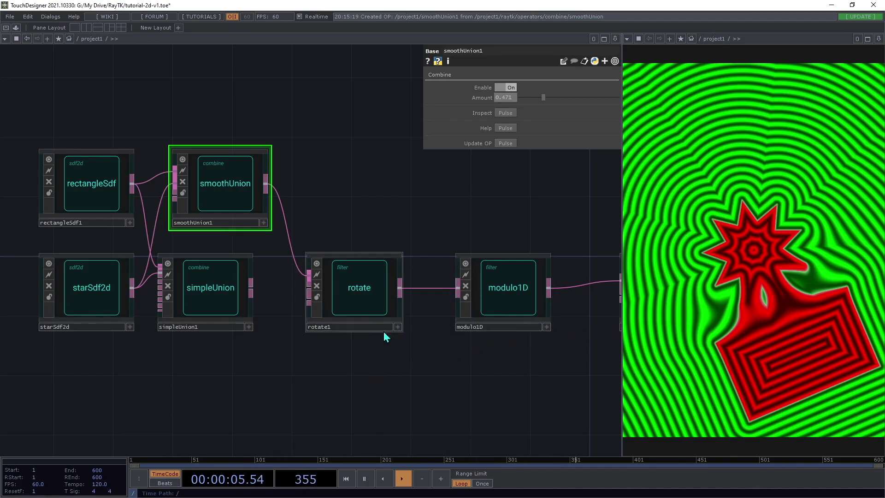
mouse_move(545, 95)
left_mouse_down()
mouse_move(568, 98)
mouse_move(531, 112)
mouse_move(565, 101)
mouse_move(556, 106)
left_mouse_up()
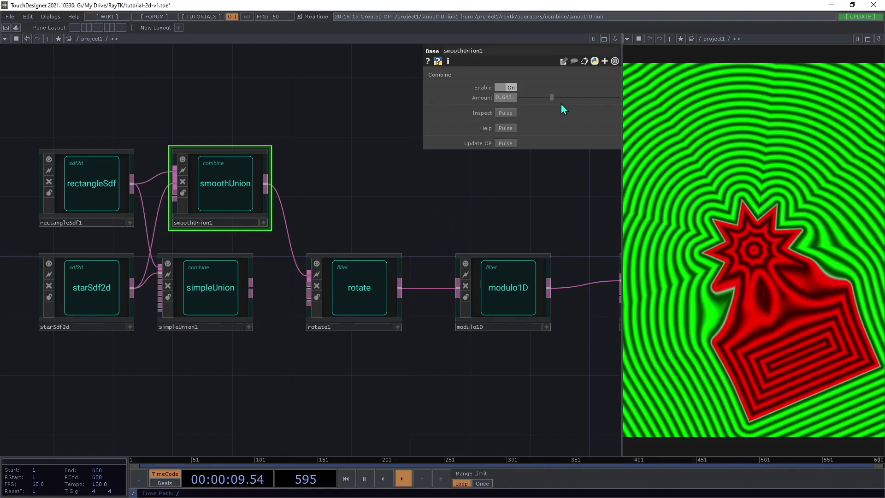
left_click_drag(553, 107, 548, 107)
Step: Add a combine operator from the RayTK palette and place it below simpleUnion
left_click_drag(237, 387, 259, 330)
key("alt+r")
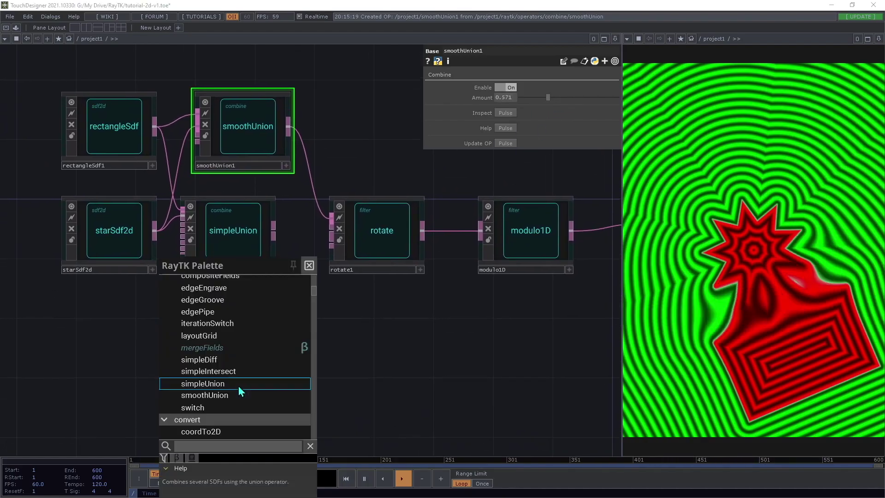
scroll(258, 403, "up", 3)
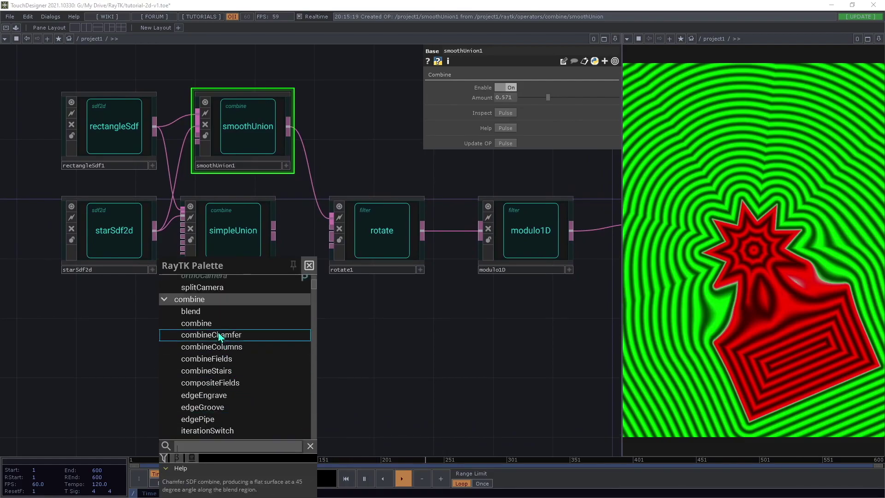
left_click(210, 325)
left_click(272, 363)
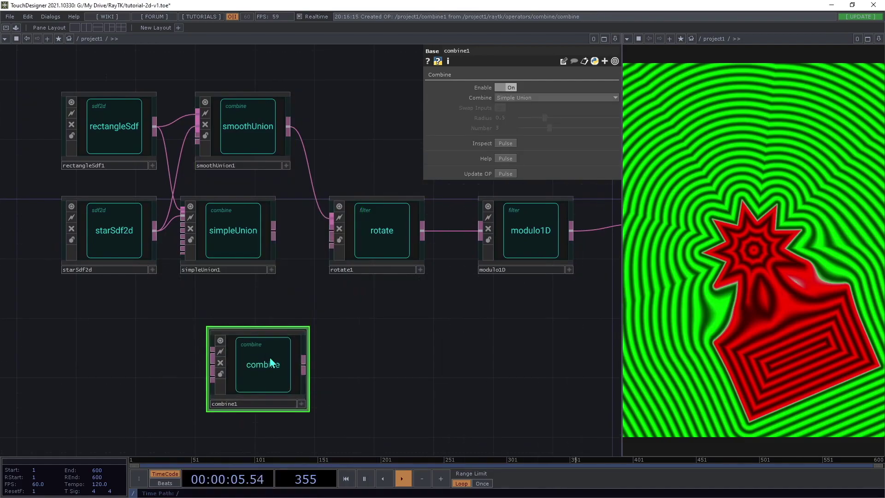
Step: Wire rectangleSdf and starSdf2d through combine into rotate, and shift the rectangle along X to overlap the star
right_click_drag(111, 318, 47, 92)
left_click_drag(104, 110, 26, 109)
left_click(119, 115)
left_click_drag(94, 126, 94, 230)
left_click_drag(304, 364, 331, 217)
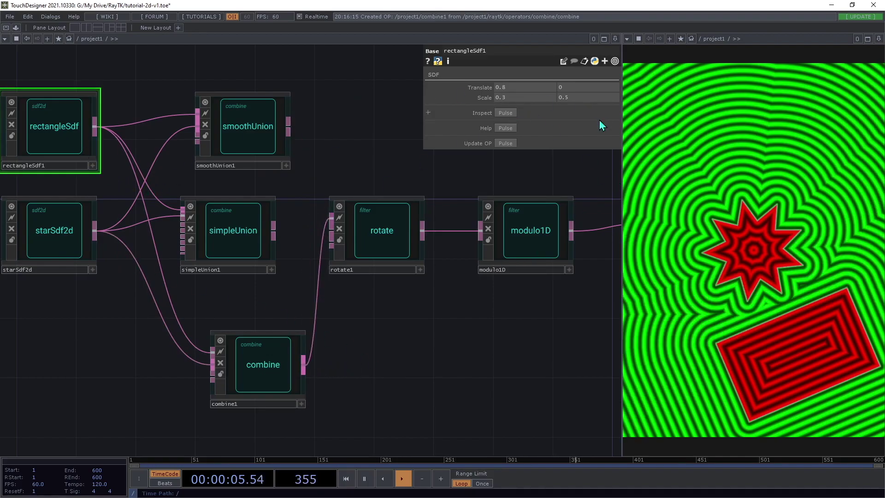
middle_click_drag(523, 94, 491, 91)
Step: Try the Simple Intersect mode on the combine operator, and switch it to Simple Difference
left_click(275, 368)
left_click(521, 97)
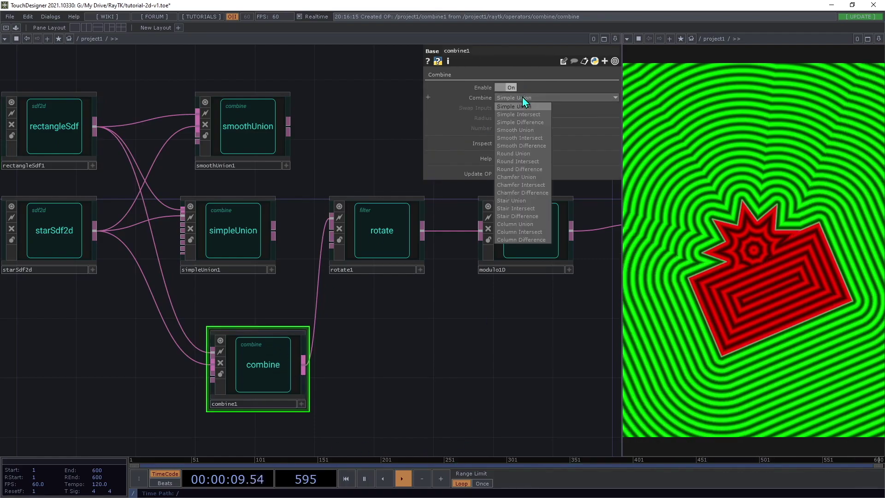
left_click(528, 114)
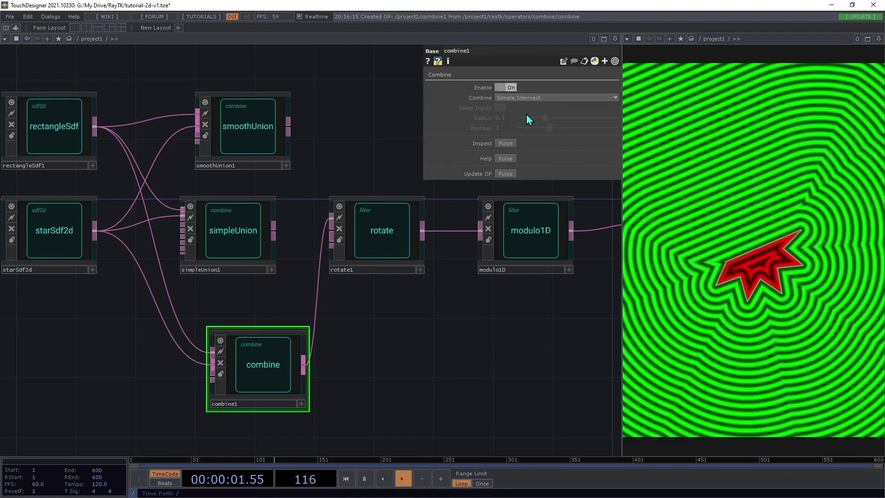
left_click(573, 97)
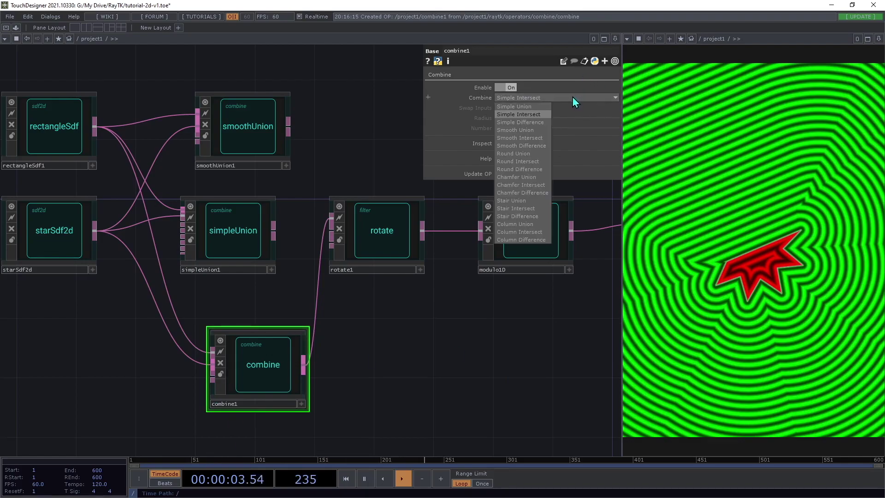
left_click(534, 123)
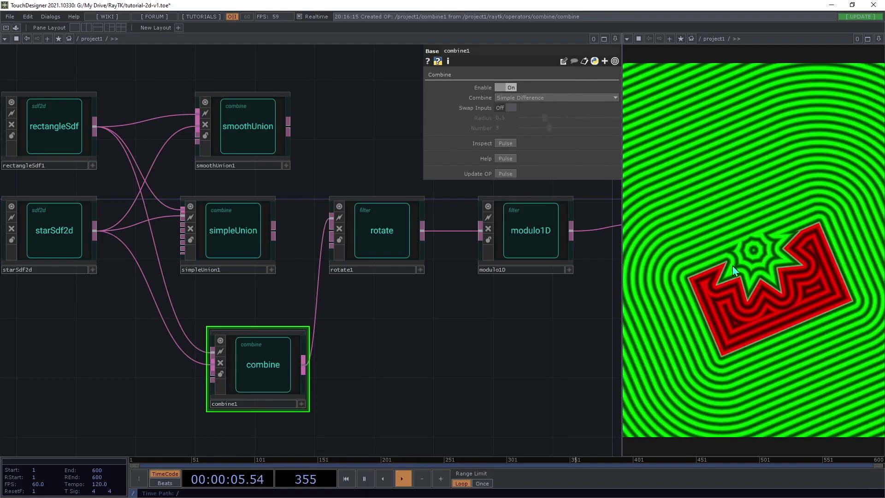
Step: Switch the combine operator to Stair Union, move it directly beneath simpleUnion, and set its radius to 0.152
left_click(582, 97)
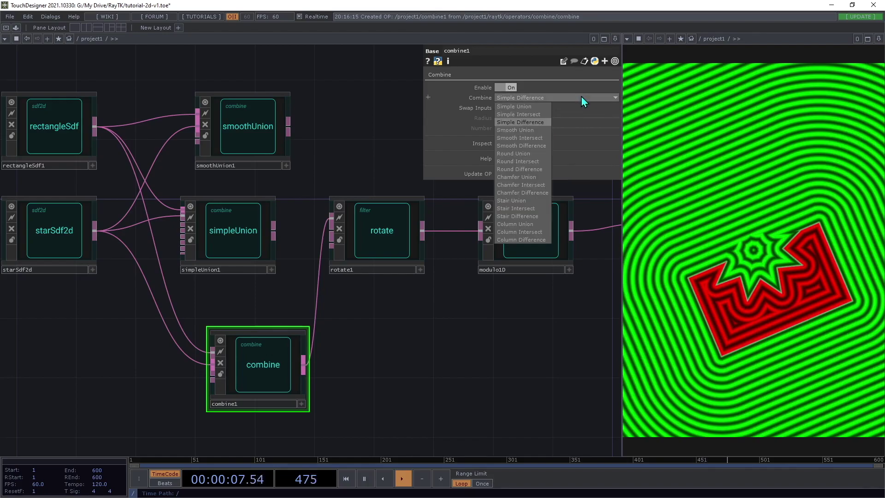
left_click(536, 200)
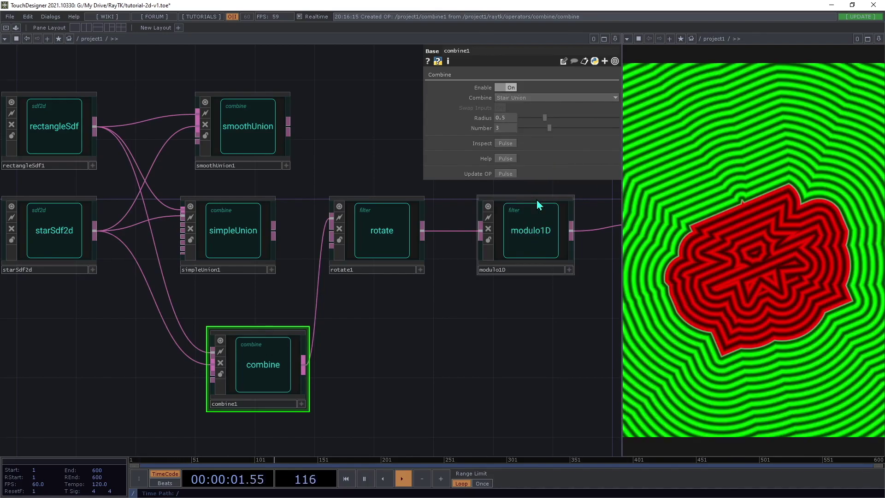
left_click_drag(267, 360, 237, 316)
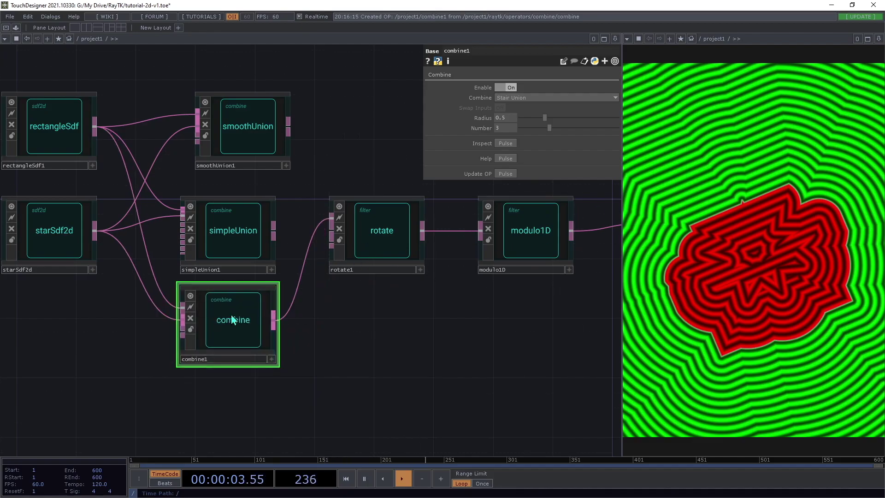
left_click_drag(544, 119, 529, 120)
Step: Add a circleSdf operator from the RayTK palette and place it below starSdf2d
left_click_drag(113, 128, 182, 98)
left_click_drag(243, 155, 364, 67)
key("alt+r")
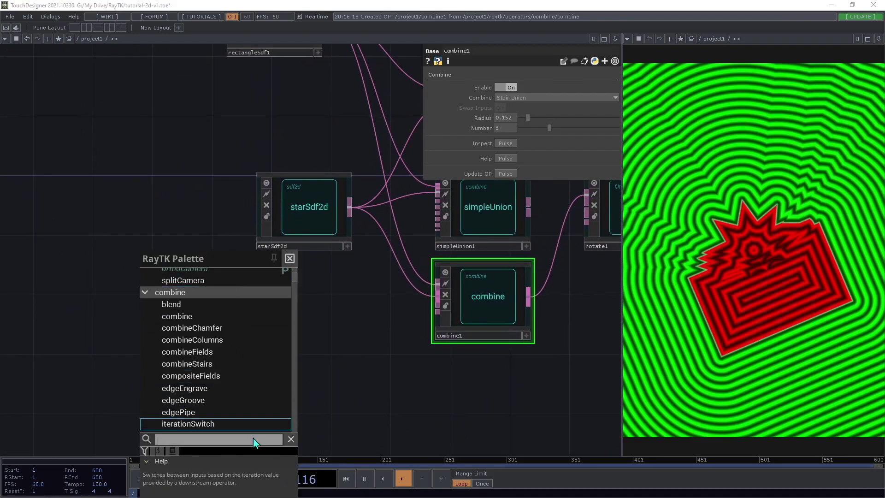
type("cir")
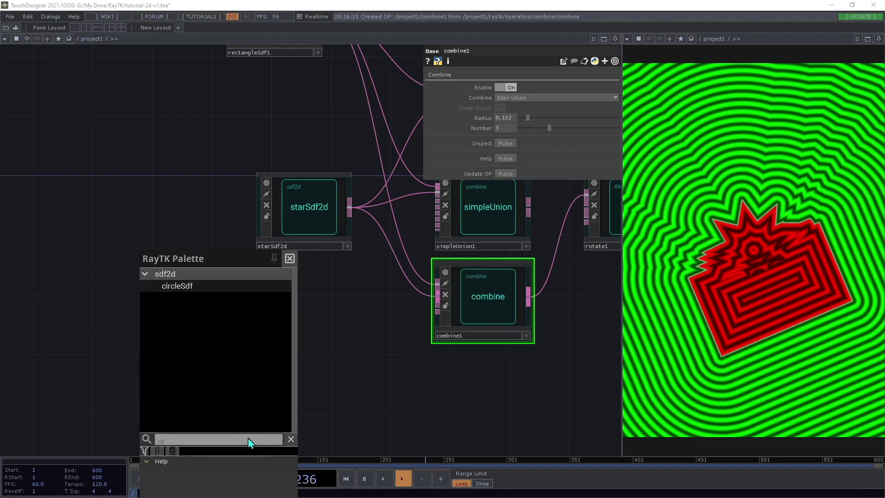
left_click(187, 285)
left_click(310, 389)
Step: Wire circleSdf into combine's second input in place of starSdf2d, and set the circle's radius to 0.29
left_click(349, 326)
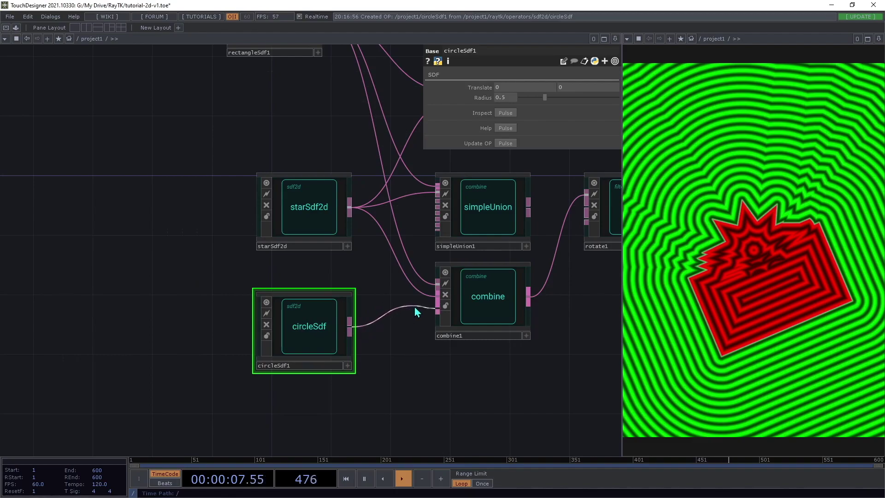
left_click(436, 299)
left_click_drag(393, 372, 312, 368)
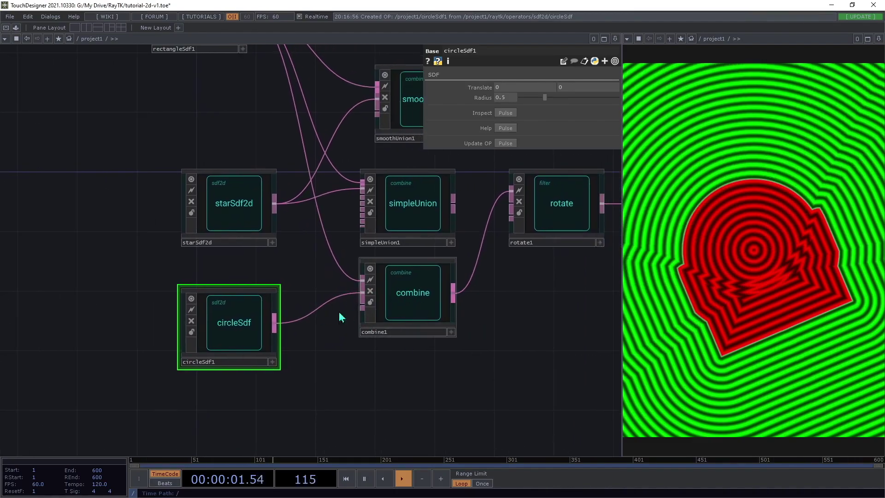
left_click_drag(547, 92, 537, 98)
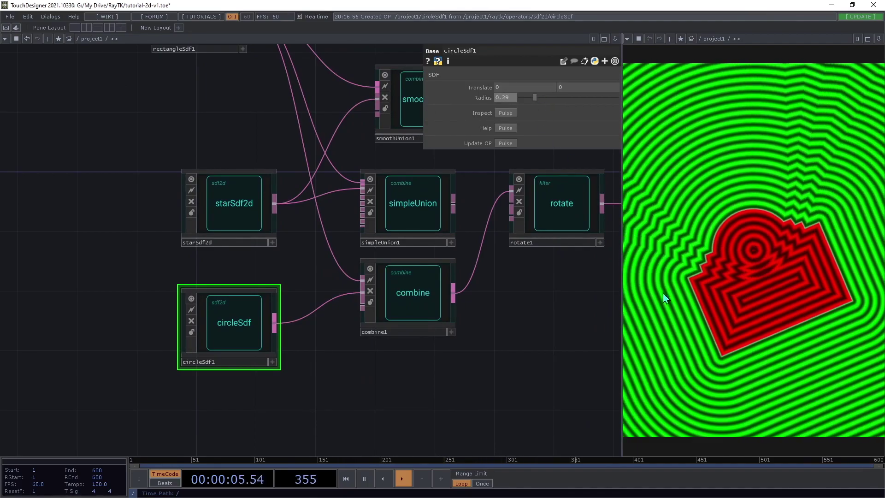
Step: Set the combine operator's Number parameter to 2.86
left_click_drag(541, 312, 452, 323)
left_click(347, 314)
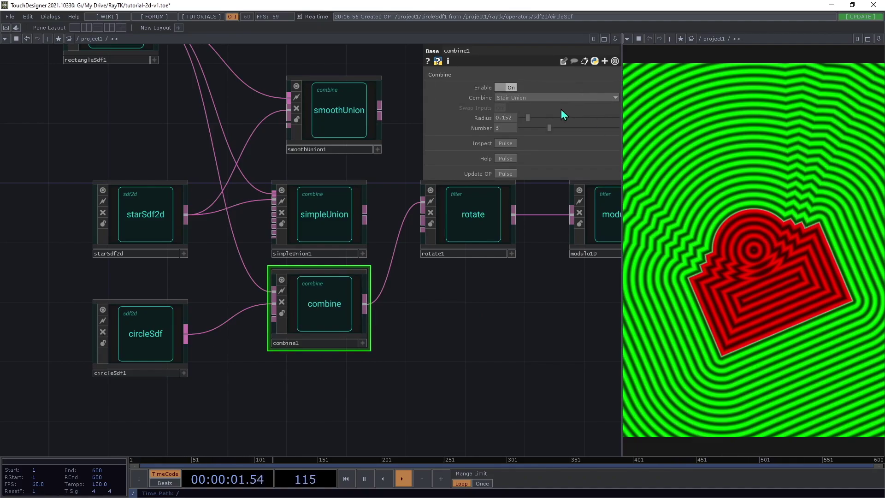
mouse_move(553, 130)
left_mouse_down()
mouse_move(560, 133)
mouse_move(541, 131)
mouse_move(557, 131)
mouse_move(549, 131)
left_mouse_up()
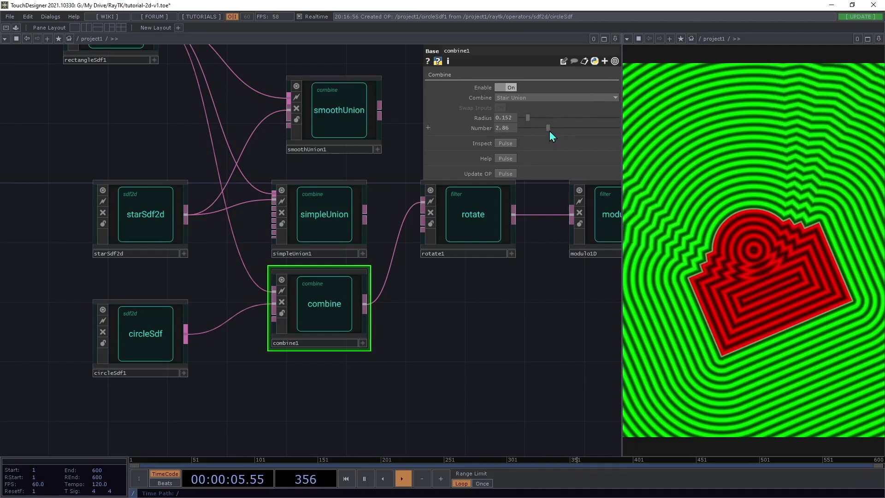
Step: Switch the combine operator to Column Union and set its Radius to 0.229 and Number to 3.33
left_click(538, 97)
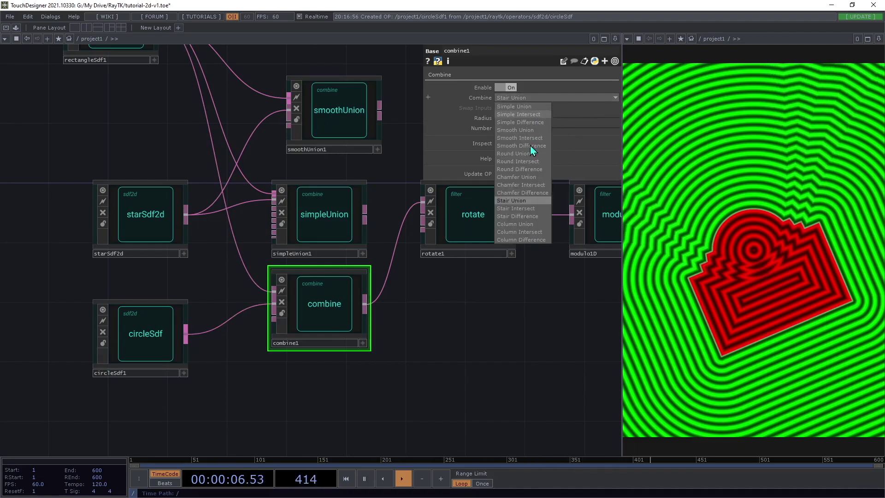
left_click(527, 225)
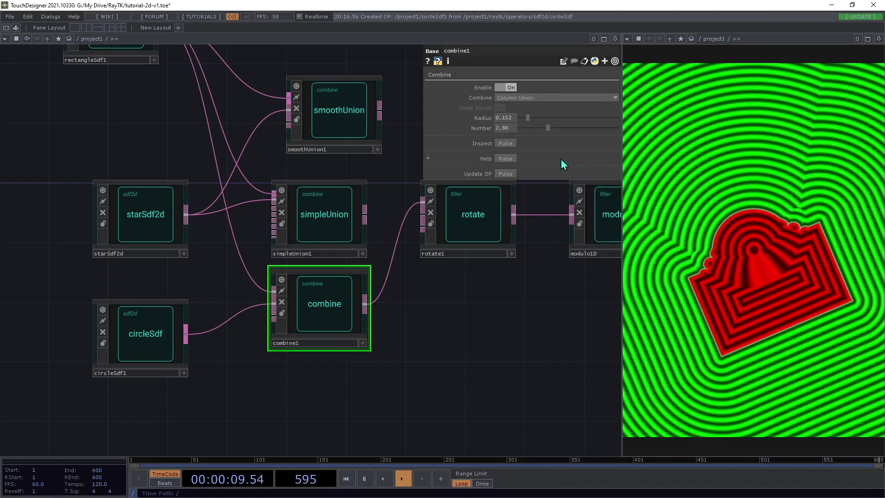
mouse_move(534, 121)
left_mouse_down()
mouse_move(565, 125)
mouse_move(538, 135)
mouse_move(554, 131)
mouse_move(532, 126)
left_mouse_up()
left_click(544, 98)
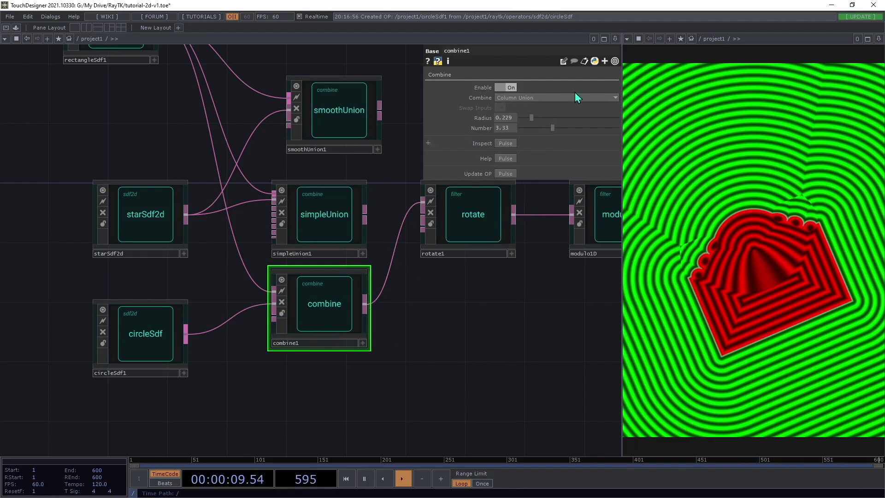
Step: Add a boxSdf operator from the RayTK palette and place it below circleSdf
mouse_move(373, 311)
left_click_drag(423, 328, 413, 222)
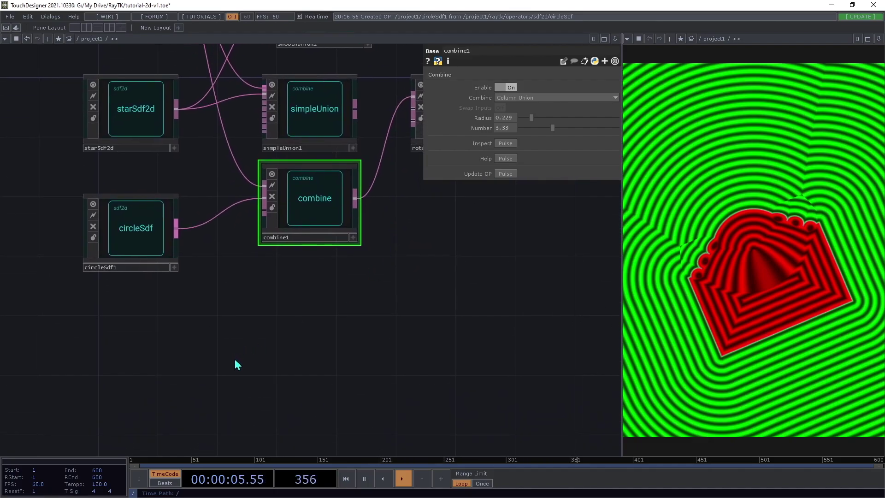
key("ctrl+b")
left_click(235, 421)
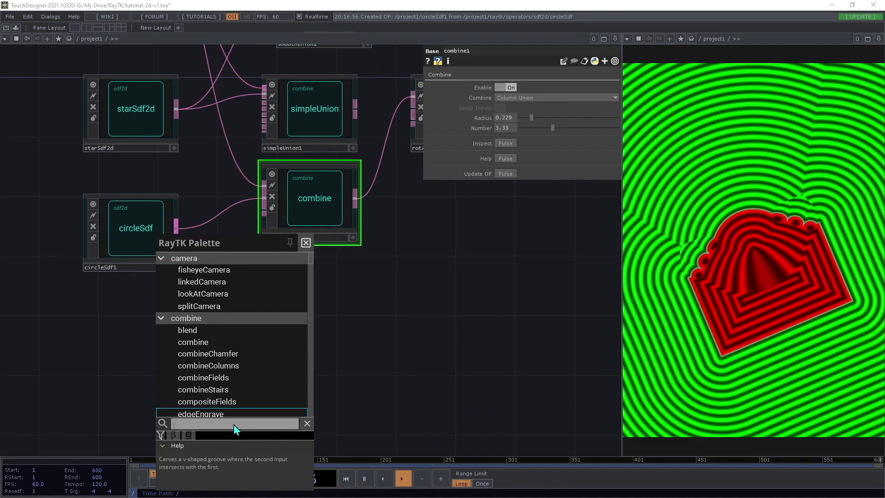
type("box")
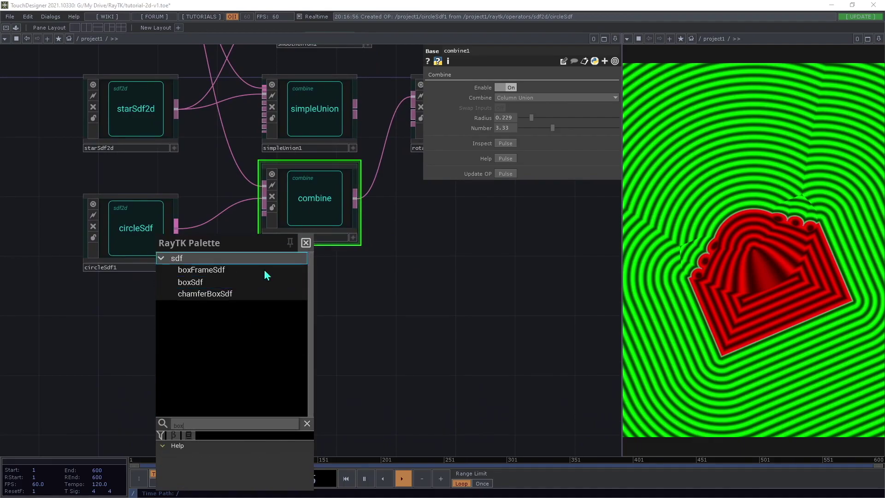
left_click(229, 281)
left_click(204, 367)
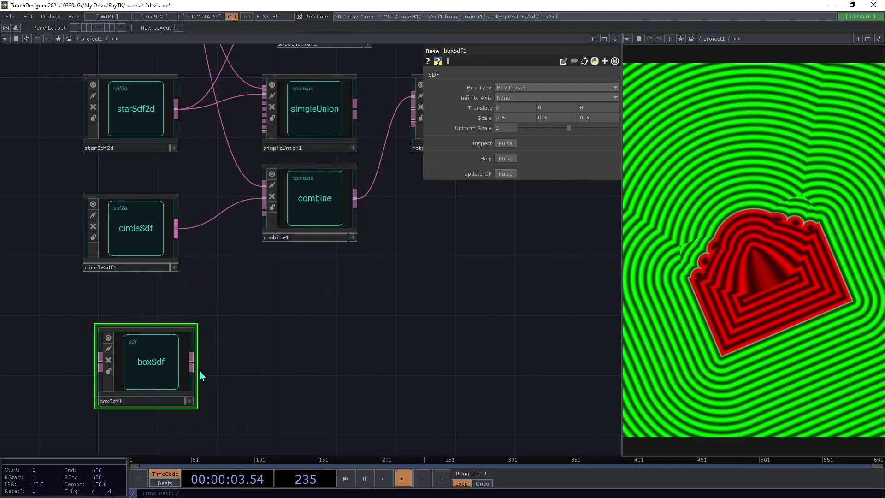
Step: Try wiring the 3D boxSdf into combine's second input in place of circleSdf
left_click_drag(191, 364, 264, 199)
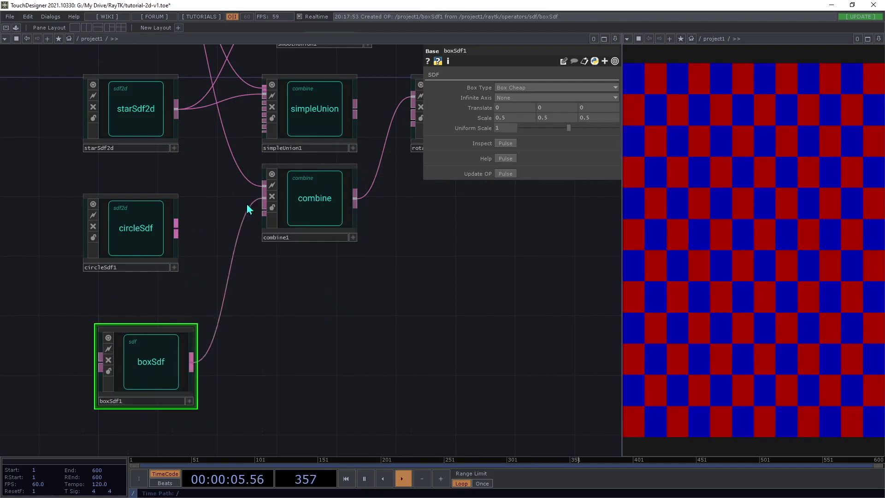
left_click_drag(394, 266, 277, 351)
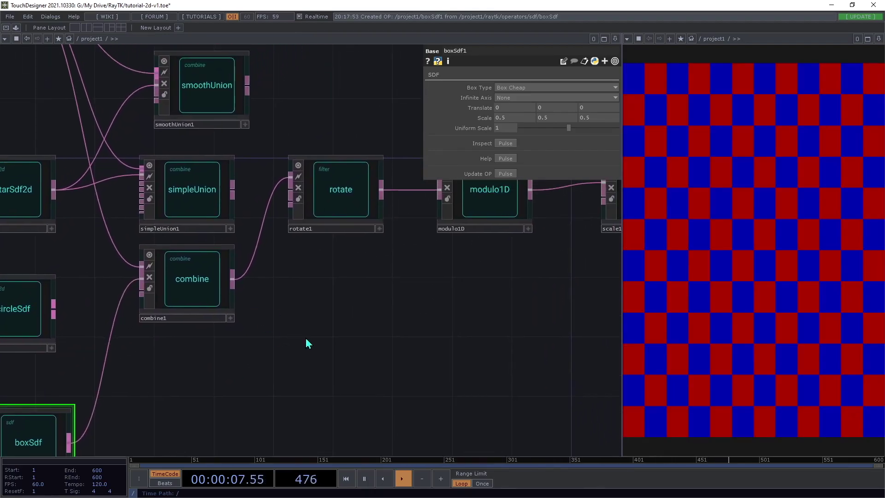
scroll(303, 336, "down", 3)
left_click_drag(447, 293, 459, 299)
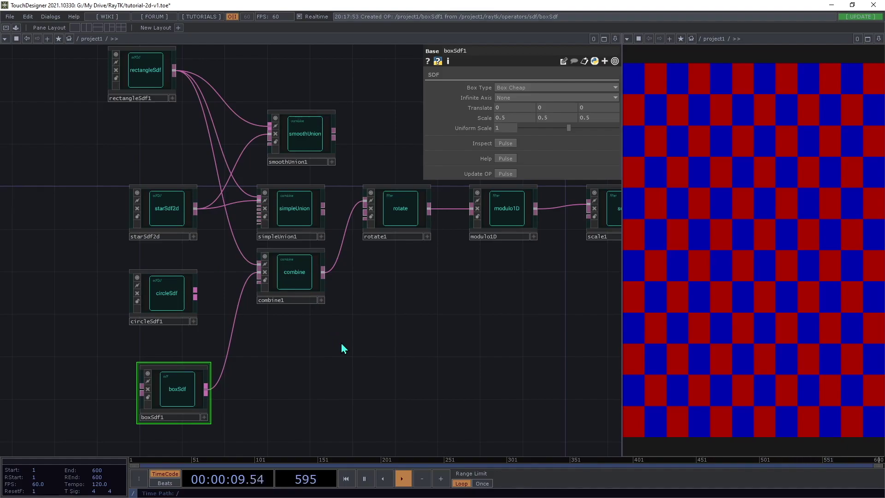
Step: Undo the boxSdf connection and delete the boxSdf operator
key("ctrl+z")
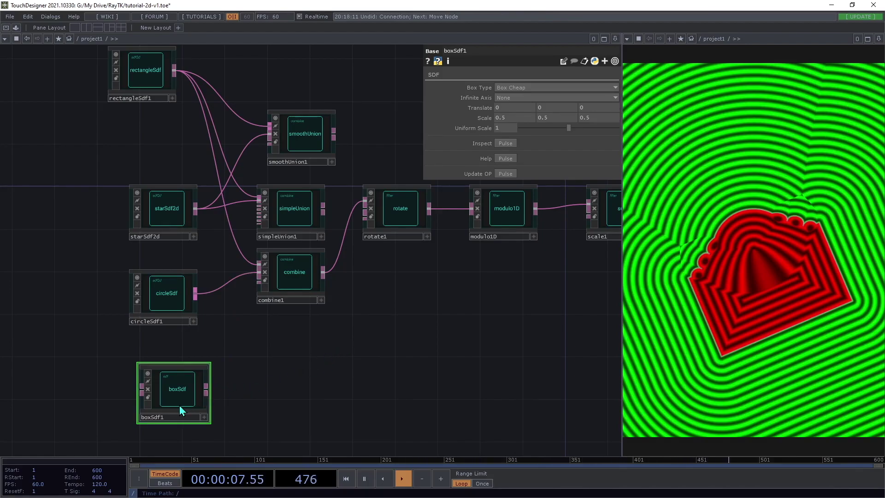
key("Delete")
key("h")
Step: Delete smoothUnion and simpleUnion, and move combine up in line with rotate
left_click_drag(191, 132, 161, 265)
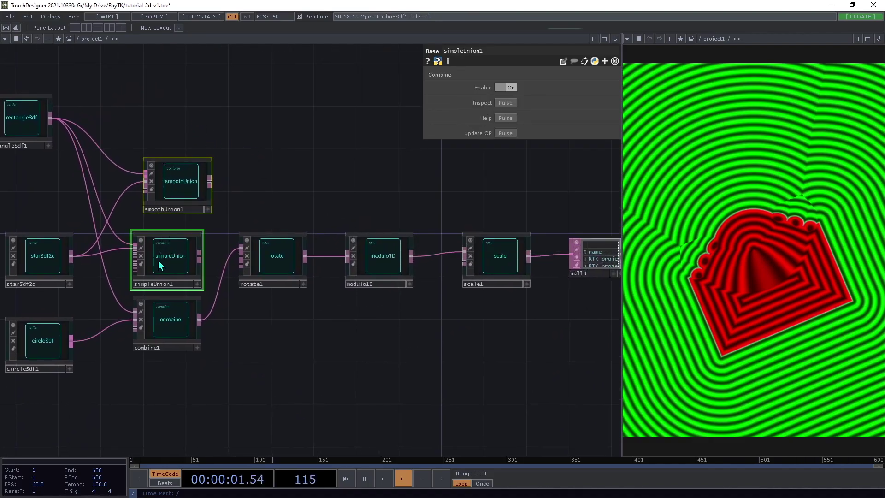
key("Delete")
left_click_drag(174, 340, 173, 277)
Step: Wire starSdf2d back into combine in place of circleSdf, and set the rectangle's X translate to 0.6
left_click_drag(163, 165, 307, 155)
left_click_drag(279, 250, 215, 248)
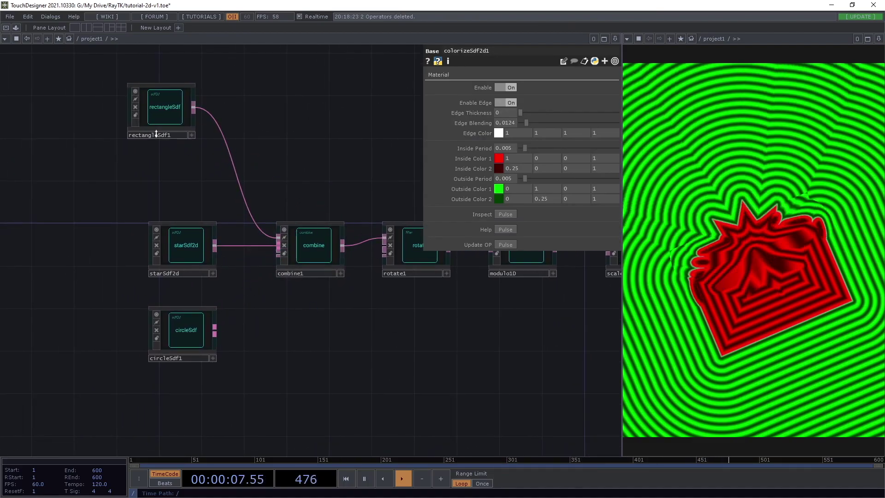
left_click(183, 108)
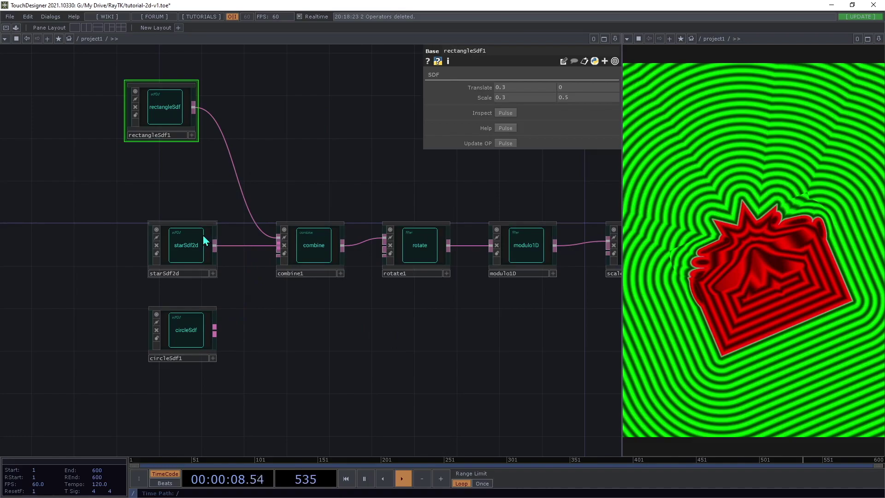
middle_click_drag(516, 88, 553, 87)
Step: Switch the combine operator to Smooth Union and set its radius to 0.248
left_click(318, 251)
left_click(506, 98)
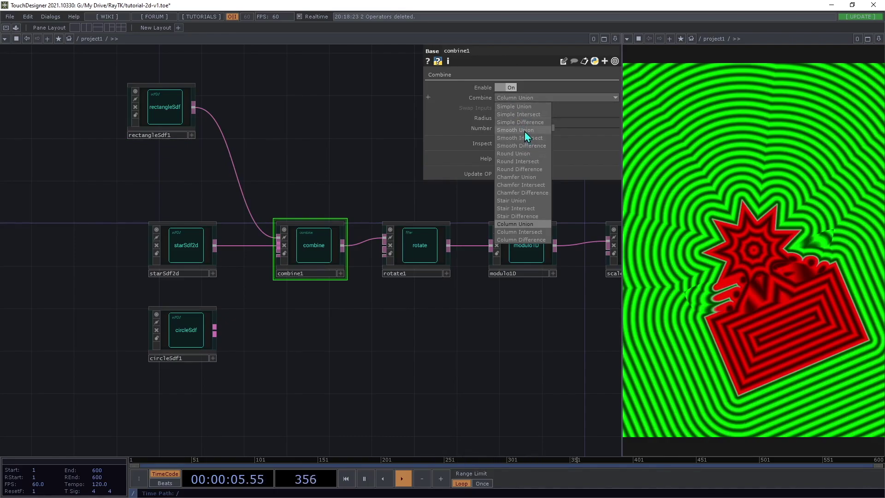
left_click(515, 130)
left_click_drag(505, 393, 301, 387)
left_click_drag(533, 116, 532, 119)
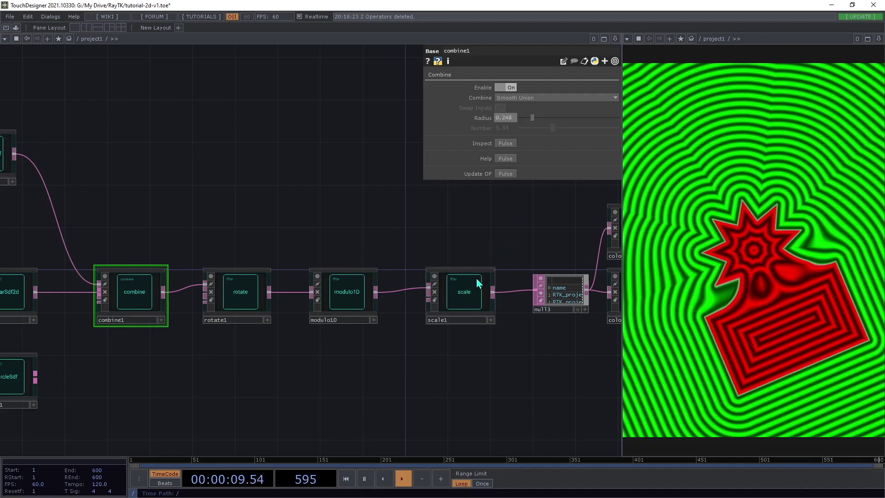
Step: Delete the unconnected circleSdf operator
left_click_drag(325, 365, 331, 350)
left_click_drag(451, 382, 532, 296)
left_click_drag(399, 306, 369, 339)
left_click_drag(256, 340, 286, 355)
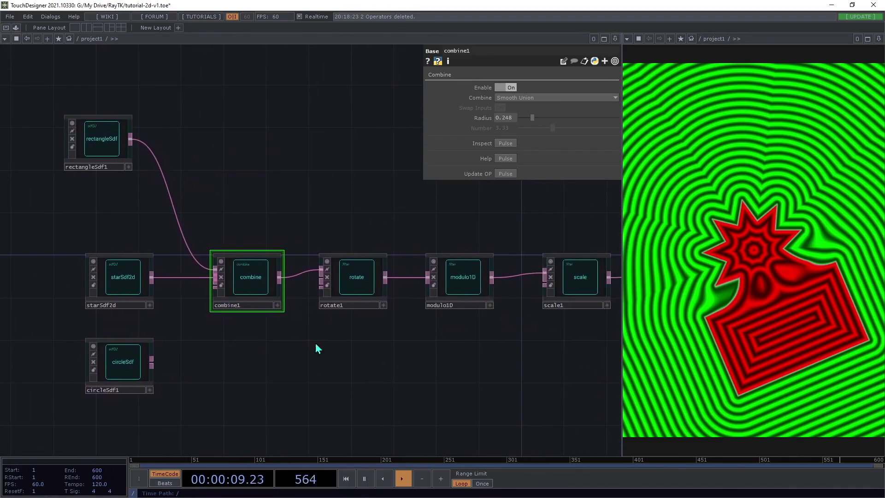
left_click(115, 376)
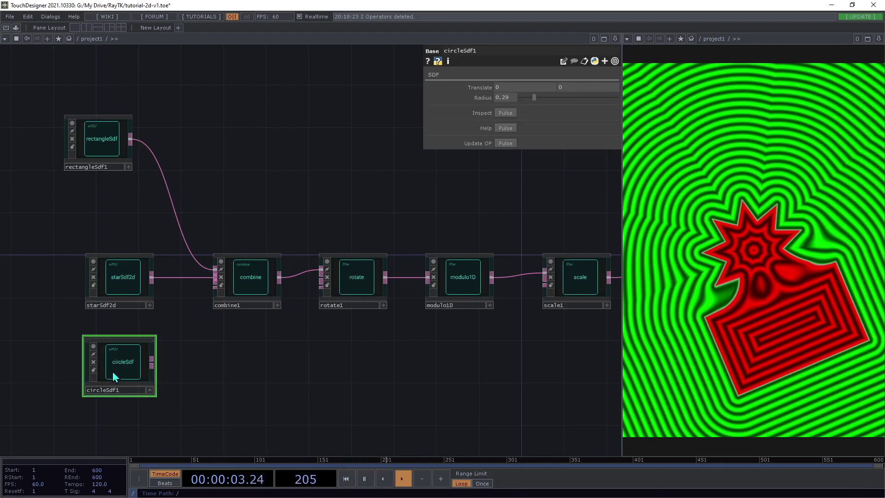
key("Delete")
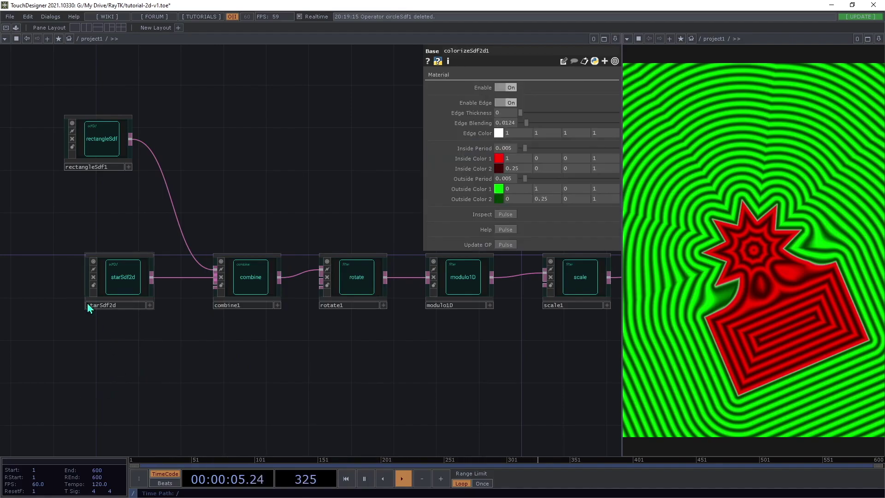
Step: Move rectangleSdf down so it sits directly above starSdf2d
left_click_drag(119, 139, 139, 203)
left_click(124, 211)
left_click_drag(205, 176, 190, 228)
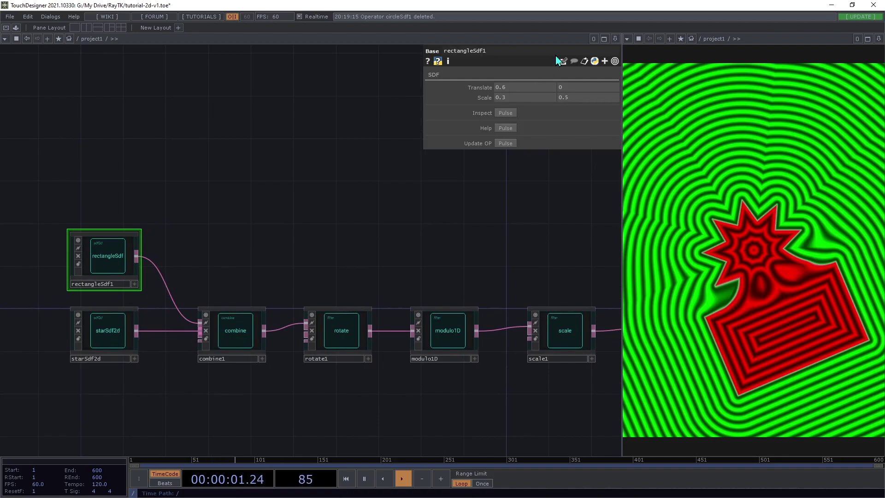
Step: Set the rectangle's translate to 0, 0 and its X scale to 0.1
middle_click_drag(484, 88, 489, 88)
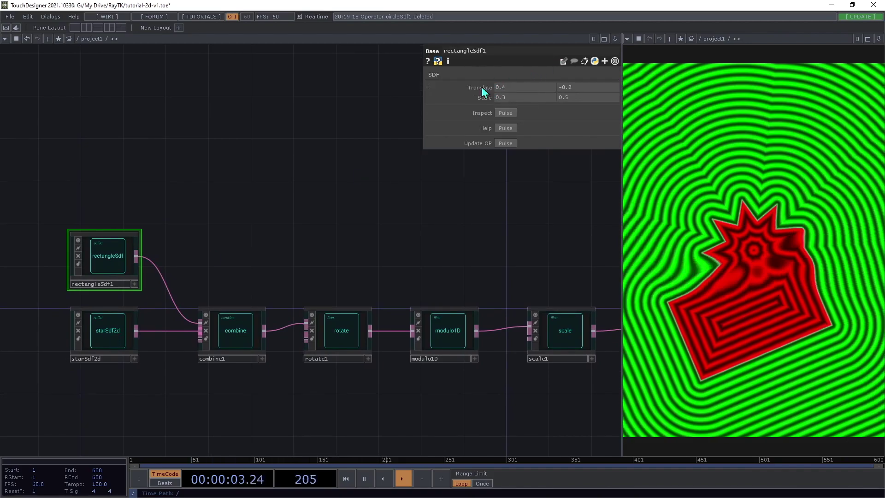
left_click_drag(495, 89, 471, 92)
type("0")
key("Tab")
type("0")
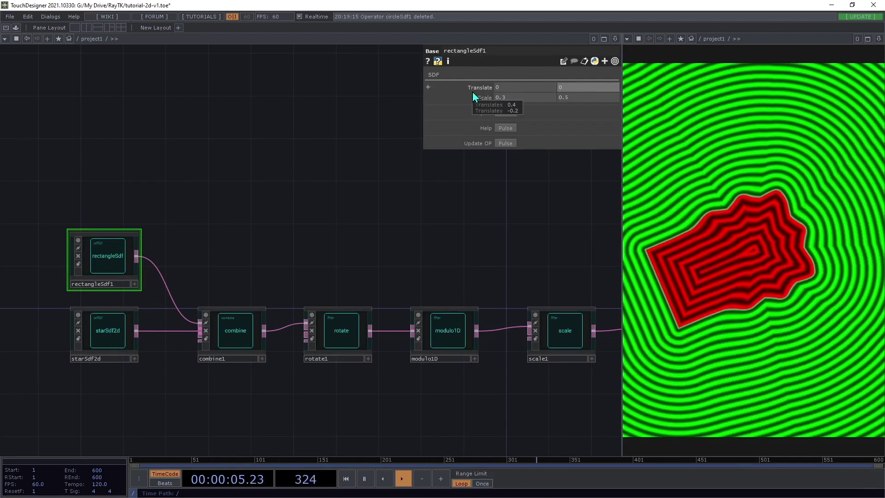
key("Tab")
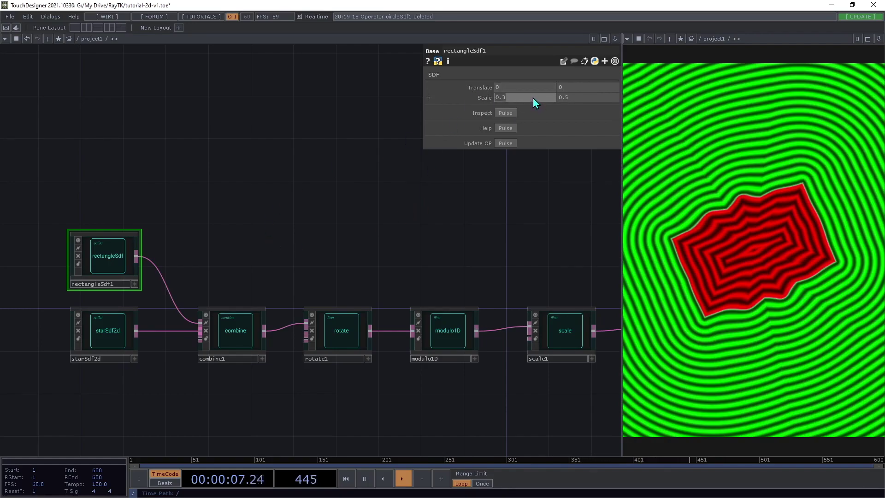
middle_click_drag(526, 96, 510, 97)
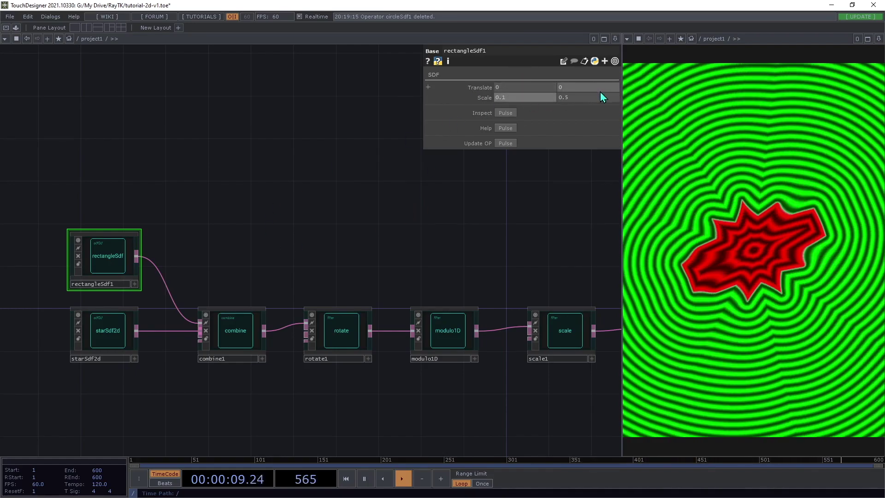
Step: Disable the rotate operator and set the rectangle's Y scale to 0.9
left_click(334, 334)
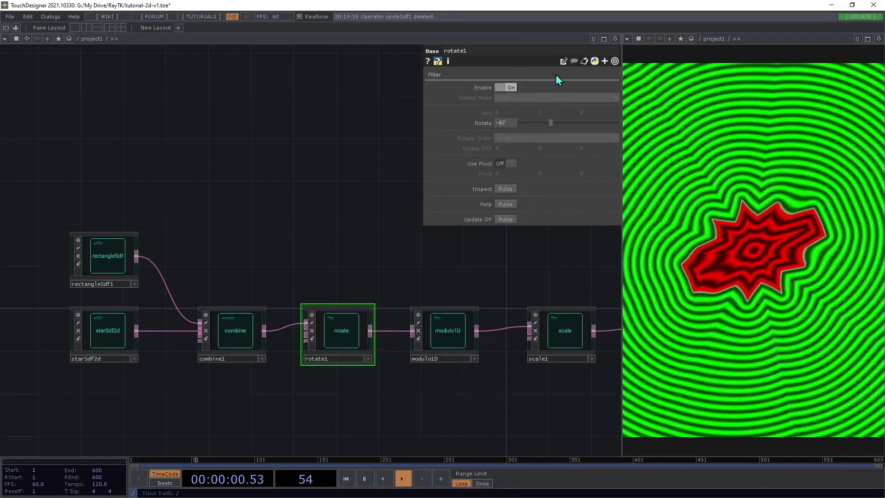
left_click(511, 88)
left_click(121, 254)
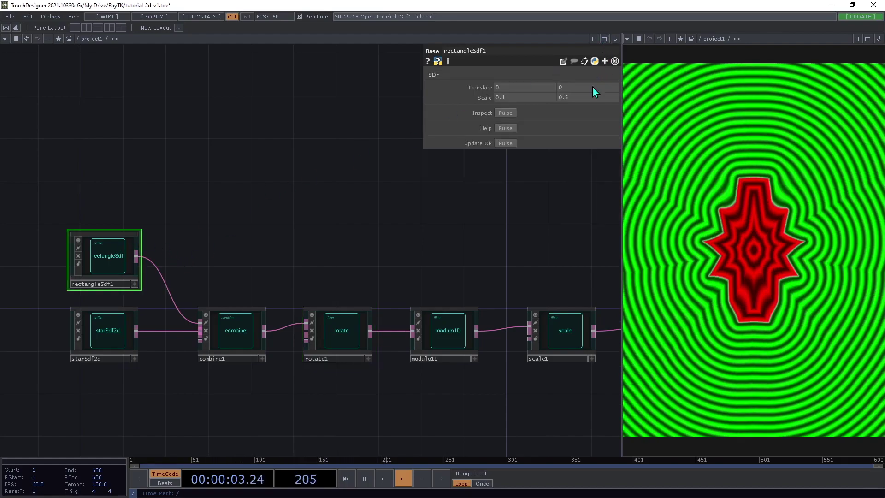
middle_click_drag(528, 97, 606, 89)
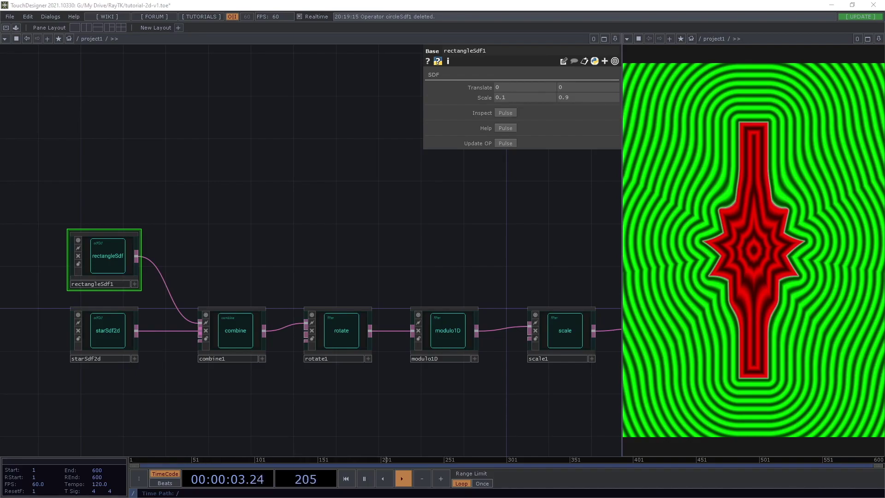
Step: Re-enable the rotate operator and set its rotation to -50
middle_click_drag(369, 252, 280, 247)
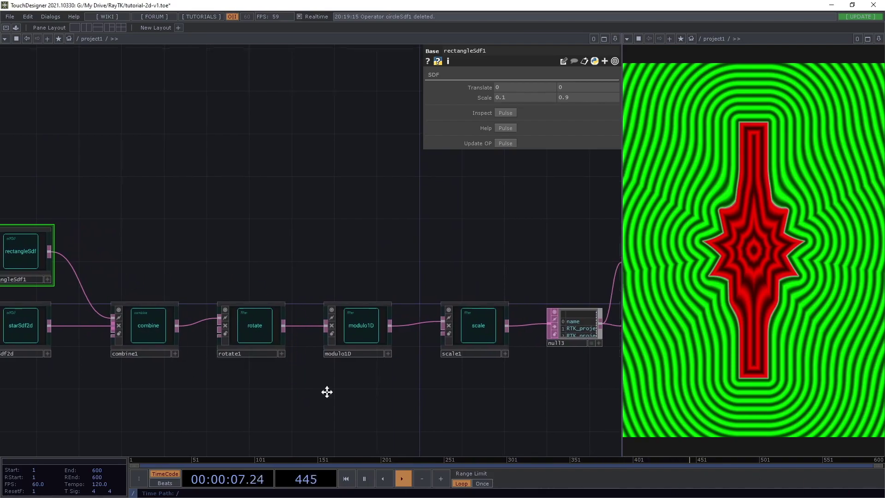
middle_click_drag(321, 393, 430, 340)
left_click(345, 255)
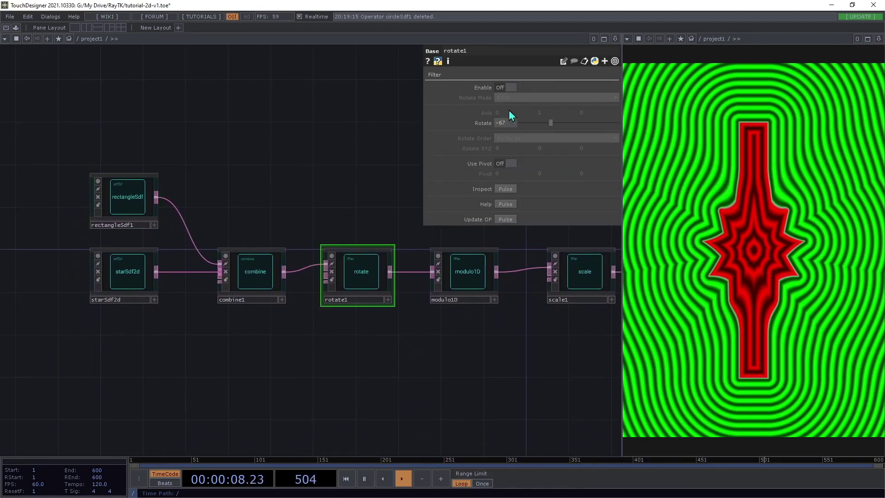
left_click(510, 86)
mouse_move(552, 123)
left_mouse_down()
mouse_move(555, 136)
mouse_move(588, 132)
mouse_move(545, 145)
mouse_move(557, 139)
left_mouse_up()
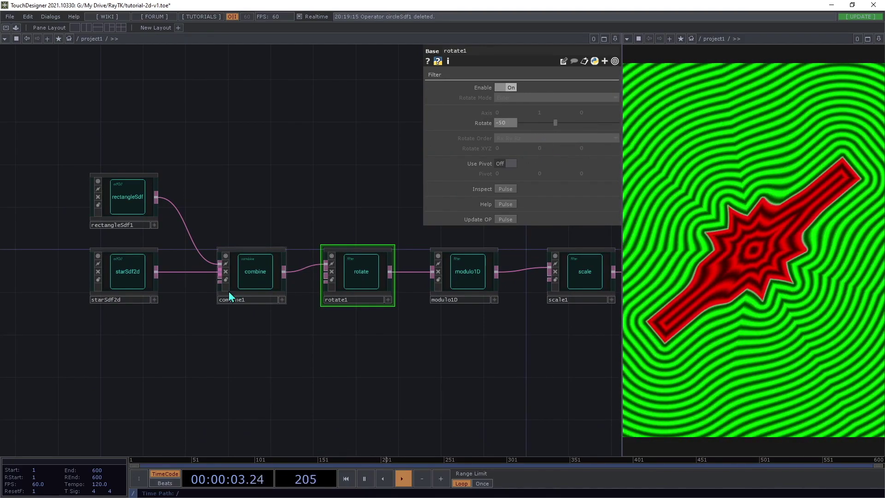
Step: Rearrange the operators to open a wide gap between the rectangle and star SDFs and combine1
left_click_drag(235, 275, 256, 275)
left_click_drag(166, 148, 233, 144)
right_click_drag(233, 144, 186, 264)
left_click_drag(186, 263, 98, 291)
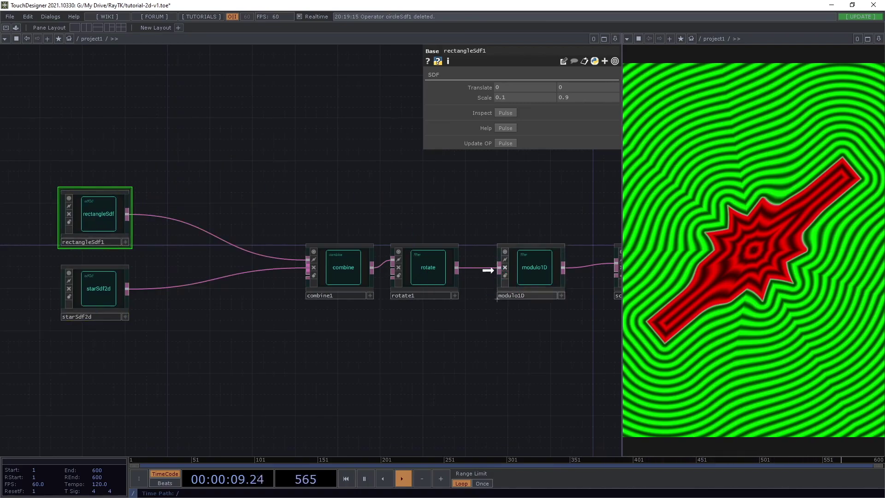
Step: Rewire combine1 straight into modulo1D and place rotate1 between rectangleSdf1 and combine1
left_click(429, 267)
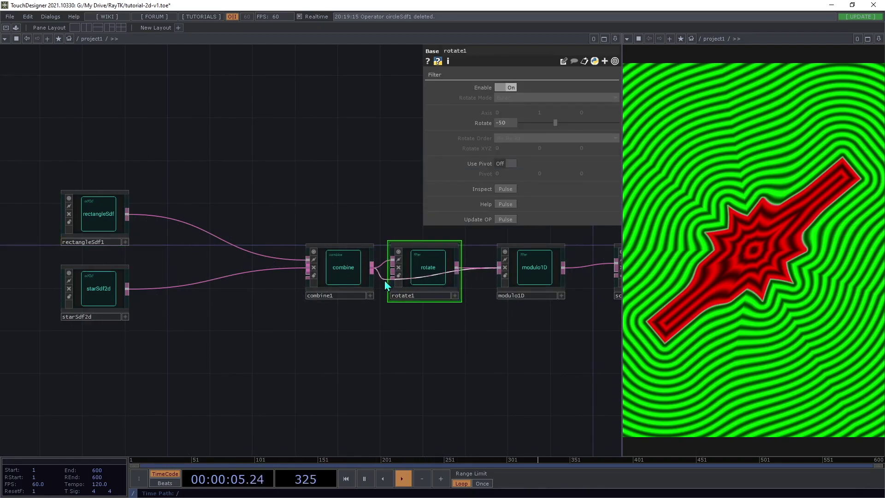
left_click_drag(450, 280, 128, 214)
left_click_drag(270, 187, 127, 288)
Step: Duplicate the rotate operator and wire the copy between starSdf2d and combine1
key("ctrl+c")
key("ctrl+v")
left_click(233, 249)
left_click_drag(269, 257, 227, 296)
left_click_drag(253, 199, 232, 231)
Step: Adjust the rotation of the star's rotate operator and set the rectangle's rotation to -38
left_click(227, 296)
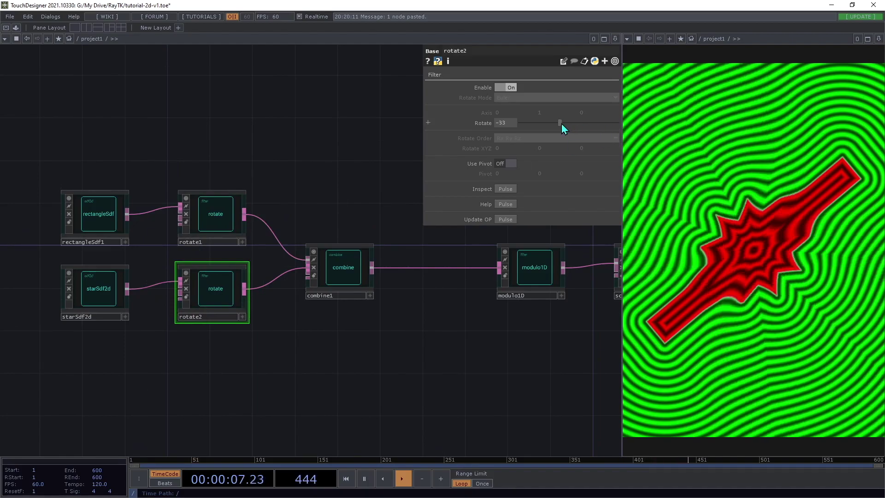
left_click(242, 200)
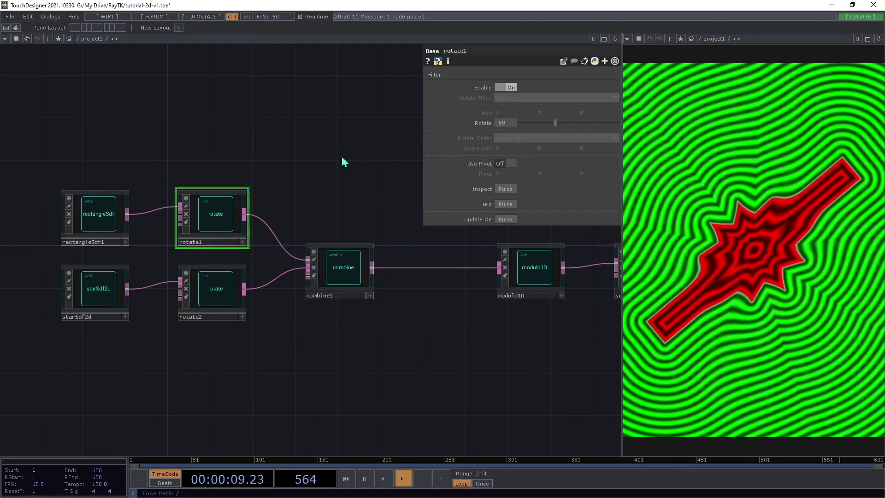
mouse_move(555, 123)
left_mouse_down()
mouse_move(579, 132)
mouse_move(560, 129)
left_mouse_up()
Step: Add a second rectangleSdf operator from the RayTK palette below rotate2
left_click_drag(390, 365, 323, 345)
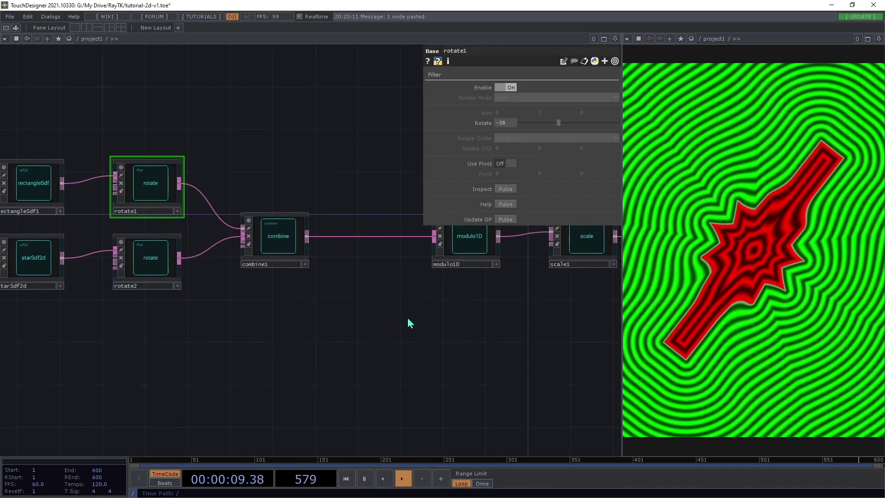
left_click_drag(408, 322, 432, 397)
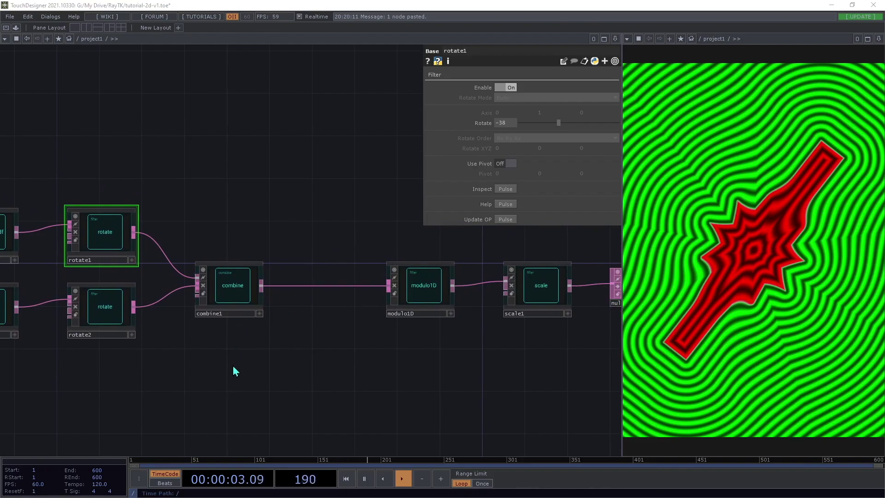
left_click_drag(235, 369, 364, 312)
key("ctrl+b")
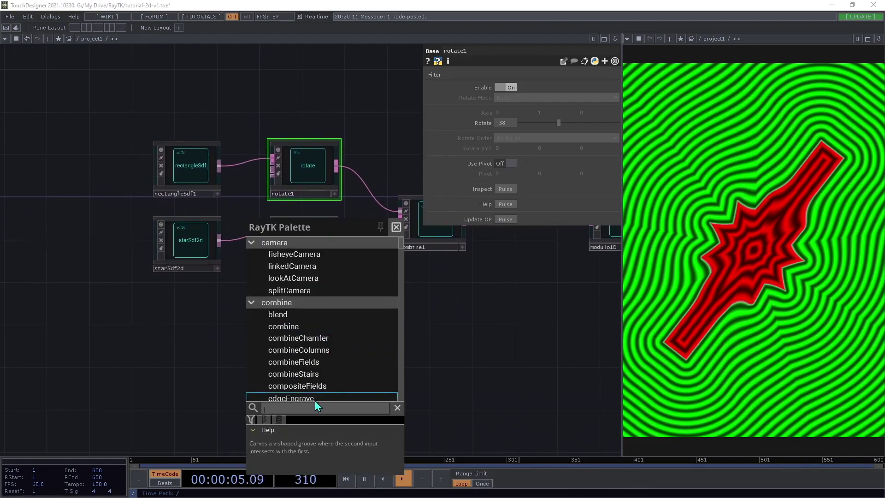
type("rec")
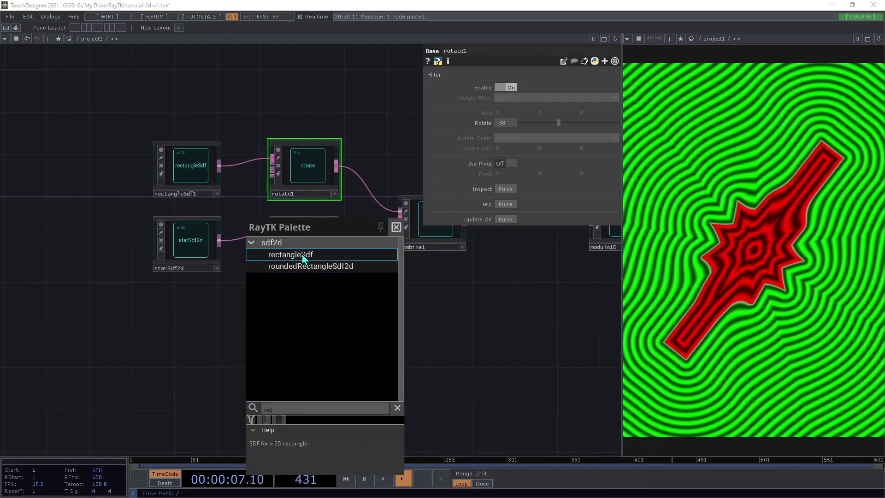
left_click(302, 254)
left_click(350, 350)
left_click_drag(316, 245, 310, 345)
Step: Duplicate combine1, place the copy below it, and switch the copy to Simple Union
left_click_drag(481, 330, 302, 335)
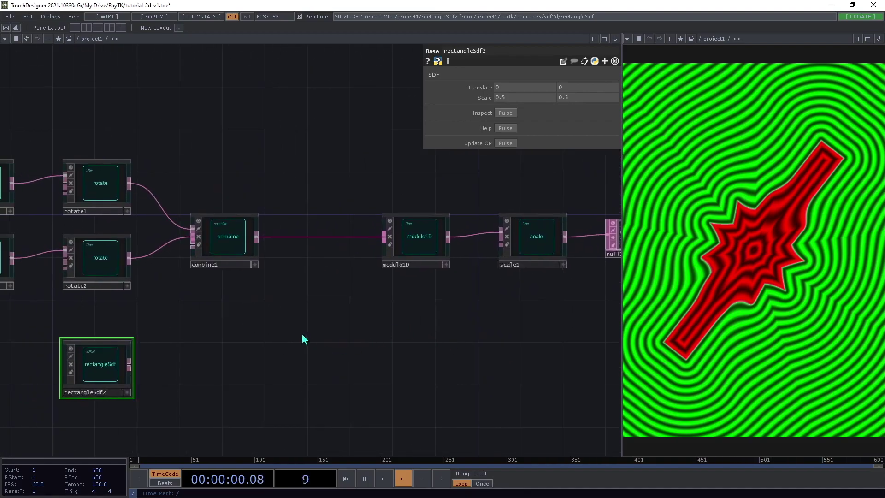
left_click(222, 238)
key("ctrl+c")
key("ctrl+v")
left_click_drag(246, 318, 331, 349)
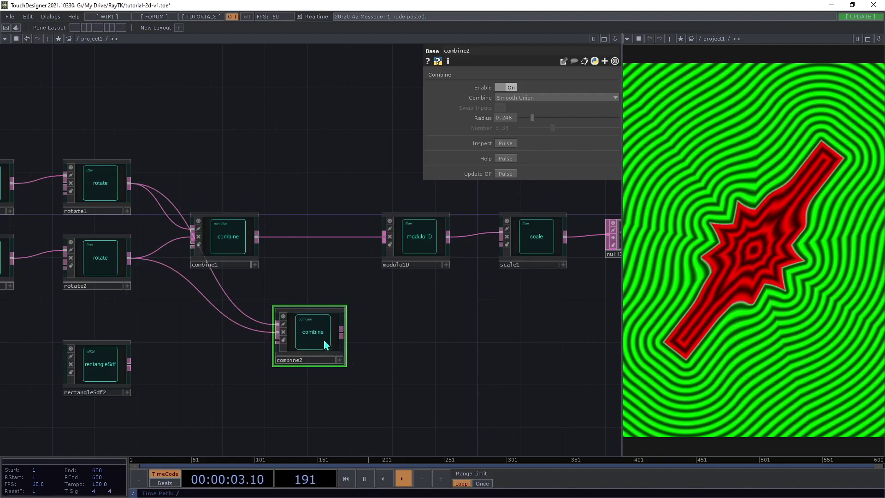
left_click(518, 98)
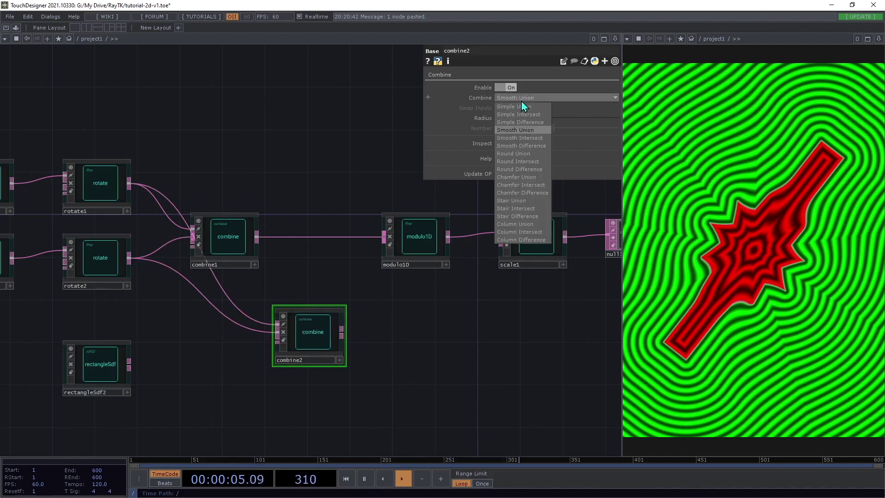
left_click(529, 107)
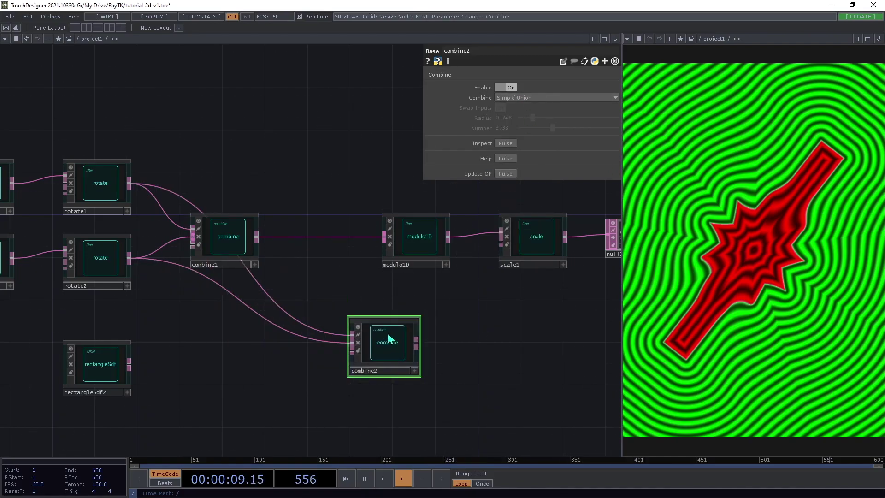
left_click_drag(346, 317, 324, 300)
key("ctrl+z")
key("ctrl+z")
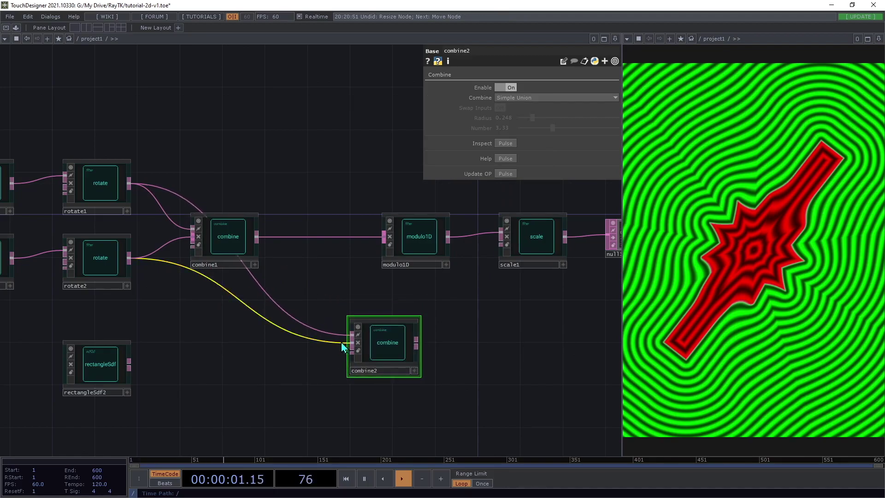
Step: Replace the rotate inputs of combine2 with connections from combine1 and rectangleSdf2
right_click(339, 341)
left_click(357, 368)
left_click_drag(350, 334, 262, 243)
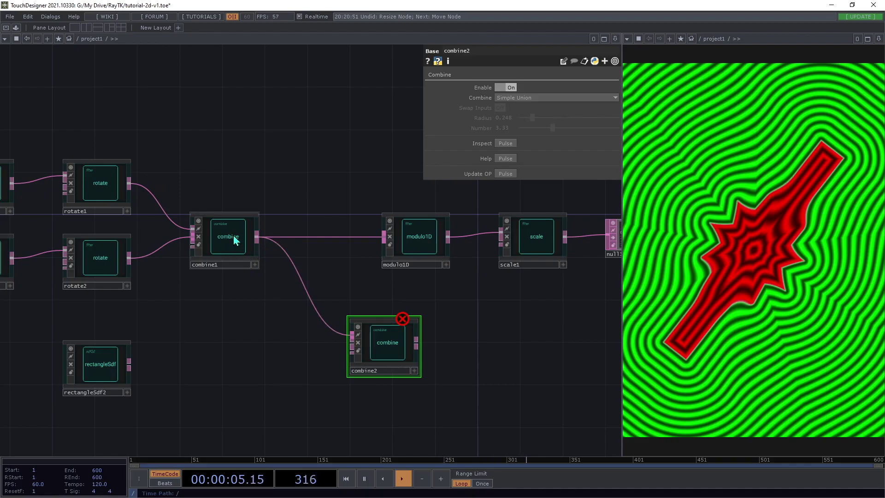
left_click_drag(130, 365, 341, 344)
left_click_drag(402, 350, 328, 307)
Step: Connect combine2 to scale1 and delete the modulo1D operator
left_click_drag(384, 237, 376, 258)
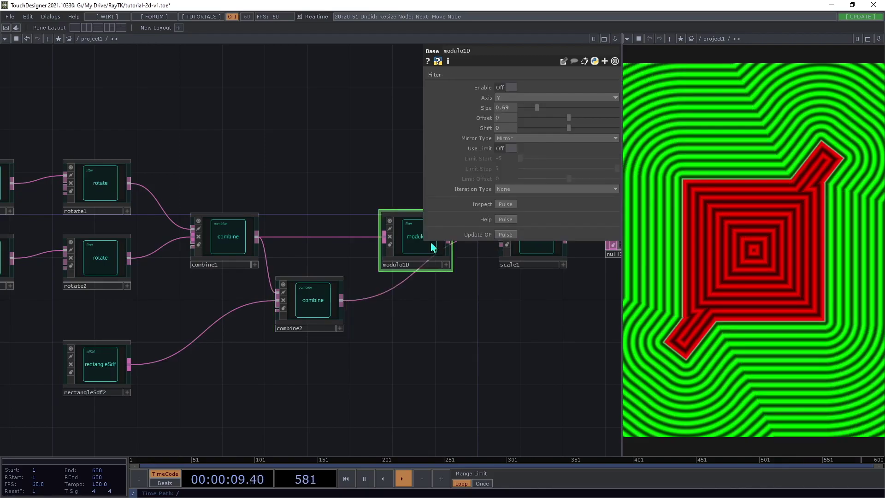
key("Delete")
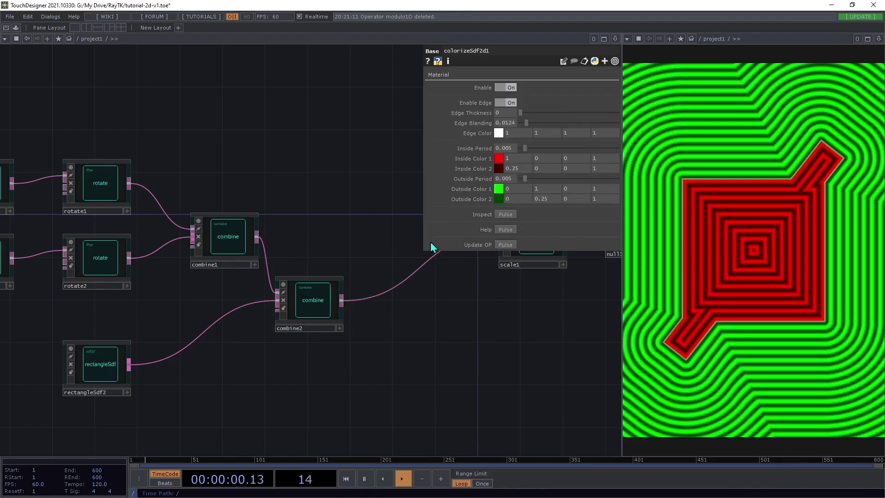
Step: Tidy the network by moving combine2 to the right of combine1 and rectangleSdf2 directly below rotate2
left_click_drag(308, 298, 368, 268)
left_click_drag(112, 365, 229, 322)
left_click_drag(308, 350, 369, 388)
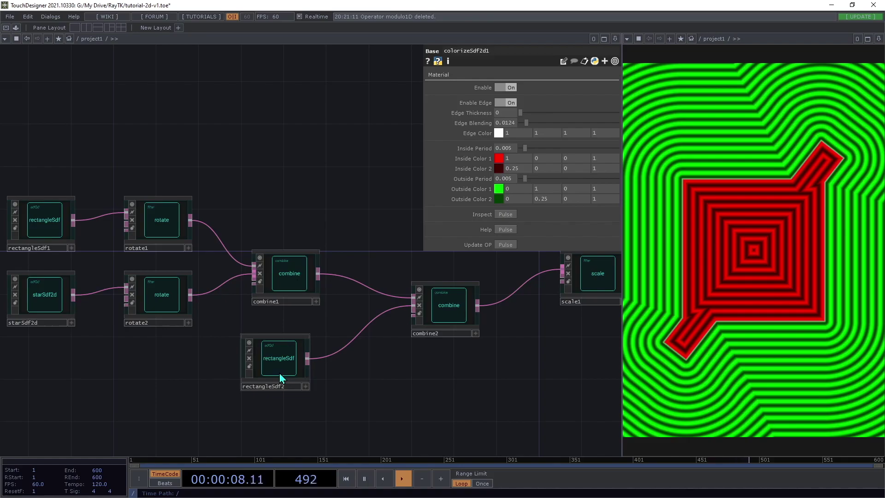
left_click_drag(282, 371, 165, 392)
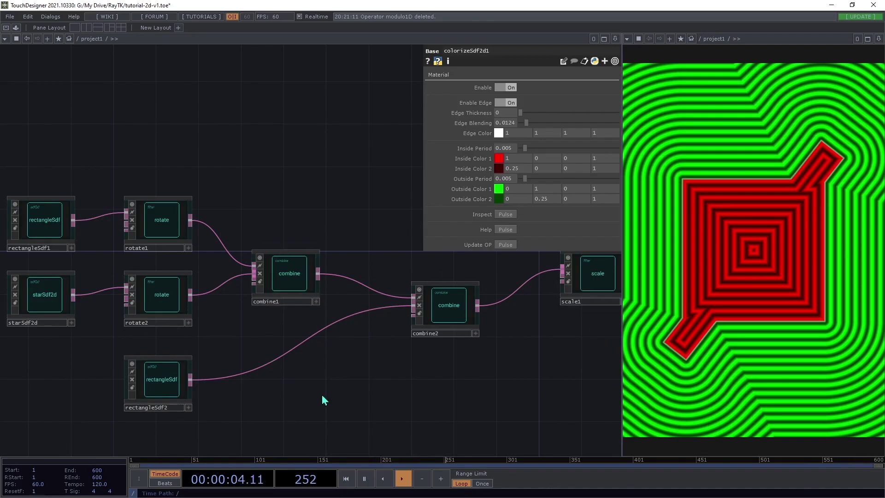
Step: Add an invert filter from the RayTK palette just to the right of rectangleSdf2
left_click_drag(329, 400, 304, 387)
key("ctrl+b")
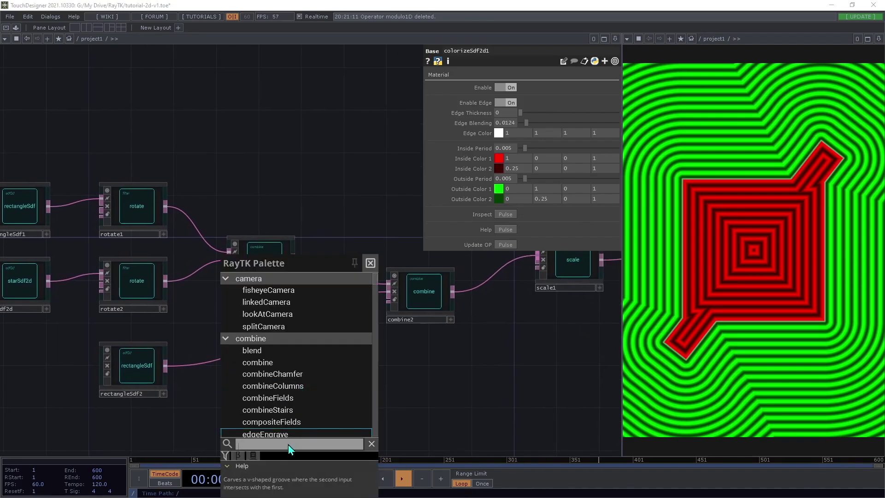
type("inv")
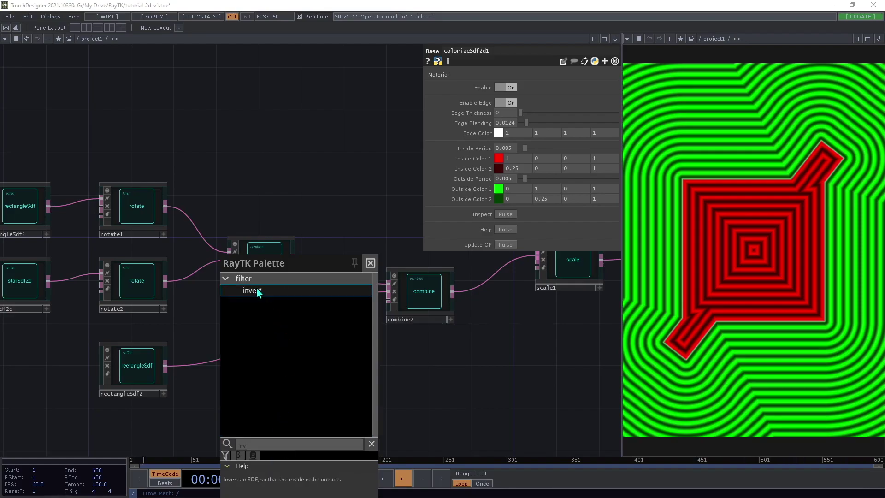
left_click(255, 292)
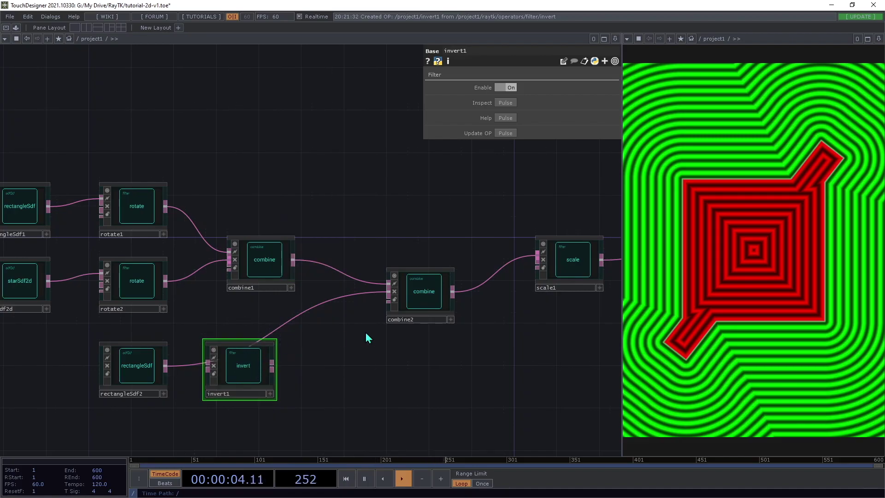
left_click_drag(205, 371, 192, 418)
Step: Move combine2 up and connect rectangleSdf2 directly to scale1 in its place to preview the plain rectangle
left_click_drag(165, 365, 516, 254)
left_click_drag(404, 302, 404, 249)
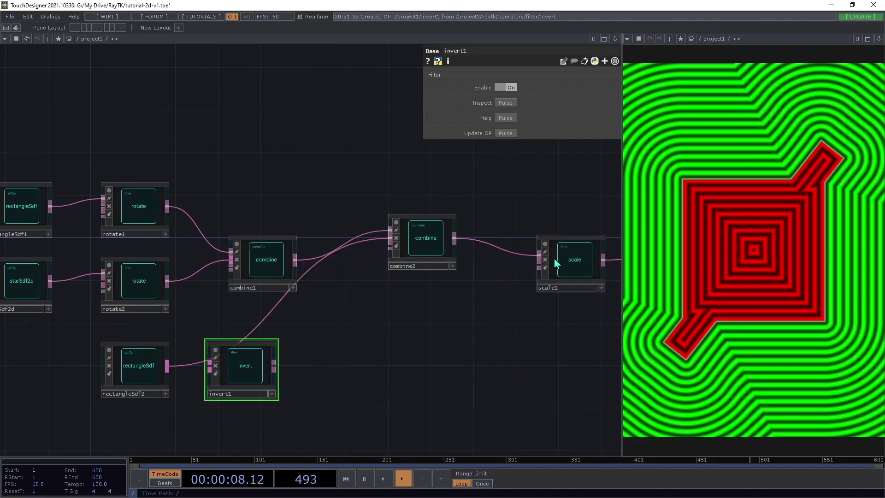
left_click_drag(539, 255, 167, 364)
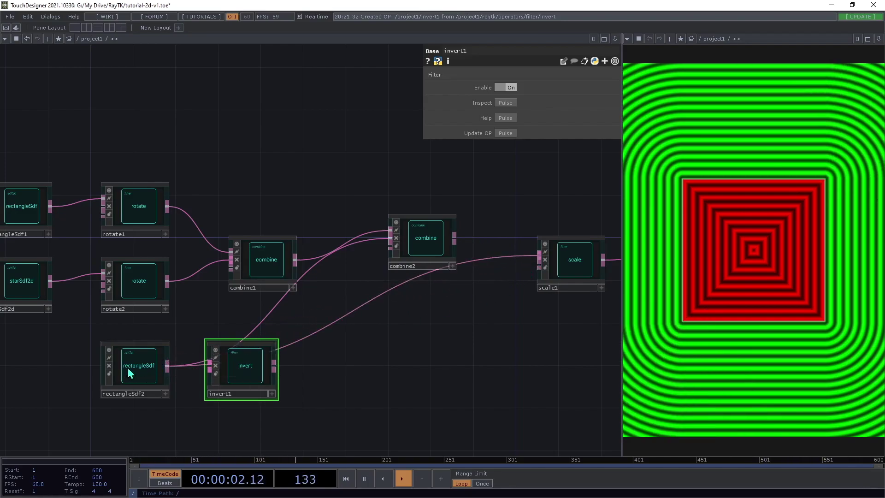
Step: Move invert1 farther right of rectangleSdf2 and connect its output to scale1
left_click_drag(232, 370, 278, 380)
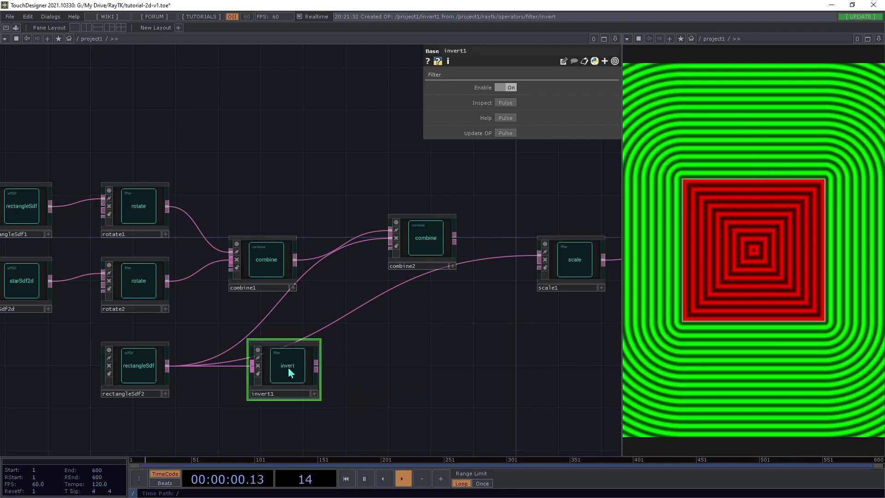
left_click(316, 364)
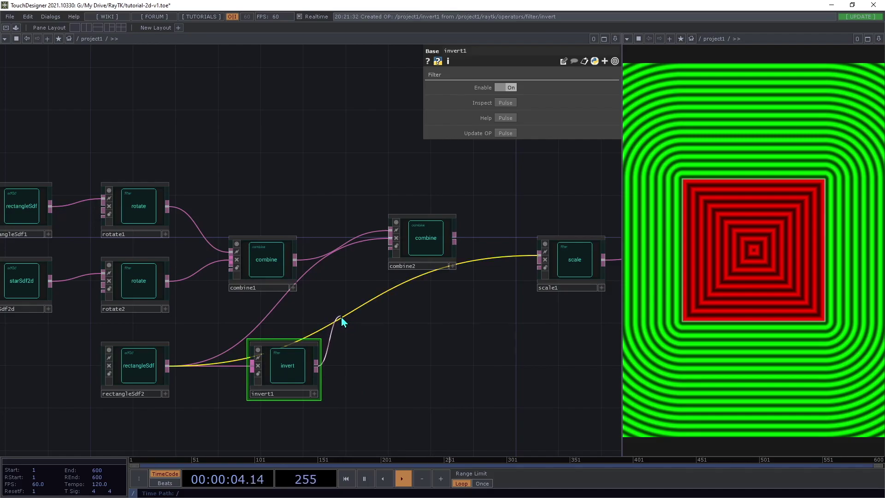
left_click(342, 321)
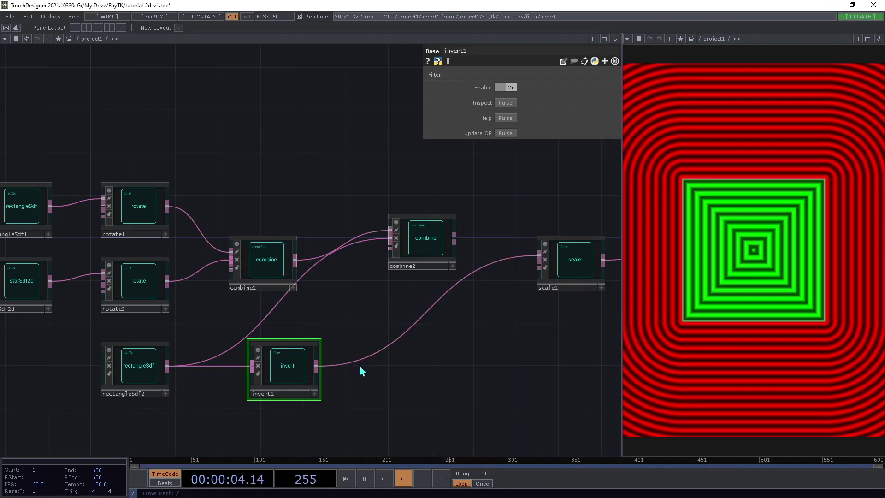
Step: Reposition combine1 and combine2, and reconnect combine2 to scale1 in place of invert1
left_click_drag(417, 374, 385, 374)
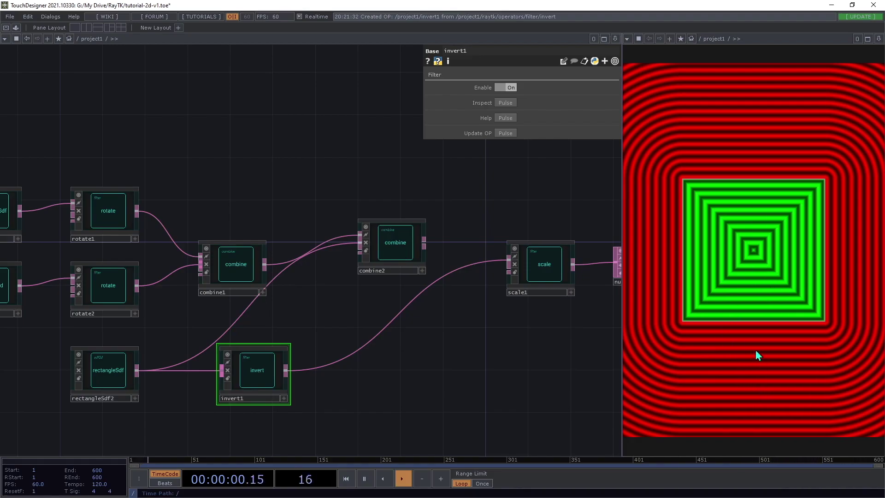
left_click_drag(405, 259, 374, 226)
left_click_drag(245, 266, 405, 271)
mouse_move(378, 245)
left_mouse_down()
mouse_move(380, 276)
mouse_move(502, 266)
left_mouse_up()
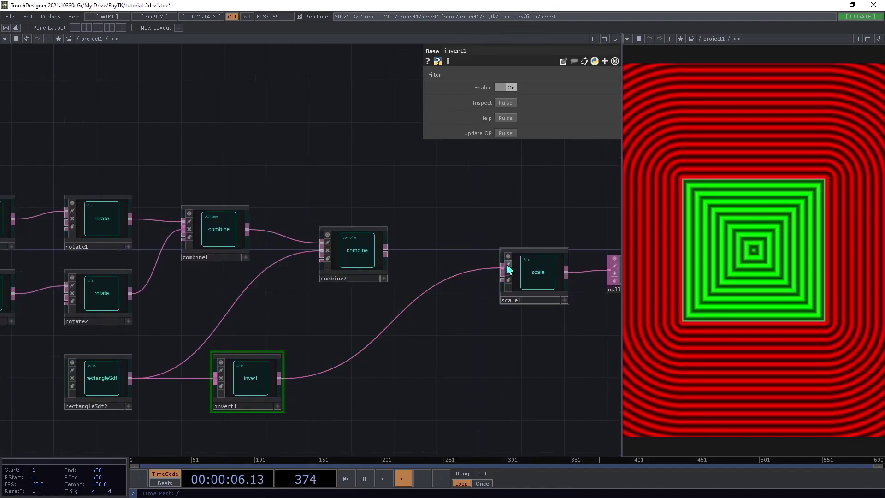
left_click_drag(400, 270, 388, 253)
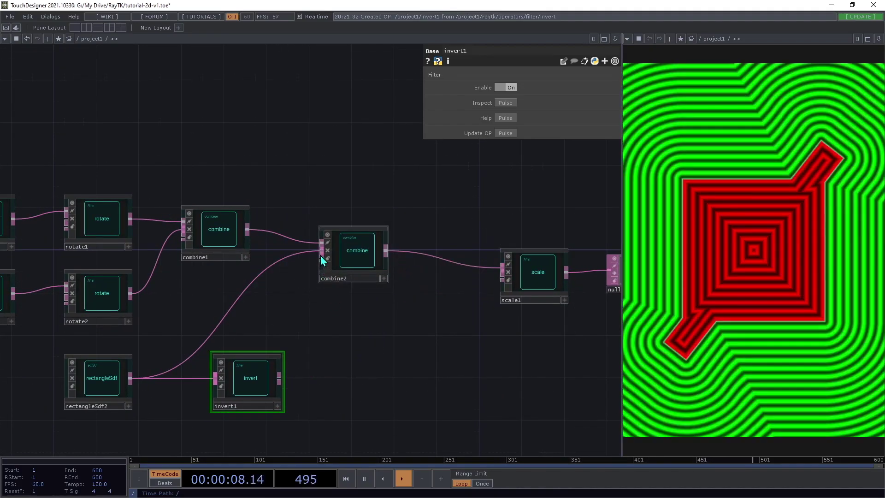
Step: Feed invert1 into combine2's second input in place of rectangleSdf2, and move invert1 closer to rectangleSdf2
left_click_drag(321, 256, 281, 376)
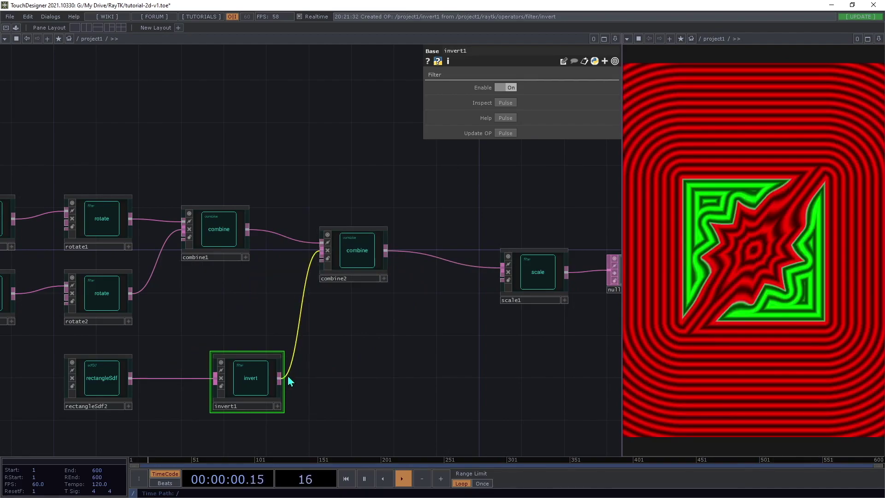
left_click_drag(249, 399, 200, 396)
Step: Set rectangleSdf2's scale to 0.8 horizontally and 1.1 vertically
left_click(102, 375)
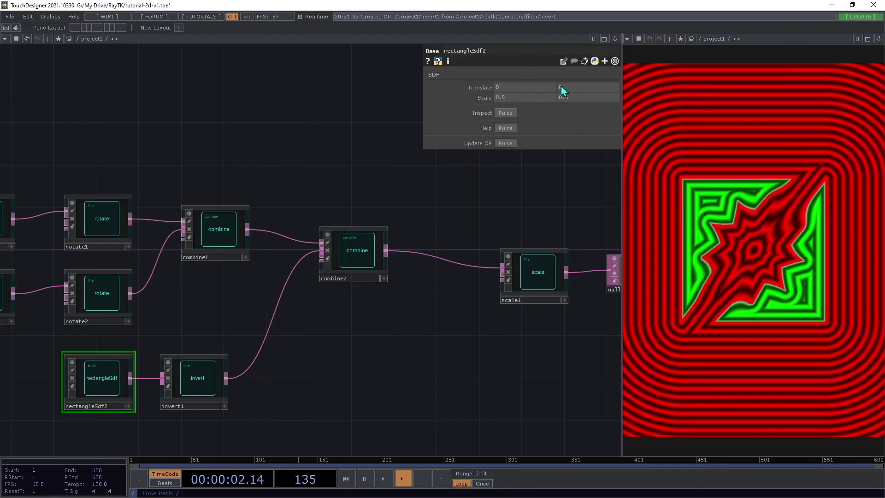
mouse_move(514, 97)
middle_mouse_down()
mouse_move(522, 100)
mouse_move(513, 101)
middle_mouse_up()
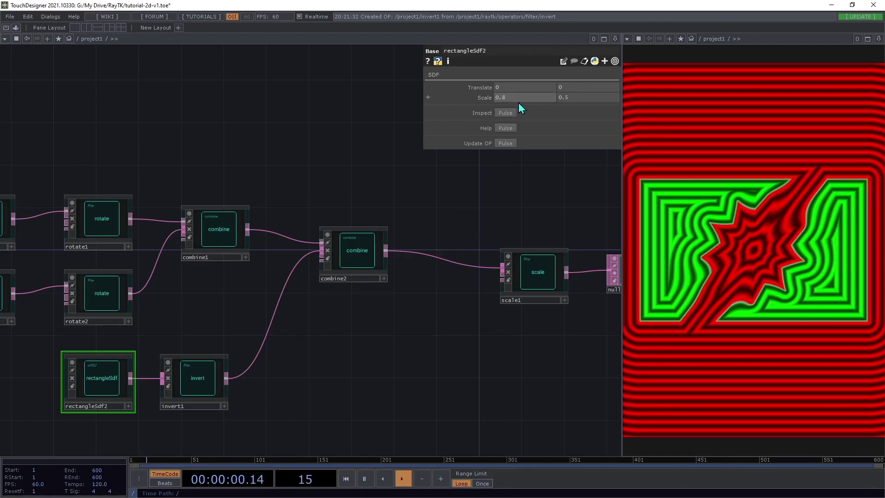
middle_click_drag(573, 100, 574, 82)
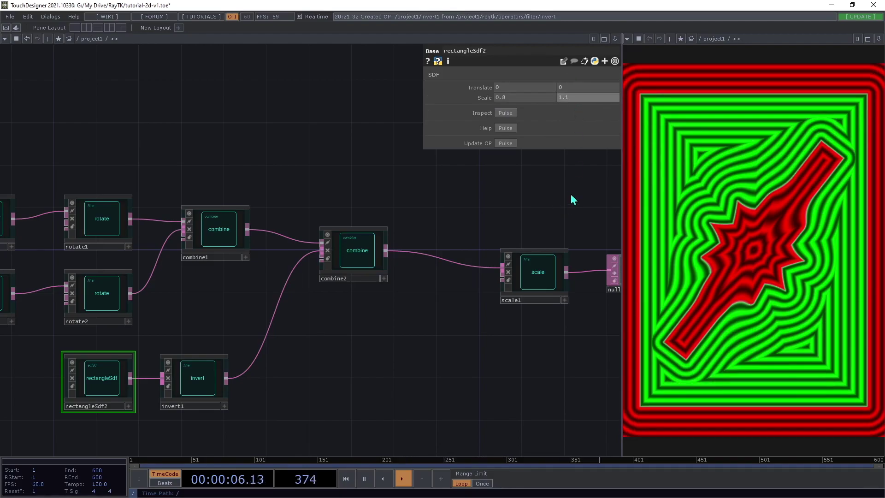
Step: Change combine2 from Simple Union to Smooth Union and set its radius to 0.419
left_click(348, 262)
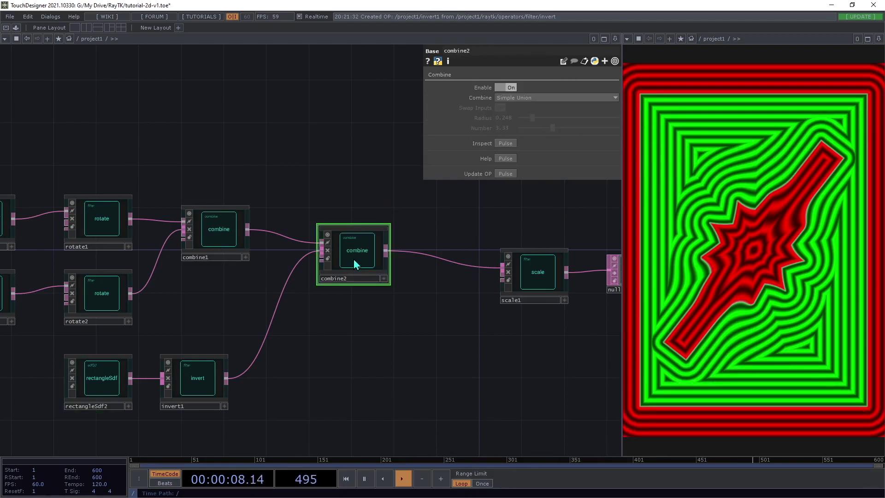
left_click(542, 98)
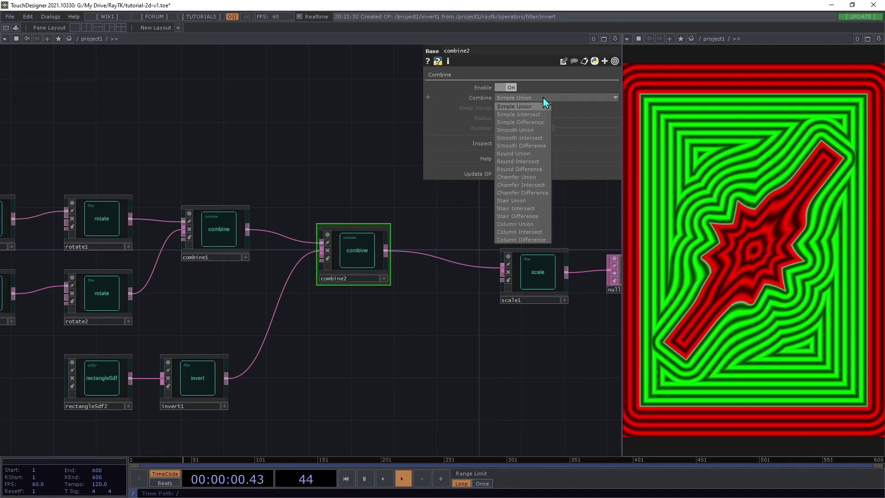
left_click(527, 132)
left_click_drag(535, 116, 540, 114)
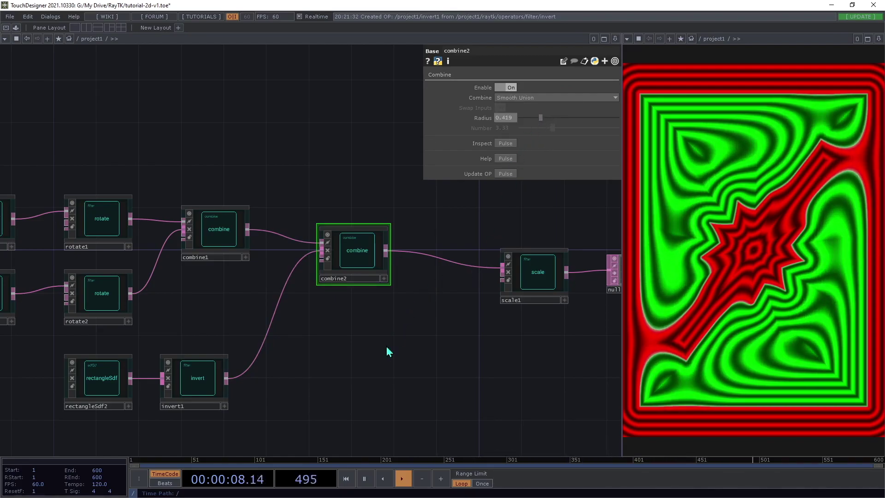
Step: Adjust the rotation of the star in rotate2, and set the rectangle's rotation in rotate1 to -161
left_click_drag(387, 351, 455, 351)
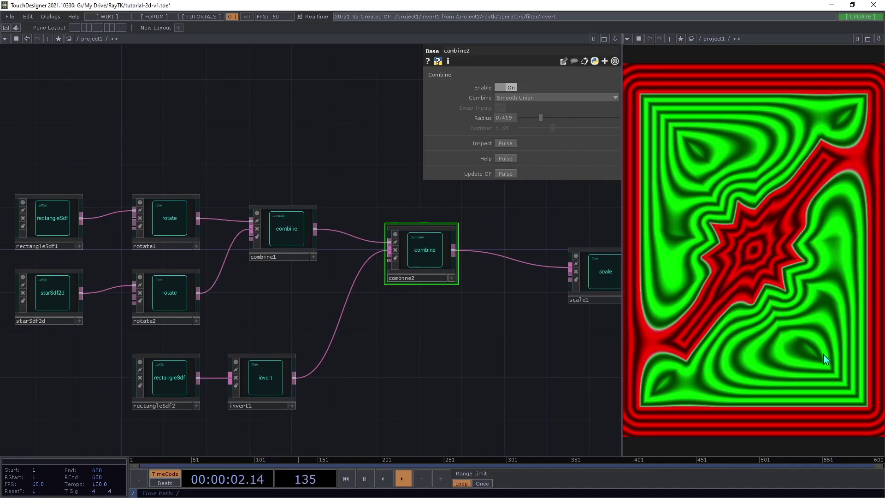
left_click(168, 301)
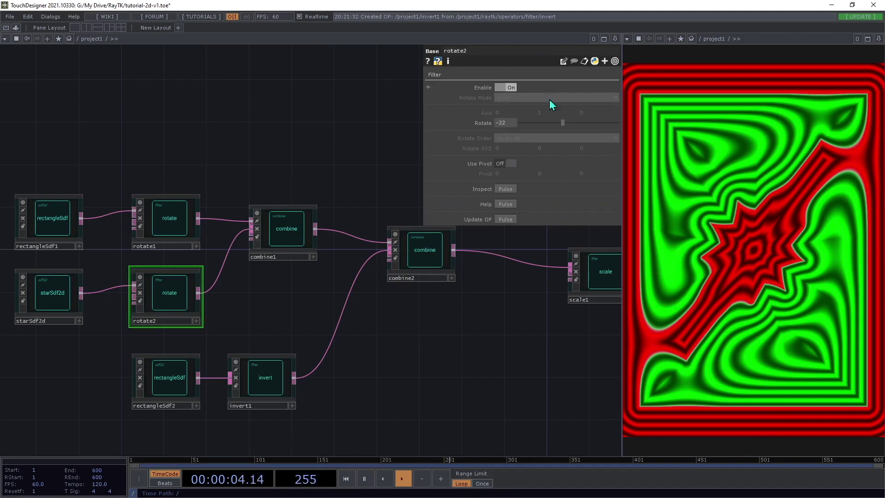
left_click_drag(567, 120, 556, 134)
left_click(182, 221)
left_click_drag(557, 123, 469, 152)
left_click_drag(343, 417, 338, 368)
scroll(338, 314, "down", 3)
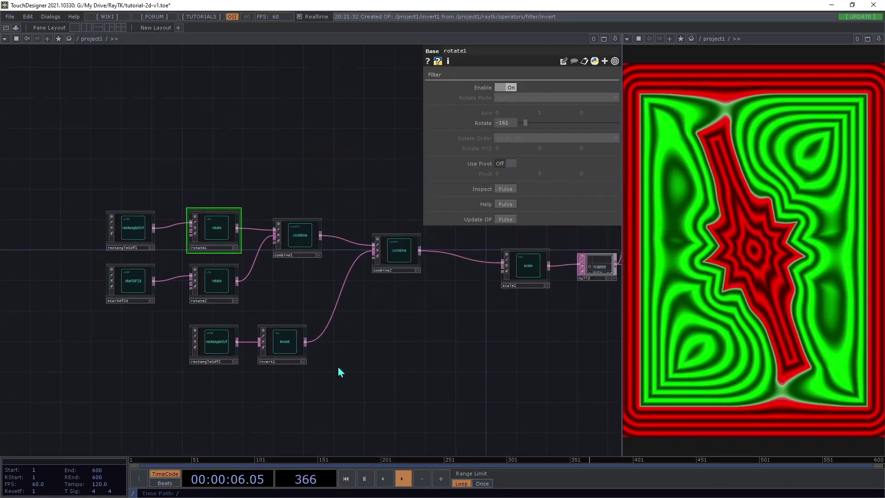
Step: Shift the rectangleSdf1 and starSdf2d rows and the rectangleSdf2 row slightly up, and align invert1 beneath combine1
left_click_drag(203, 134, 288, 108)
left_click_drag(281, 168, 155, 203)
right_click_drag(55, 211, 192, 318)
mouse_move(168, 304)
left_mouse_down()
mouse_move(161, 274)
mouse_move(175, 289)
left_mouse_up()
right_click_drag(144, 329, 250, 378)
left_click_drag(250, 366, 249, 351)
left_click(333, 337)
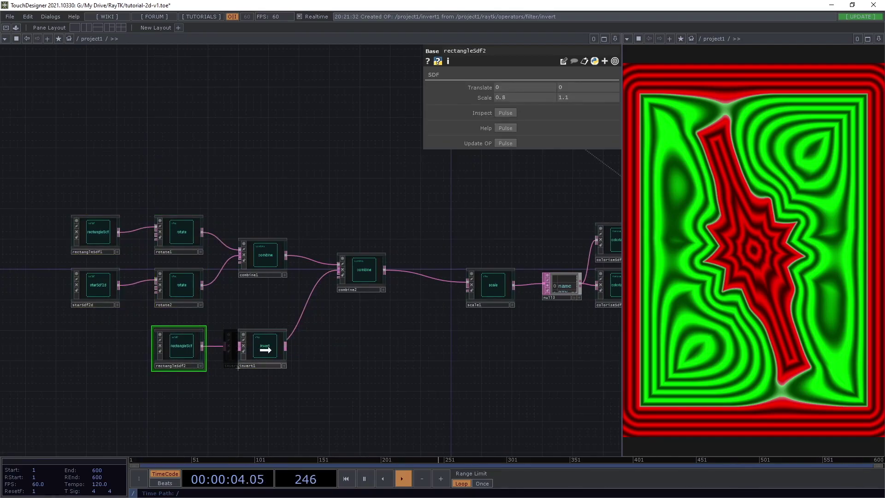
Step: Add a Constant CHOP in the empty area above rectangleSdf1
left_click_drag(364, 351, 469, 389)
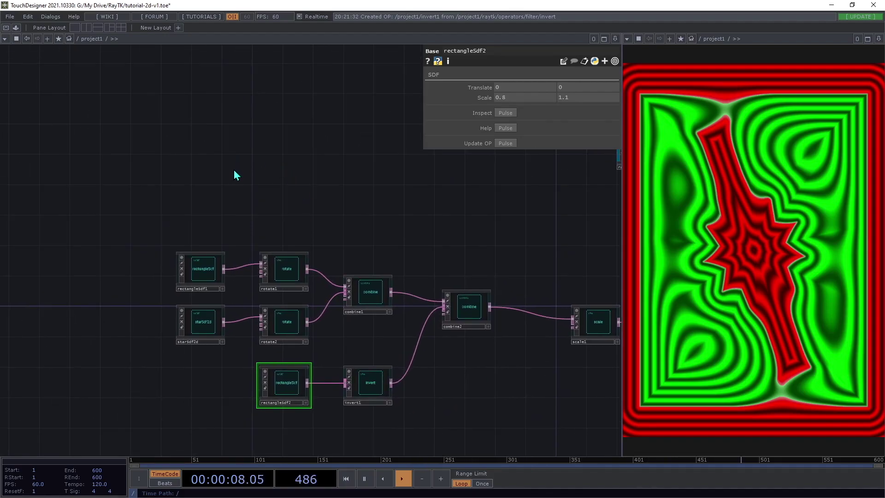
key("Tab")
left_click(148, 59)
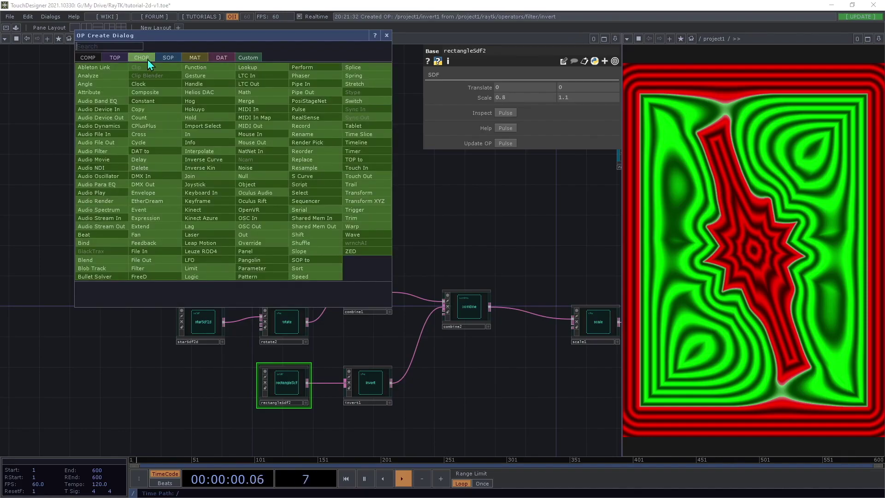
type("con")
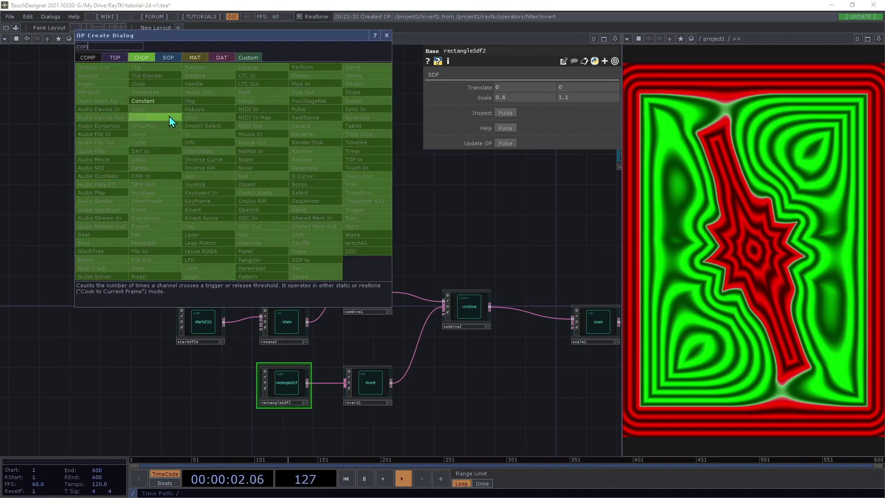
left_click(159, 101)
left_click(197, 174)
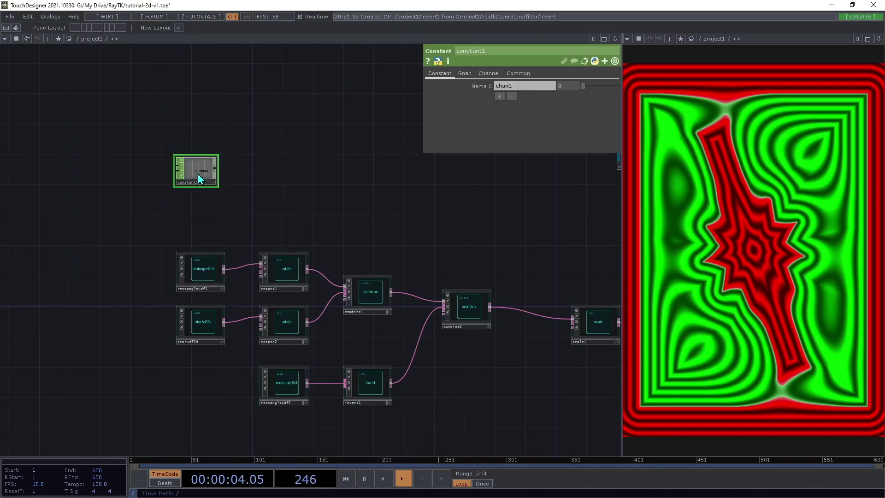
Step: Add a second channel to constant1 and name the two channels rotate1 and rotate2
scroll(197, 174, "up", 3)
left_click(526, 85)
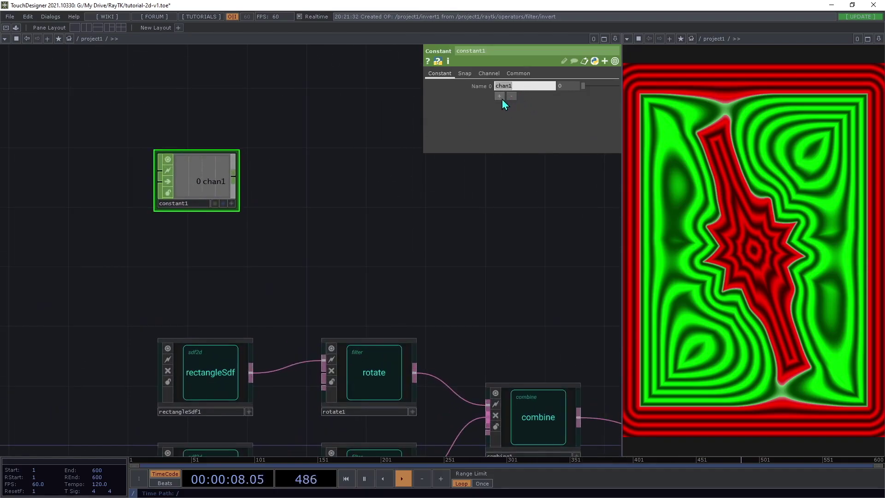
left_click(499, 96)
left_click(517, 85)
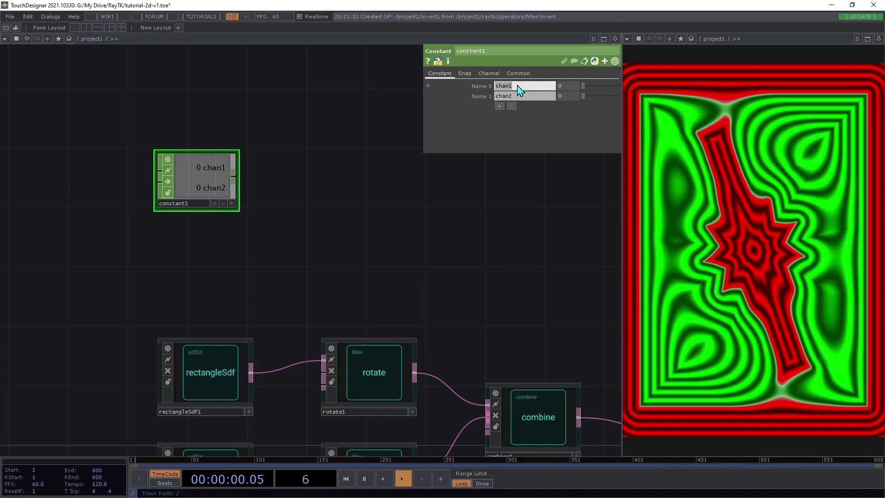
type("rotate1")
key("Tab")
type("r")
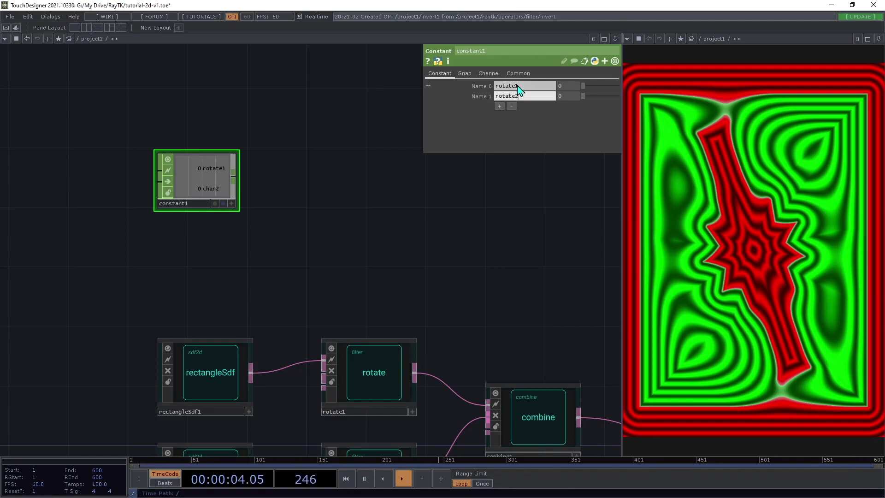
type("otate2")
key("Tab")
left_click_drag(364, 229, 327, 156)
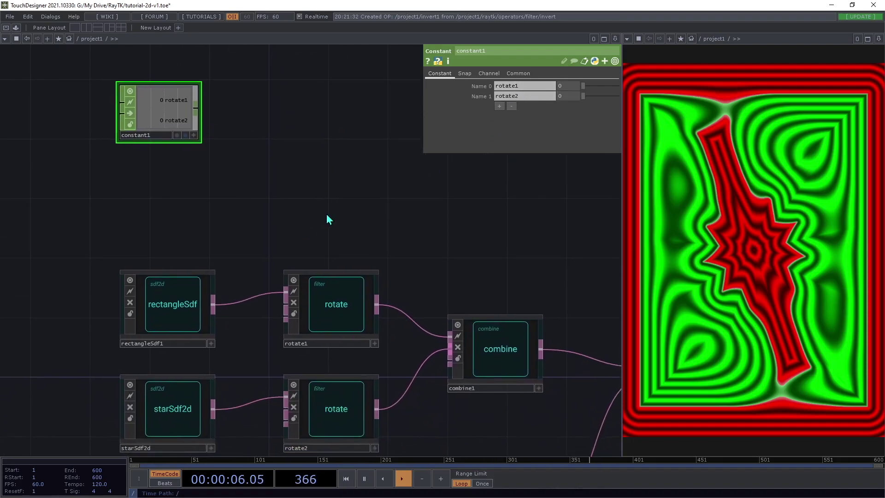
left_click(345, 310)
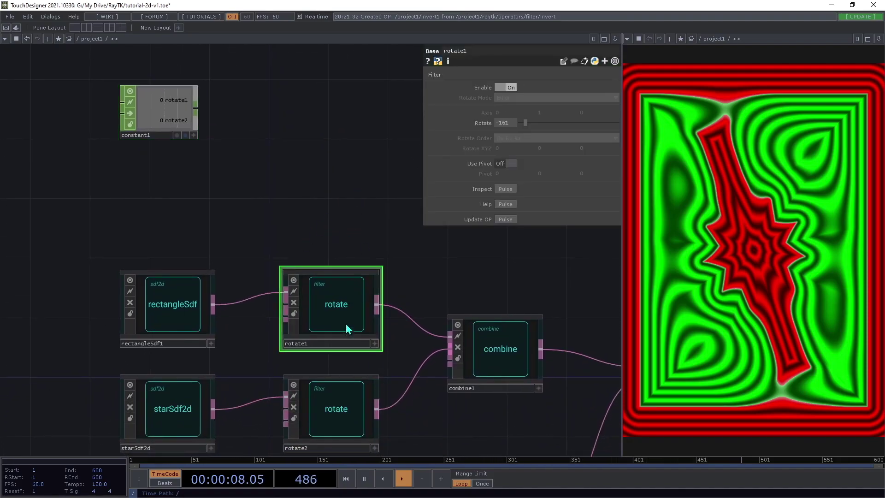
left_click(343, 401)
left_click(336, 308)
Step: Add a Speed CHOP to constant1's output and move it farther right to leave a gap between them
left_click(151, 95)
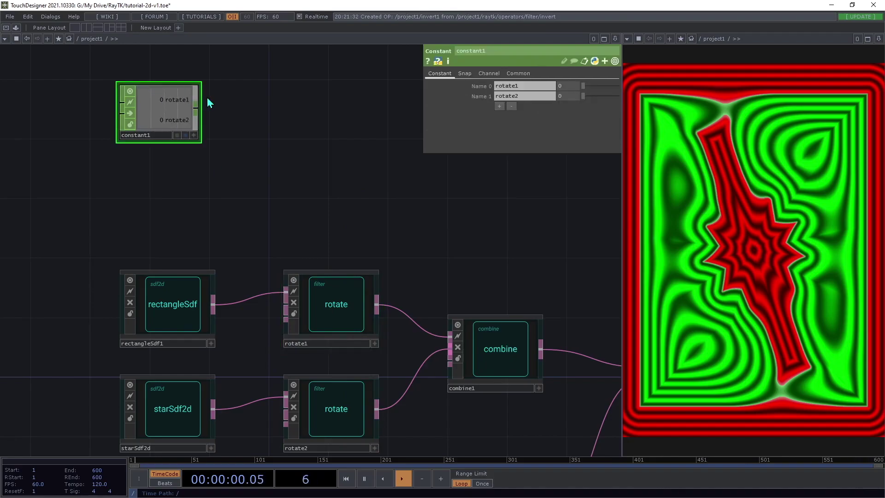
left_click_drag(252, 159, 302, 281)
left_click_drag(245, 231, 328, 253)
type("sp")
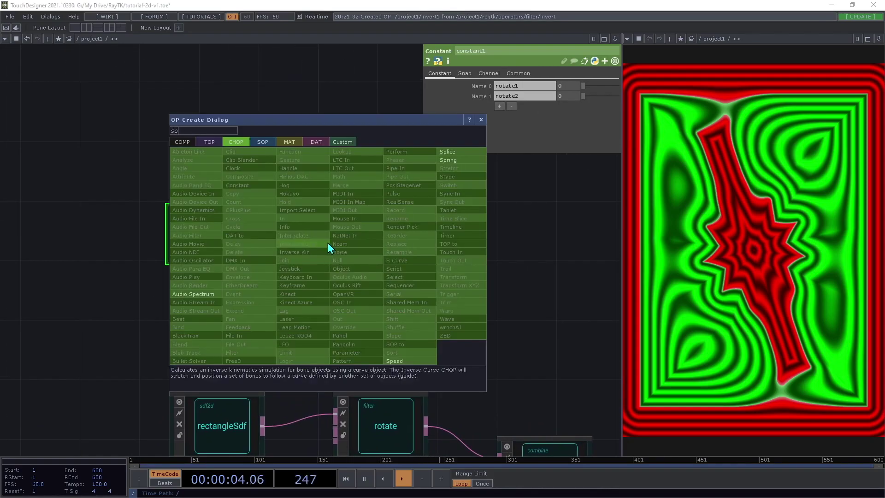
left_click(403, 361)
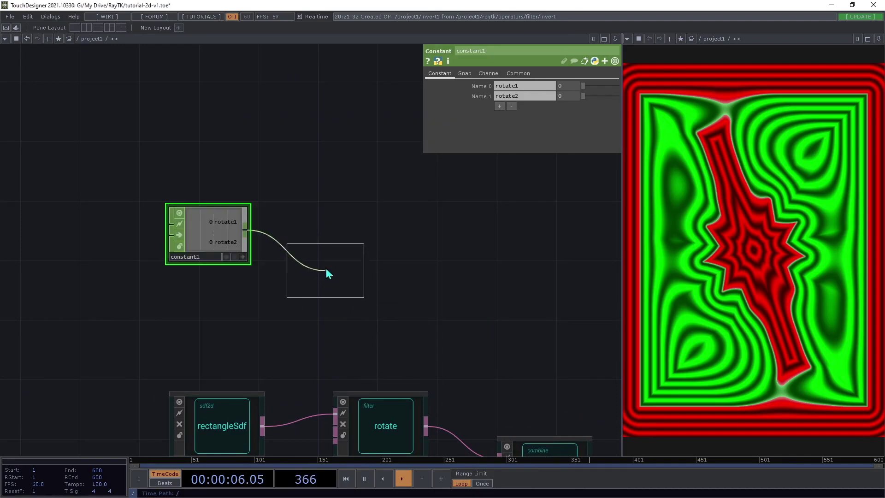
left_click(333, 236)
left_click_drag(332, 255, 523, 324)
left_click_drag(423, 293, 333, 294)
Step: Insert a Math CHOP into the wire between constant1 and speed1 and center it between the two nodes
left_click_drag(431, 340, 253, 336)
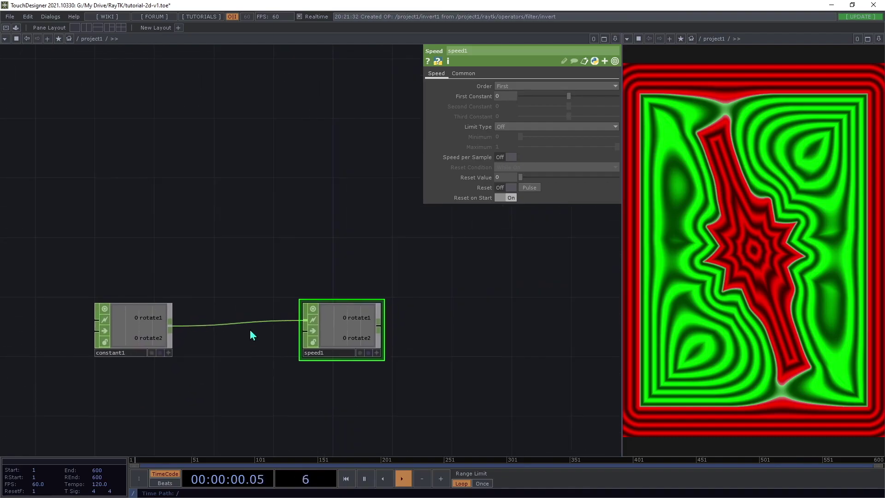
right_click(235, 325)
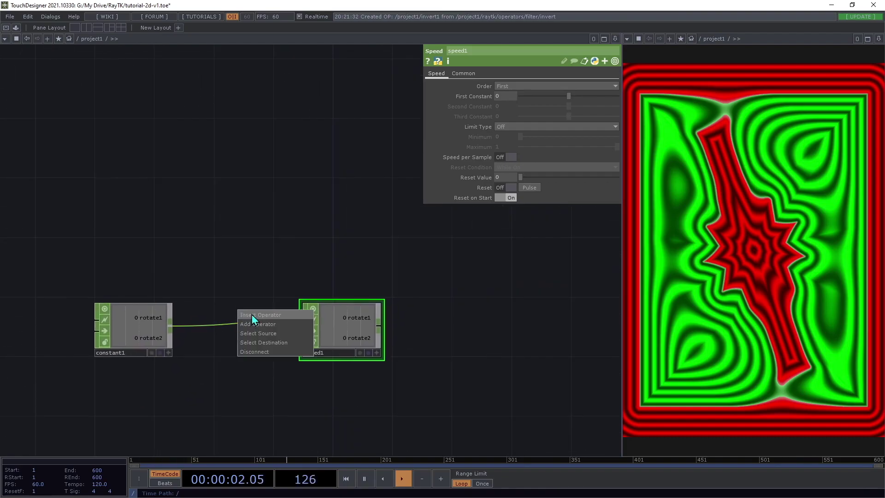
left_click(252, 315)
left_click(271, 237)
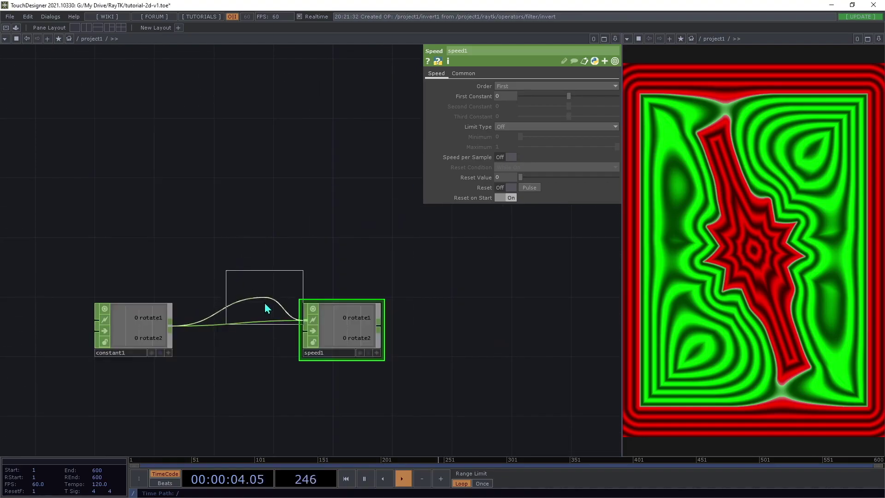
left_click(231, 328)
left_click_drag(232, 328, 248, 331)
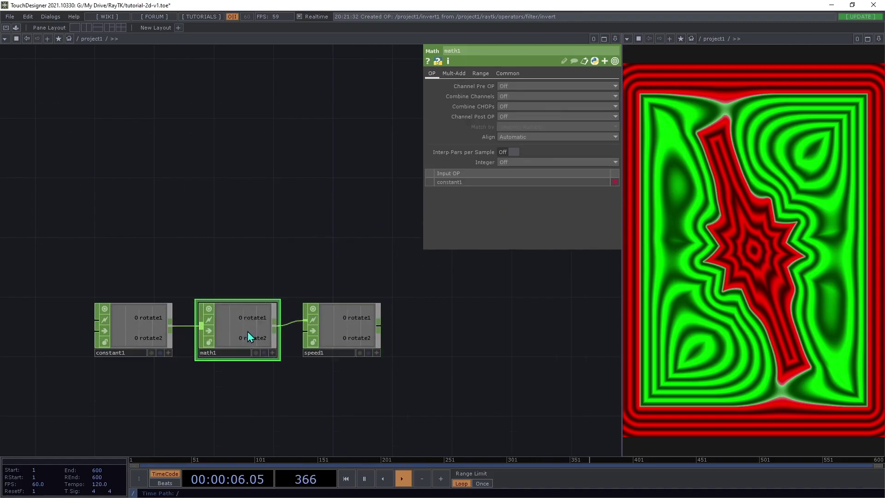
Step: Set math1's Multiply value to 90
left_click_drag(306, 383, 236, 305)
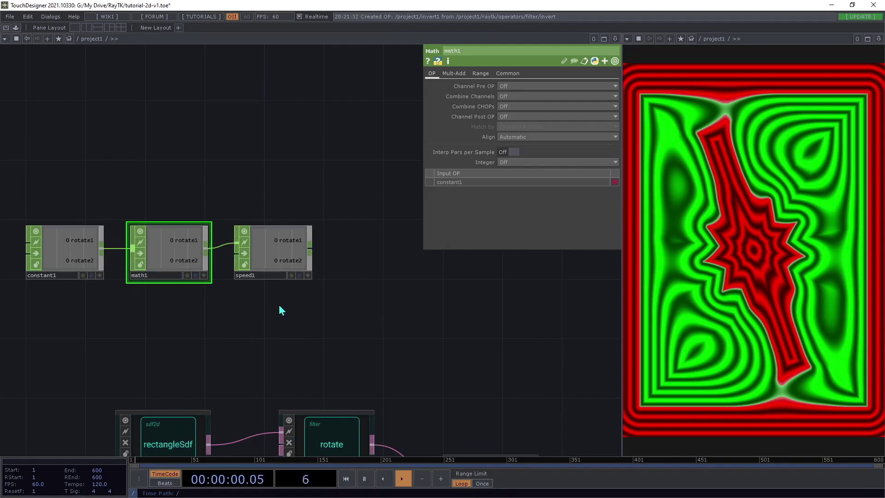
left_click(454, 75)
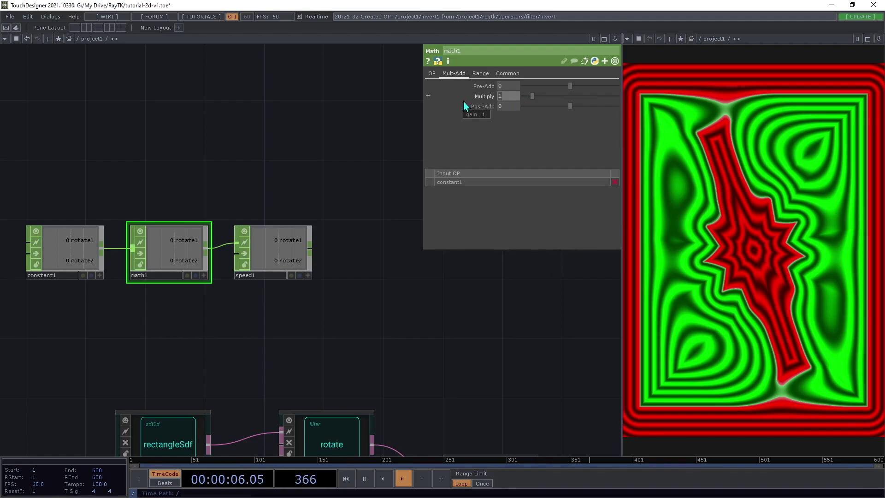
type("90")
key("Return")
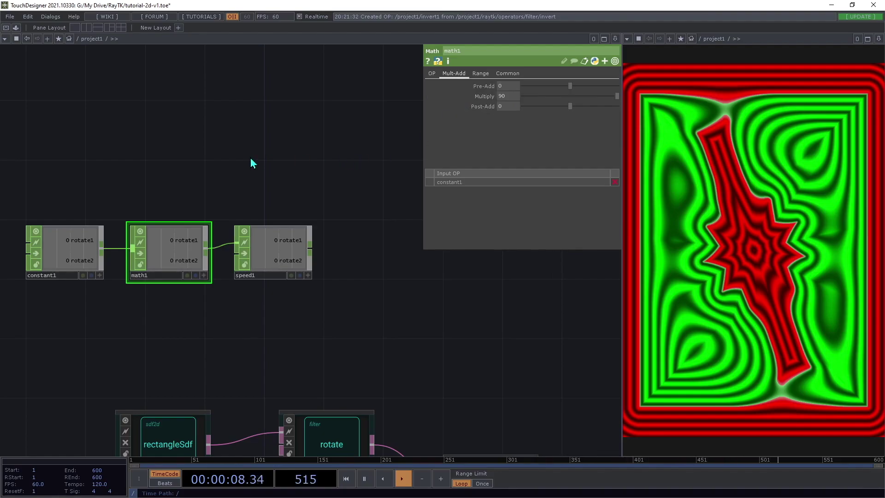
Step: In constant1, set the rotate1 channel to 0.07 and the rotate2 channel to 0.12
left_click(79, 264)
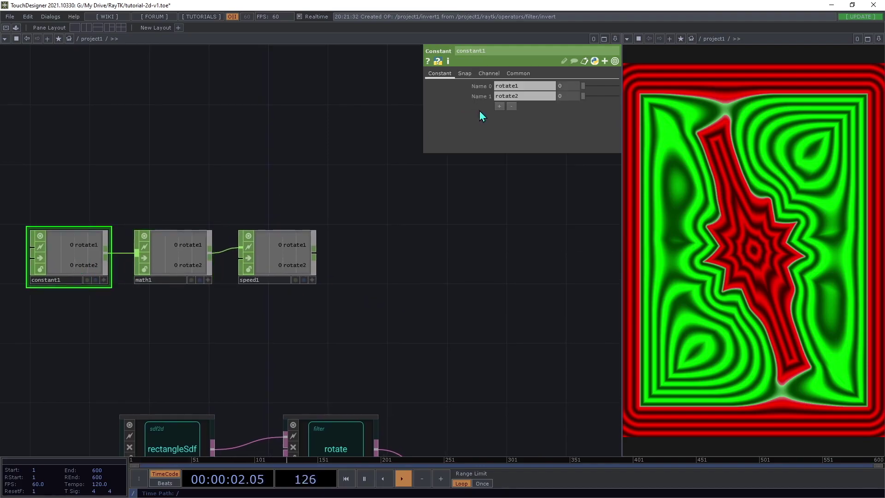
left_click_drag(585, 97, 587, 86)
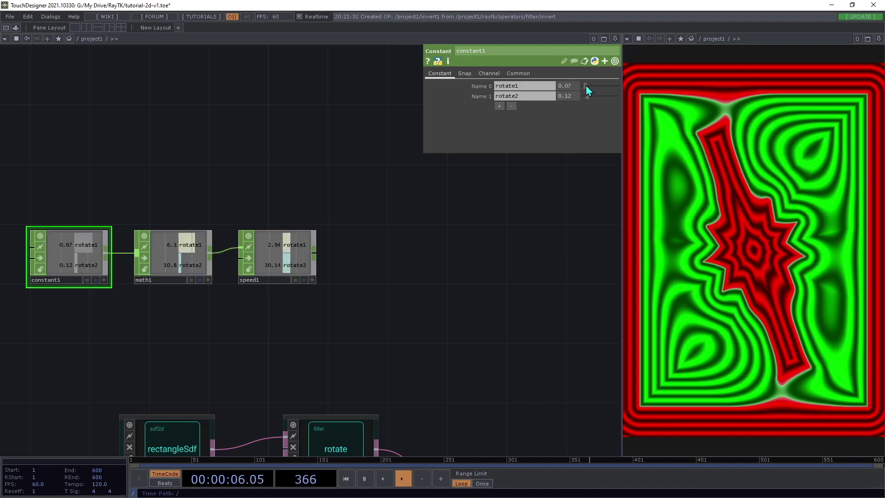
Step: Add a Null CHOP to speed1's output and place it in line with the rest of the CHOP chain
scroll(410, 179, "up", 5)
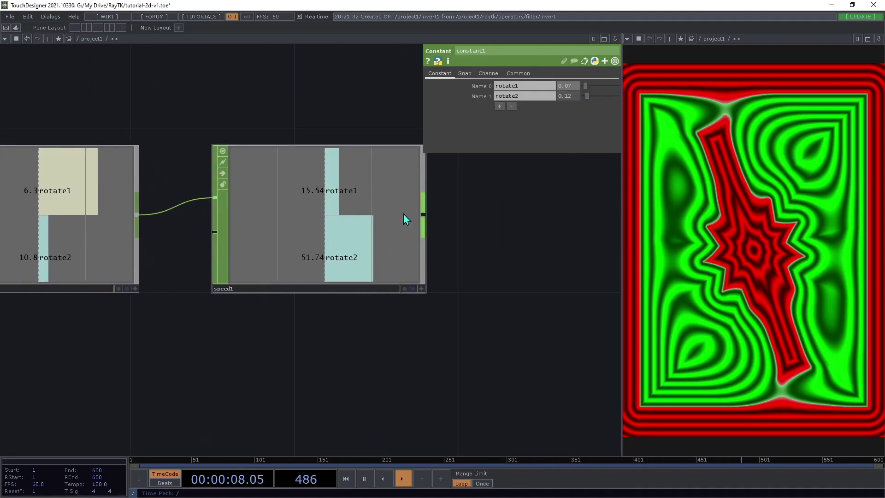
scroll(395, 277, "down", 5)
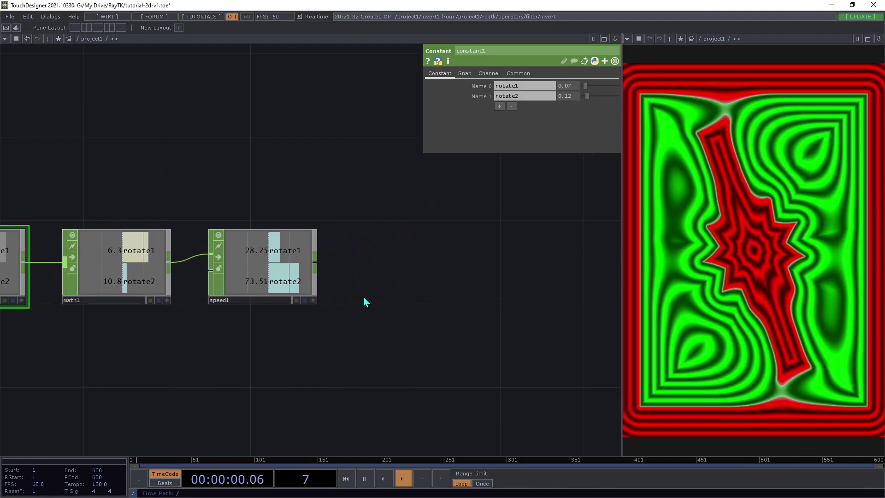
left_click(315, 262)
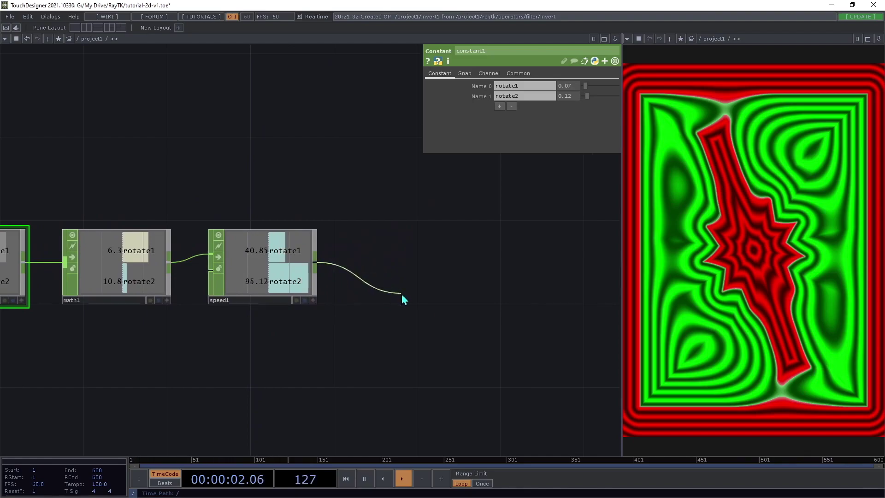
left_click(397, 286)
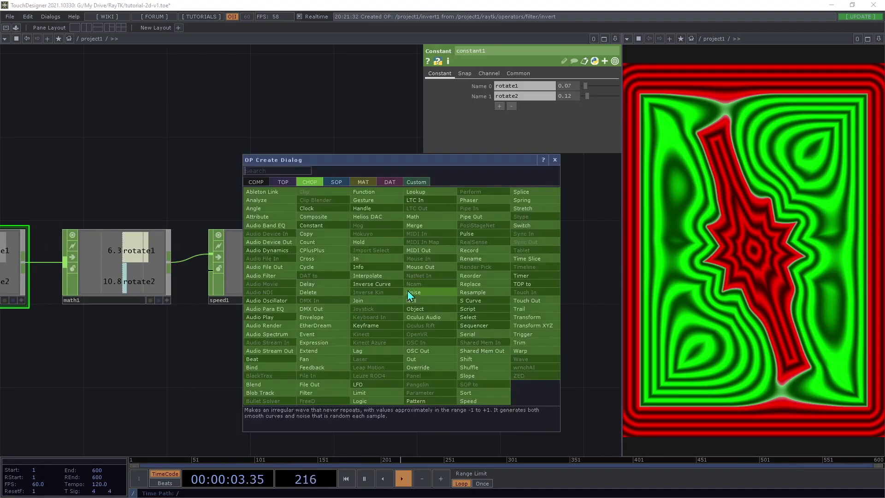
left_click(431, 299)
left_click(427, 272)
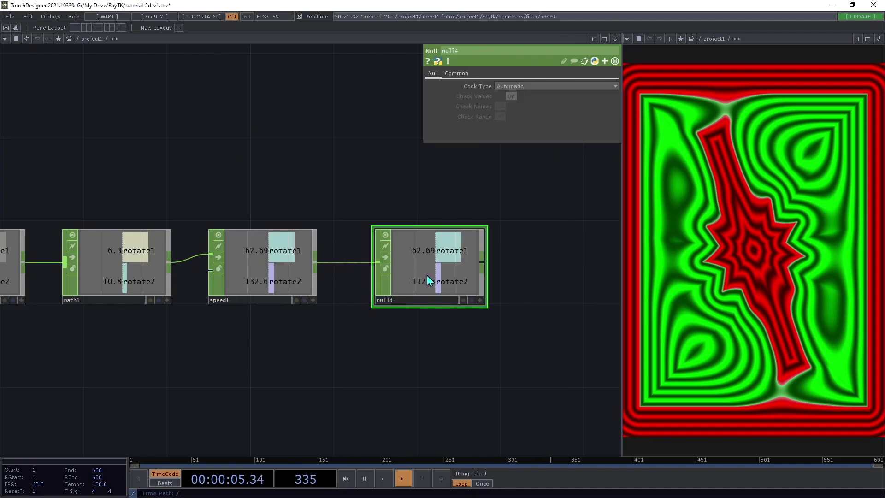
Step: Rename the new Null CHOP as rotateVals
double_click(429, 301)
type("rotateV")
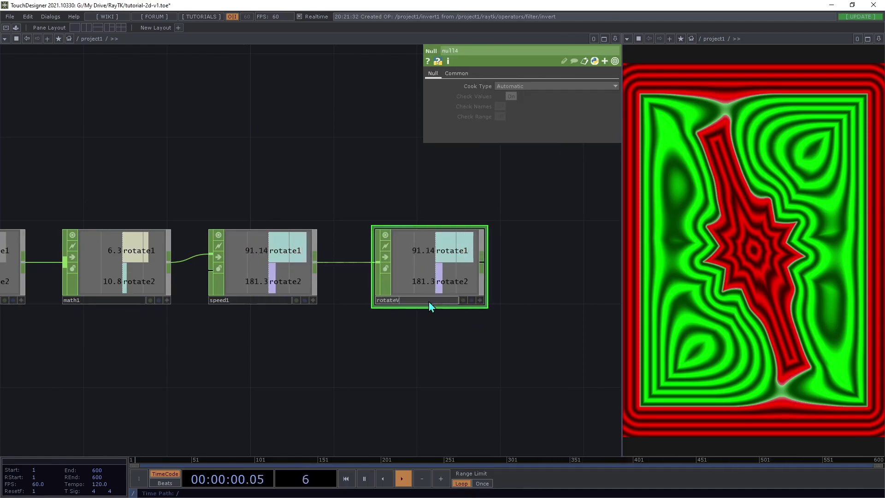
type("als")
key("Return")
left_click(439, 337)
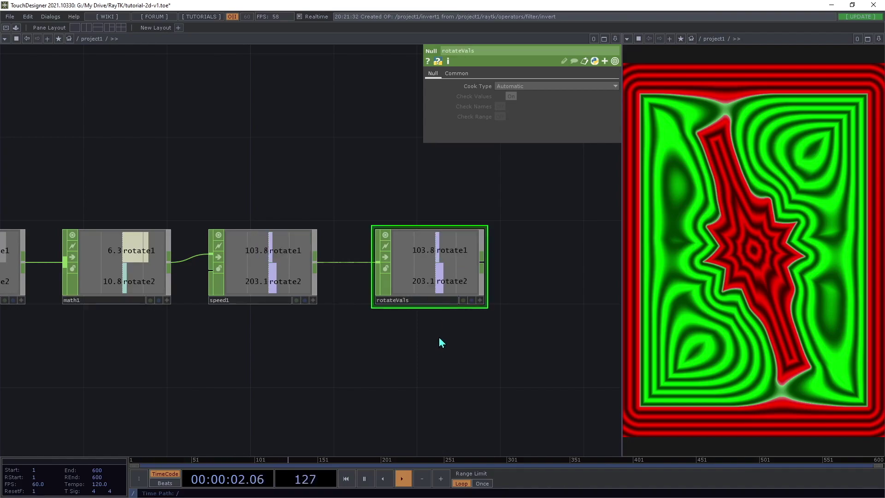
Step: Drive the rotate1 filter's Rotate parameter with a CHOP reference to the rotate1 channel of rotateVals
scroll(437, 338, "down", 2)
left_click_drag(434, 349, 389, 252)
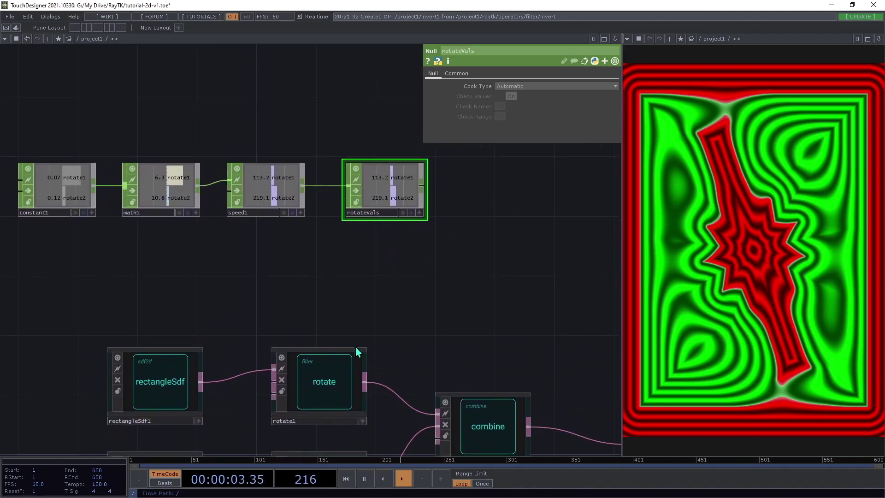
left_click(333, 381)
left_click_drag(418, 314, 328, 234)
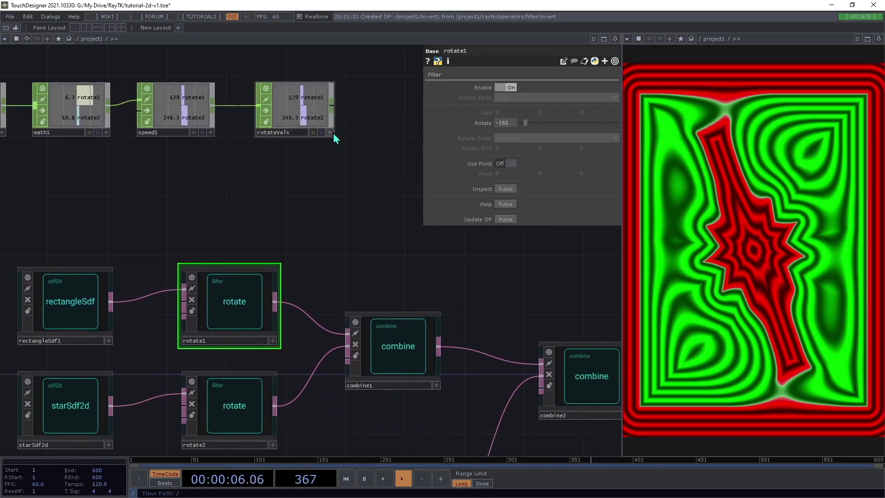
left_click(329, 132)
left_click_drag(308, 97, 501, 124)
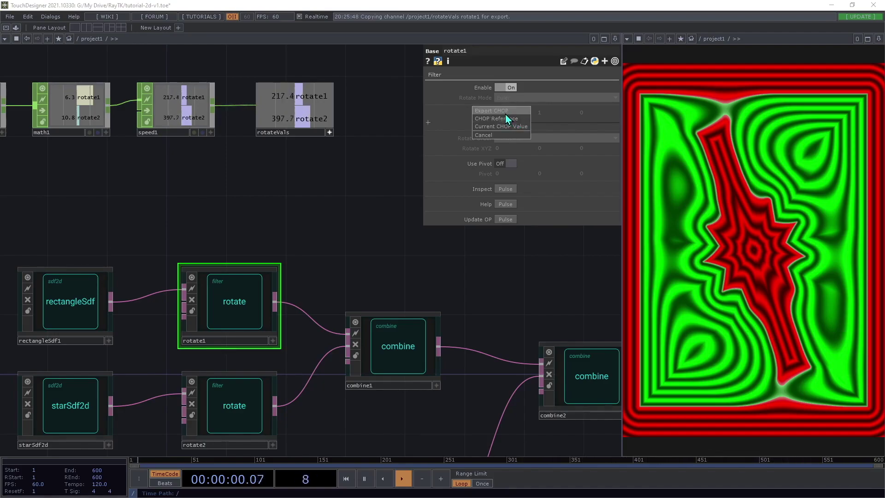
left_click(505, 118)
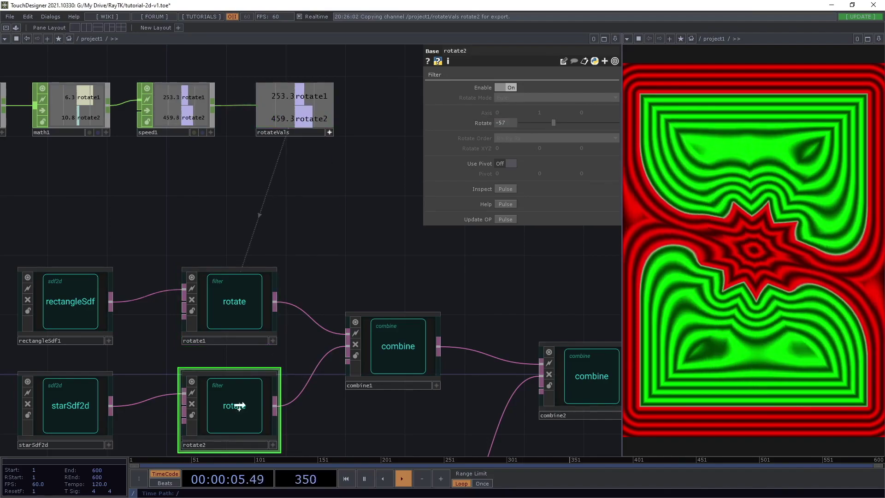
Step: Drive the rotate2 filter's Rotate parameter with a CHOP reference to rotateVals' rotate2 channel, and deactivate the viewer of rotateVals
left_click_drag(221, 411, 508, 125)
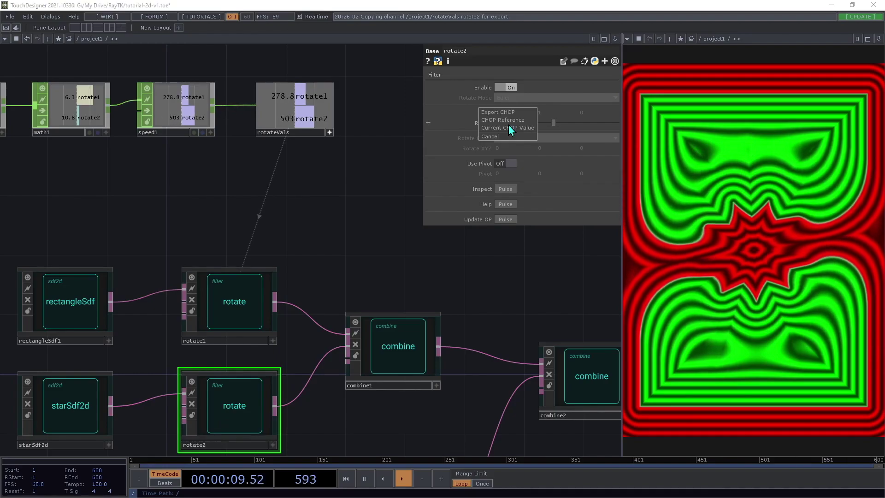
left_click(518, 119)
left_click_drag(376, 114, 390, 209)
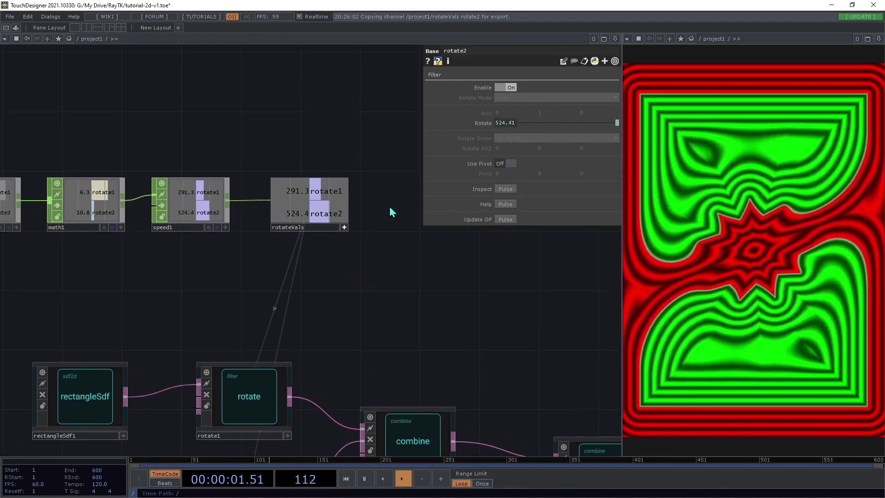
left_click(344, 227)
left_click_drag(333, 271, 460, 256)
Step: Set the rotate2 channel of constant1 to -0.11, so that the star turns opposite to the rectangle
left_click(110, 189)
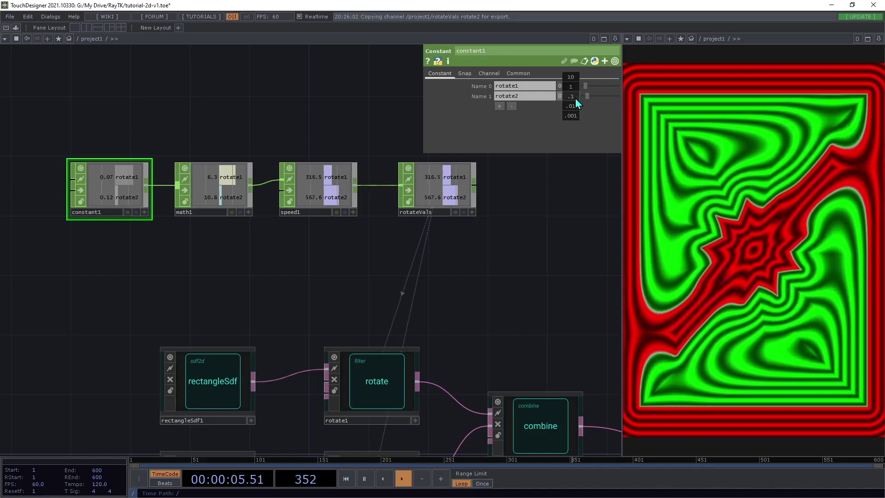
middle_click_drag(569, 96, 571, 88)
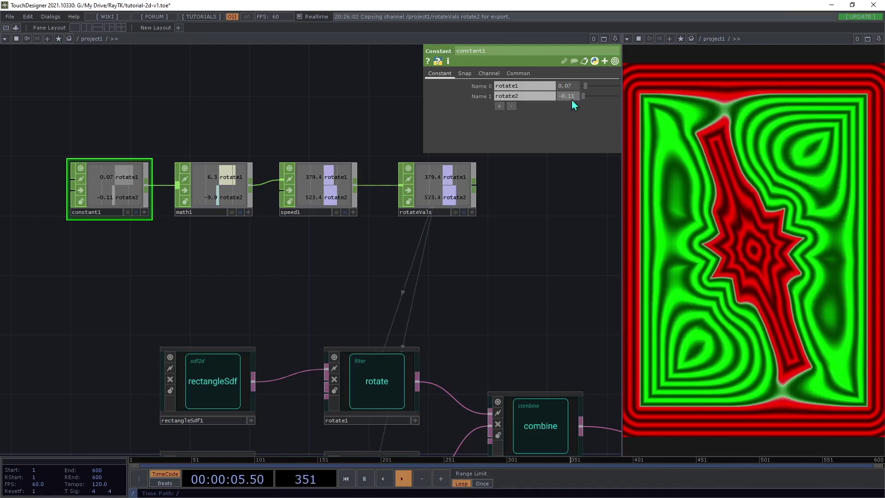
left_click_drag(590, 86, 585, 90)
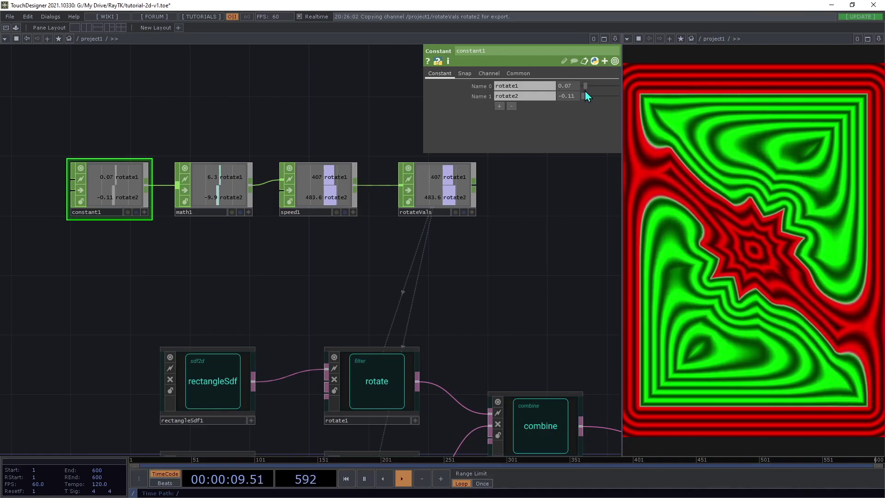
Step: Set switch1's Index to 0 to render through the colorizeSdf2d material
left_click_drag(389, 245, 367, 235)
scroll(322, 229, "down", 4)
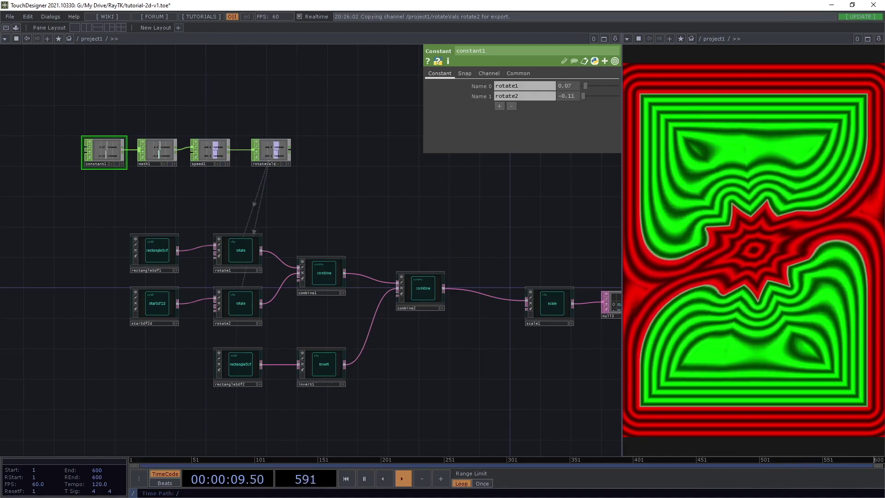
left_click_drag(401, 228, 105, 203)
left_click_drag(367, 201, 456, 207)
left_click_drag(322, 213, 219, 221)
left_click_drag(334, 236, 442, 253)
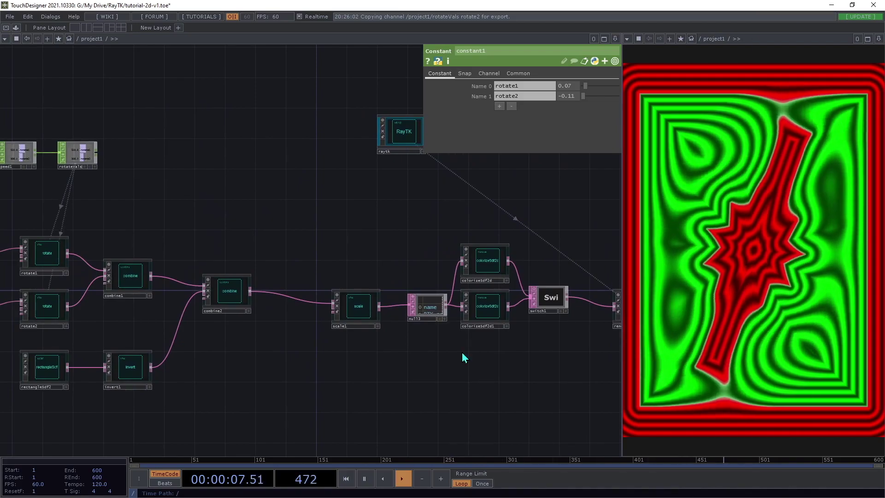
left_click_drag(545, 395, 437, 391)
scroll(477, 297, "up", 4)
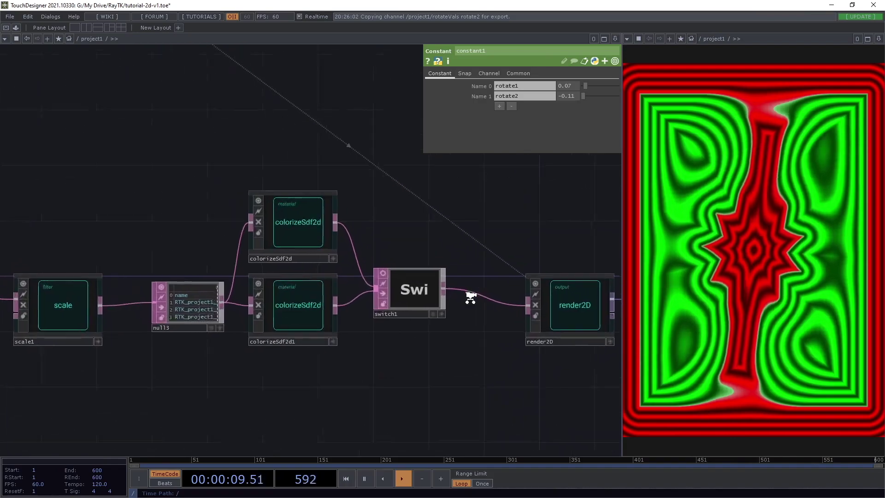
left_click(438, 296)
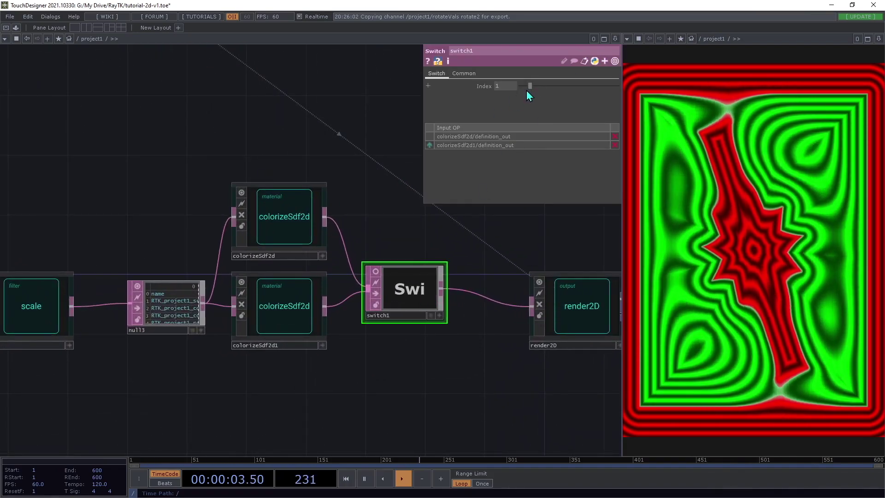
left_click_drag(528, 86, 518, 88)
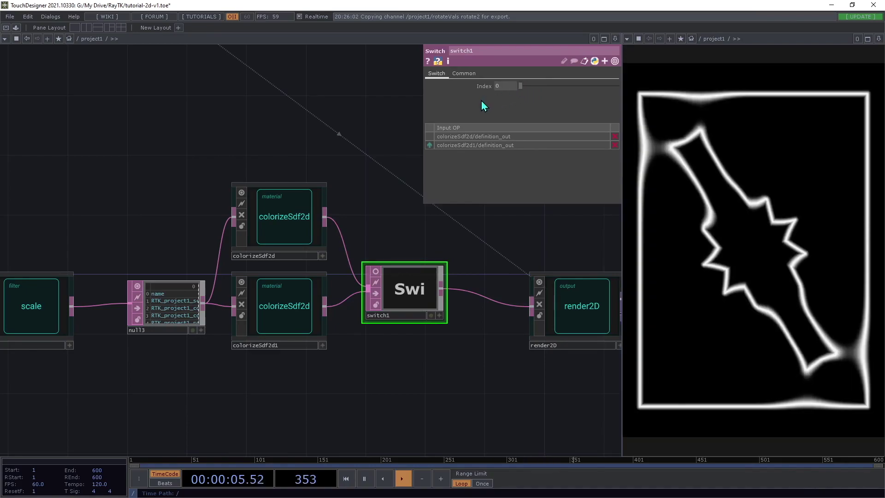
Step: Set Inside Color 2 of colorizeSdf2d to a tan with hue 30, saturation 0.376 and value 0.661
left_click(279, 213)
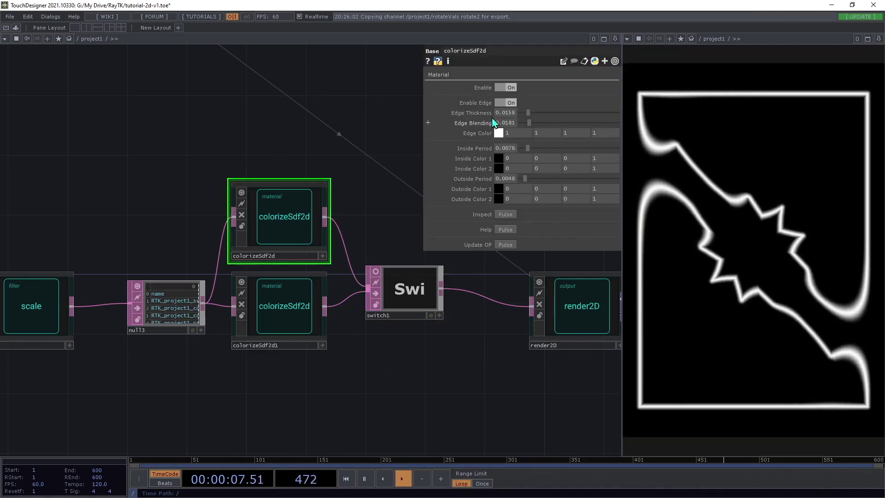
left_click_drag(477, 355, 473, 357)
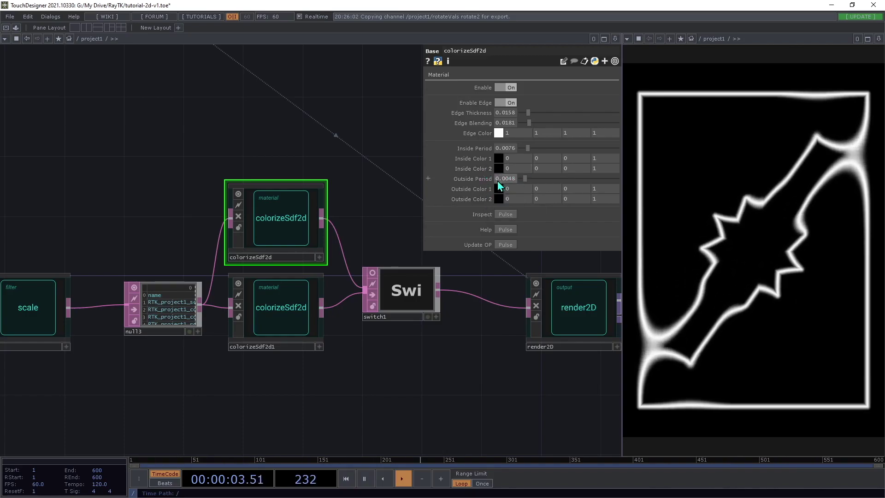
left_click(502, 168)
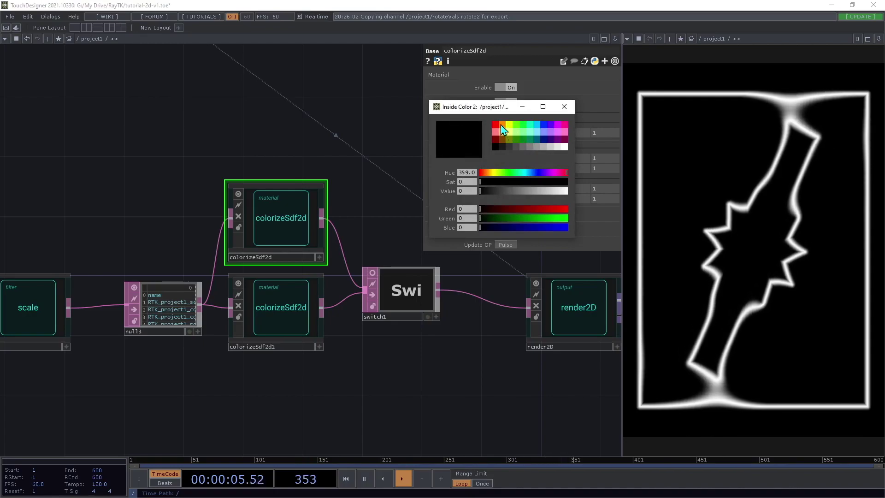
left_click(487, 174)
left_click_drag(490, 182, 537, 190)
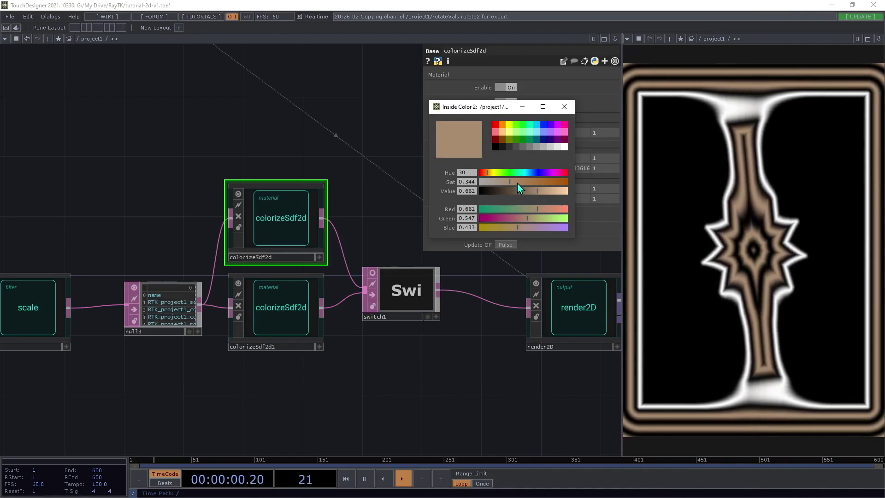
left_click(563, 106)
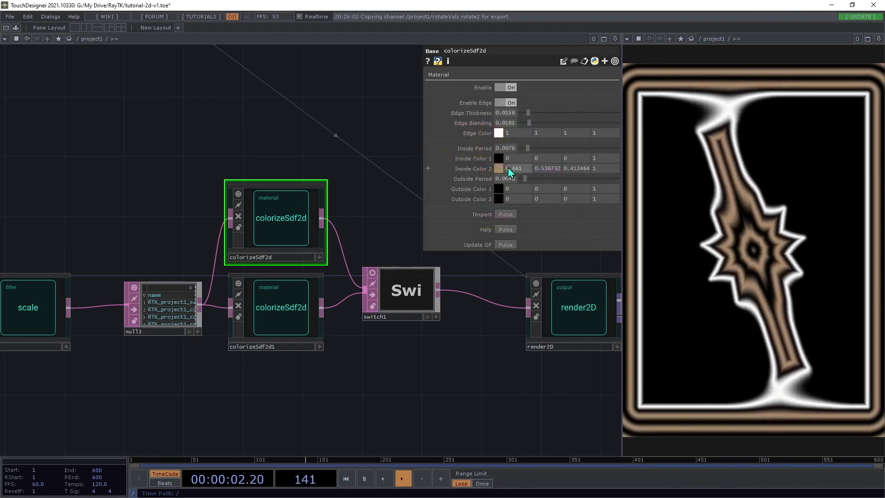
Step: Copy the Inside Color 2 parameter of colorizeSdf2d and paste its values into Inside Color 1
right_click(481, 172)
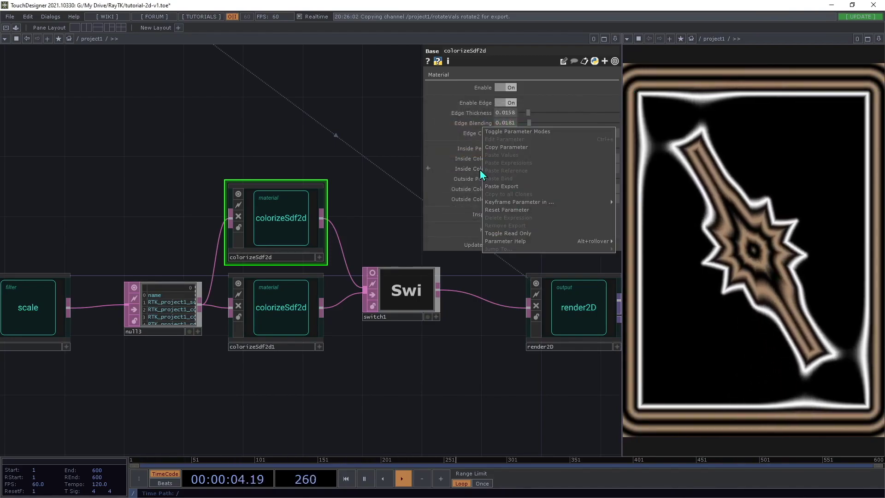
left_click(509, 147)
right_click(486, 159)
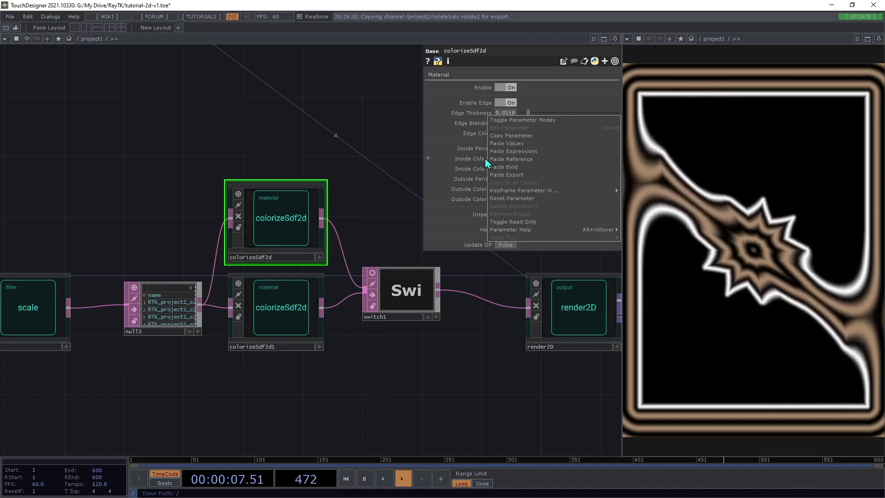
left_click(507, 144)
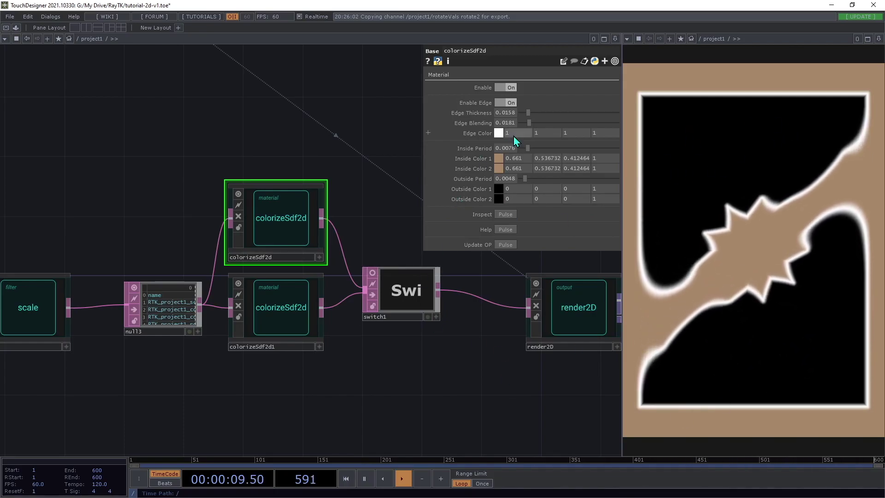
Step: Undo the values pasted into Inside Color 1 of colorizeSdf2d
left_click_drag(399, 112, 389, 107)
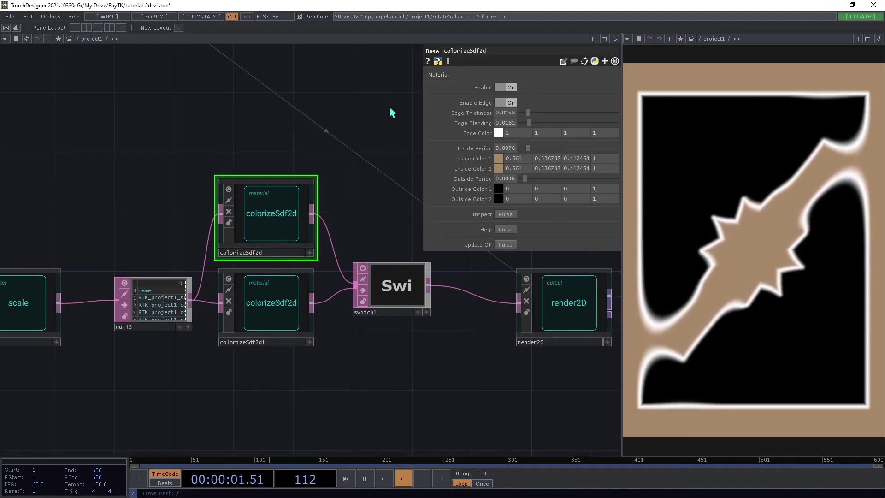
key("ctrl+z")
key("ctrl+z")
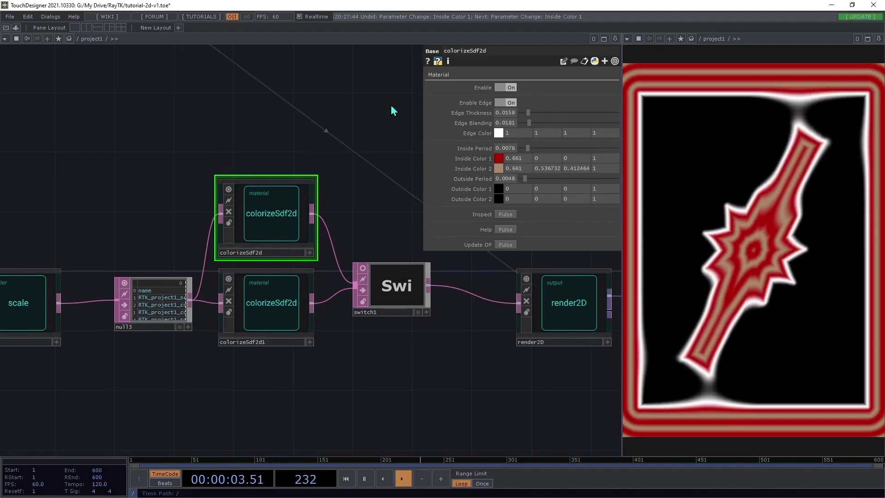
key("ctrl+z")
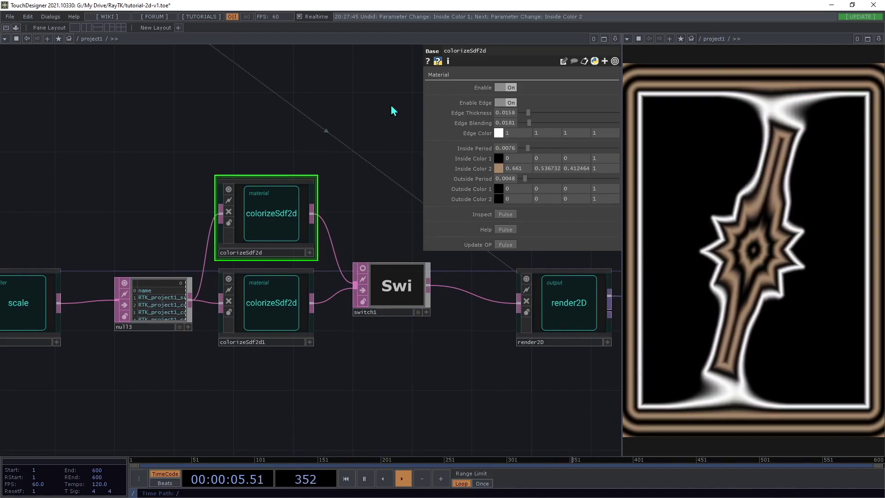
key("ctrl+z")
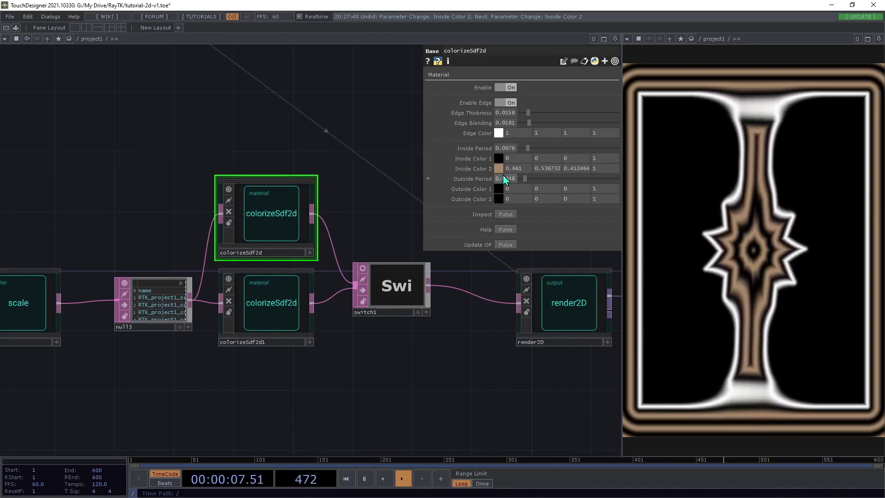
Step: Set Inside Color 2 of colorizeSdf2d to black, Edge Thickness to 0.0082 and Edge Blending to 0.0076
right_click(477, 172)
left_click(539, 166)
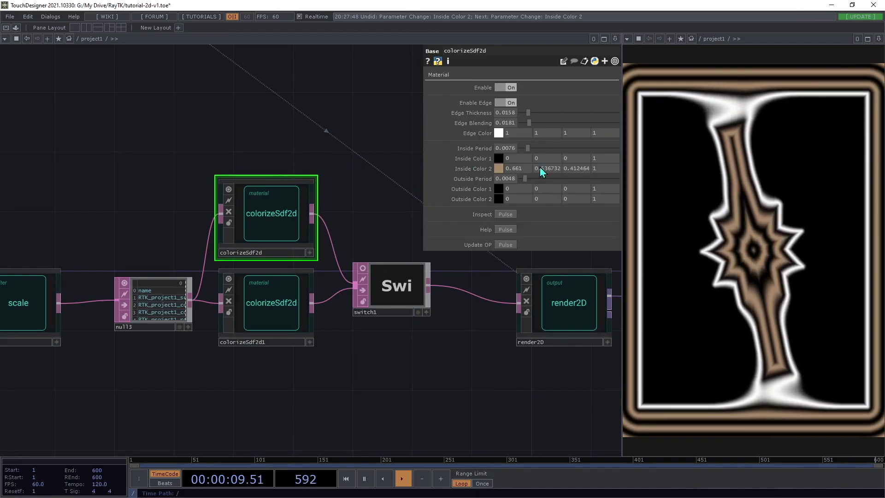
left_click(499, 169)
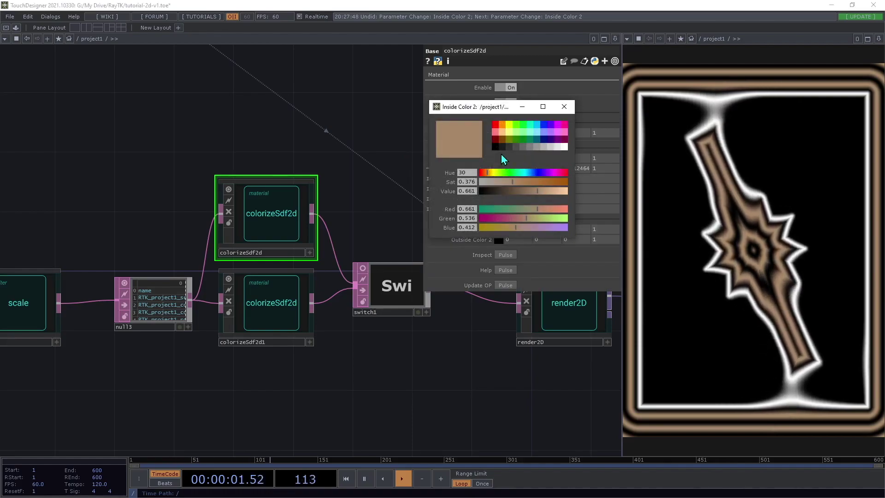
left_click(496, 147)
left_click(563, 106)
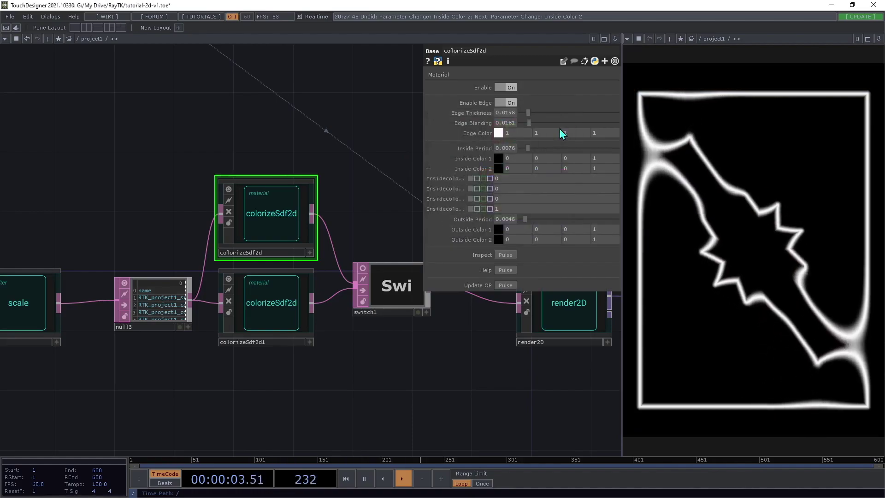
left_click(477, 171)
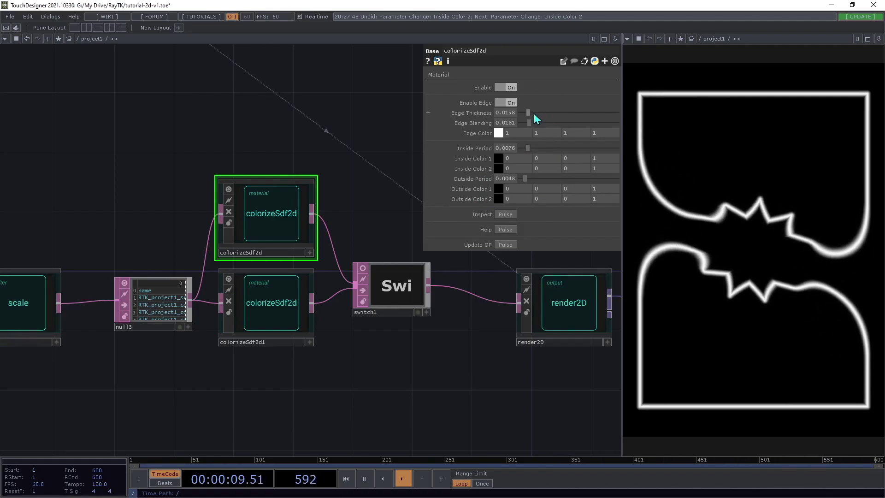
left_click_drag(527, 109, 525, 125)
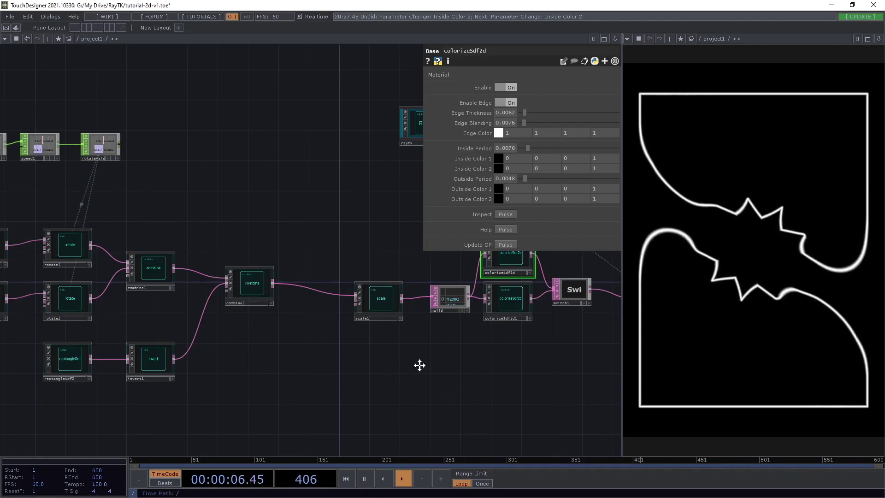
Step: Review the parameters of rotate2, combine1, rectangleSdf2, invert1 and combine2 along the SDF chain
left_click_drag(403, 368, 574, 385)
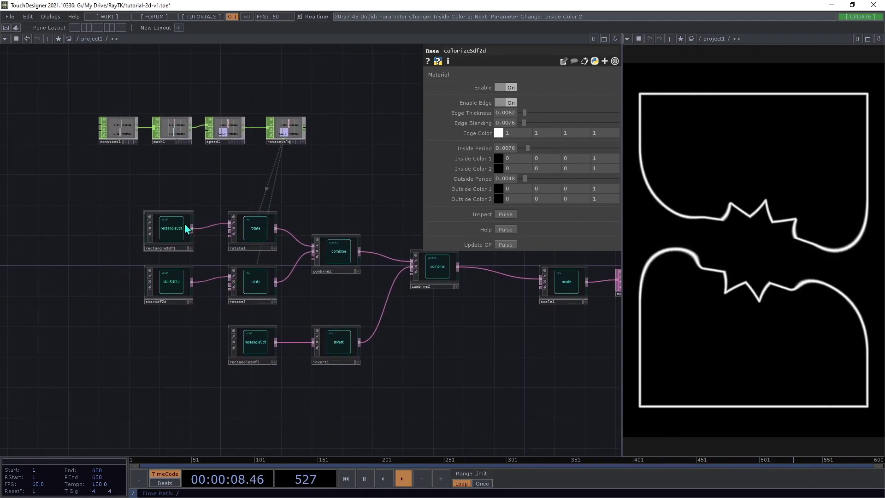
scroll(237, 213, "up", 2)
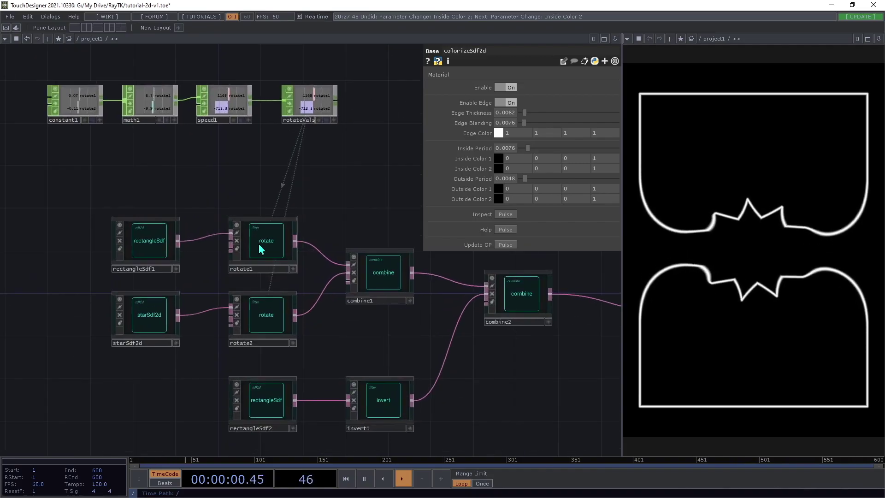
left_click_drag(368, 320, 307, 318)
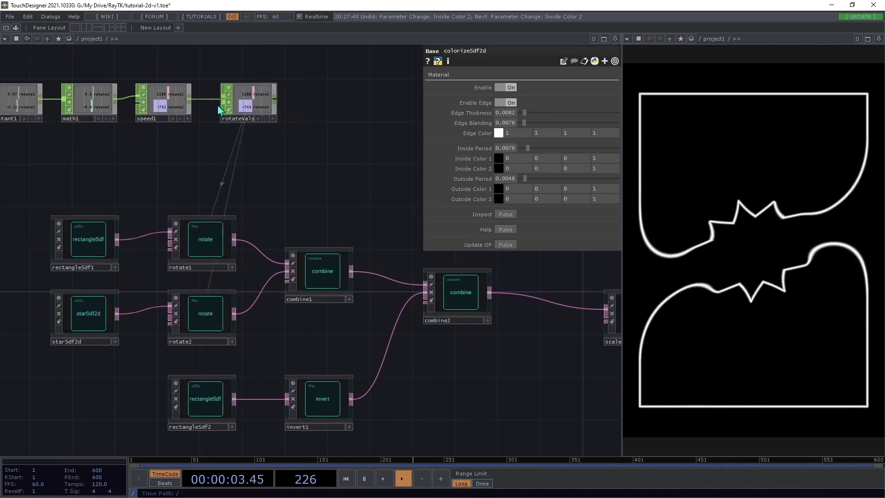
left_click(206, 234)
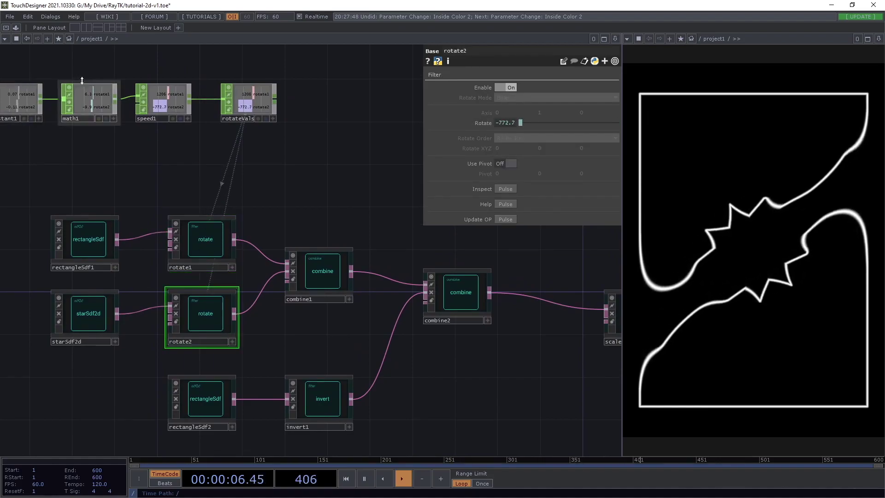
left_click_drag(262, 195, 182, 190)
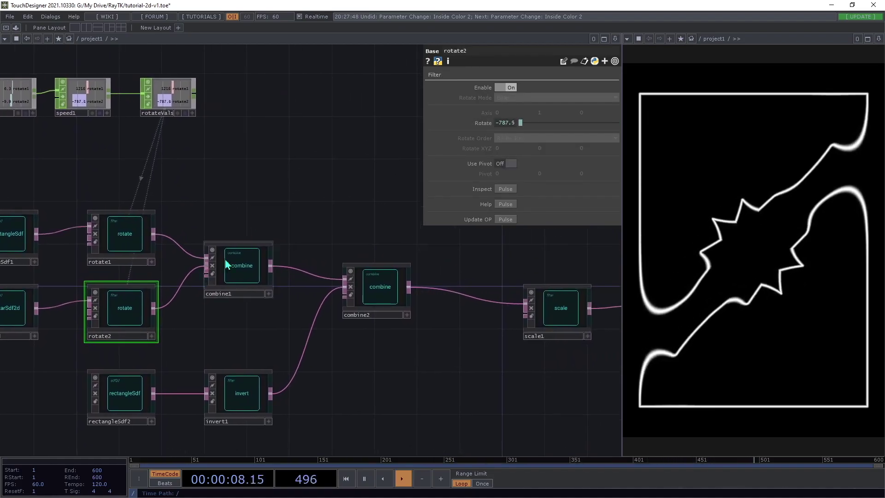
left_click(256, 266)
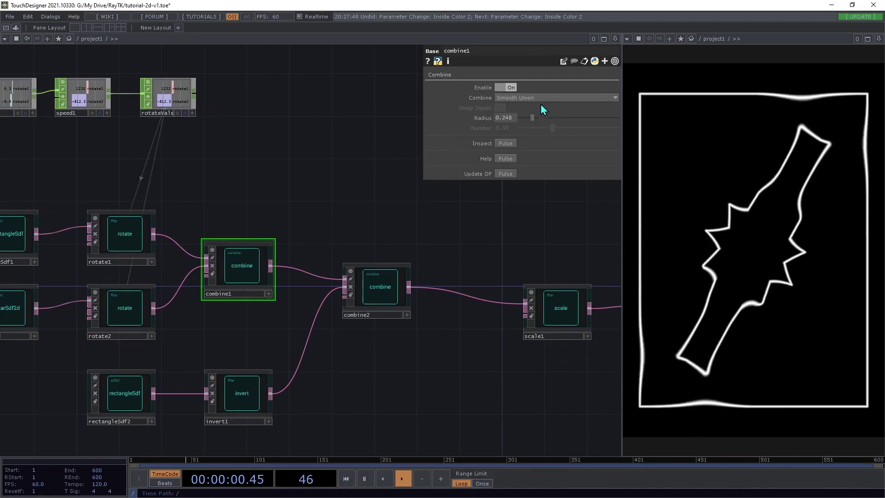
left_click(132, 405)
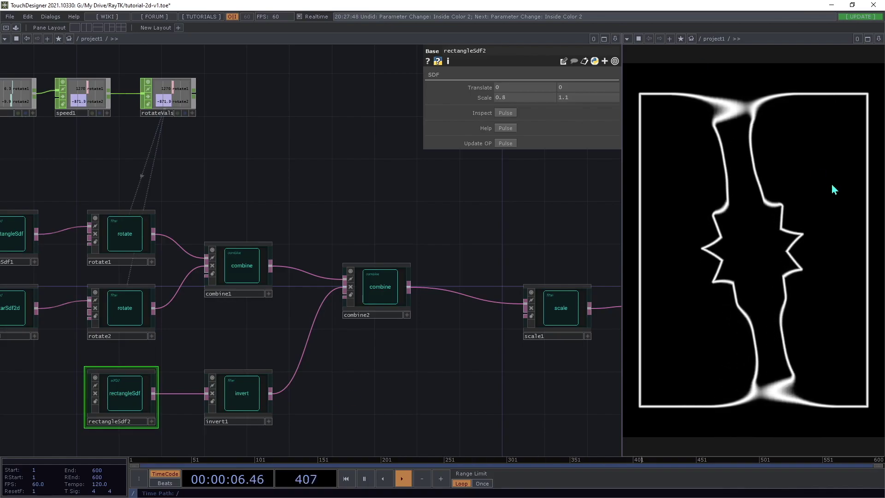
left_click(238, 393)
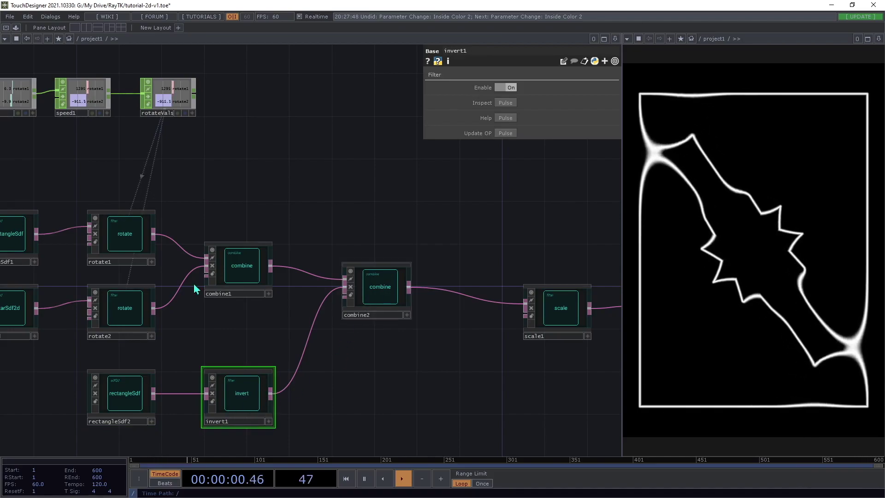
left_click(373, 287)
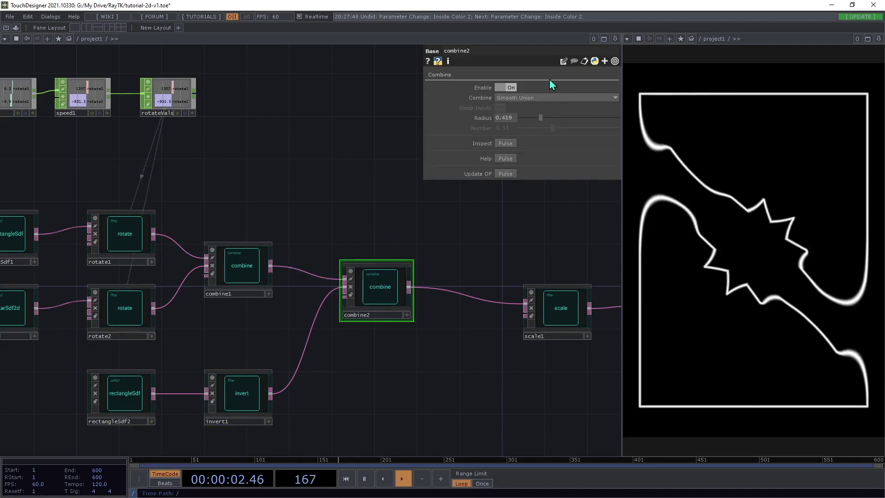
Step: Set the Uniform Scale of scale1 to 0.59
left_click_drag(401, 396, 169, 403)
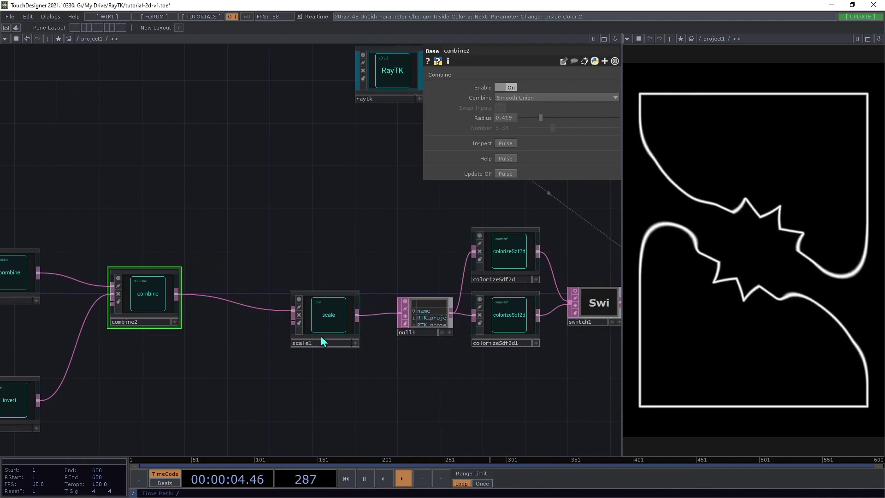
left_click(325, 320)
mouse_move(547, 108)
left_mouse_down()
mouse_move(533, 111)
mouse_move(556, 112)
mouse_move(524, 119)
mouse_move(553, 121)
left_mouse_up()
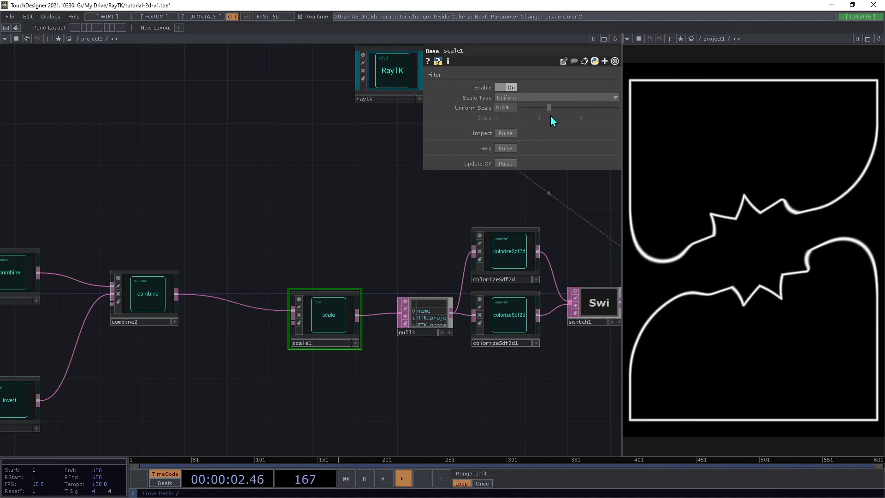
Step: Disable the colorizeSdf2d material to output the uncolored SDF
left_click_drag(485, 417, 295, 423)
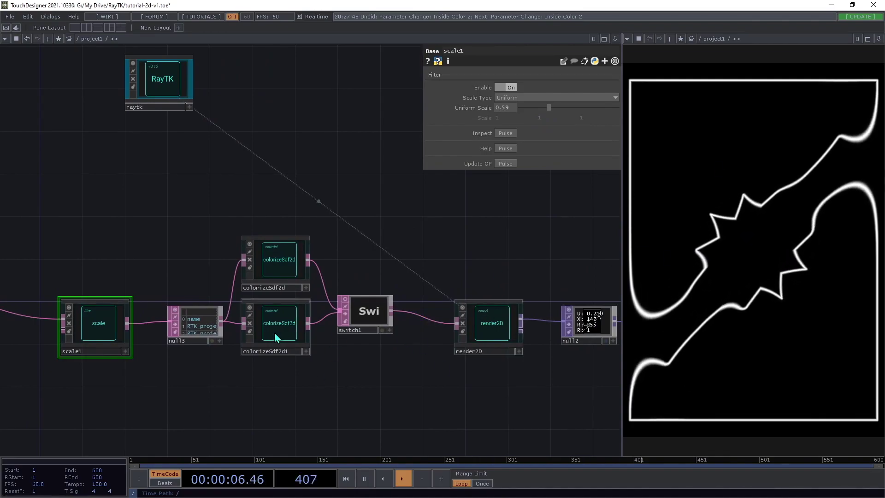
left_click(279, 263)
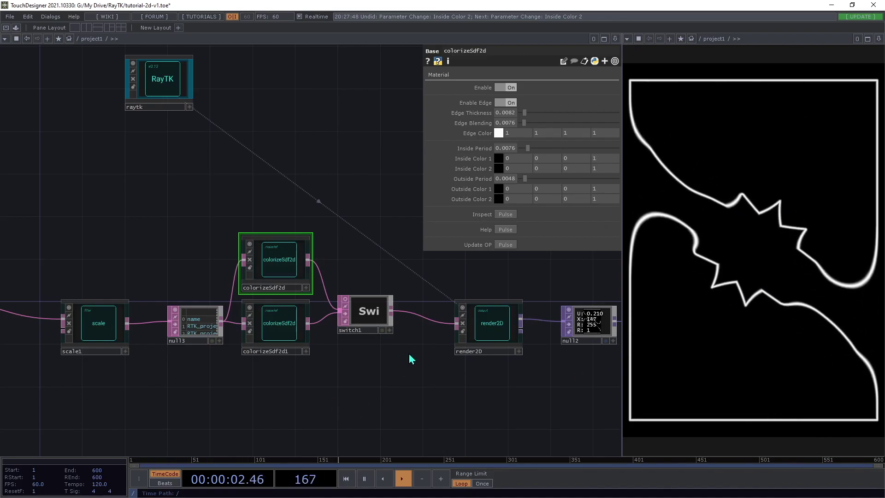
left_click(509, 88)
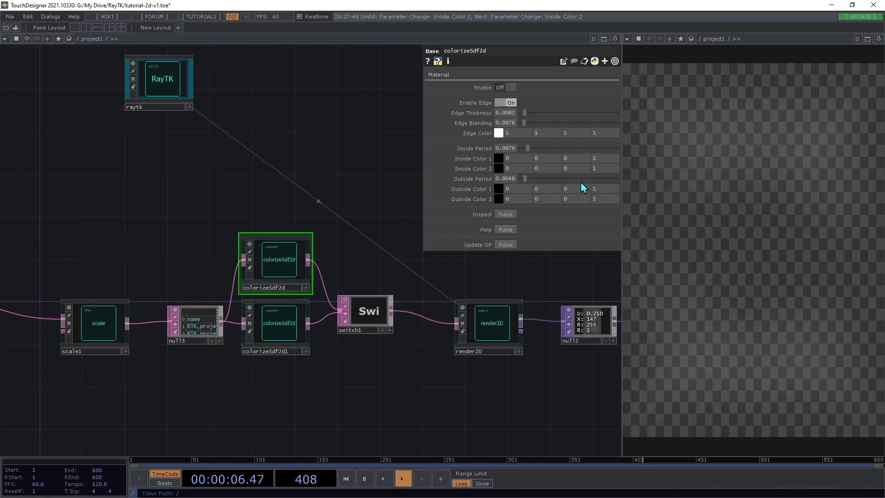
Step: Examine the rendered pixel values of the uncolored SDF in the null2 viewer at close range
left_click_drag(514, 380, 416, 367)
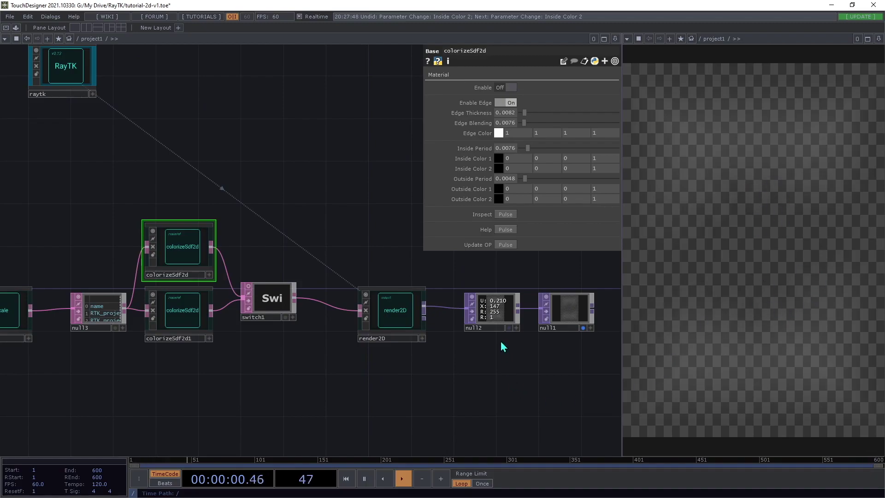
scroll(502, 348, "up", 10)
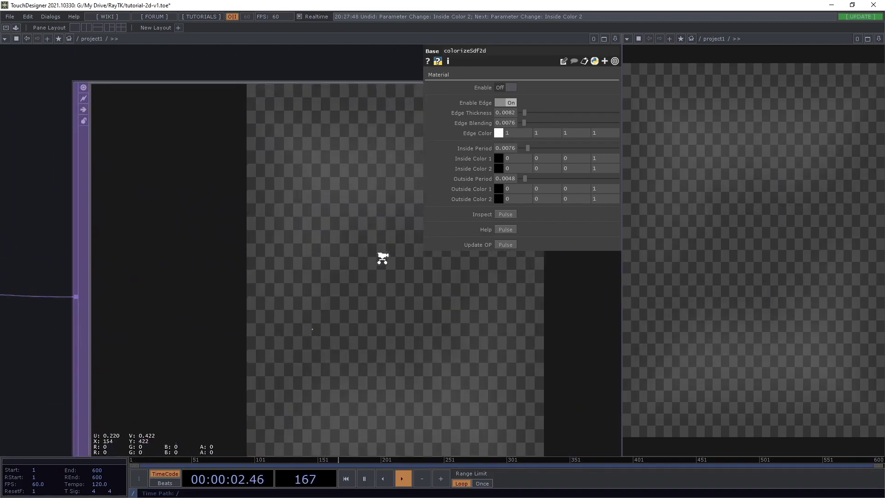
middle_click_drag(376, 254, 437, 274)
left_click(418, 320)
middle_click_drag(375, 310, 331, 248)
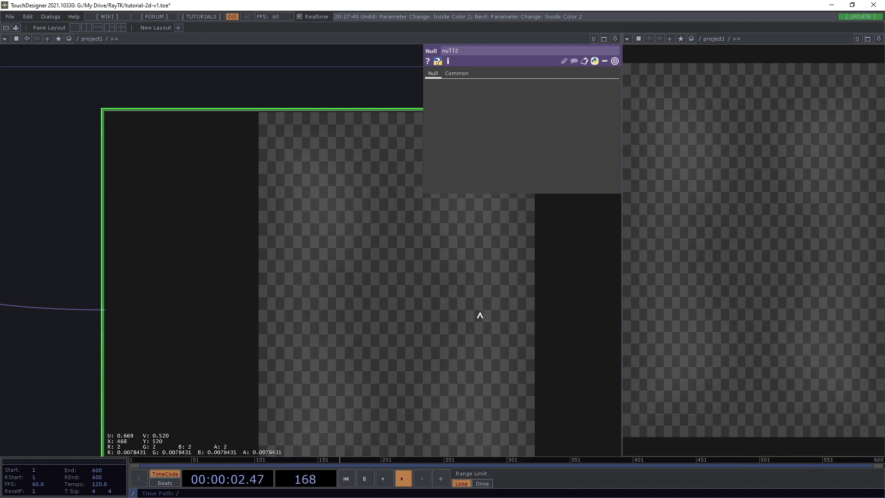
scroll(465, 314, "down", 5)
scroll(451, 328, "up", 6)
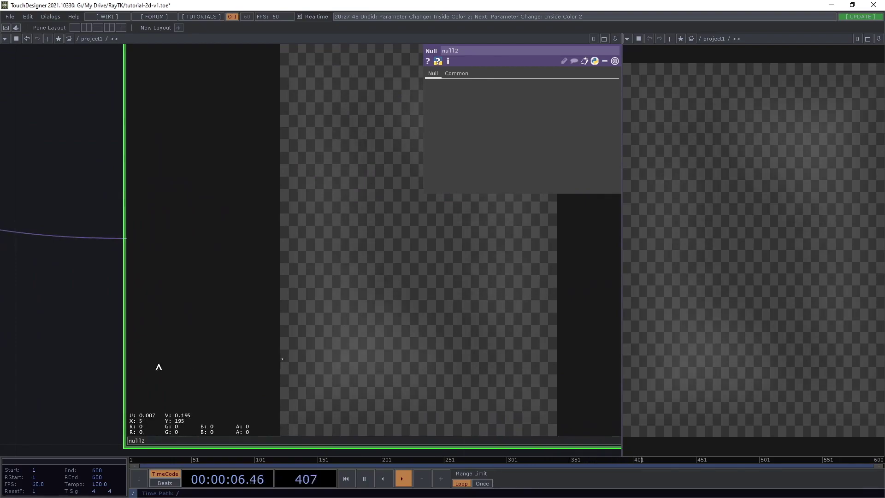
scroll(40, 378, "down", 5)
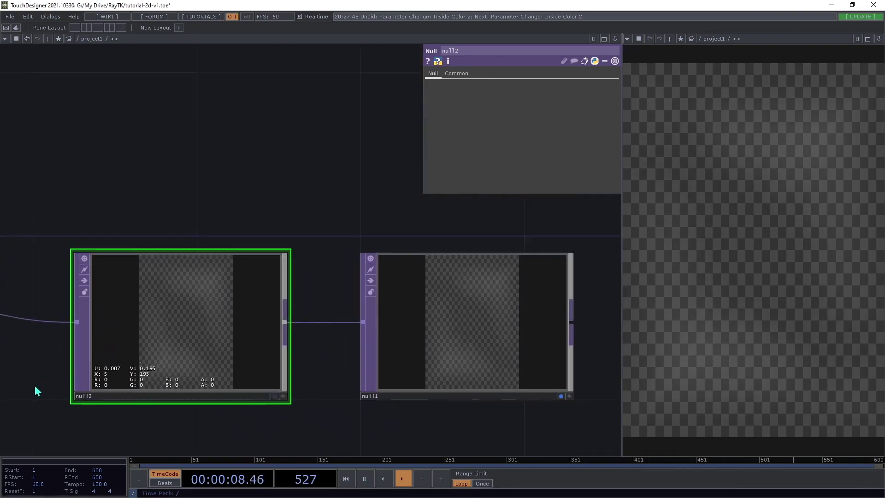
left_click_drag(34, 389, 461, 331)
scroll(460, 330, "down", 3)
scroll(441, 336, "down", 3)
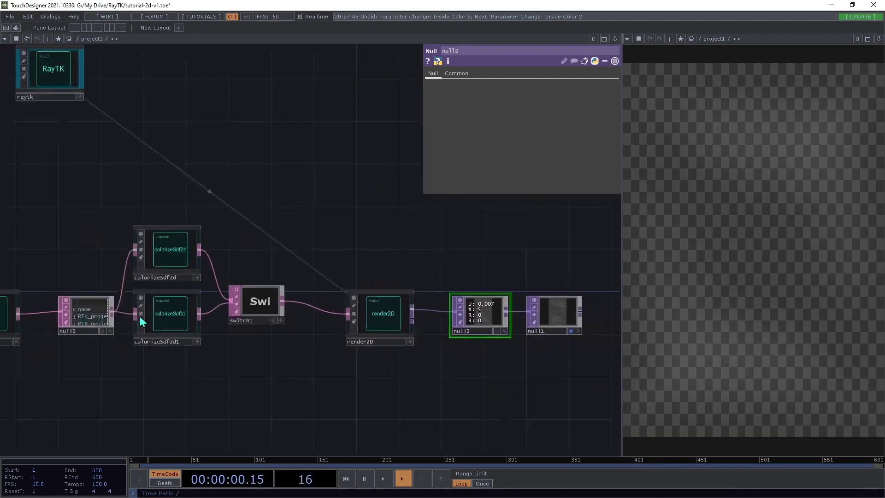
Step: Enable the colorizeSdf2d material again
left_click(176, 261)
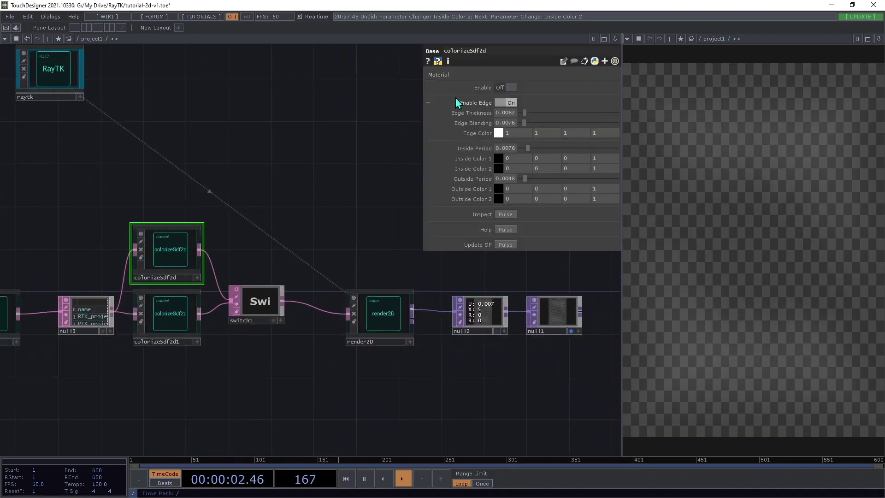
left_click(510, 87)
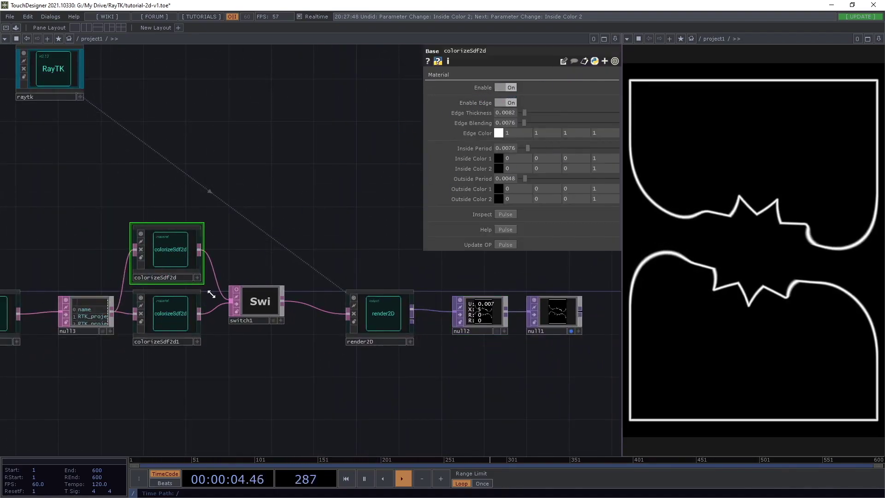
Step: Search the RayTK palette for operators matching "on", then close it without adding one
left_click_drag(424, 385, 414, 351)
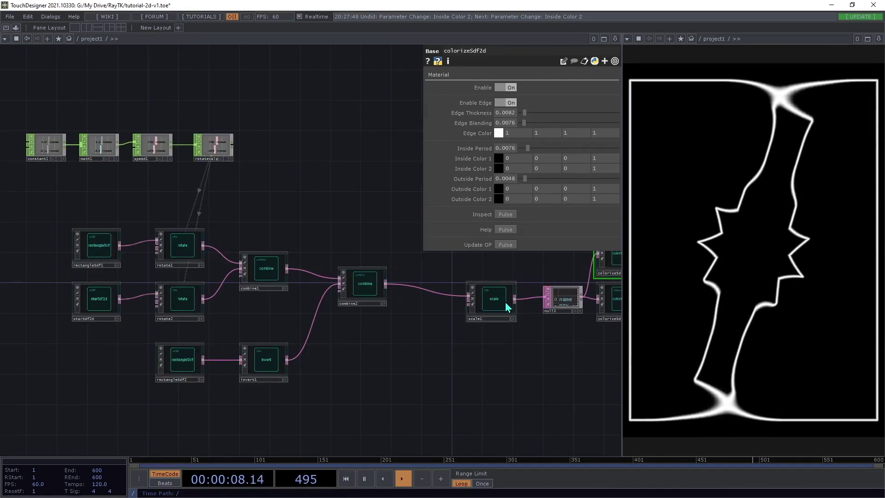
scroll(507, 306, "up", 3)
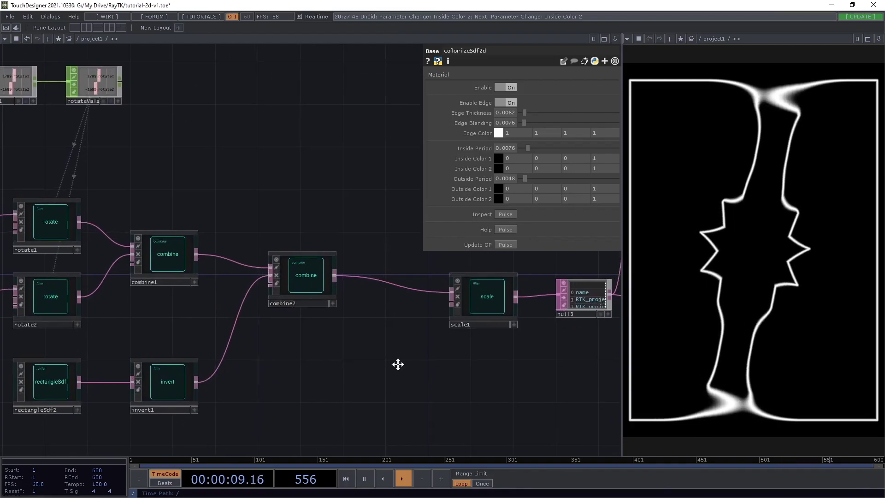
scroll(357, 329, "down", 2)
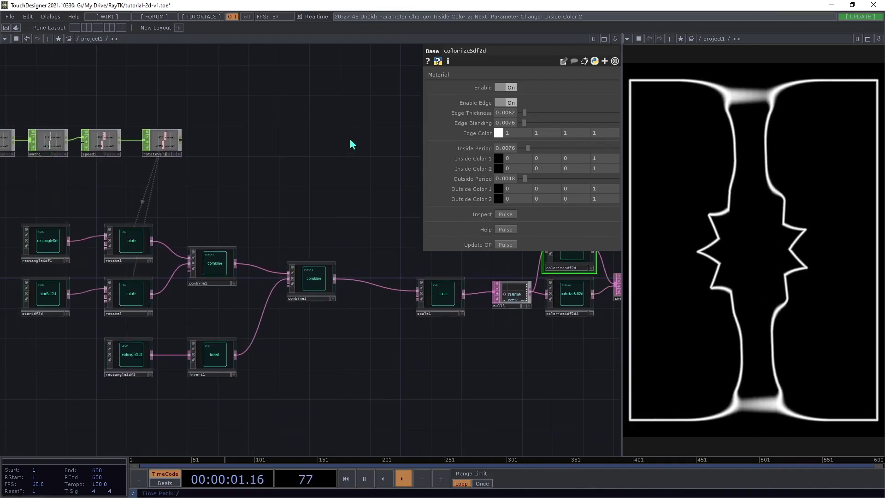
scroll(339, 144, "down", 2)
left_click_drag(77, 354, 79, 352)
scroll(354, 267, "up", 2)
left_click_drag(298, 250, 264, 257)
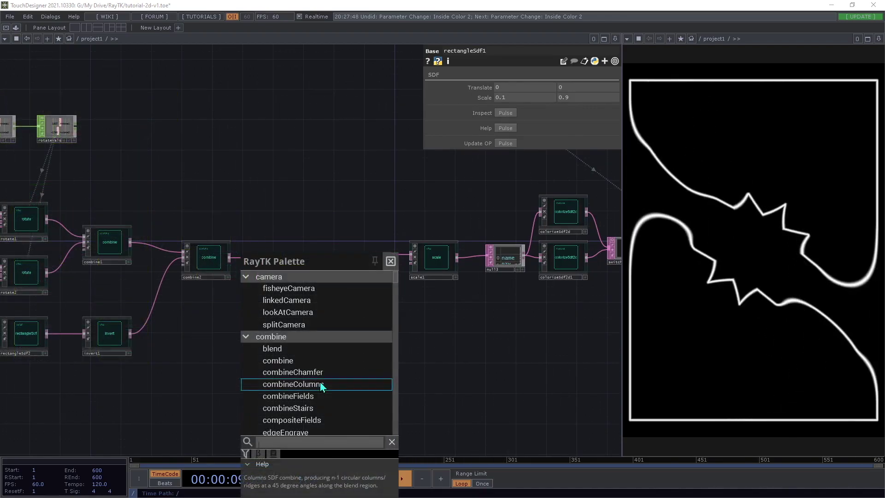
type("on")
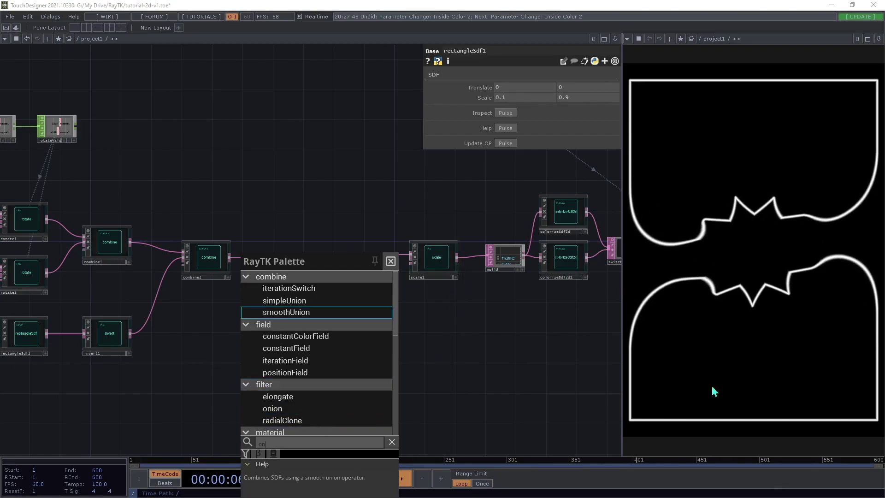
key("Escape")
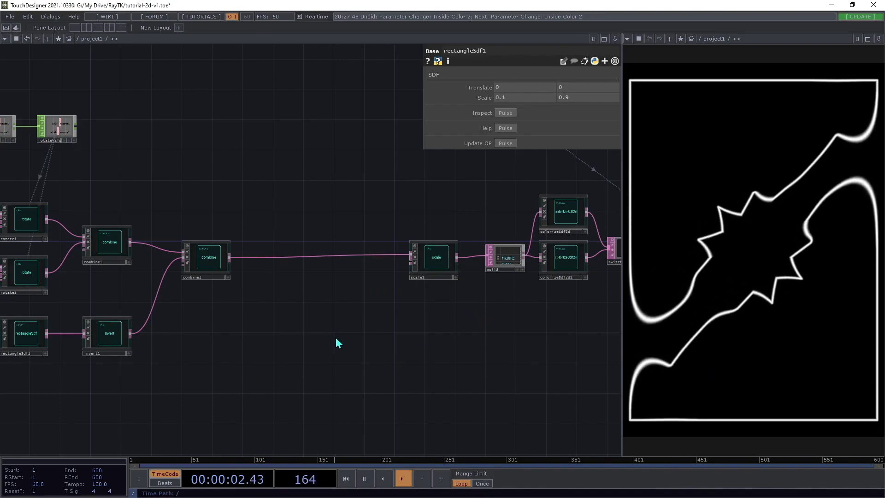
Step: Set switch1's Index to 1 to render through the colorizeSdf2d1 material
left_click_drag(434, 366, 406, 392)
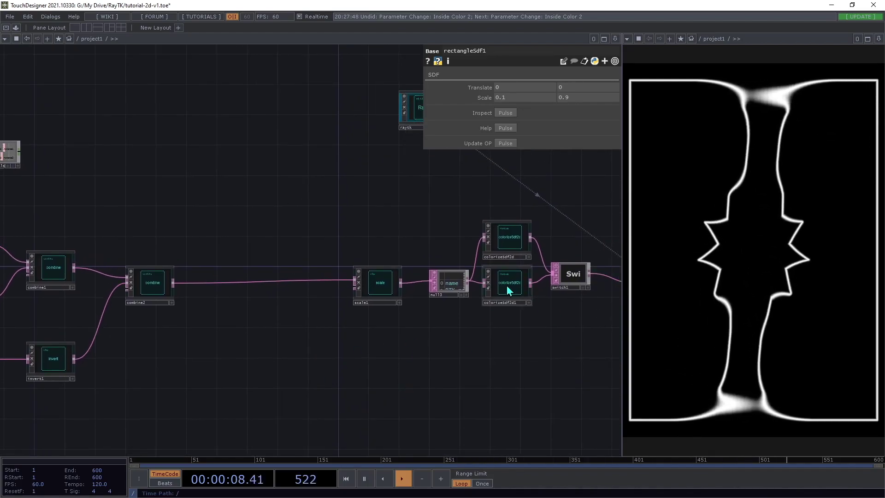
left_click(565, 272)
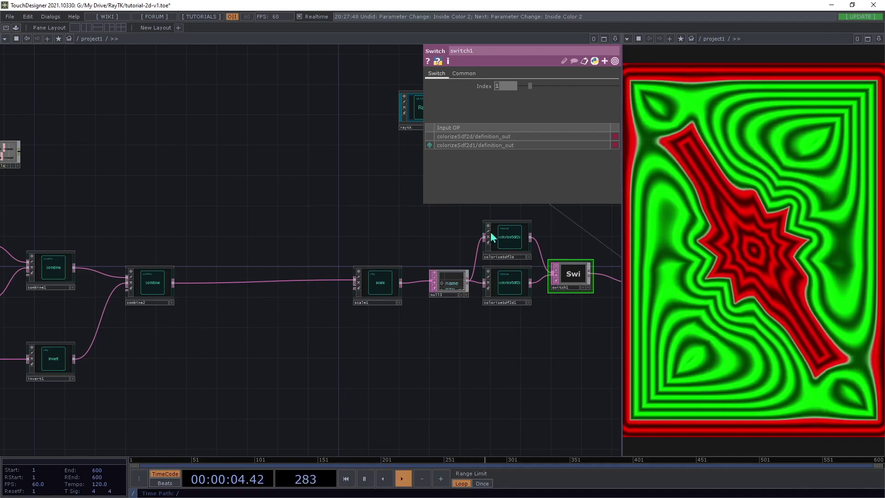
Step: Search the RayTK palette for "onion" and add the onion filter operator to the network
left_click_drag(237, 291, 161, 328)
left_click_drag(219, 351, 311, 353)
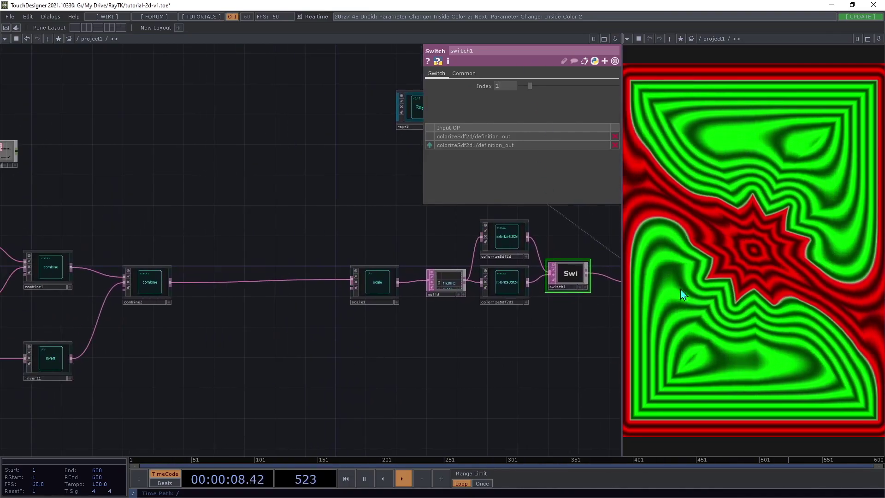
key("alt+r")
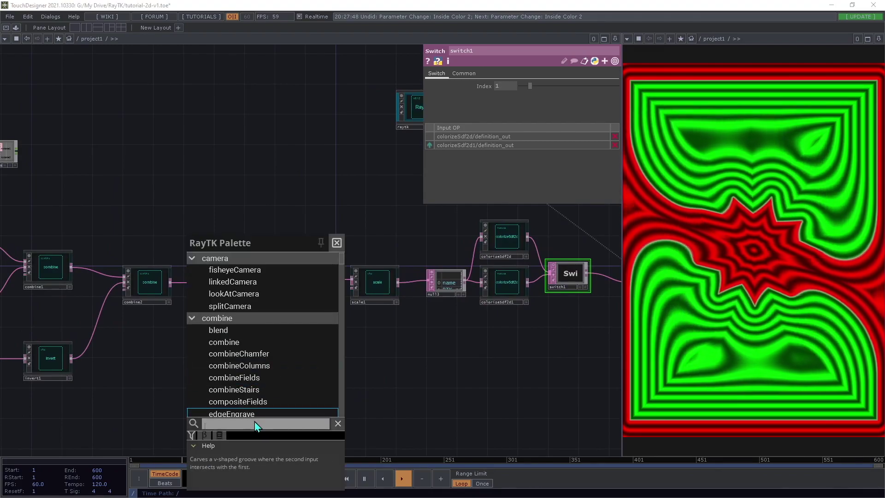
type("on")
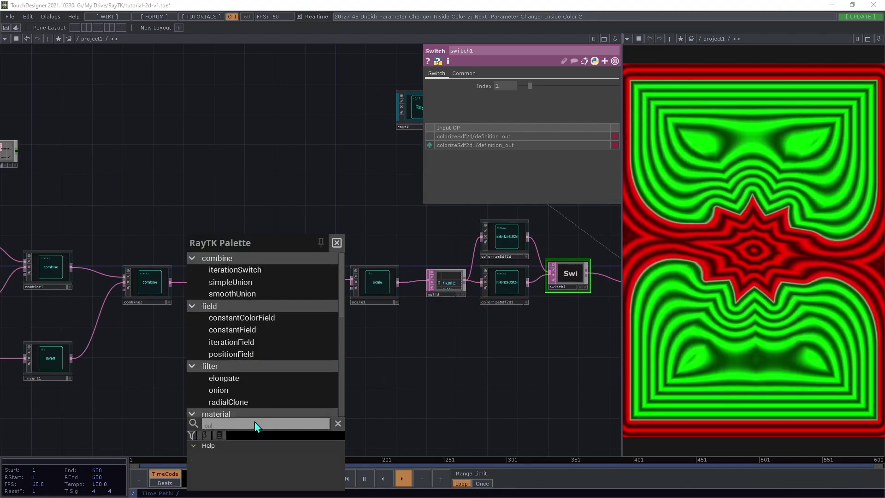
type("ion")
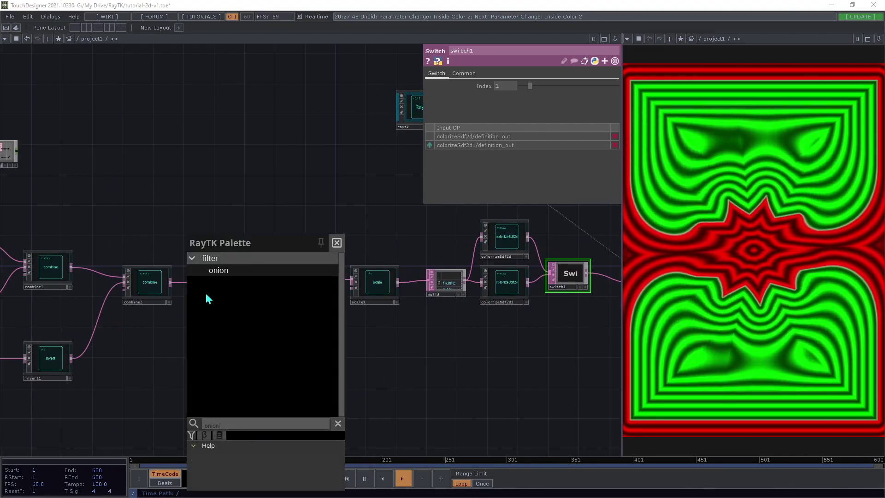
left_click(225, 269)
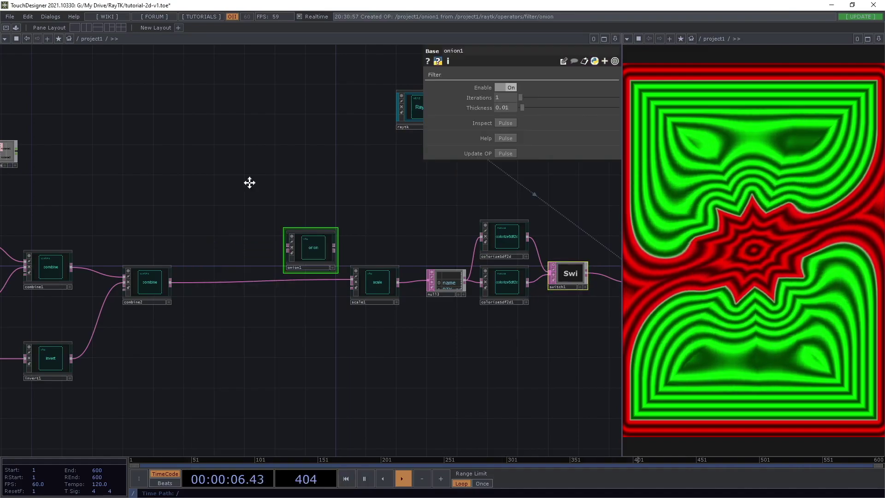
Step: Insert the onion1 filter into the chain between combine2 and scale1, aligned on the wire between them
left_click_drag(310, 250, 282, 269)
key("ctrl+z")
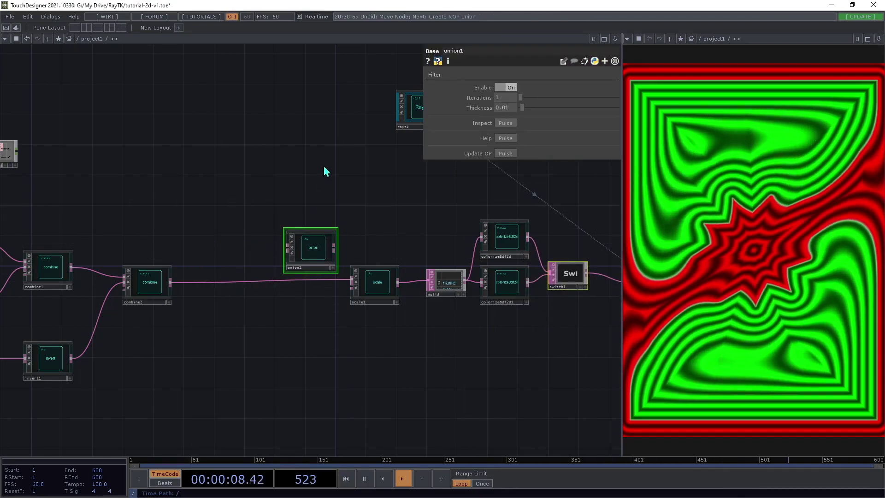
left_click_drag(322, 245, 170, 282)
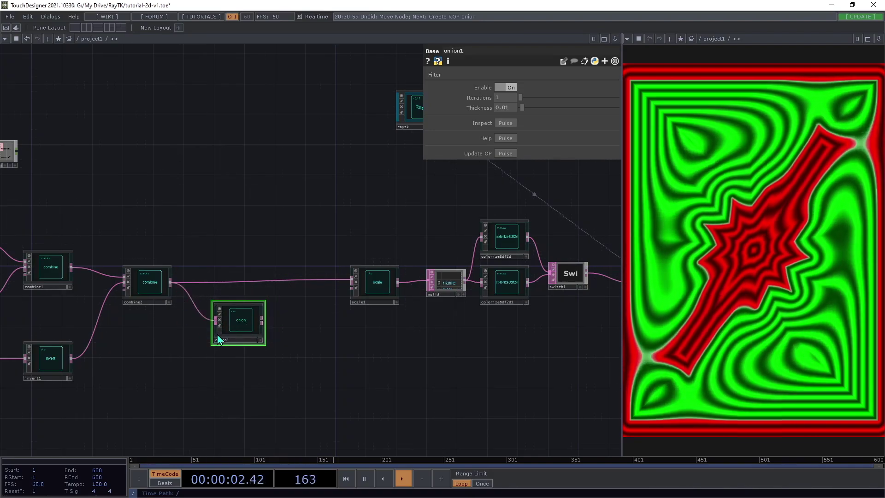
left_click_drag(230, 333, 336, 279)
left_click_drag(258, 327, 266, 289)
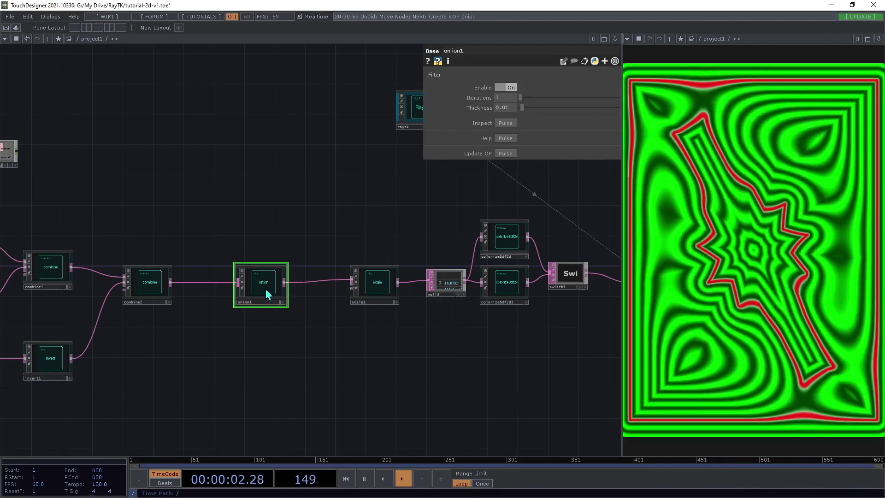
Step: Increase the onion1 filter's Thickness gradually through 0.024 and 0.056 to 0.067
scroll(266, 289, "up", 4)
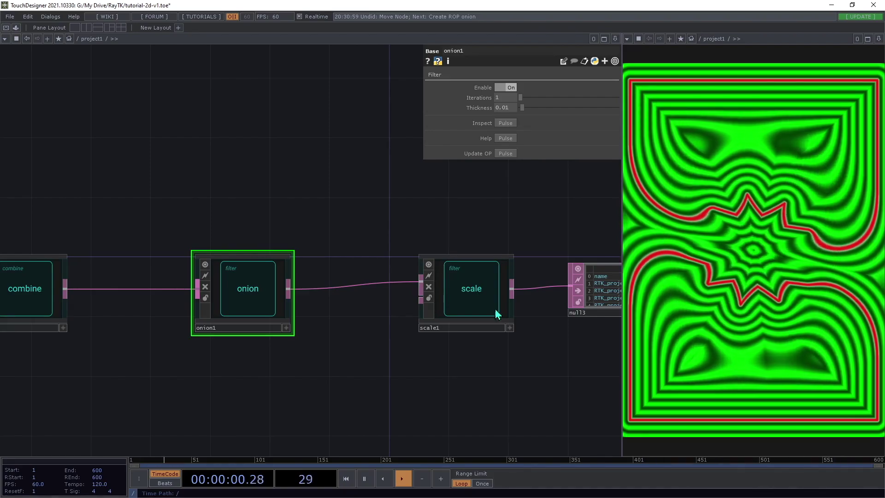
left_click_drag(463, 393, 274, 393)
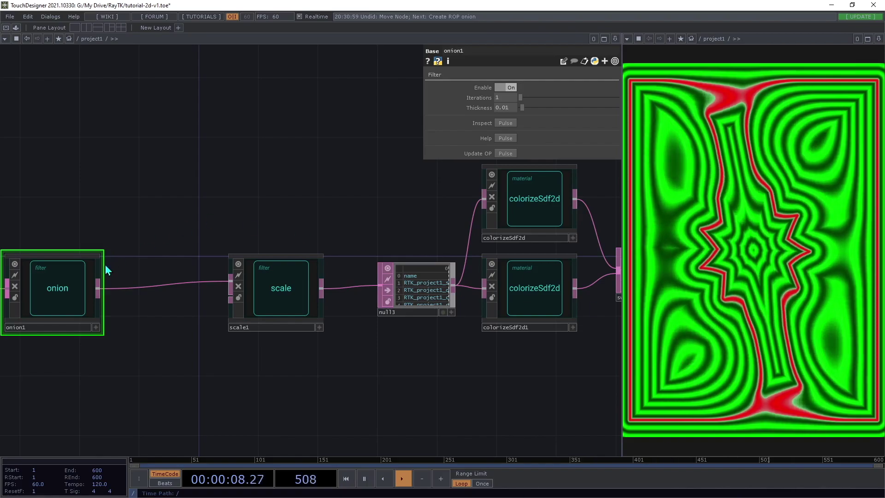
left_click_drag(305, 199, 357, 246)
left_click_drag(472, 248, 360, 253)
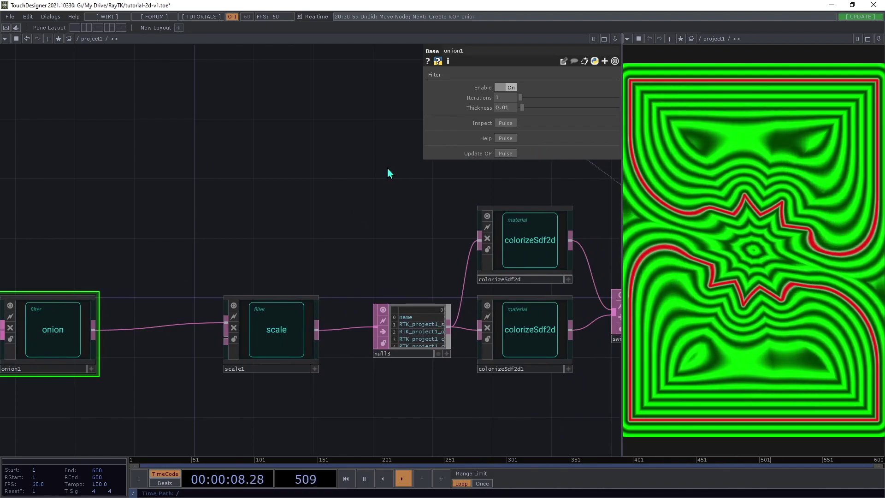
left_click_drag(523, 108, 525, 112)
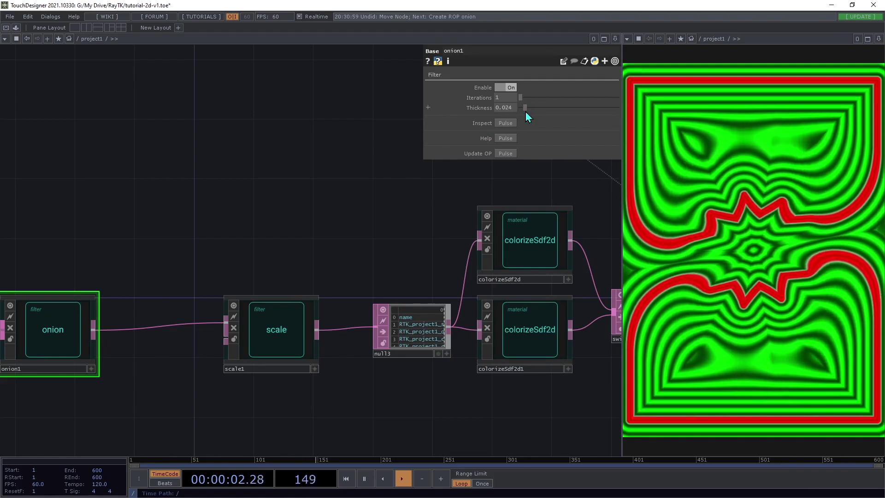
left_click_drag(526, 112, 532, 112)
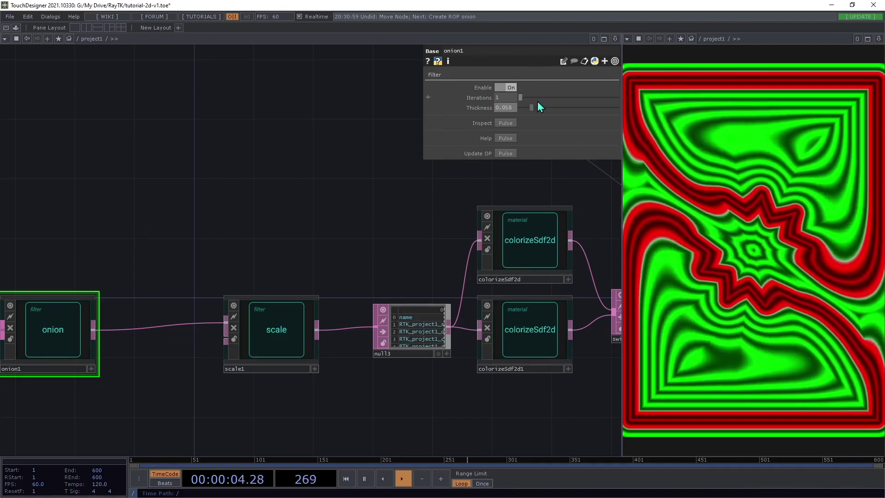
left_click_drag(532, 109, 535, 134)
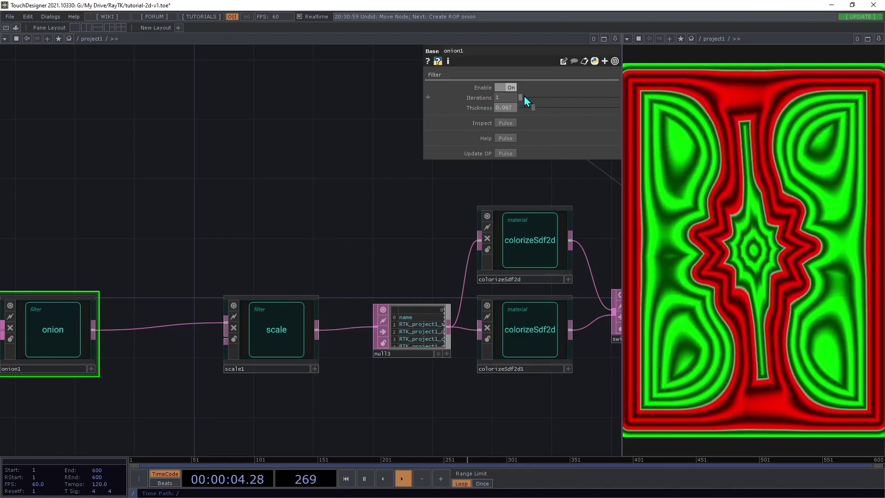
Step: Try onion1 with up to 3 iterations and thicknesses up to 0.15, then settle on Iterations 2 and Thickness 0.031
left_click_drag(522, 97, 529, 97)
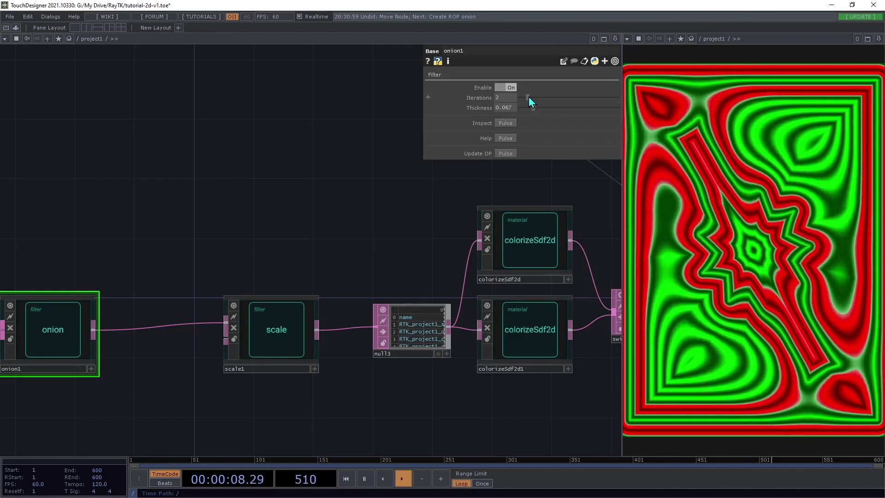
left_click_drag(527, 97, 524, 110)
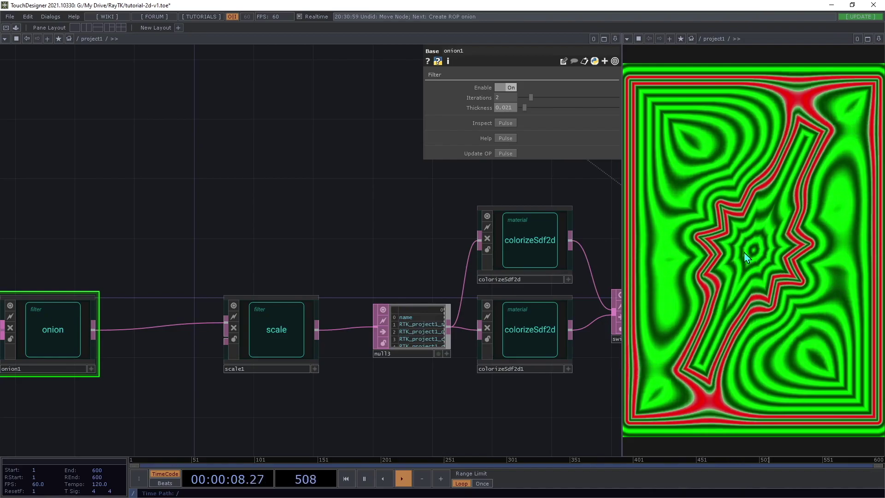
mouse_move(532, 99)
left_mouse_down()
mouse_move(574, 98)
mouse_move(518, 111)
mouse_move(546, 110)
mouse_move(560, 164)
mouse_move(529, 108)
mouse_move(540, 113)
left_mouse_up()
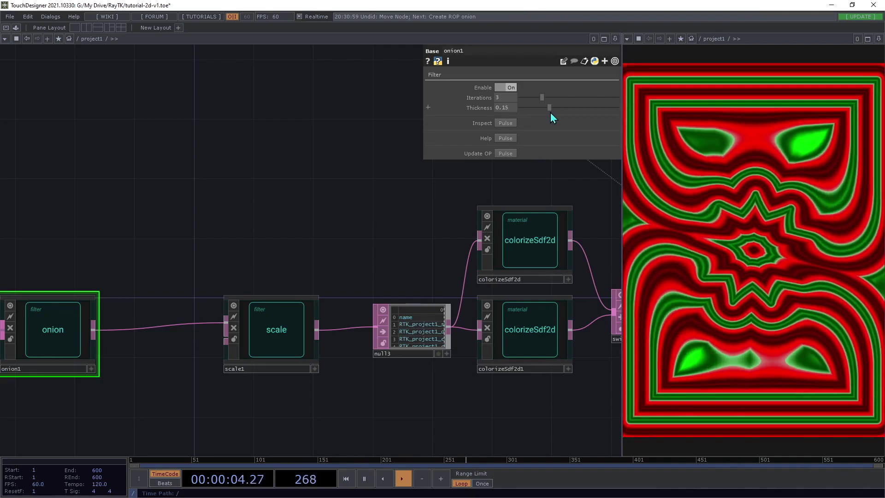
left_click_drag(550, 113, 526, 119)
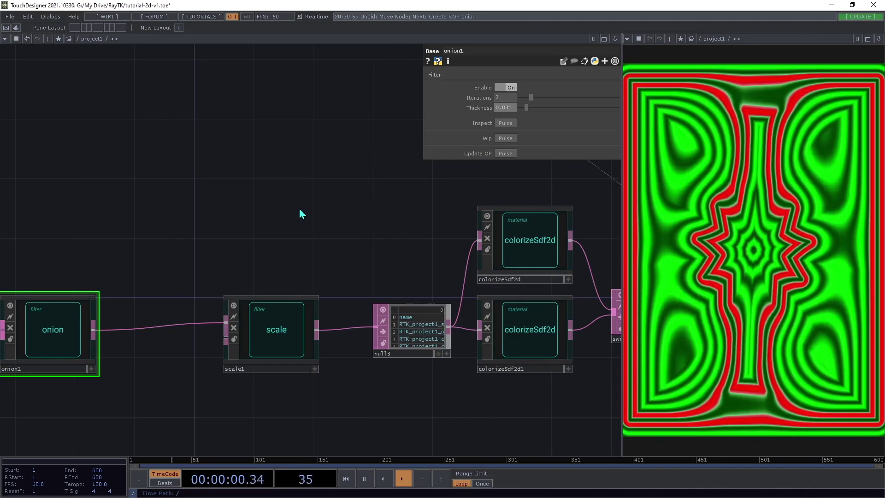
Step: Set switch1's Index to 0 to render through the first colorizeSdf2d material
left_click_drag(437, 233, 281, 246)
left_click(509, 339)
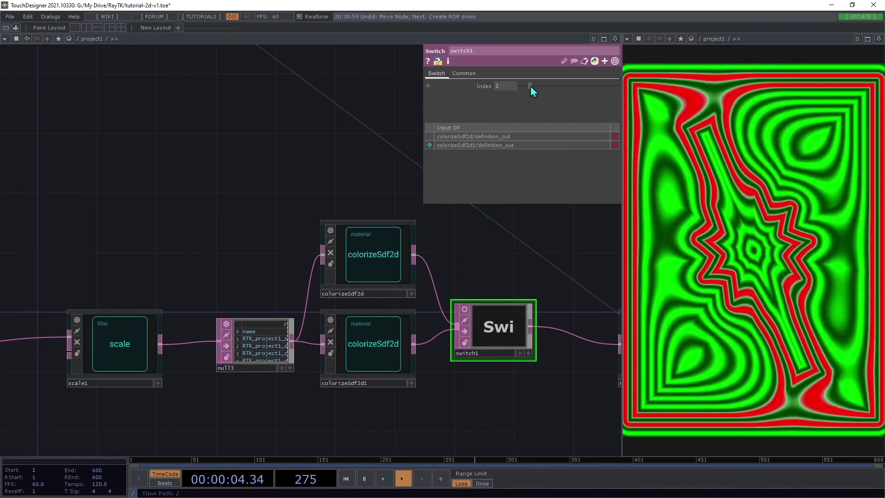
left_click_drag(530, 86, 513, 92)
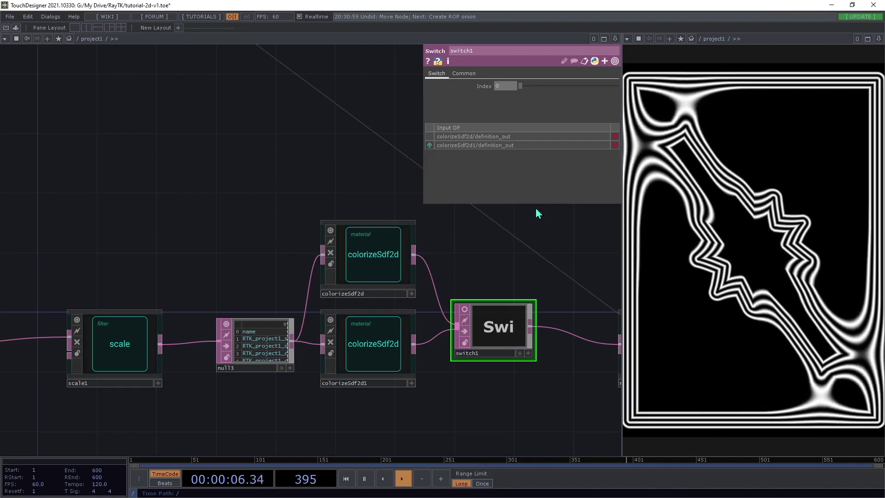
Step: Reduce the onion1 filter's Iterations to 1
left_click_drag(59, 250, 317, 266)
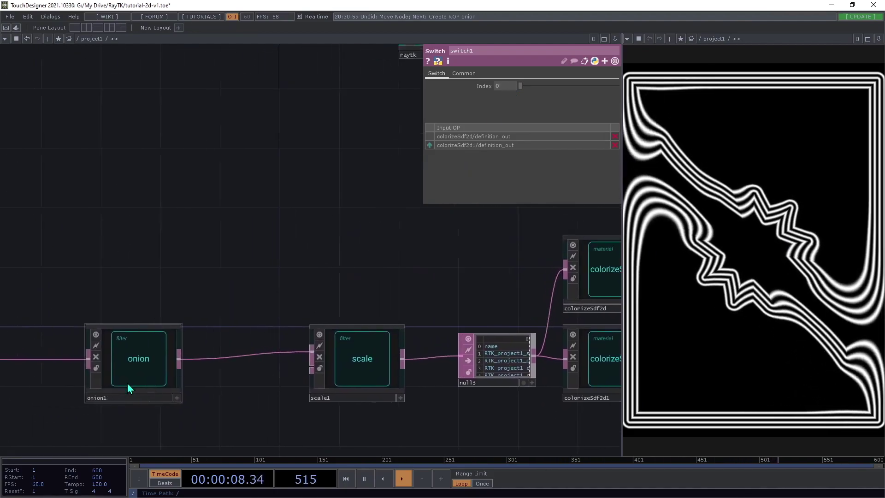
left_click(112, 368)
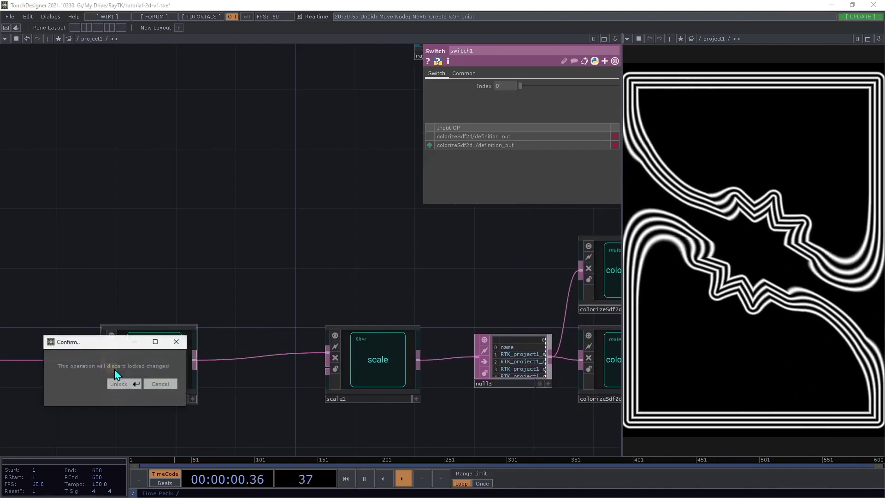
left_click(120, 386)
left_click_drag(243, 344, 130, 358)
left_click_drag(284, 190, 226, 158)
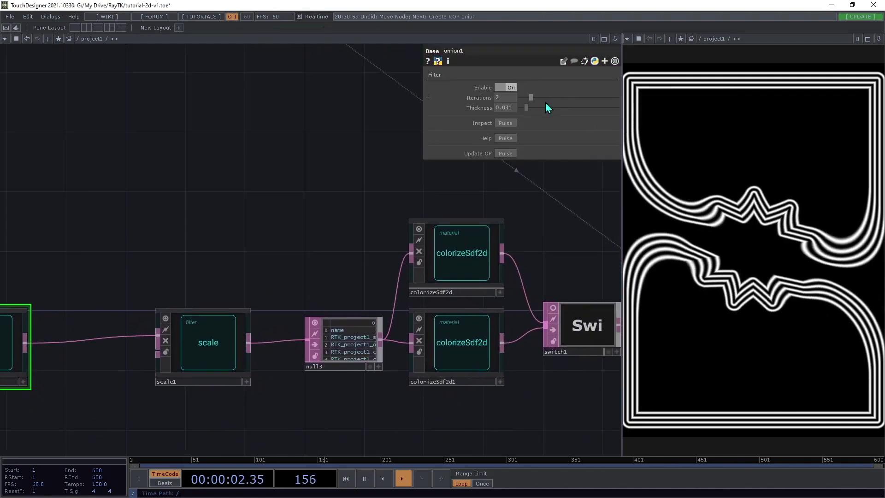
left_click(529, 97)
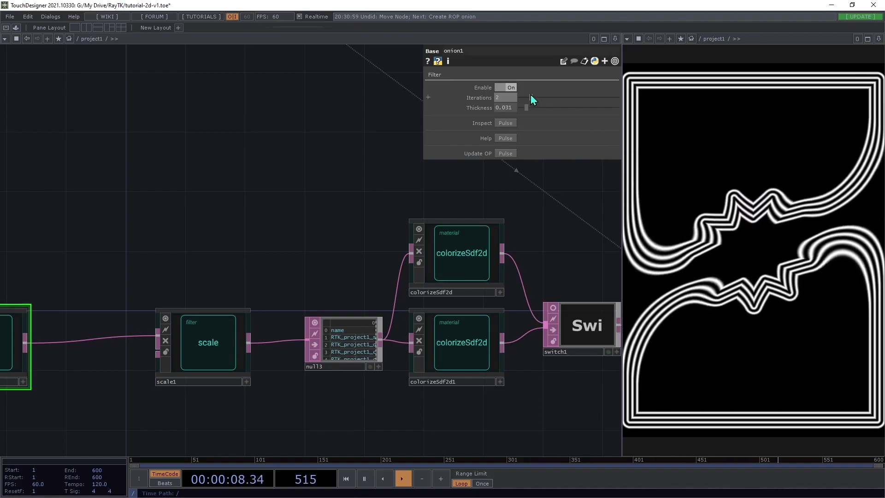
left_click_drag(530, 95, 522, 101)
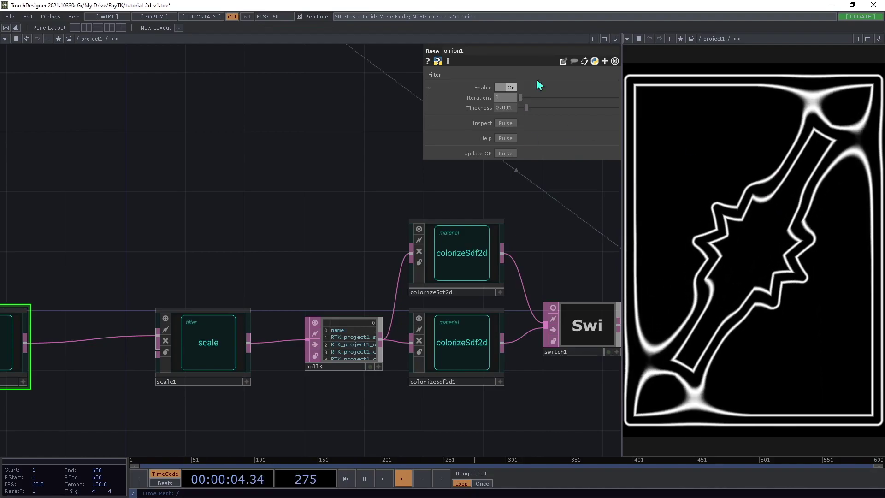
left_click_drag(524, 95, 527, 157)
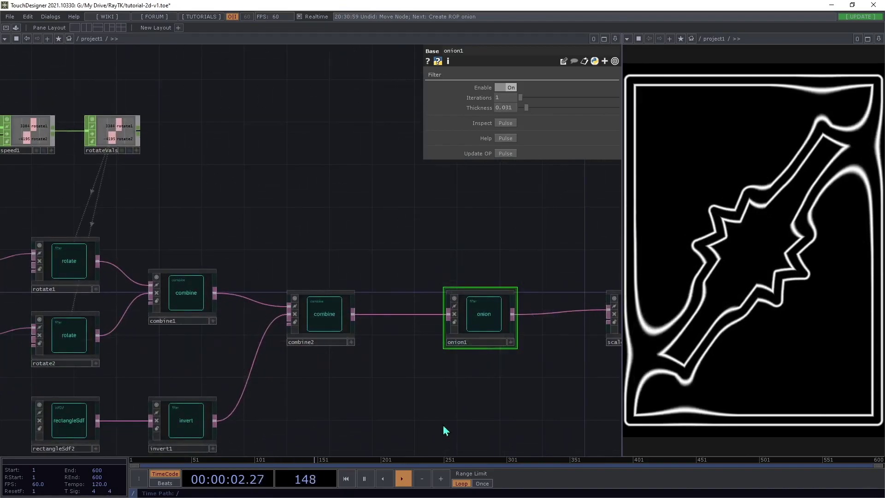
Step: Shift all nodes upstream of onion1 away from scale1 as a group, and place onion1 close beside combine2
left_click_drag(444, 425, 463, 367)
scroll(380, 349, "down", 3)
right_click_drag(447, 430, 111, 169)
right_click_drag(2, 126, 3, 126)
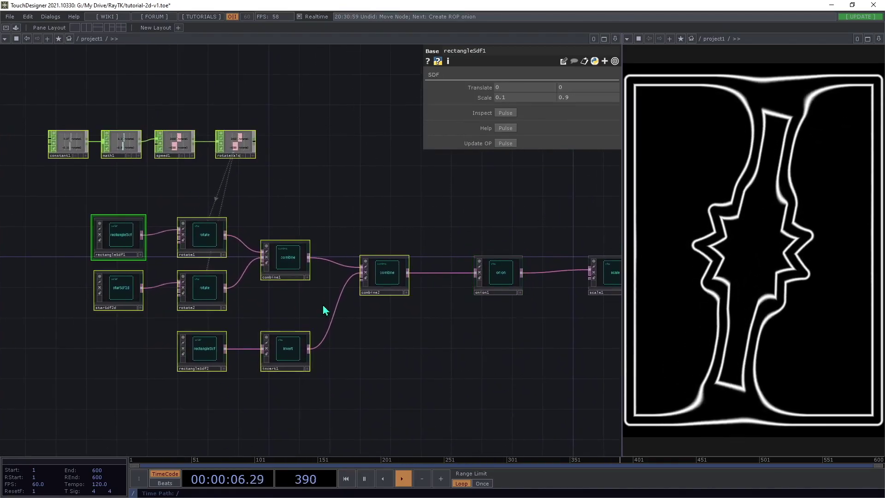
left_click_drag(381, 274, 335, 275)
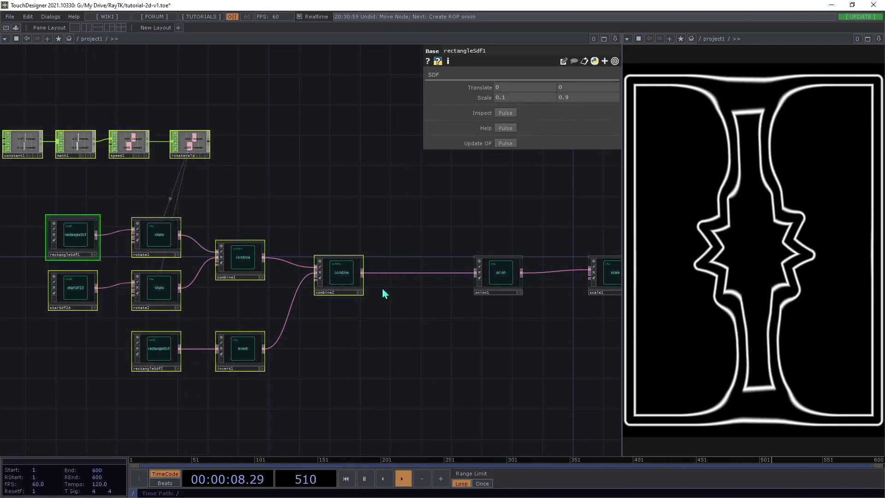
left_click_drag(503, 276, 389, 277)
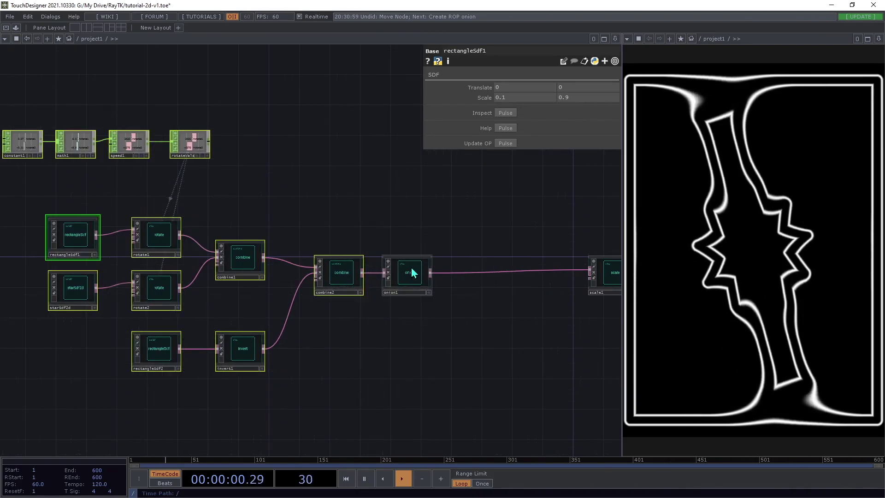
left_click(407, 272)
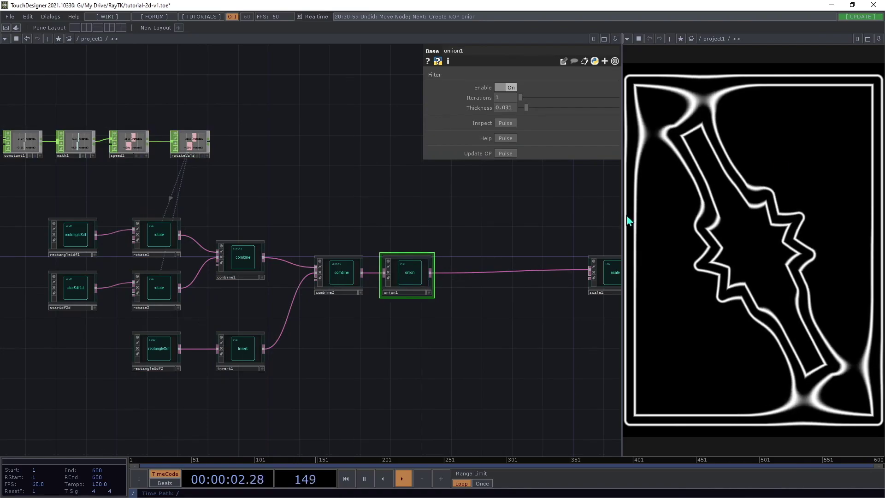
Step: Add a mirrorOctant filter from the RayTK palette and place it above the wire between onion1 and scale1
left_click_drag(475, 346, 390, 358)
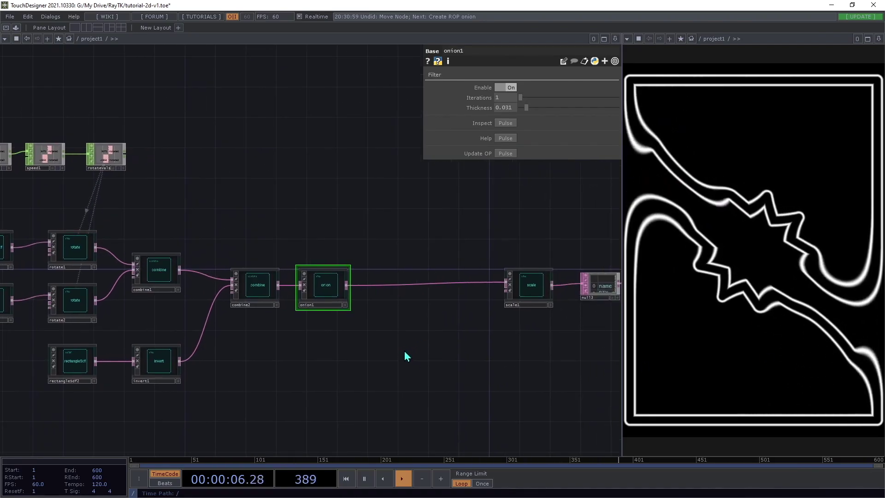
key("alt+r")
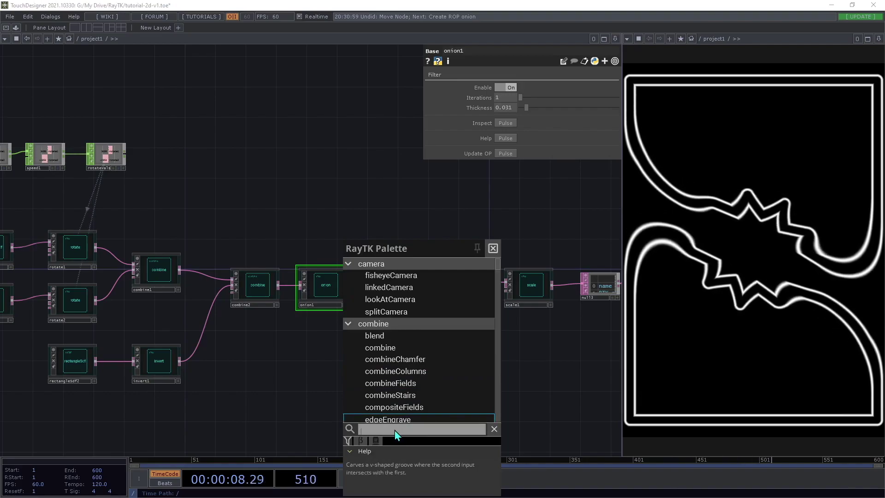
type("mi")
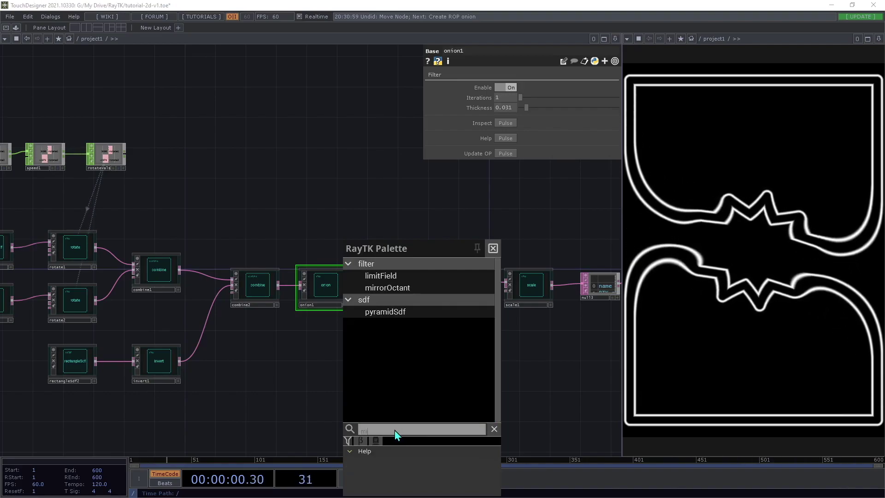
left_click(404, 292)
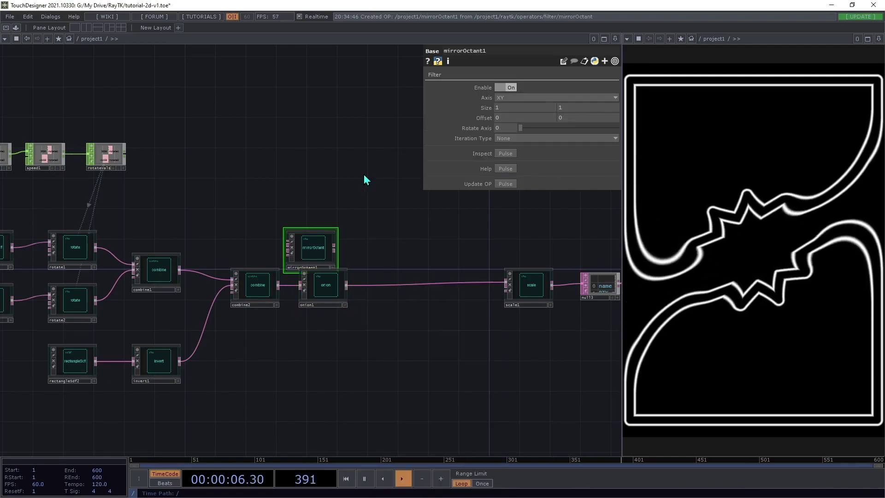
left_click_drag(328, 250, 412, 251)
scroll(367, 218, "up", 3)
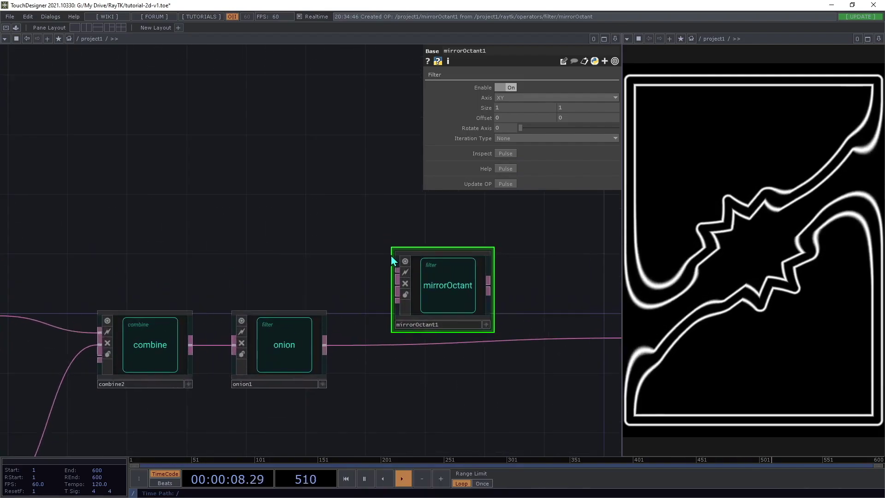
Step: Wire mirrorOctant1 between onion1 and scale1, in line with the row, and set its Size to 0.8 on both axes
left_click(398, 275)
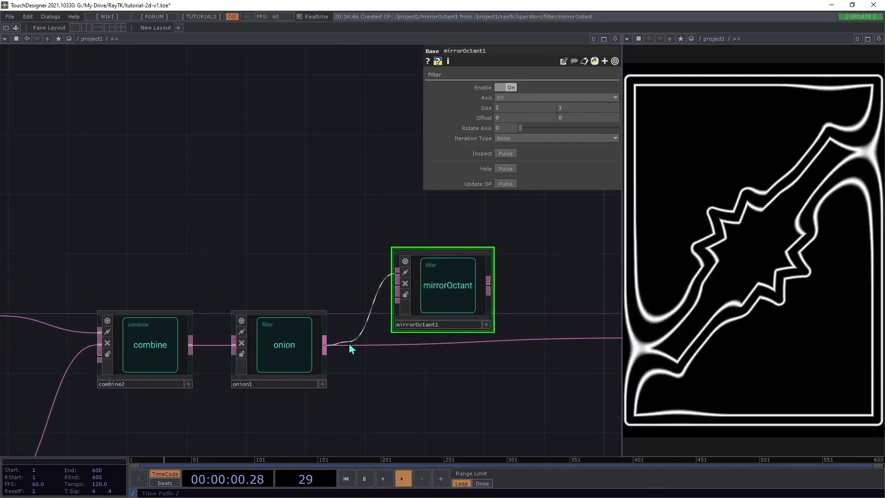
left_click_drag(412, 395, 271, 424)
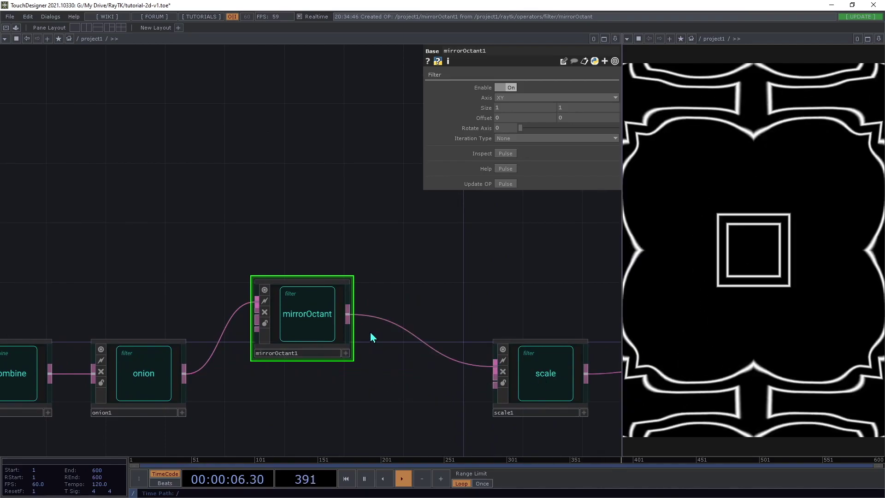
left_click_drag(301, 328, 287, 387)
scroll(287, 387, "down", 4)
scroll(285, 323, "up", 3)
left_click_drag(284, 322, 216, 325)
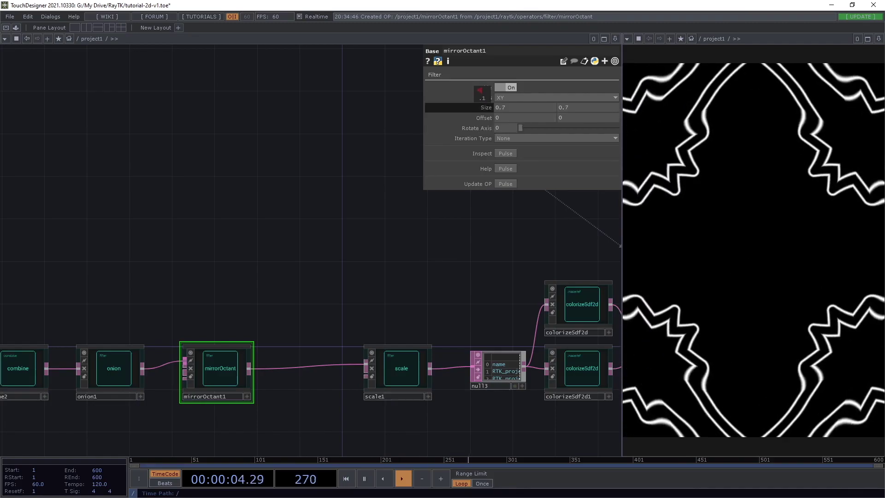
middle_click_drag(482, 98, 476, 129)
Step: Set switch1's Index to 1 to render through the red and green colorizeSdf2d1 material
left_click_drag(464, 272, 292, 241)
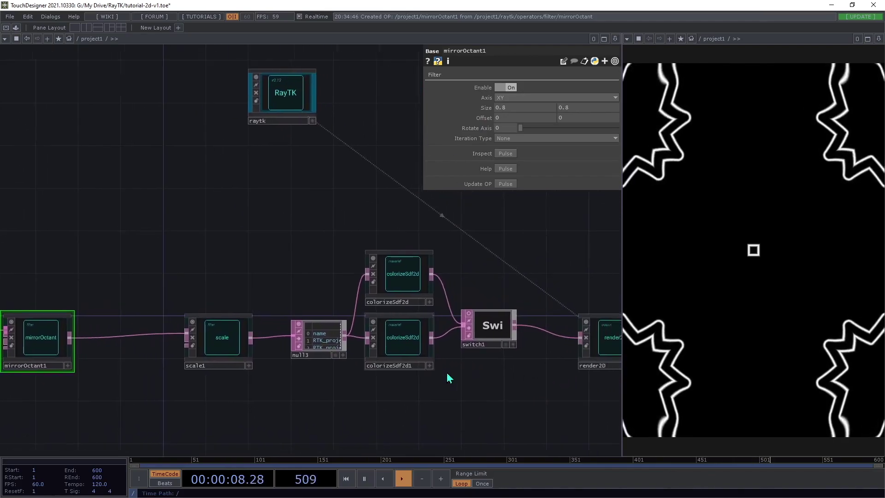
left_click(392, 351)
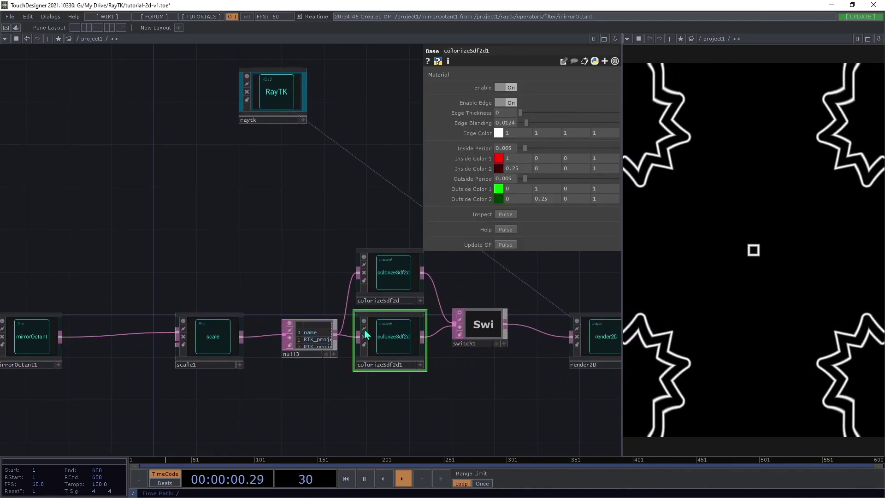
left_click(492, 310)
type("1")
key("Return")
Step: Disable mirrorOctant1 and enable it again to compare the pattern with and without mirroring
left_click_drag(348, 215, 541, 184)
left_click(224, 324)
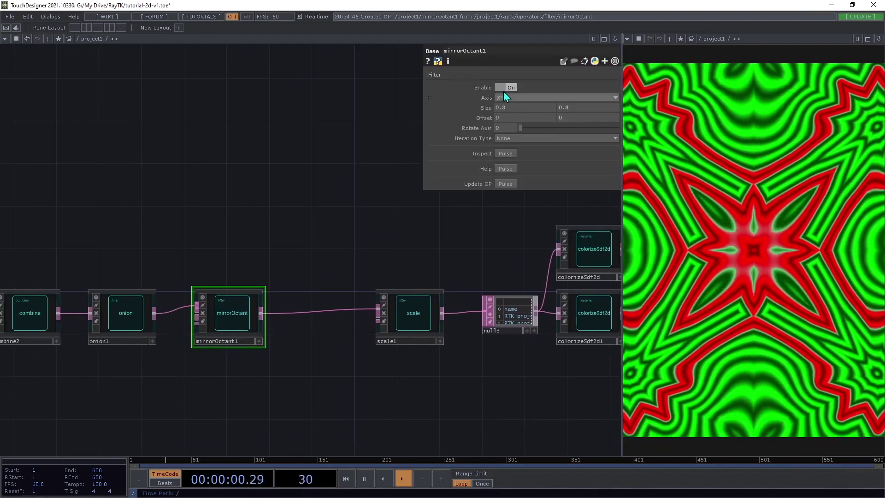
left_click(507, 90)
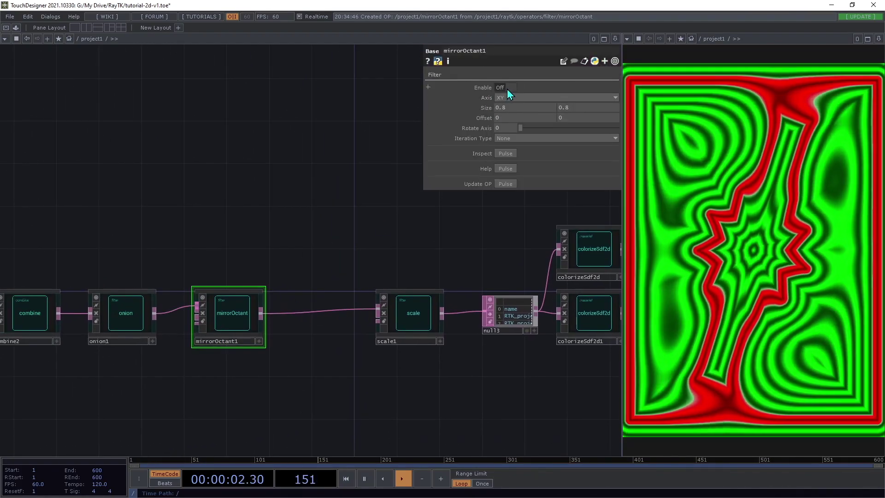
left_click(502, 87)
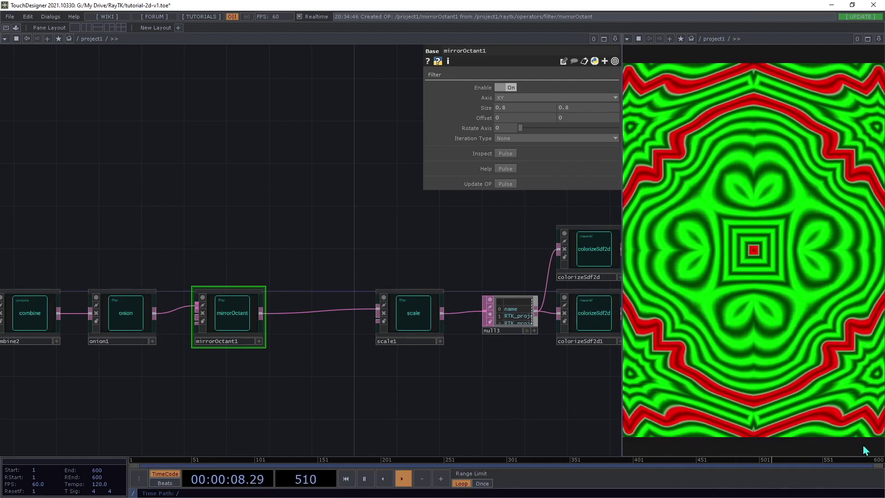
Step: Set mirrorOctant1's Size to 0.2 on both axes
middle_click_drag(485, 108, 506, 93)
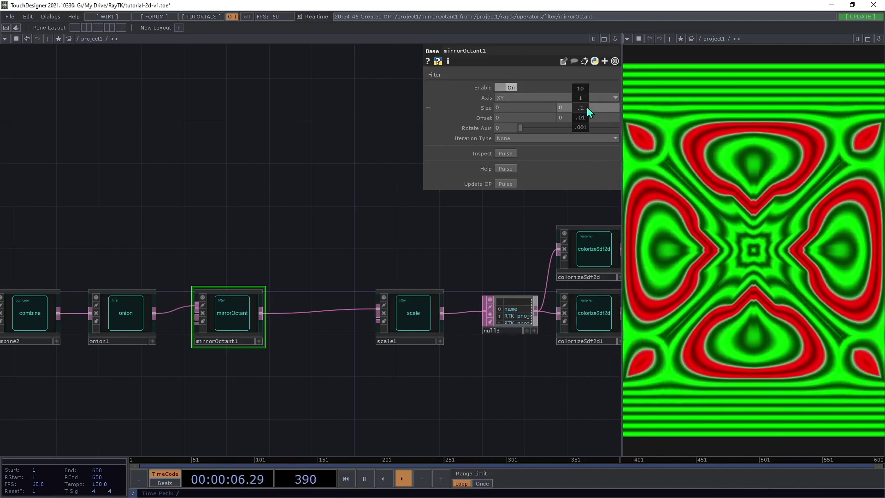
middle_click_drag(584, 92, 580, 93)
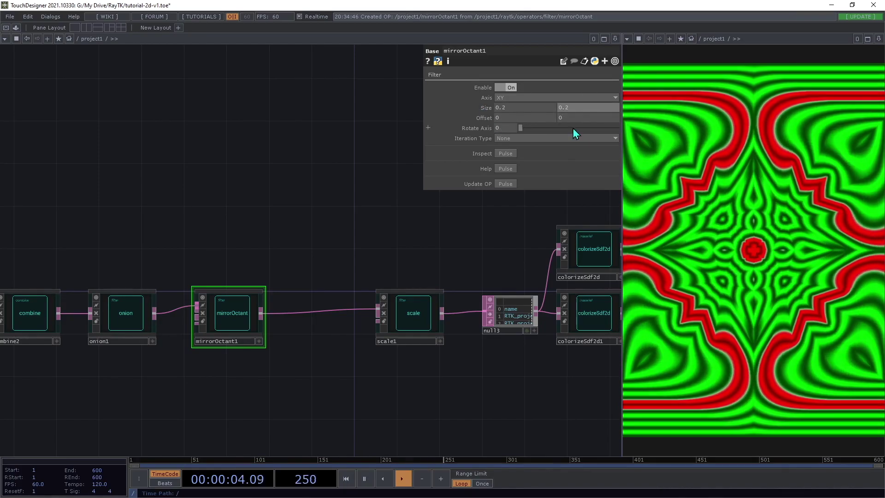
Step: Try different Y Offset values on mirrorOctant1, such as -0.231, and reset the Offset to its default
middle_click_drag(577, 117, 581, 107)
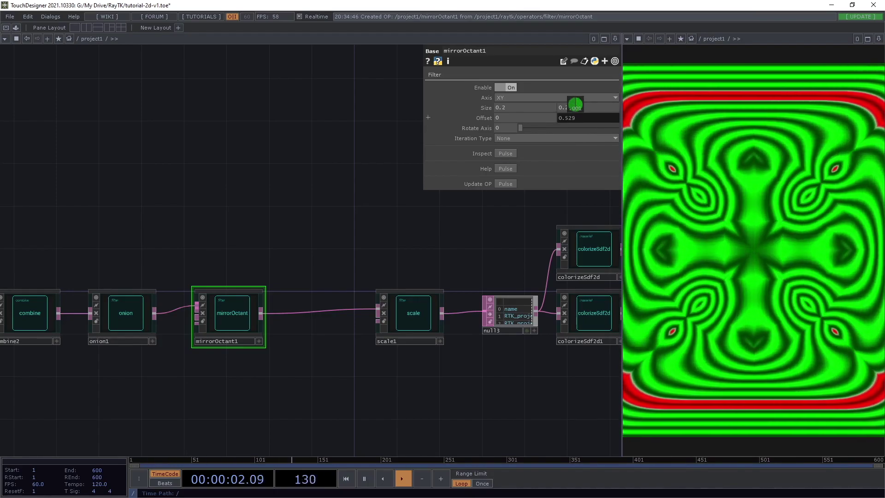
mouse_move(581, 122)
middle_mouse_down()
mouse_move(586, 130)
mouse_move(579, 104)
middle_mouse_up()
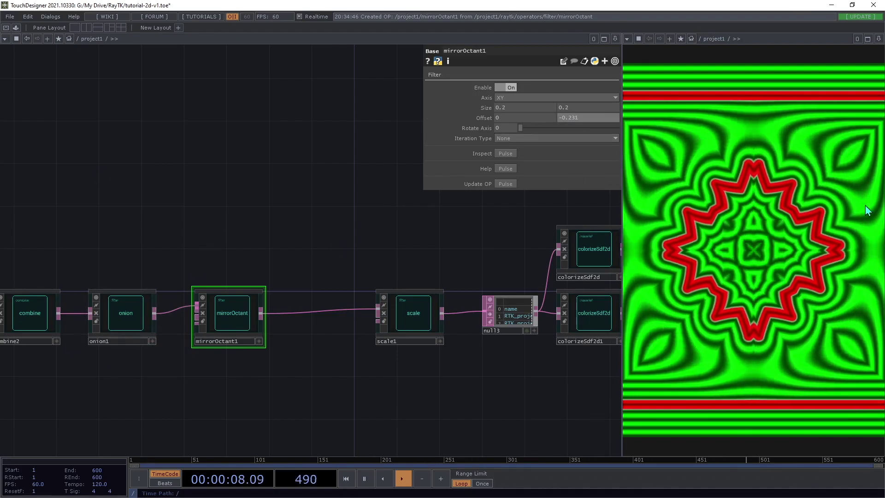
right_click(480, 118)
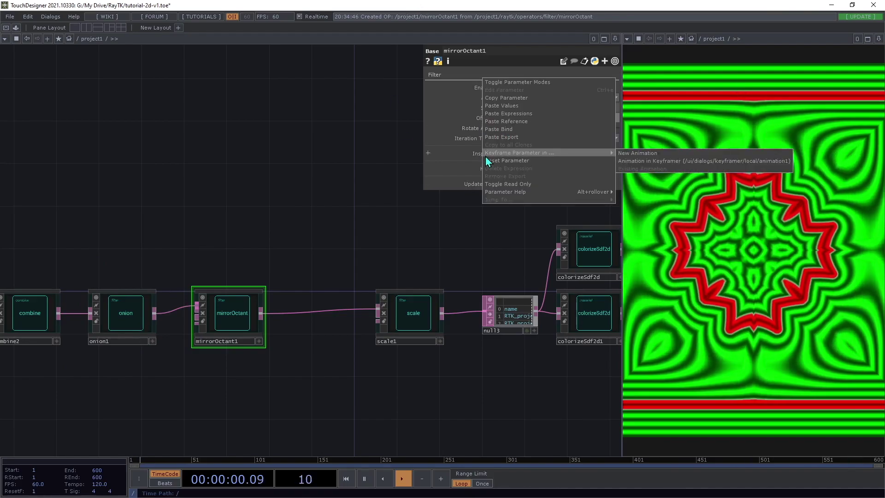
left_click(494, 161)
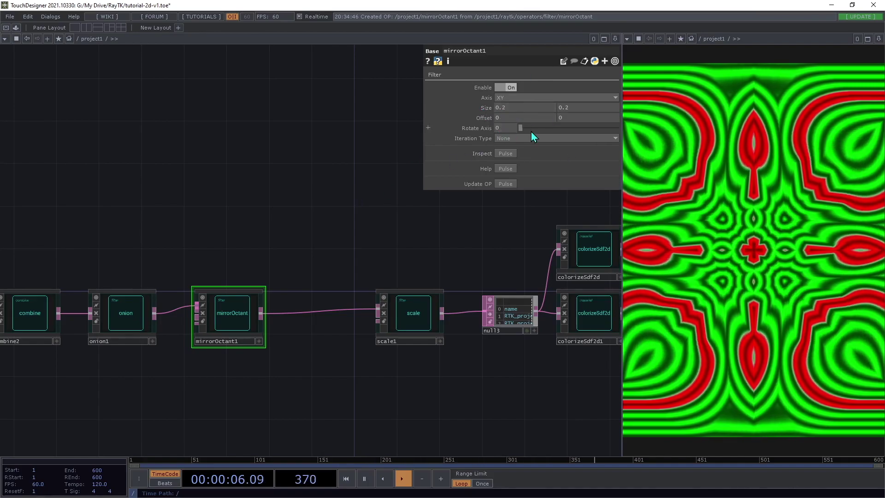
Step: Try several Rotate Axis angles on mirrorOctant1 and settle on 113
left_click_drag(521, 126, 576, 142)
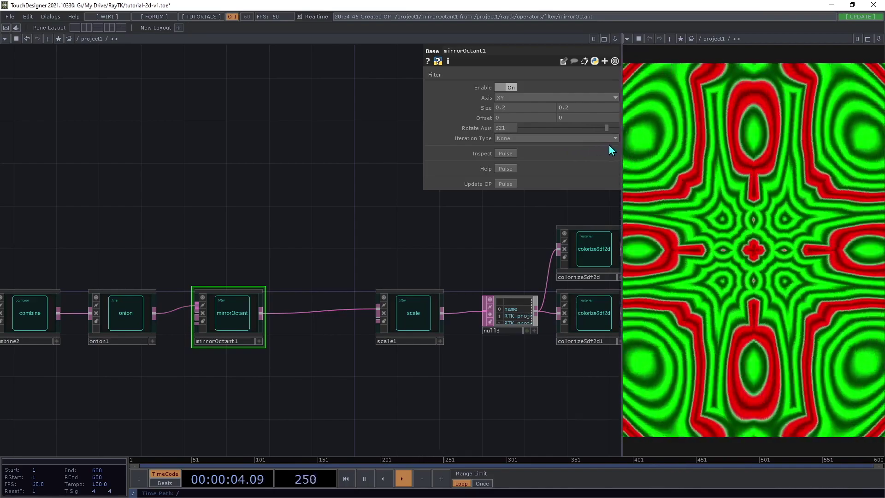
left_click_drag(577, 162, 605, 185)
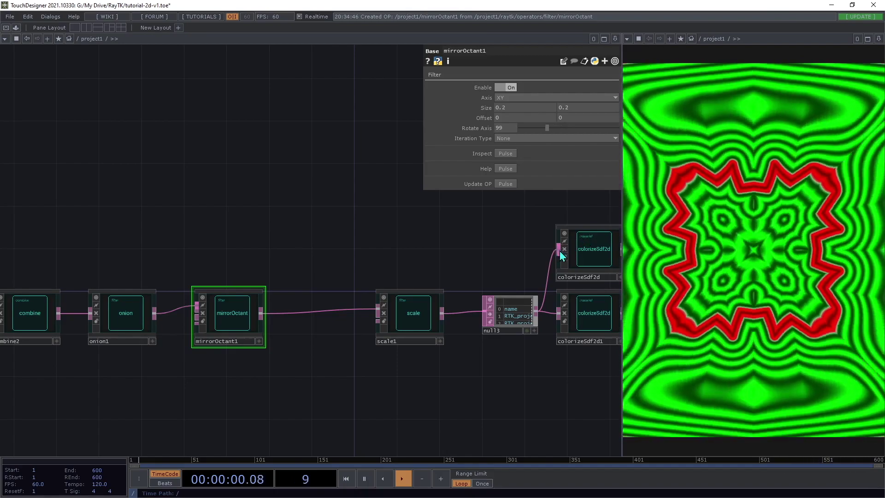
left_click_drag(375, 211, 618, 307)
middle_click_drag(360, 260, 123, 236)
left_click_drag(47, 238, 154, 242)
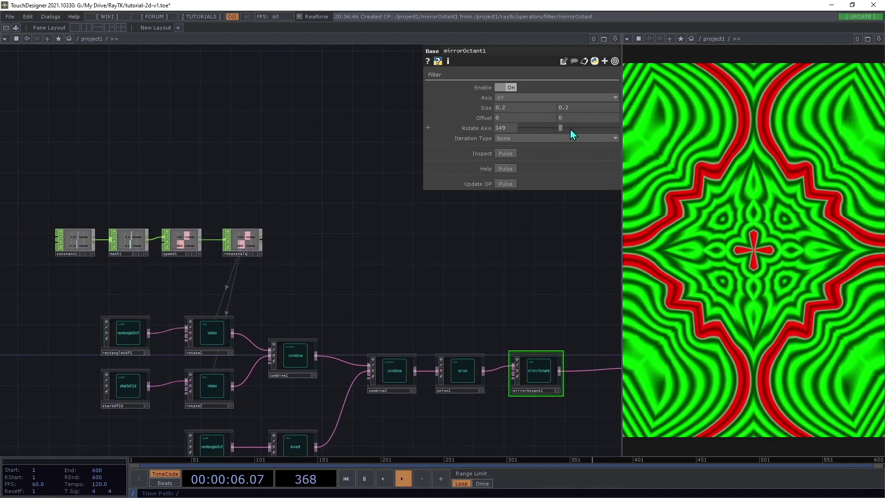
left_click_drag(561, 129, 552, 158)
Step: Set switch1's Index to 0 to render through the black and white colorizeSdf2d material
left_click_drag(454, 262, 397, 206)
left_click_drag(336, 232, 174, 229)
scroll(322, 402, "down", 3)
left_click_drag(321, 403, 300, 371)
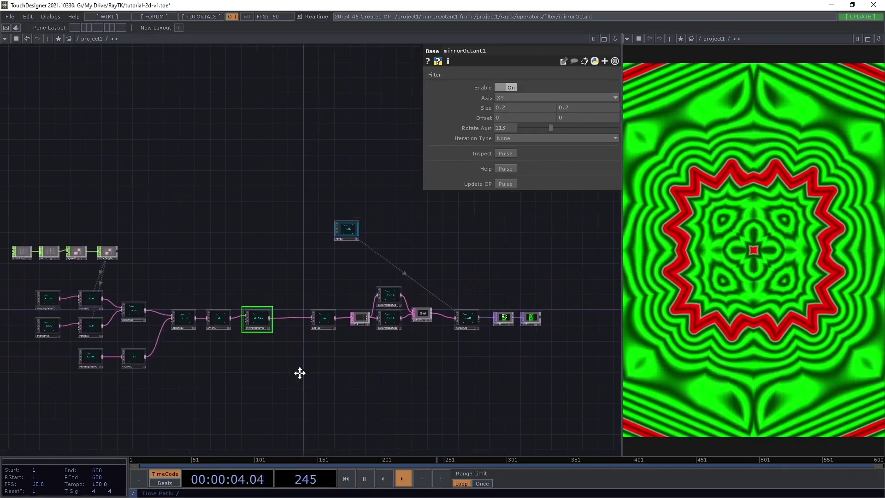
scroll(359, 306, "up", 2)
scroll(441, 368, "up", 2)
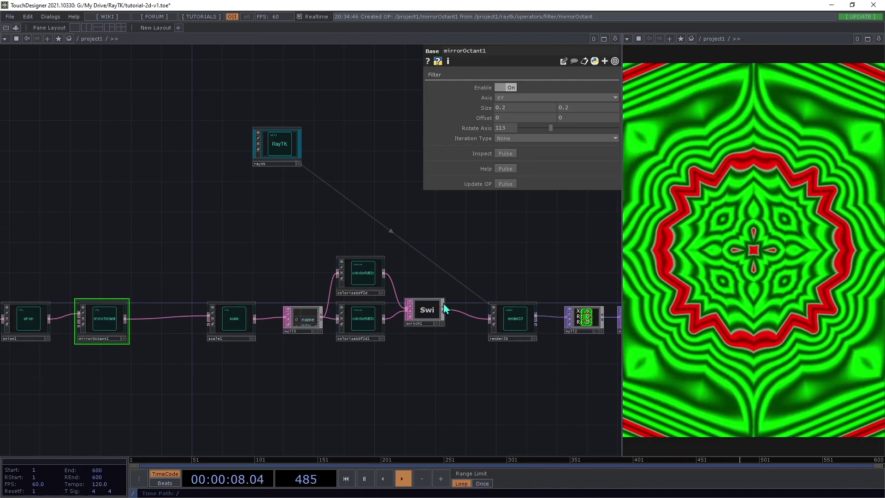
left_click(433, 316)
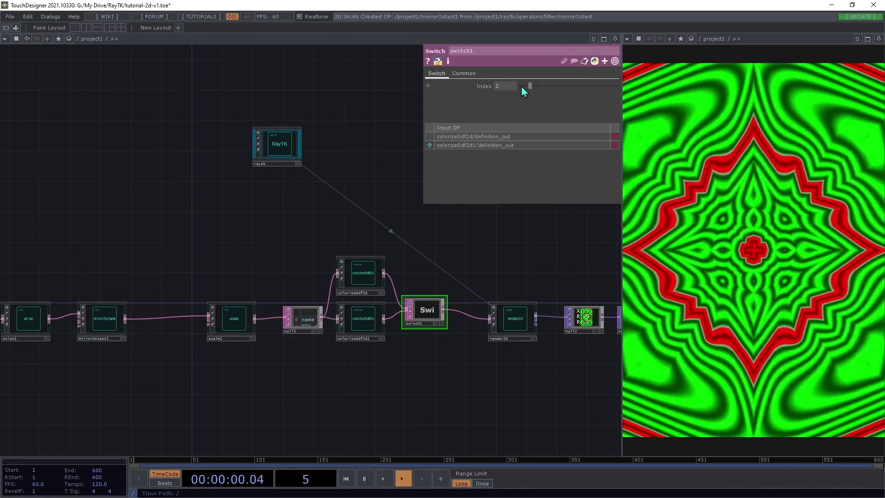
left_click_drag(527, 86, 513, 89)
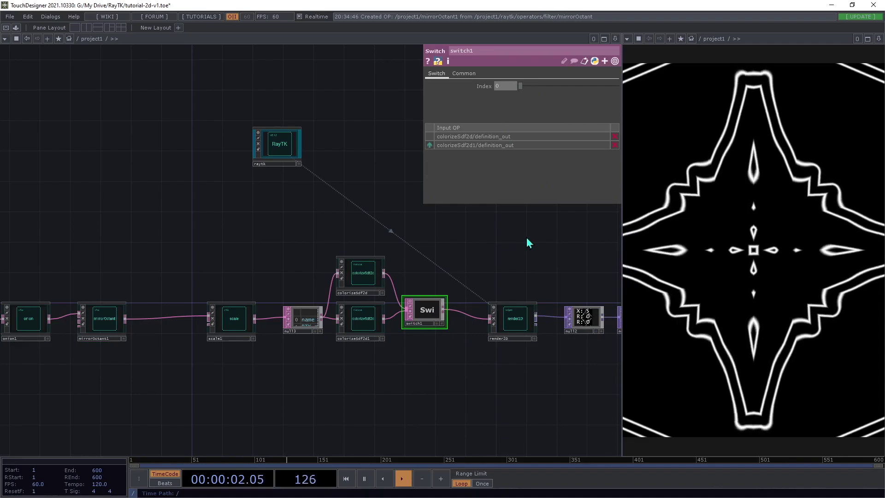
Step: Examine the colorizeSdf2d material's settings, the upstream shape and rotate nodes, and combine1's parameters
scroll(392, 283, "up", 3)
left_click(348, 268)
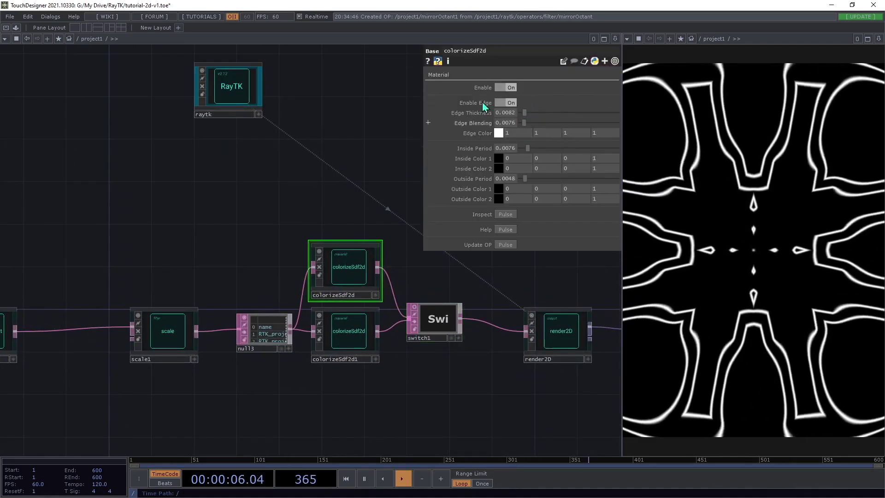
scroll(234, 446, "down", 3)
left_click_drag(266, 410, 534, 369)
left_click_drag(535, 369, 578, 372)
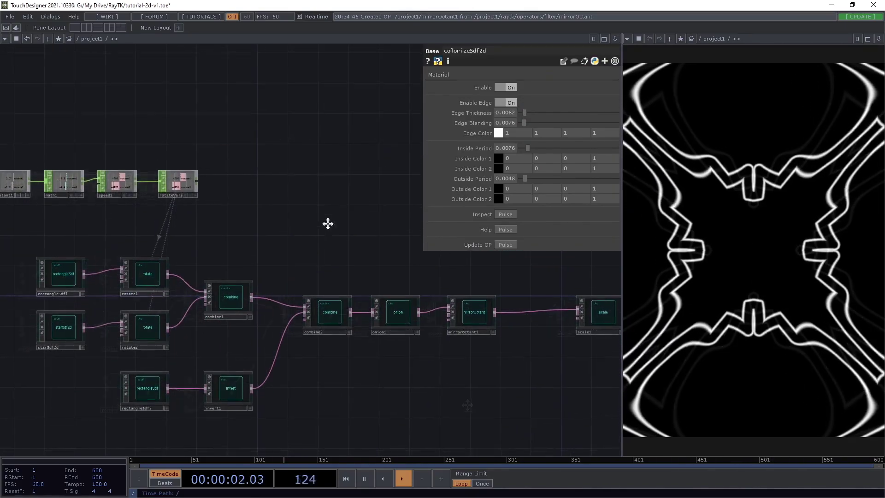
left_click_drag(328, 222, 364, 249)
scroll(56, 255, "up", 5)
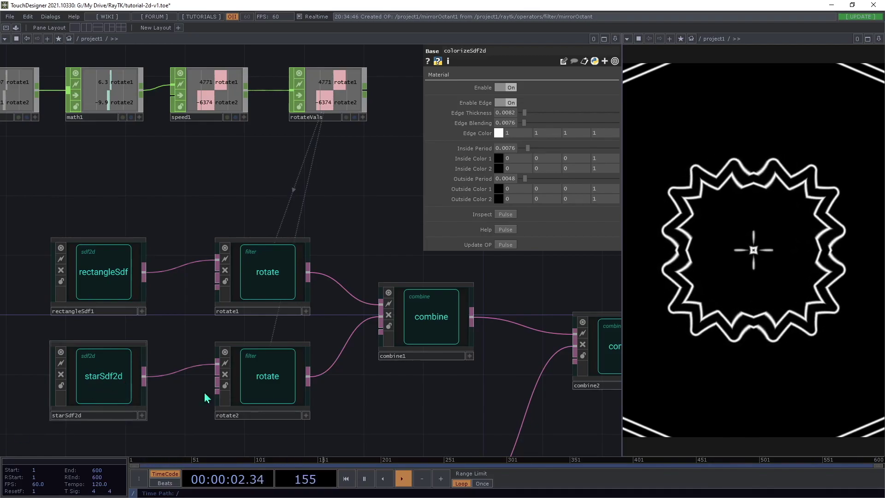
left_click(433, 327)
left_click_drag(455, 401, 258, 333)
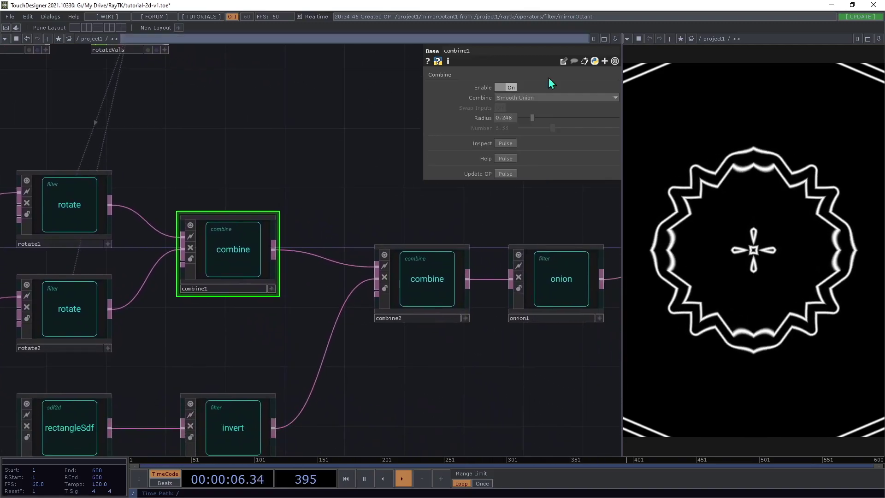
scroll(418, 185, "down", 3)
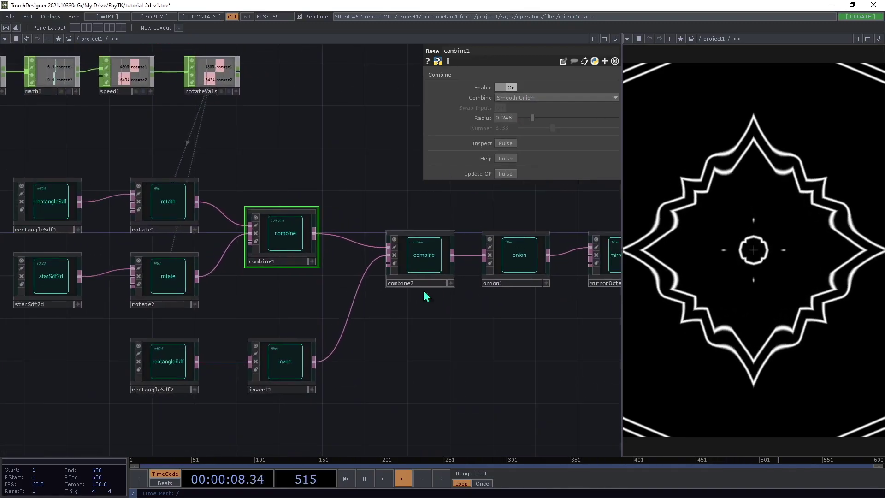
scroll(156, 371, "up", 3)
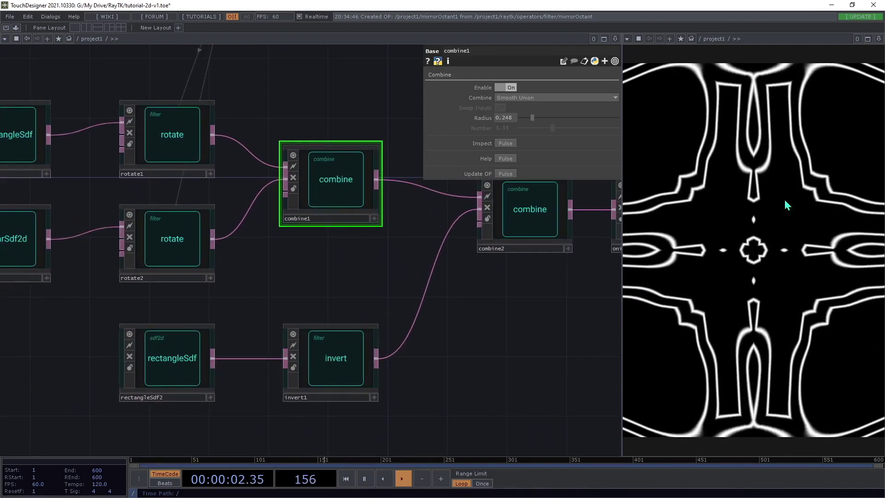
Step: Disable mirrorOctant1 and inspect the parameters of combine2 and onion1 against the unmirrored render
left_click_drag(499, 327, 276, 339)
left_click_drag(405, 350, 183, 374)
left_click(371, 227)
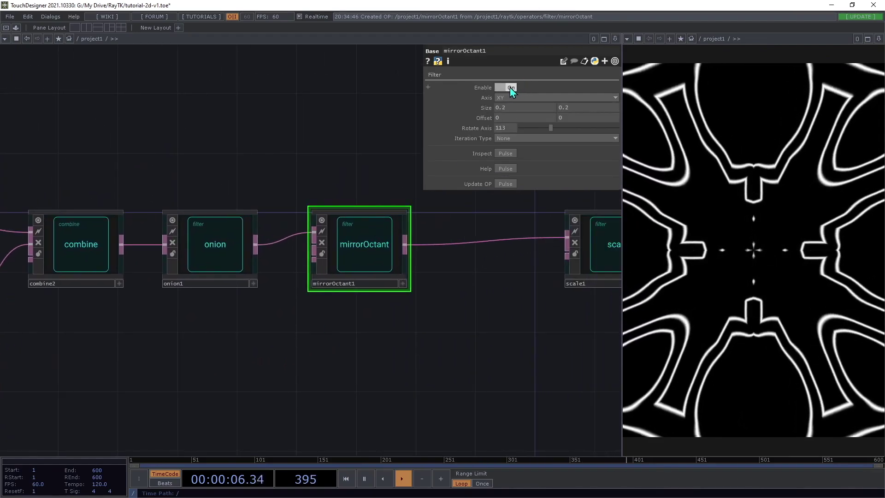
left_click(509, 87)
left_click_drag(497, 136, 588, 127)
left_click(357, 233)
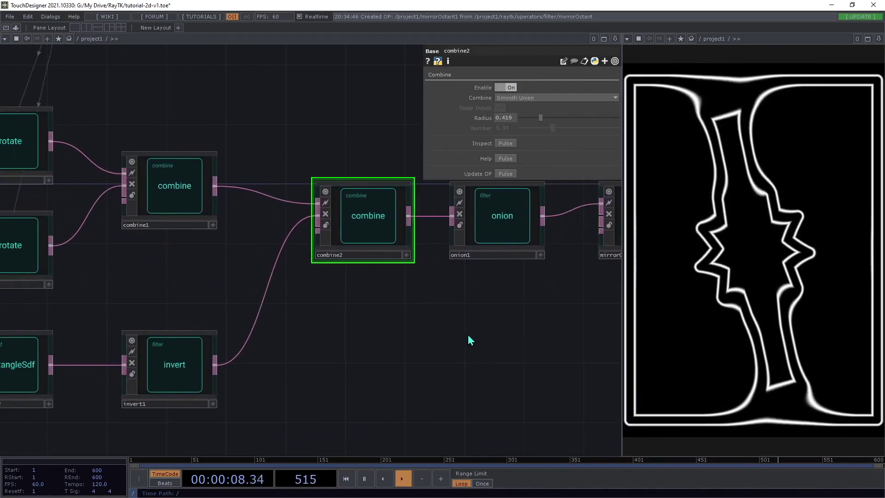
left_click_drag(468, 332, 289, 356)
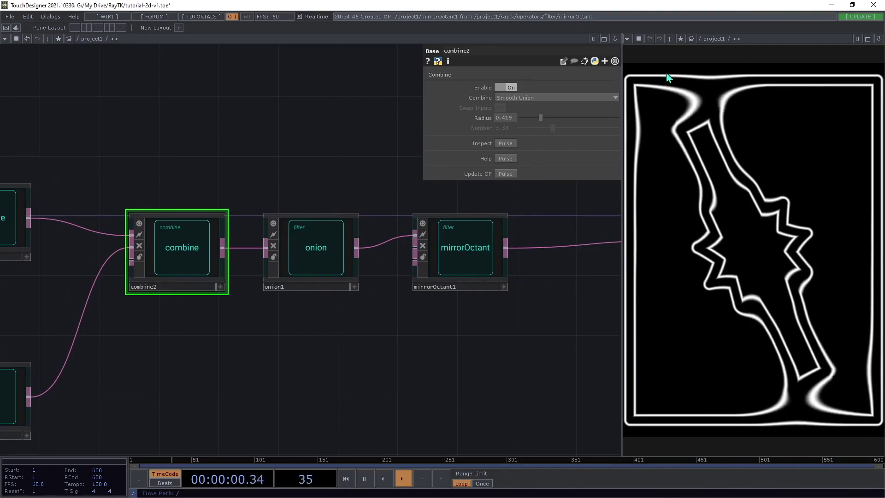
left_click(331, 252)
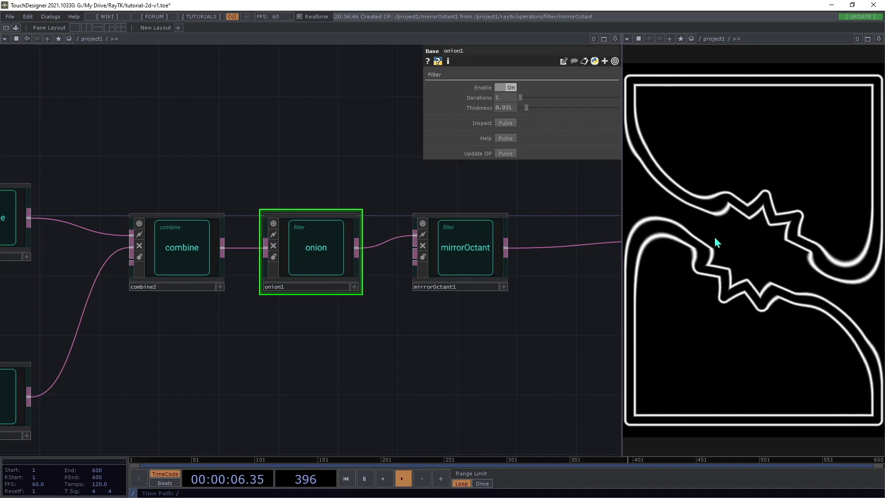
Step: Enable mirrorOctant1 again so the pattern is mirrored before it reaches scale1
left_click(446, 228)
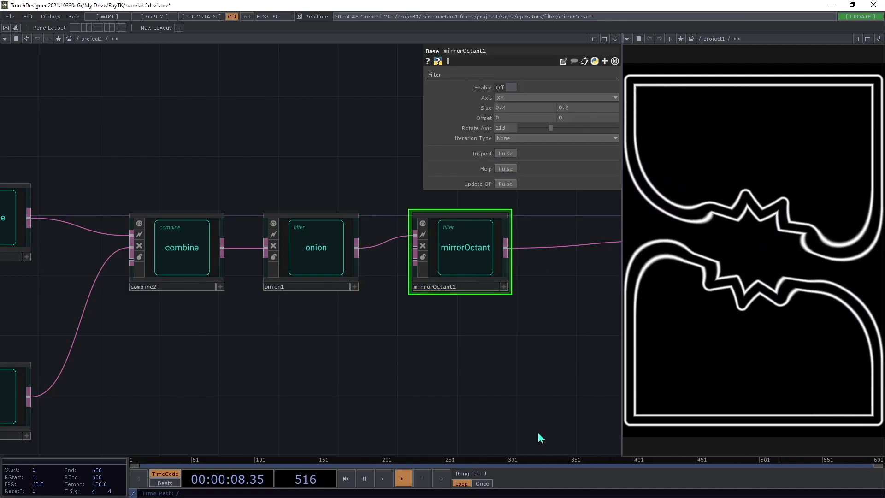
left_click_drag(540, 410, 155, 395)
left_click_drag(240, 347, 330, 358)
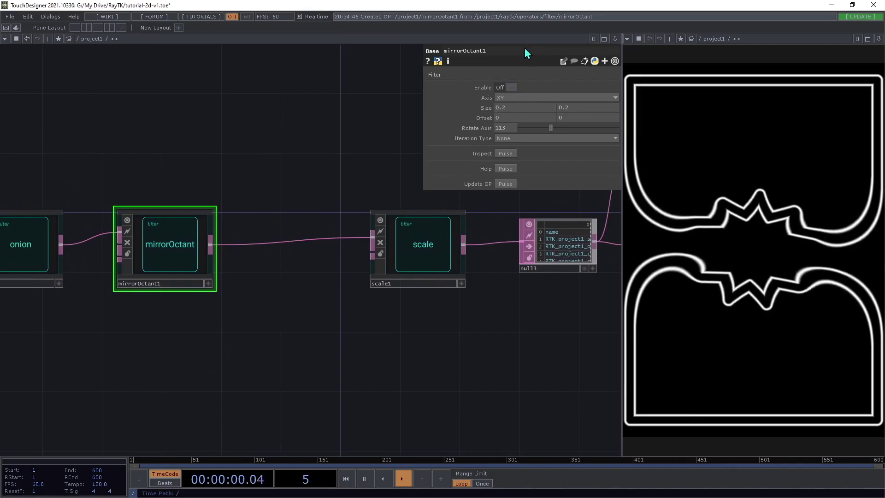
left_click(504, 87)
mouse_move(549, 128)
left_mouse_down()
mouse_move(508, 138)
mouse_move(585, 134)
mouse_move(551, 140)
left_mouse_up()
Step: Inspect scale1's Uniform Scale and the first colorizeSdf2d material's parameters along the chain to render2D
left_click(393, 270)
left_click_drag(468, 367, 217, 401)
left_click_drag(551, 108, 551, 130)
left_click_drag(400, 367, 207, 391)
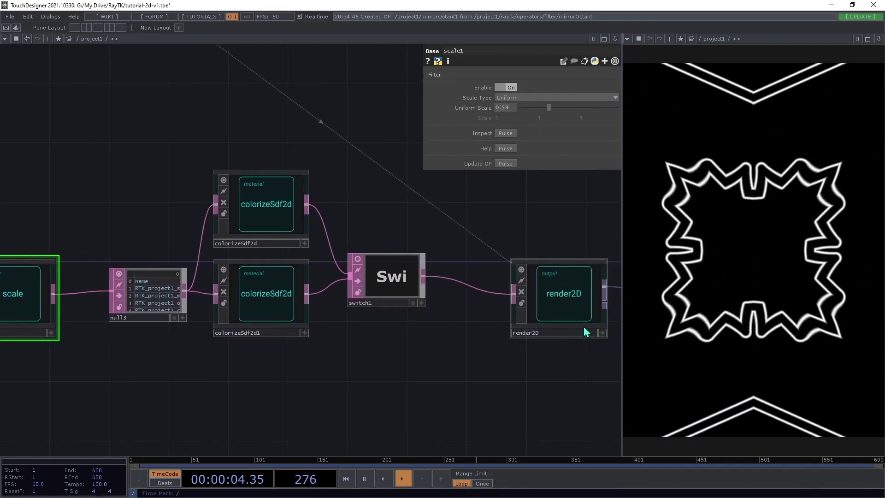
left_click(263, 210)
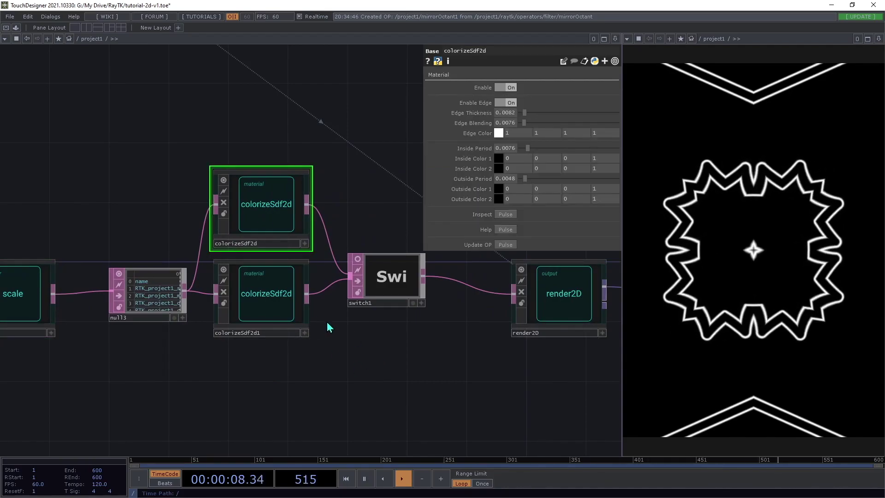
Step: Disable the upper colorizeSdf2d material to see its effect on the render, and enable it again
left_click(507, 87)
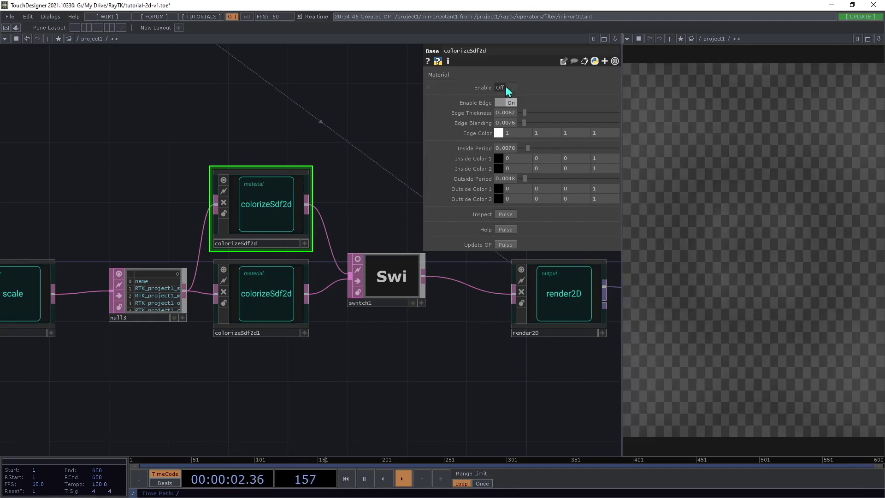
left_click(505, 87)
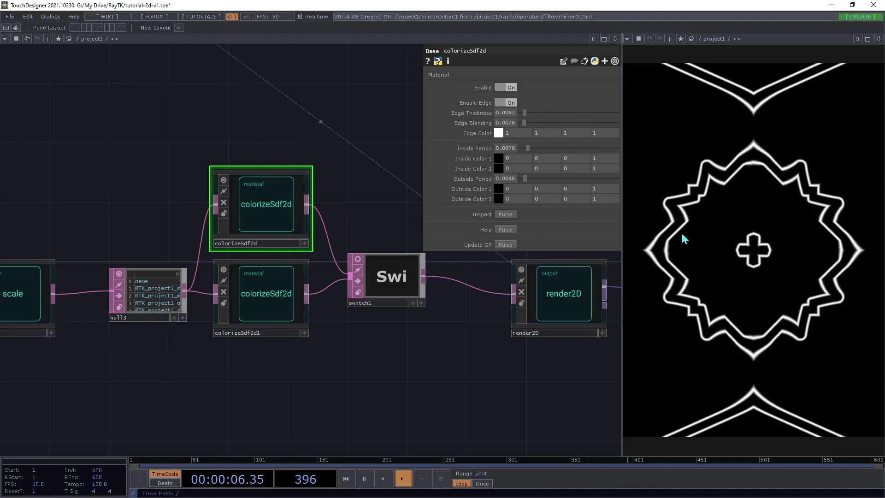
Step: Inspect render2D's resolution and output parameters and how the switched materials feed into it
left_click_drag(472, 388, 252, 383)
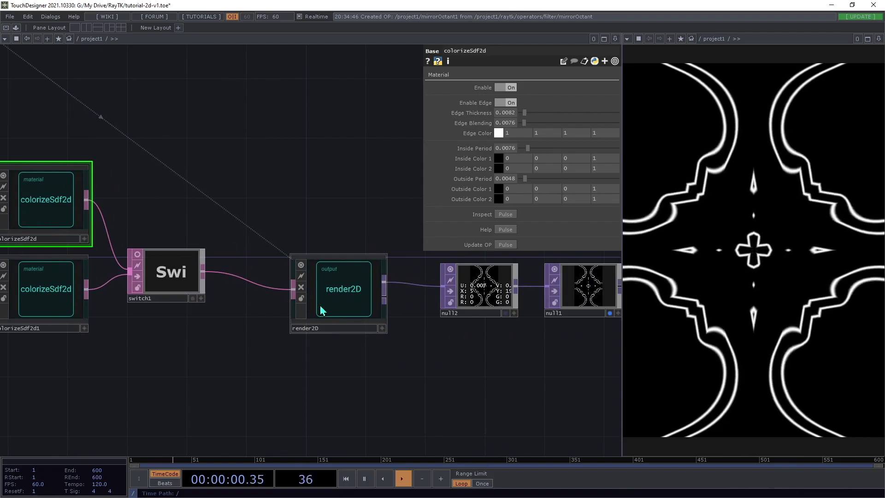
scroll(335, 310, "up", 3)
left_click(338, 310)
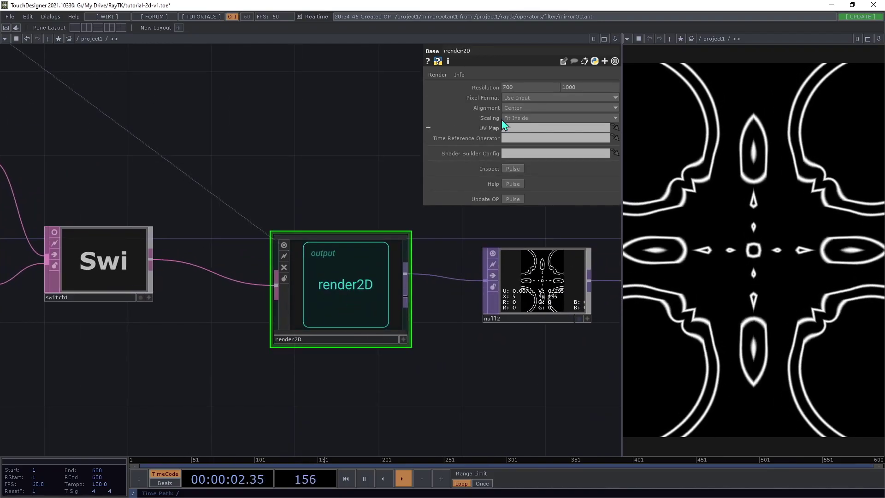
left_click_drag(144, 375, 322, 346)
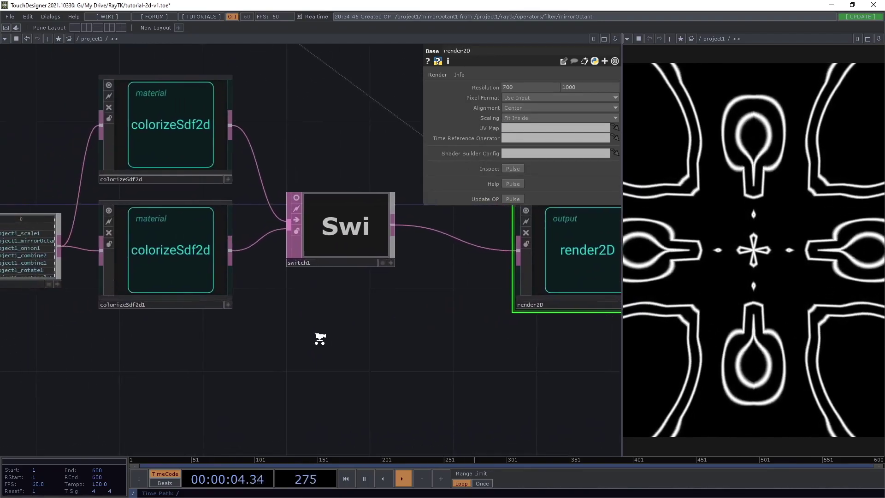
scroll(322, 345, "down", 5)
scroll(413, 316, "up", 4)
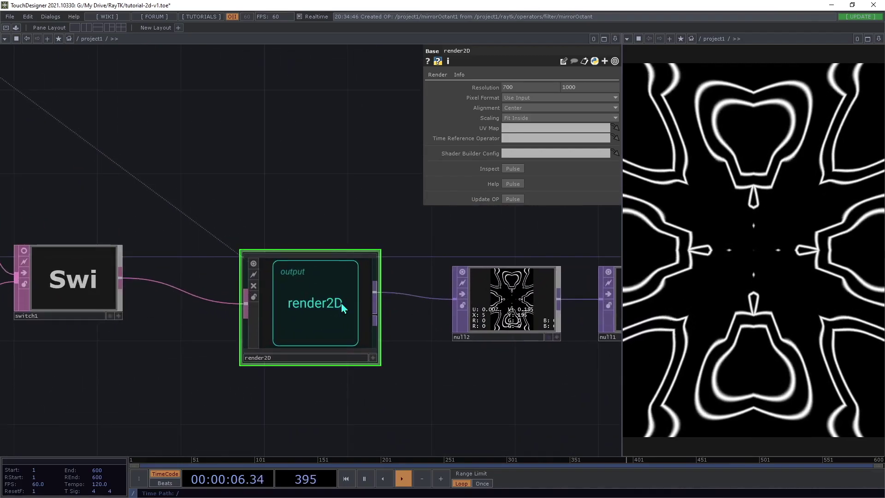